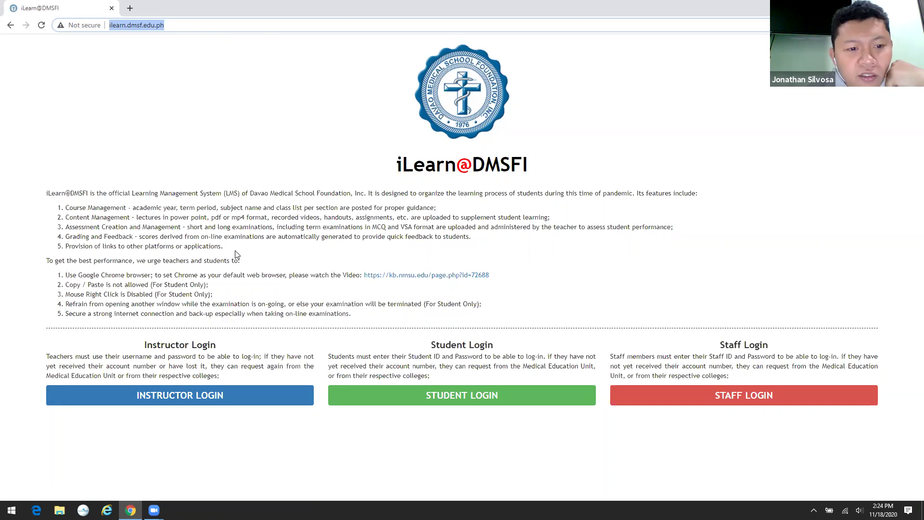
- Open the instructor sign-in page and dismiss its welcome notification
click(203, 397)
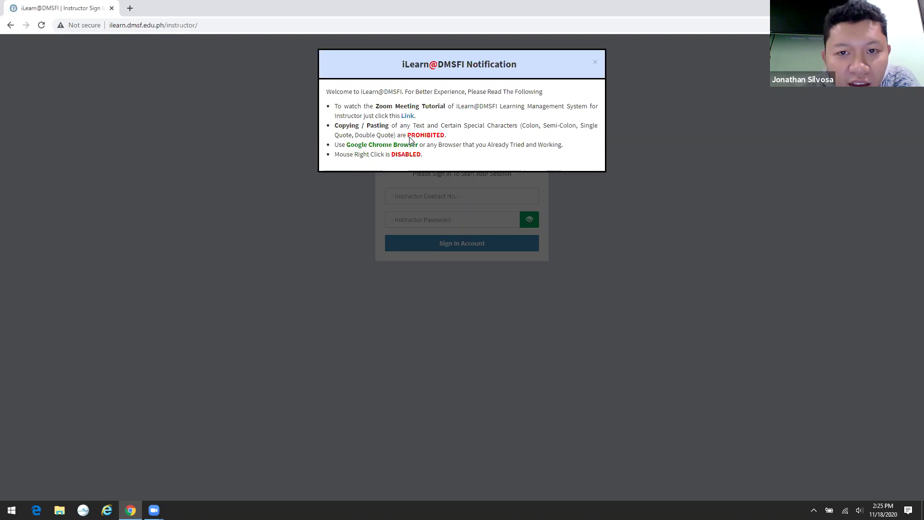
click(595, 62)
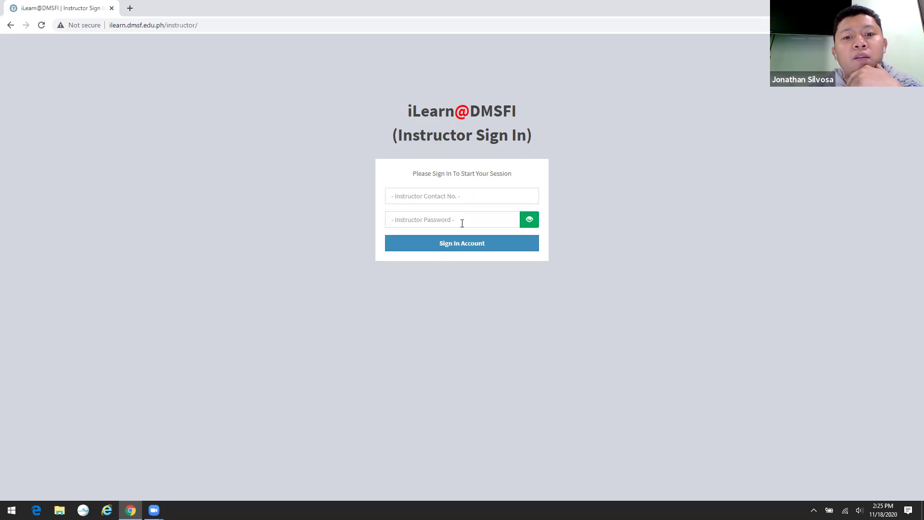
- Sign in with the instructor's contact number and account password
click(461, 196)
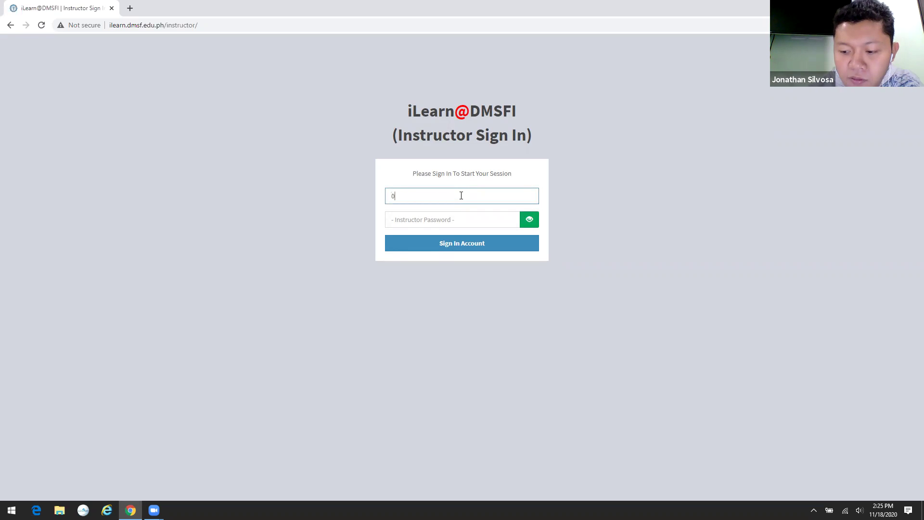
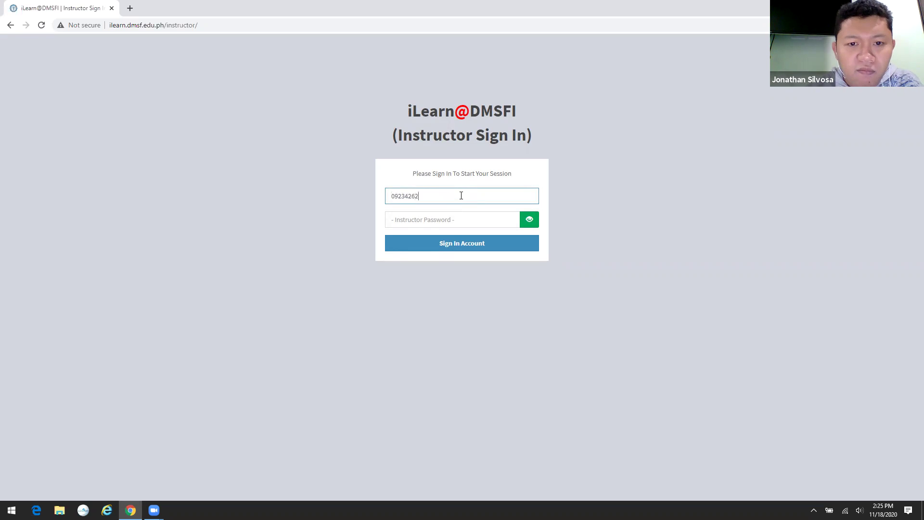
click(456, 220)
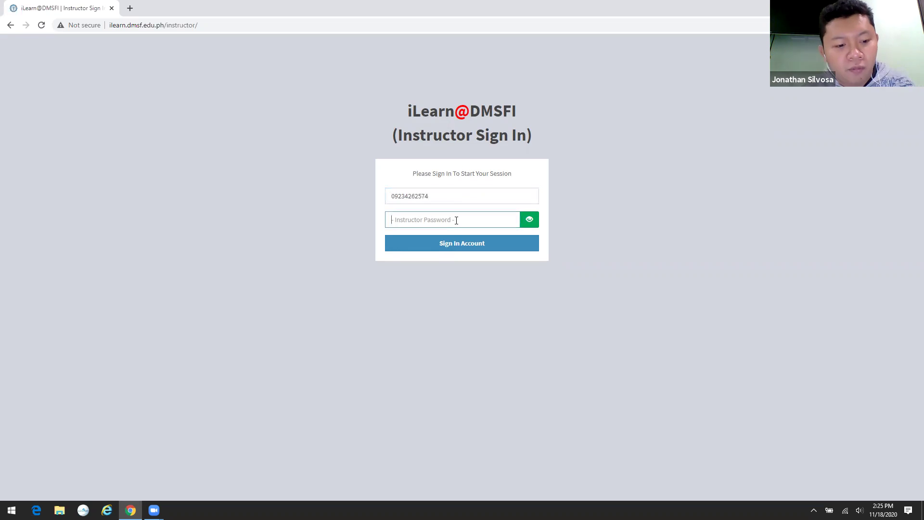
text(1)
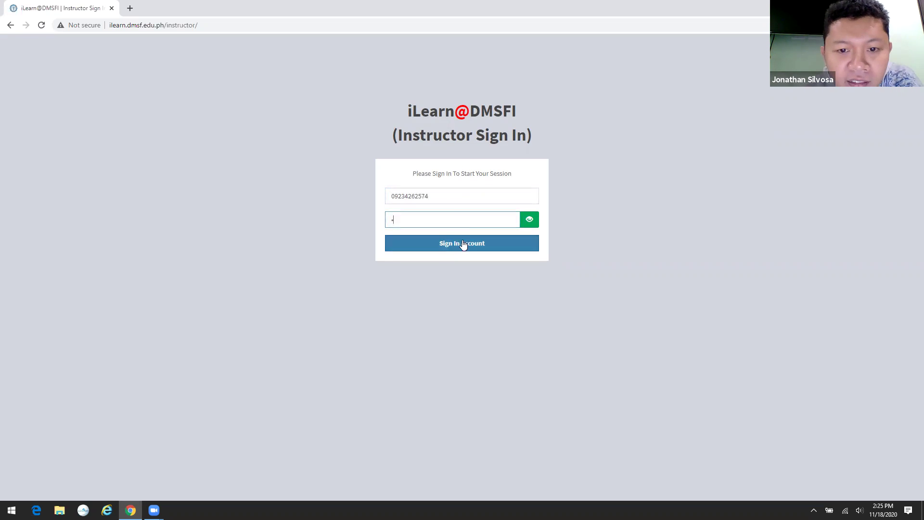
click(463, 243)
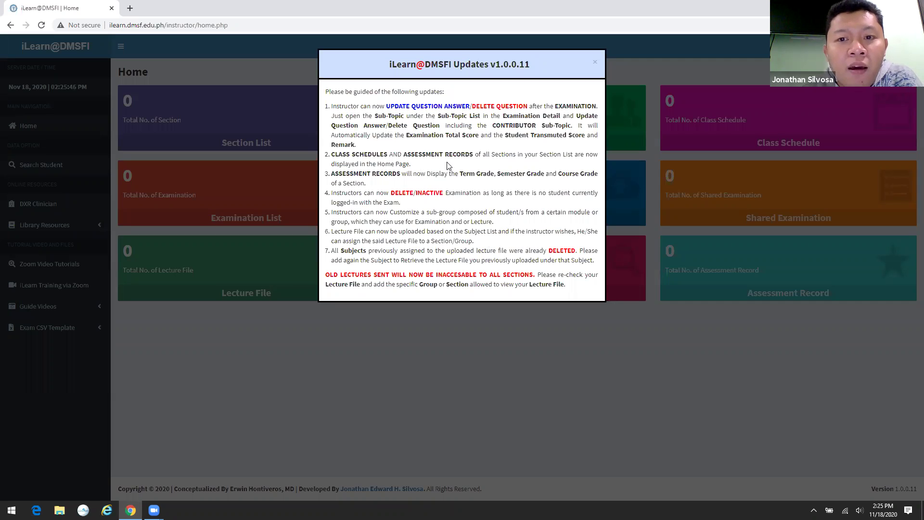
- Dismiss the updates notice, glance at the library and guide-video menus, then open the Course List
click(595, 65)
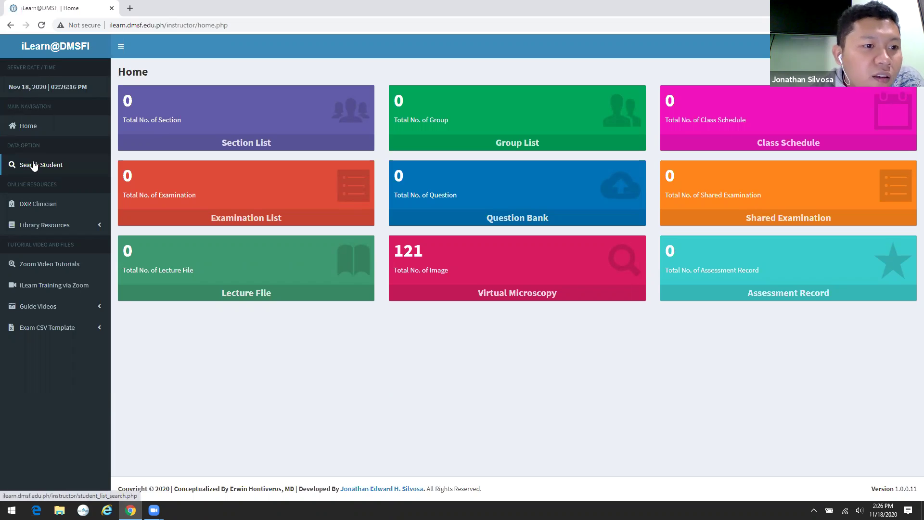
click(45, 229)
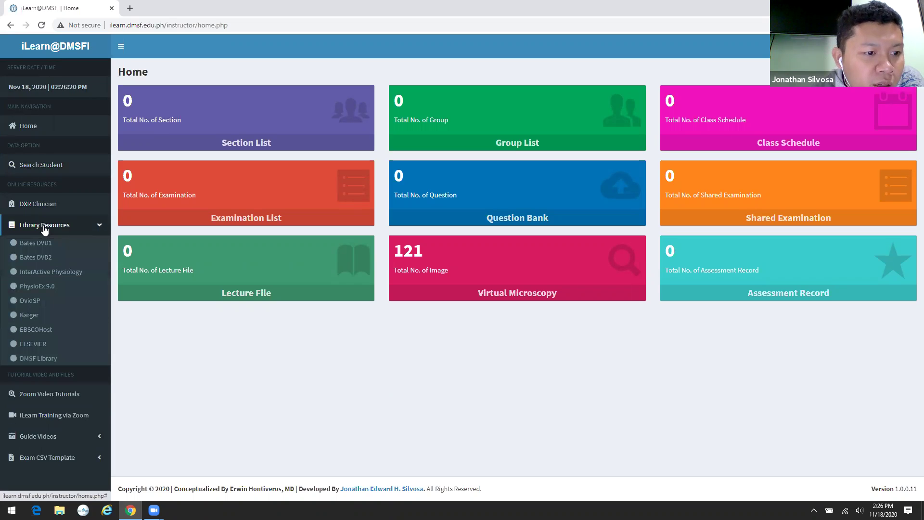
click(45, 229)
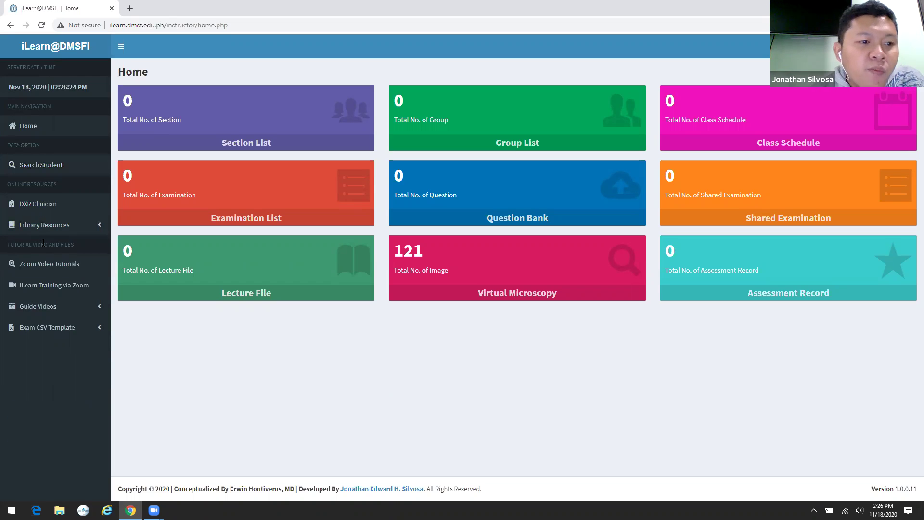
click(56, 304)
click(56, 304)
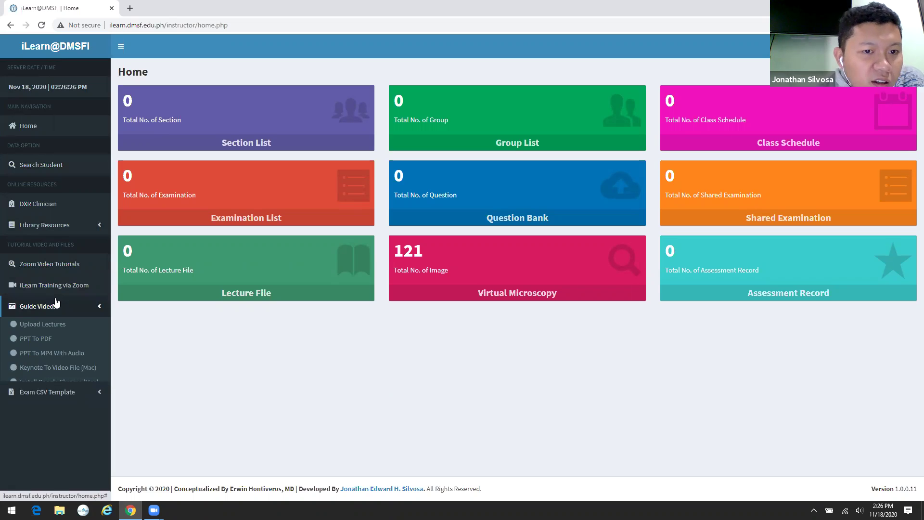
click(246, 142)
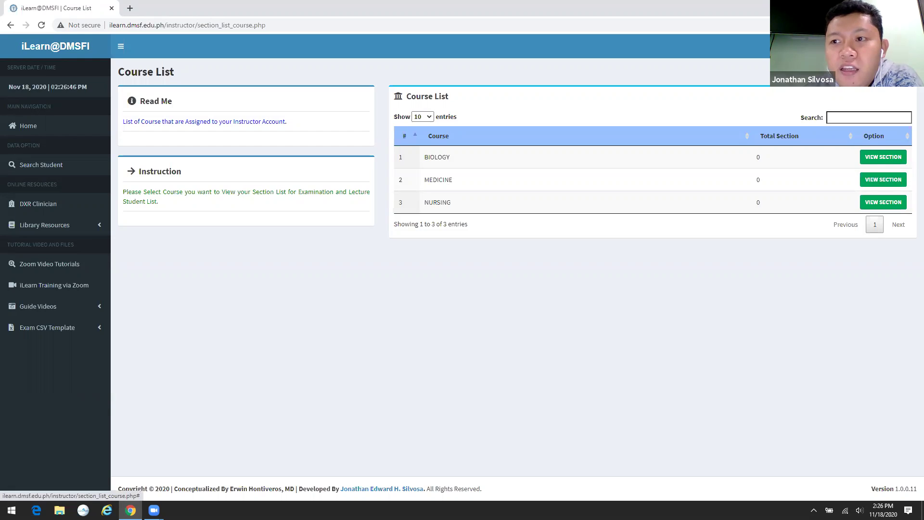
- Glance at the account menu, then view the MEDICINE course's sections
click(847, 46)
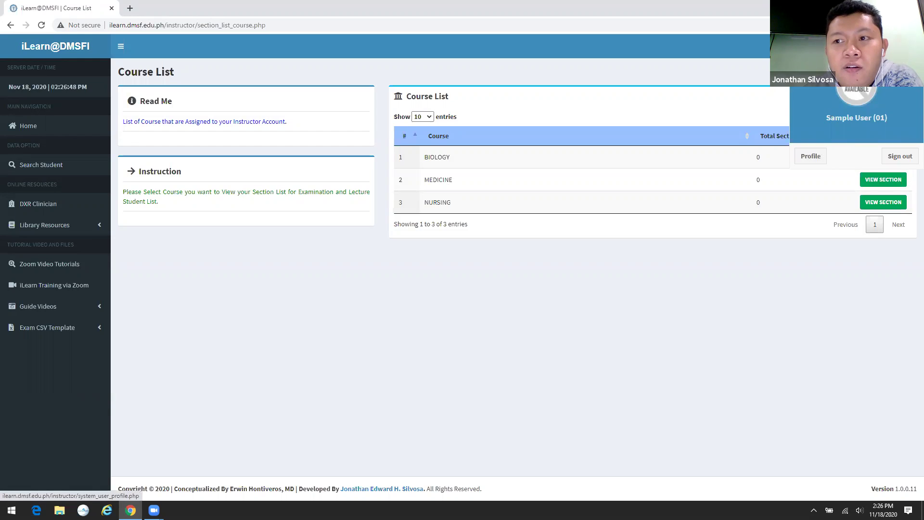
click(810, 155)
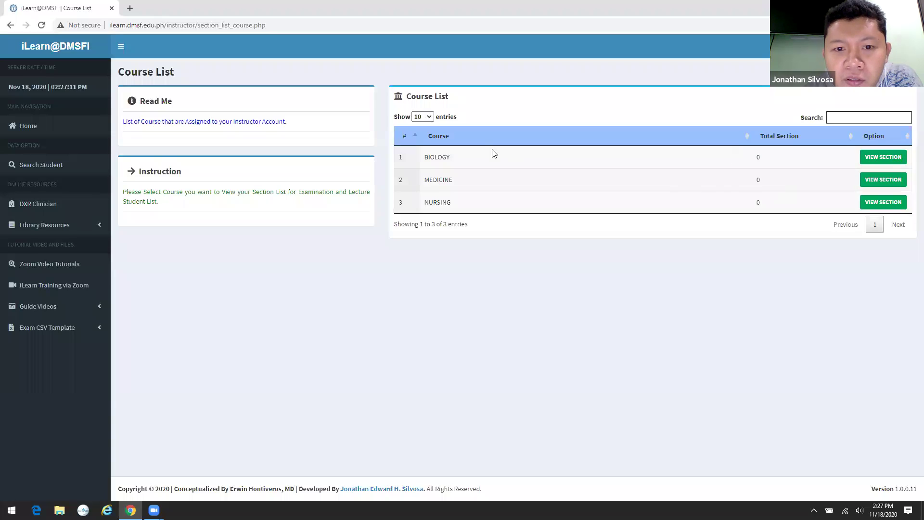
click(881, 184)
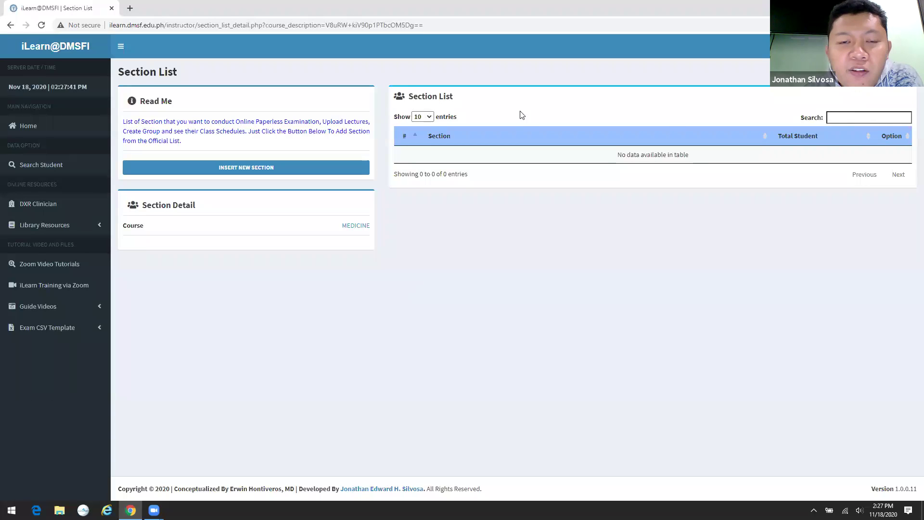
- Open the add-sections page and browse all pages of available sections
click(256, 168)
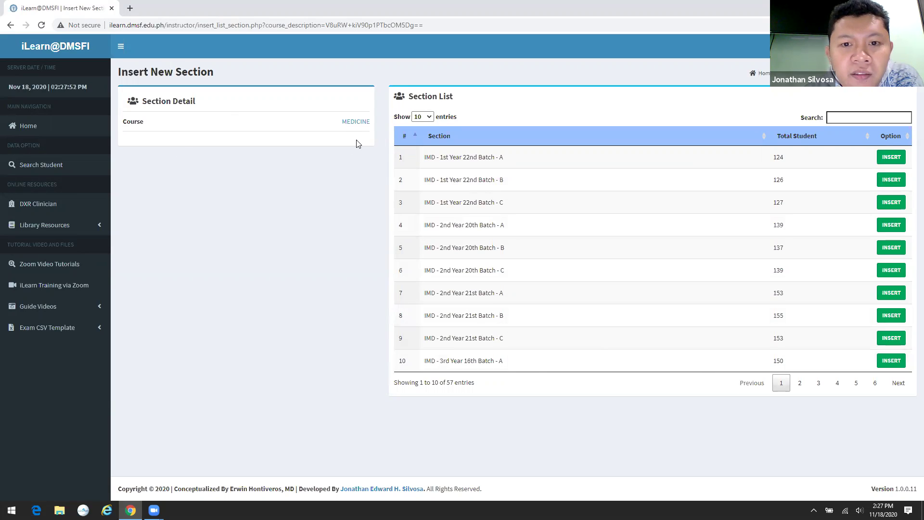
click(799, 384)
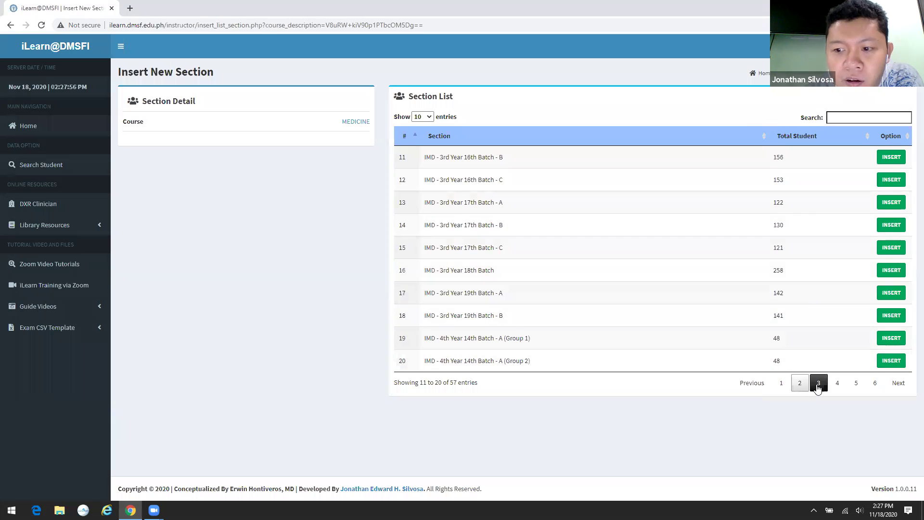
click(818, 385)
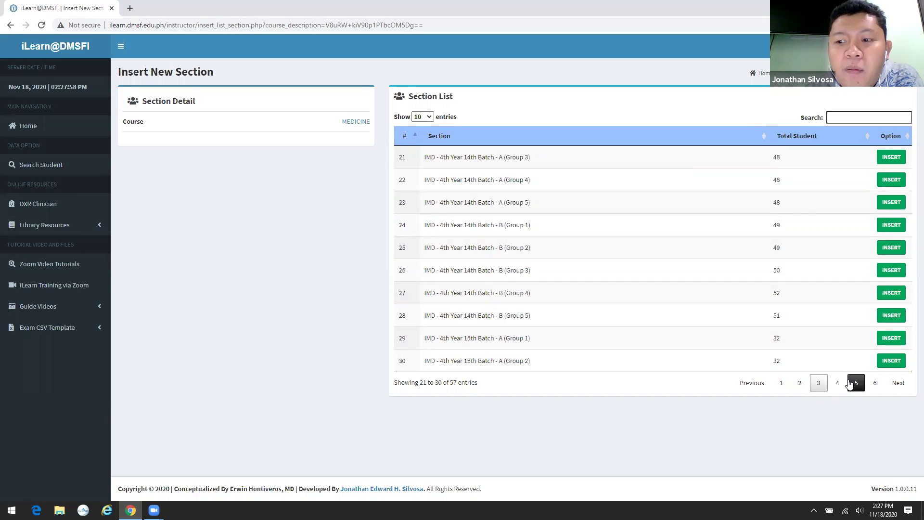
click(840, 384)
click(856, 384)
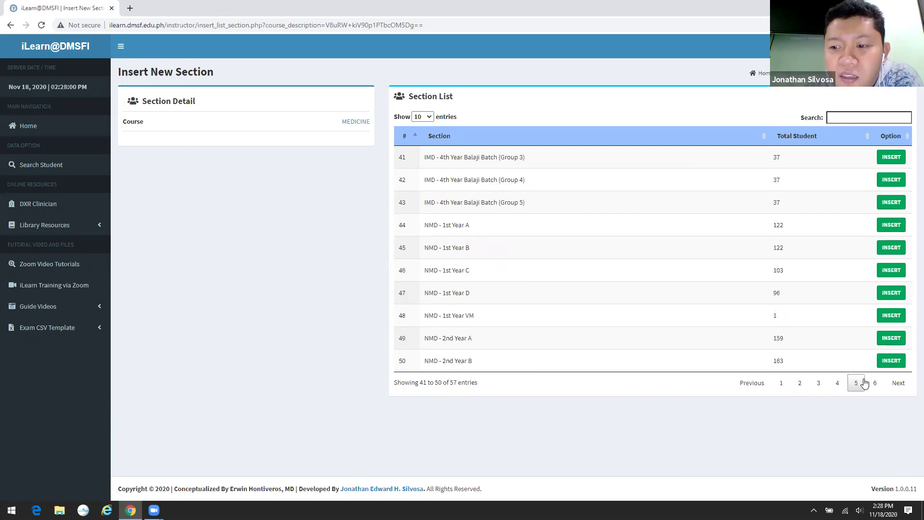
click(873, 383)
click(781, 384)
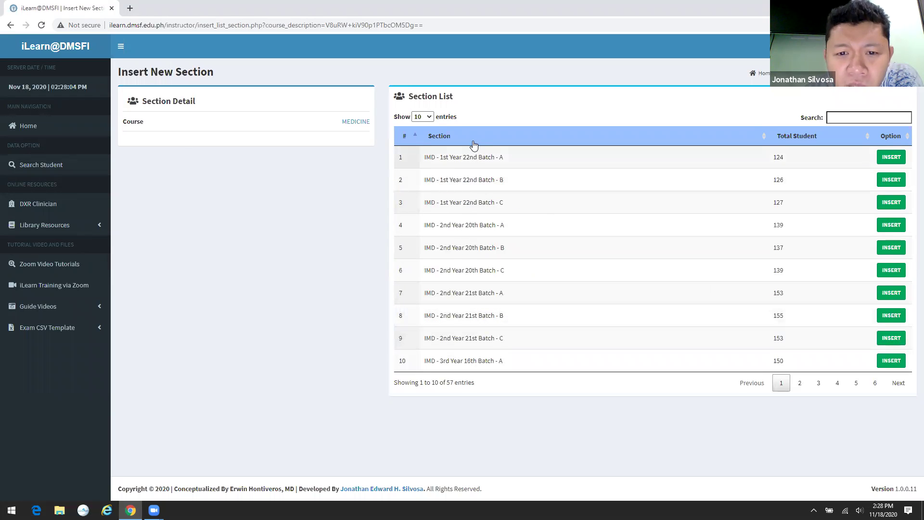
- Insert IMD - 1st Year 22nd Batch sections A, B and C, then return to the Section List
click(899, 160)
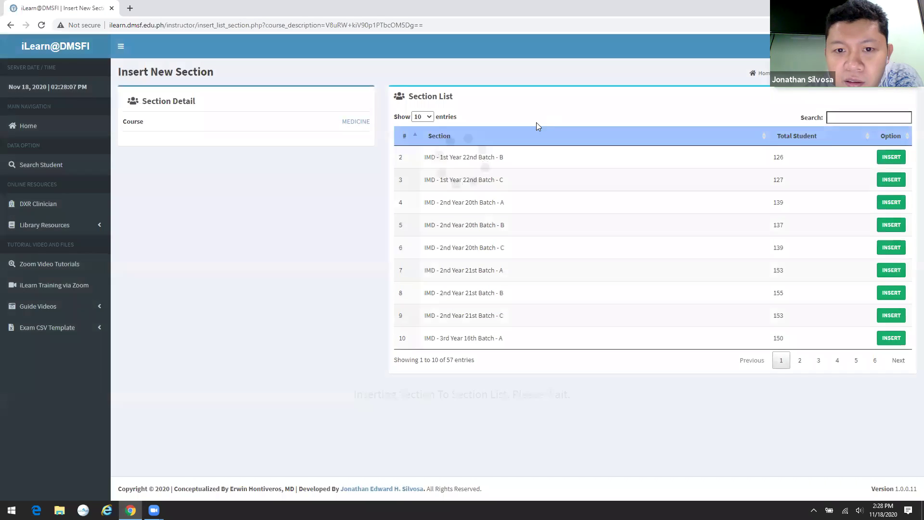
click(889, 158)
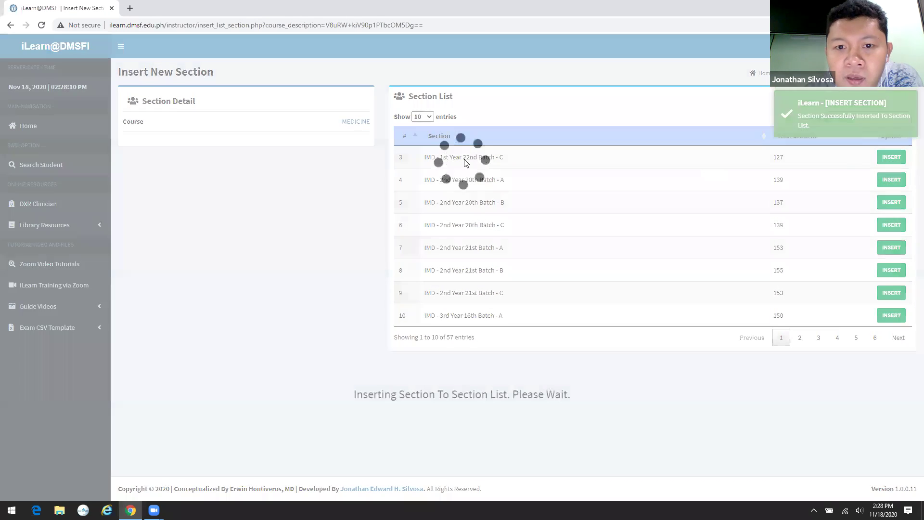
click(890, 158)
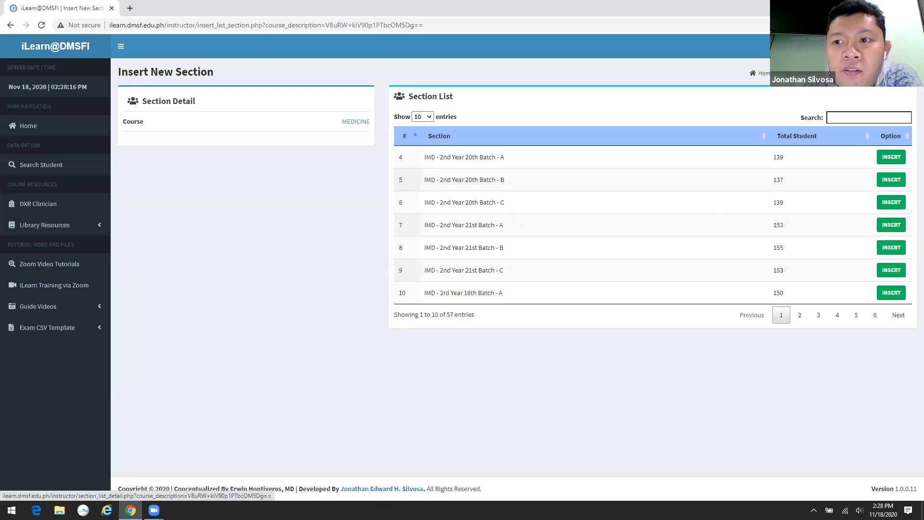
click(799, 73)
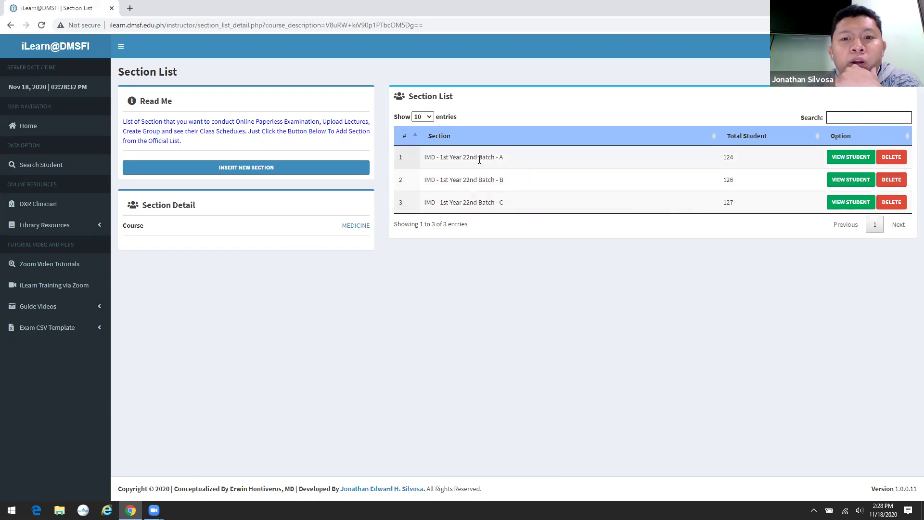
- Open the Batch A student roster and sort it by full name
click(851, 158)
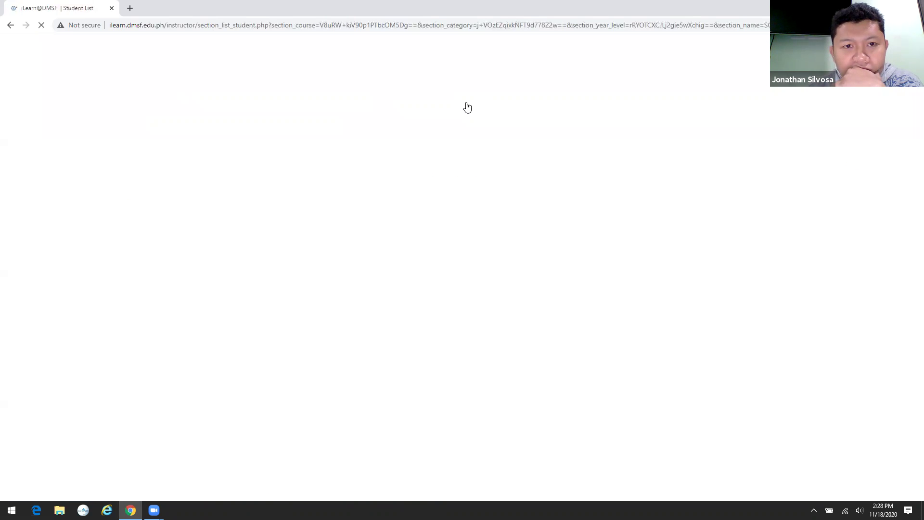
click(439, 26)
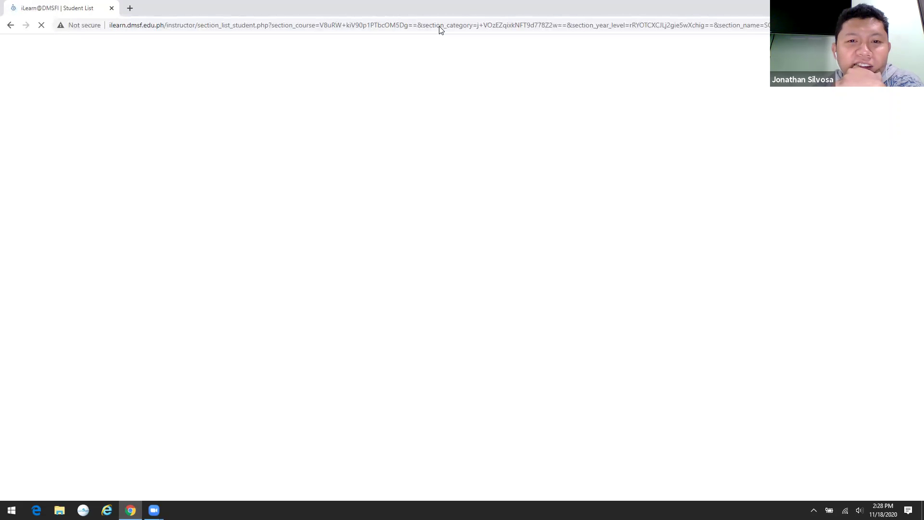
click(422, 29)
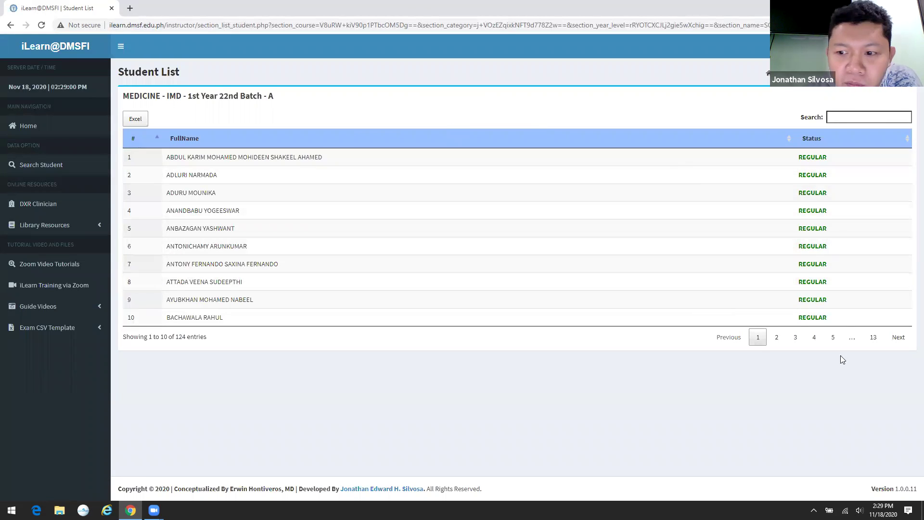
click(181, 137)
click(188, 137)
click(867, 116)
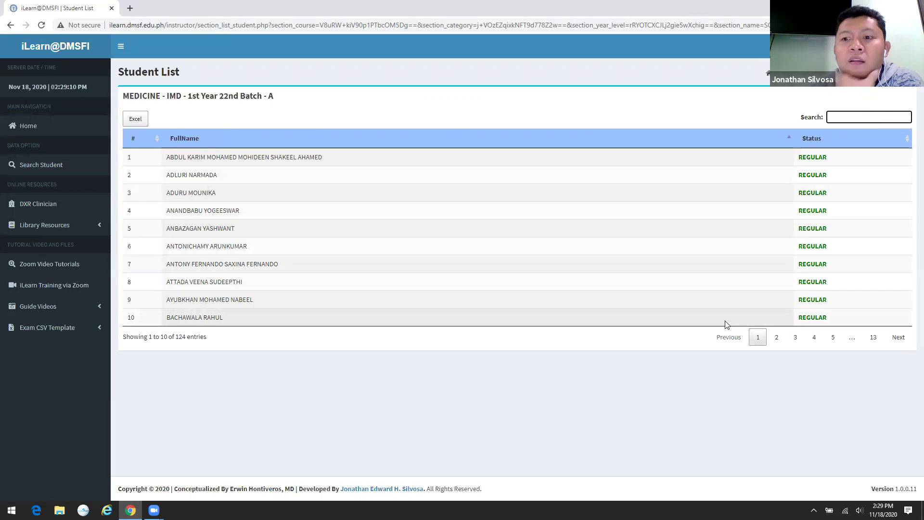
- Page through Batch A's 124 students, then go back to the Section List
click(777, 339)
click(795, 337)
click(814, 338)
click(833, 338)
click(832, 338)
click(832, 337)
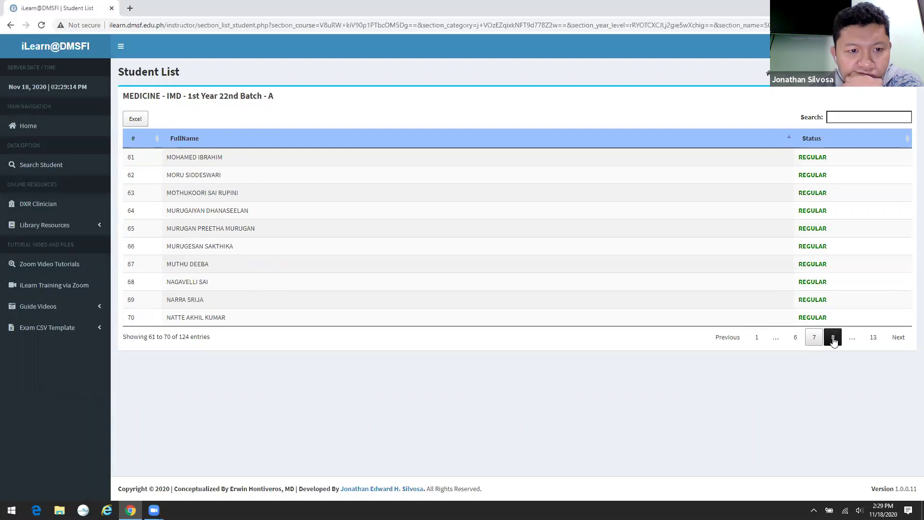
click(832, 338)
click(768, 72)
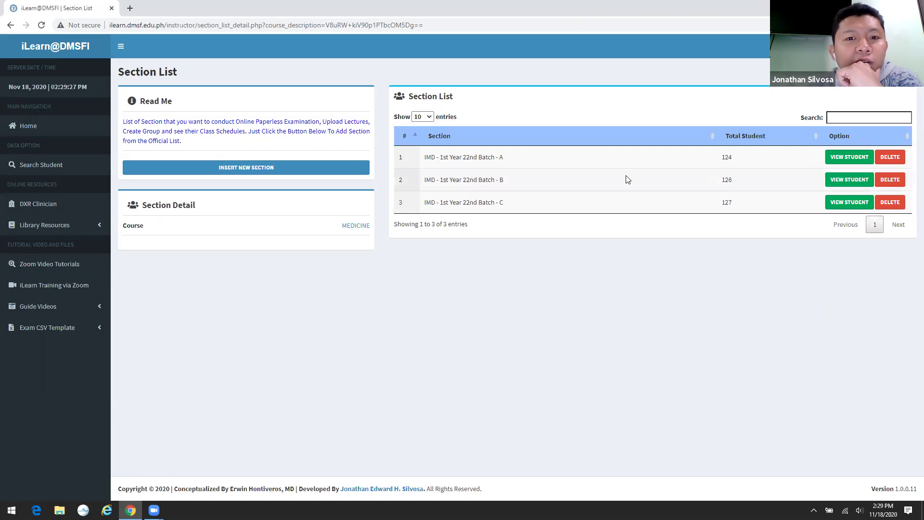
- Return to the Home dashboard, now showing 3 sections, and close the updates notice
click(64, 127)
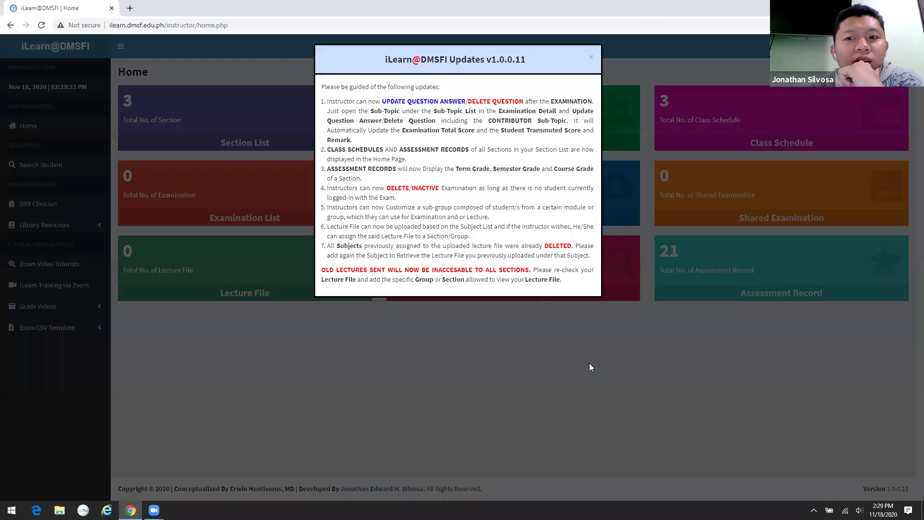
click(590, 66)
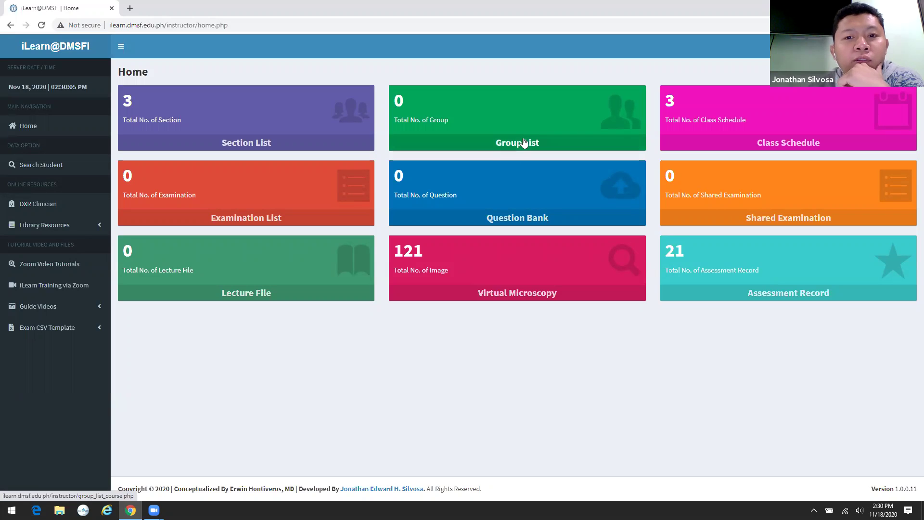
- Create group 22A - Group 1 in the MEDICINE course's Group List
click(515, 147)
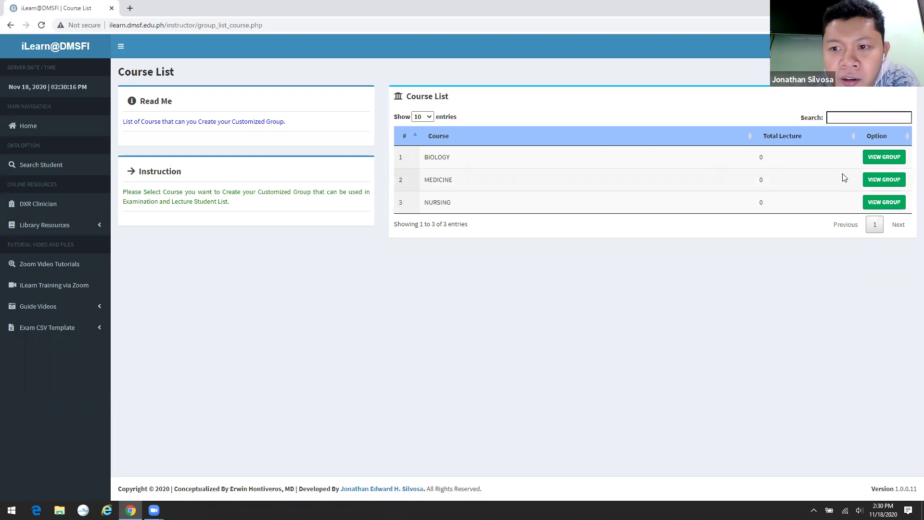
click(888, 180)
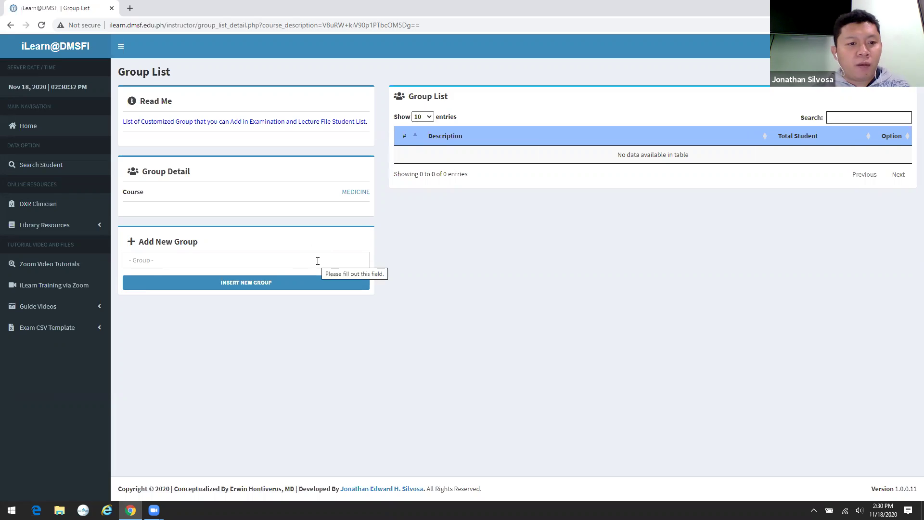
click(318, 260)
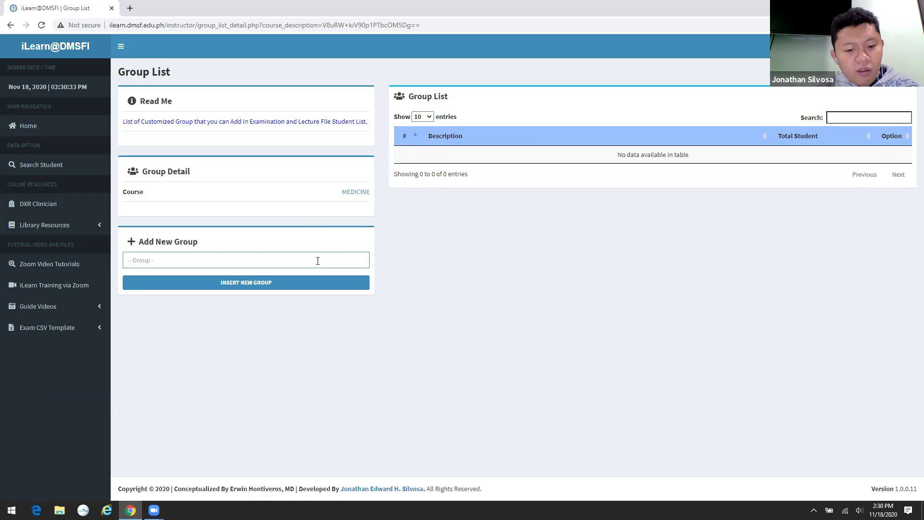
text(22A)
key(BackSpace)
key(BackSpace)
key(BackSpace)
text(22A - Group 1)
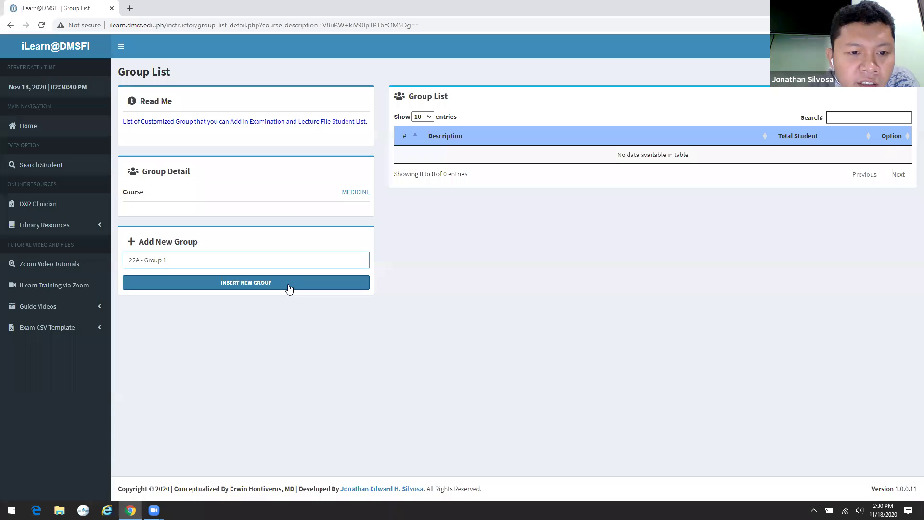
click(289, 287)
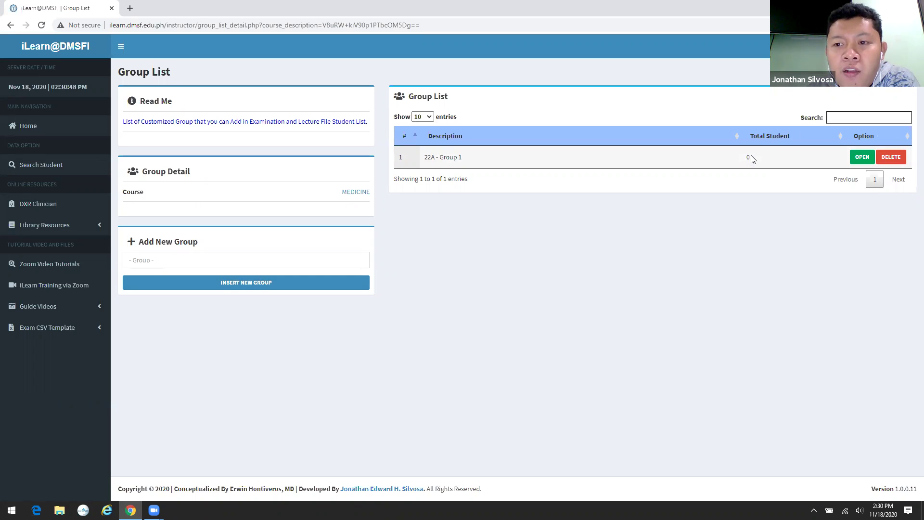
- Add the first five IMD - 1st Year 22nd Batch - A students to 22A - Group 1
click(861, 157)
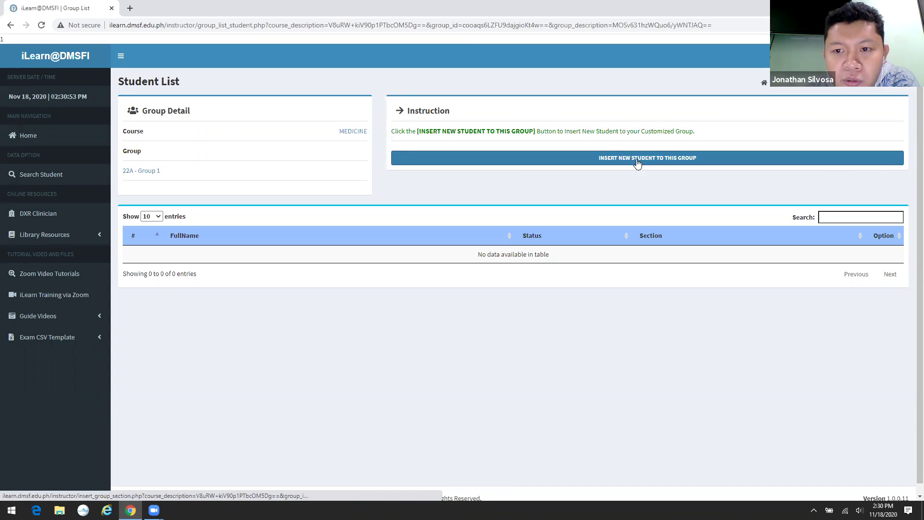
click(637, 163)
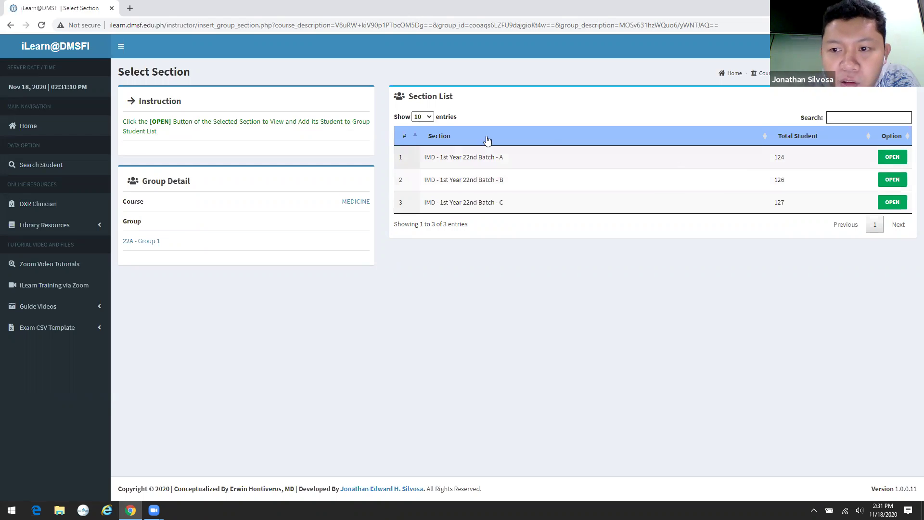
click(888, 155)
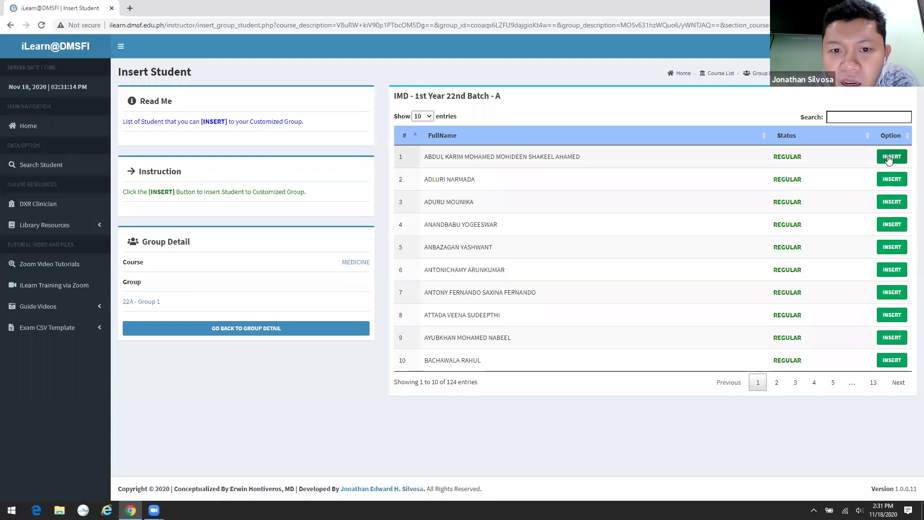
click(894, 158)
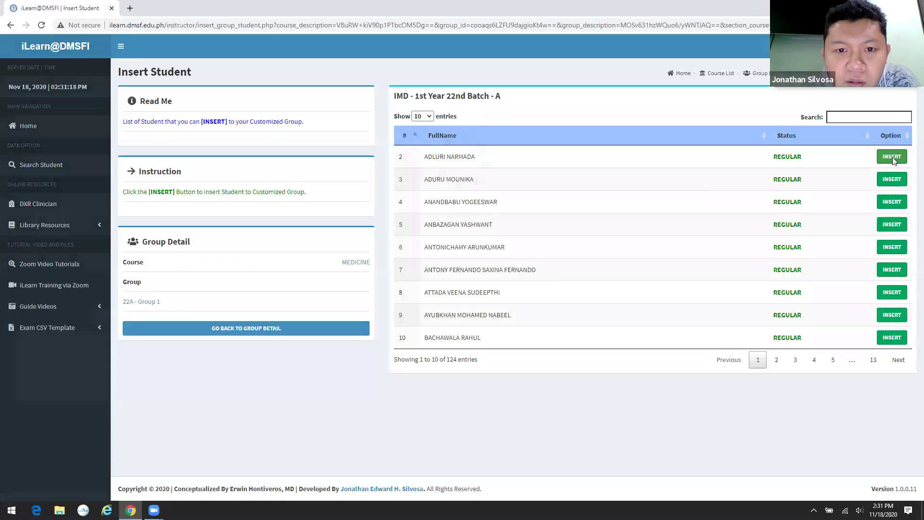
click(892, 157)
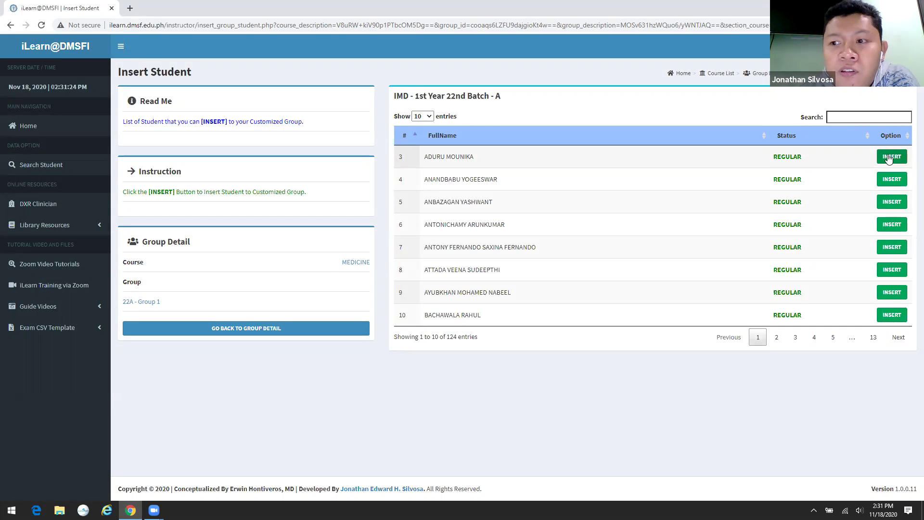
click(889, 158)
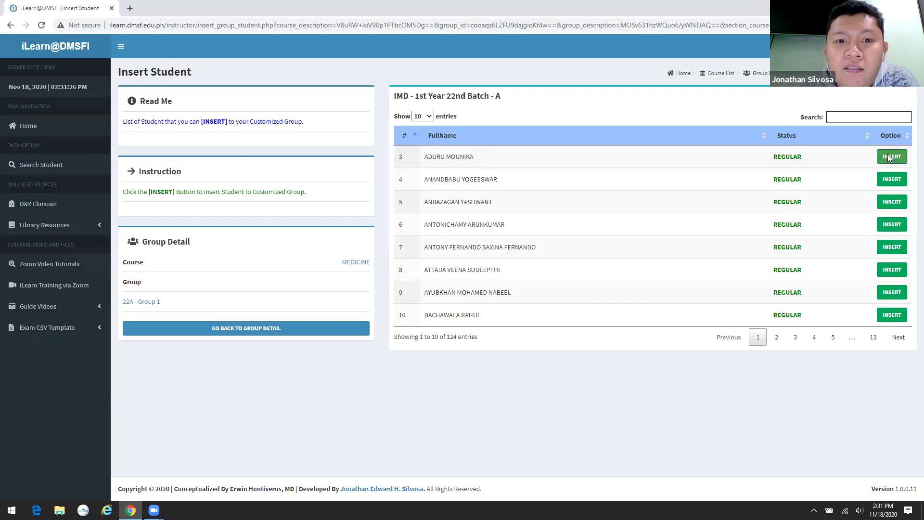
click(889, 158)
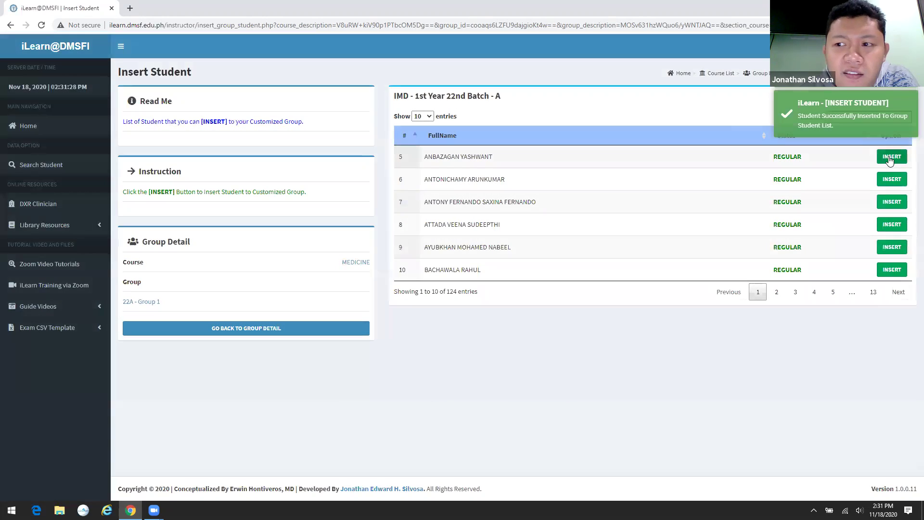
click(889, 157)
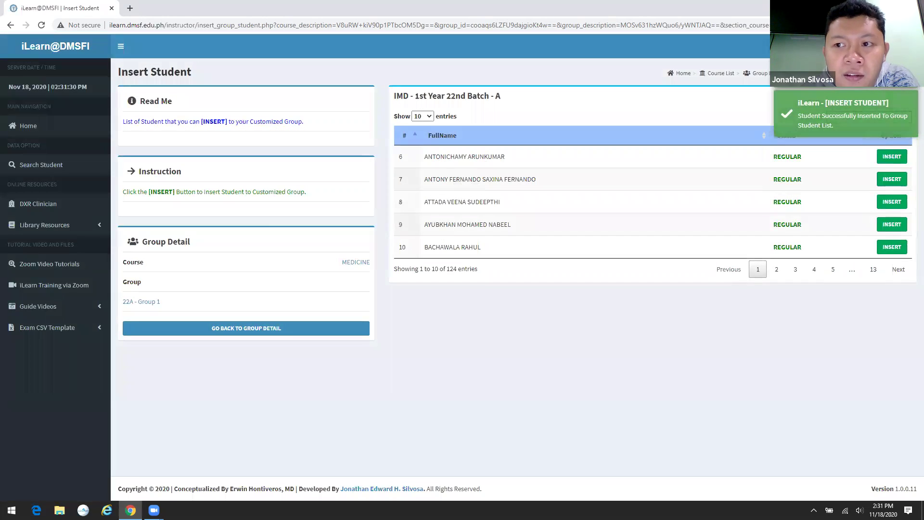
- Add the first five IMD - 1st Year 22nd Batch - B students to 22A - Group 1
click(222, 329)
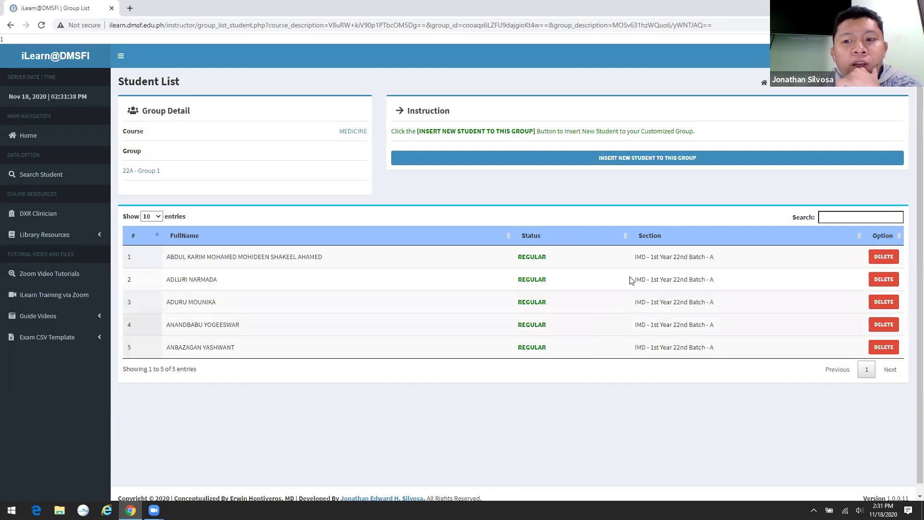
click(649, 162)
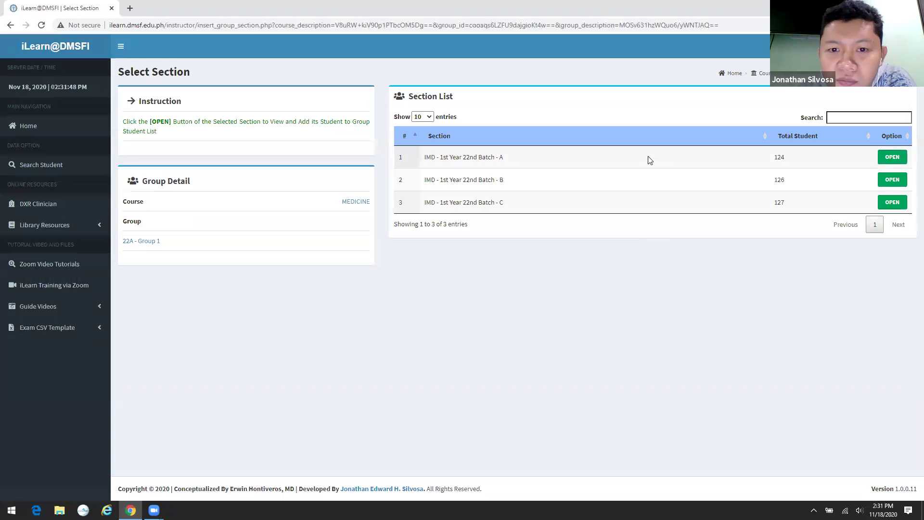
click(885, 179)
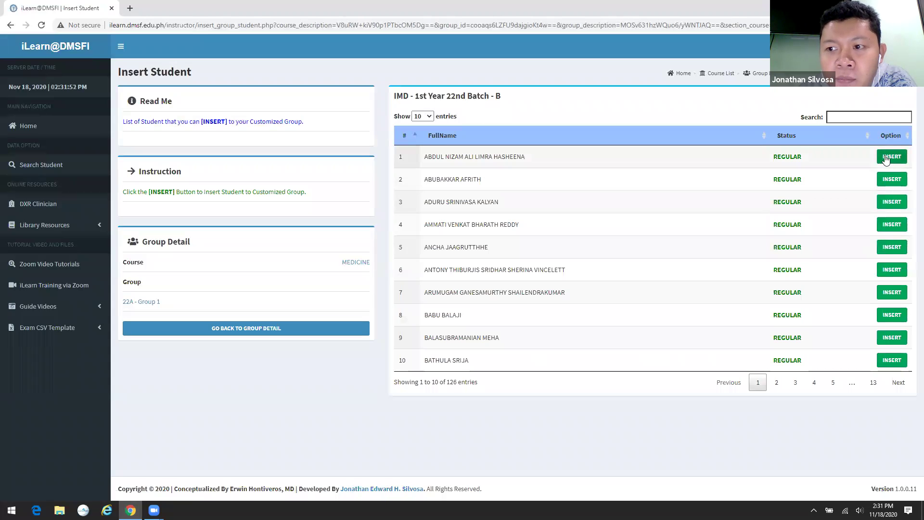
click(886, 156)
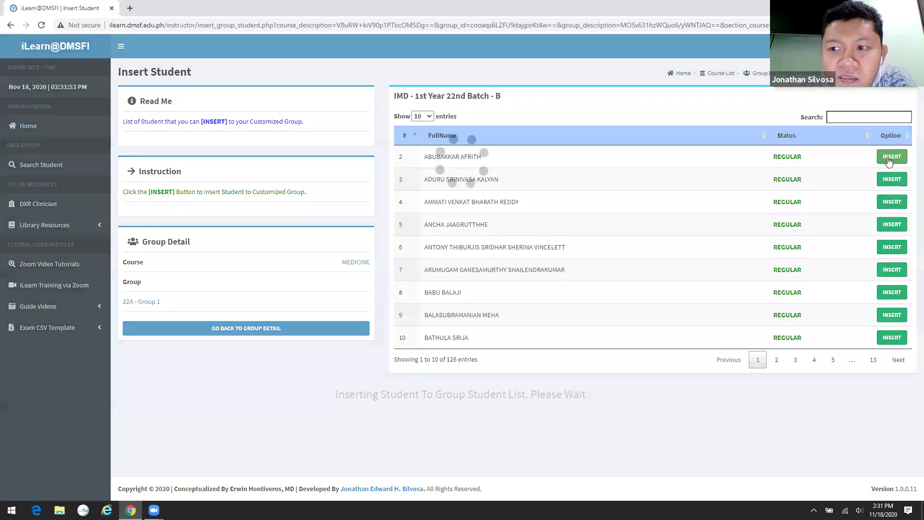
click(888, 157)
click(889, 157)
click(889, 158)
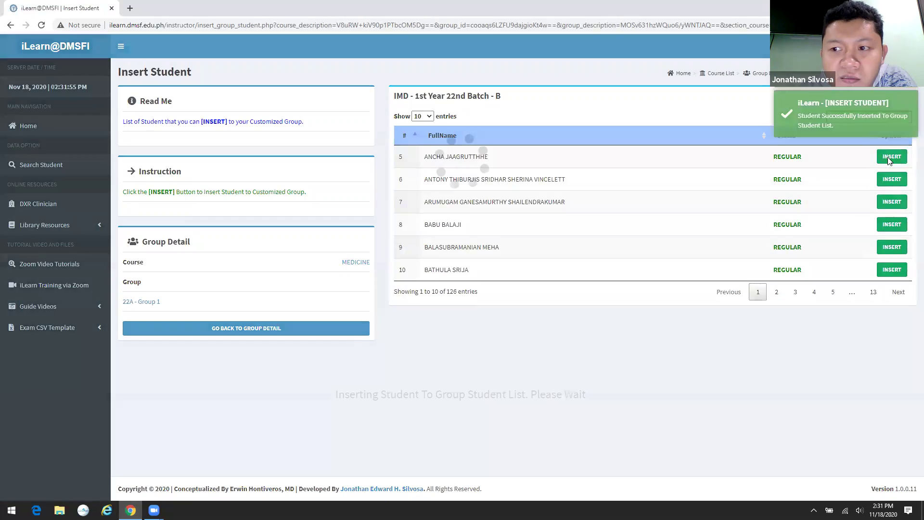
click(889, 157)
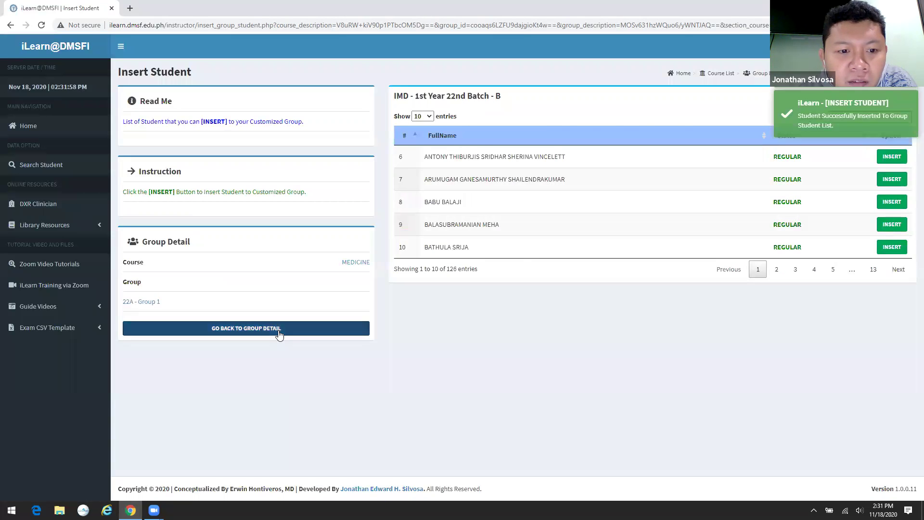
- Sort 22A - Group 1 by section and delete the last Batch B student, leaving 9 members
click(279, 332)
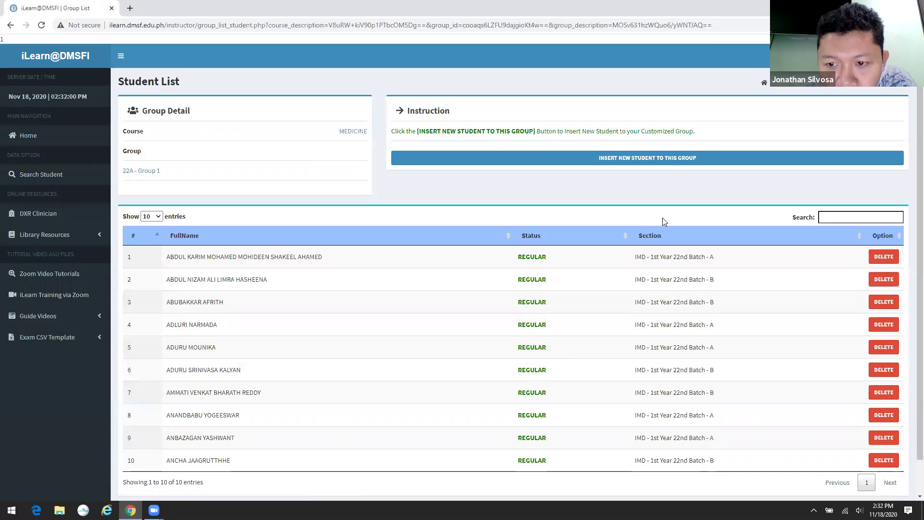
click(675, 234)
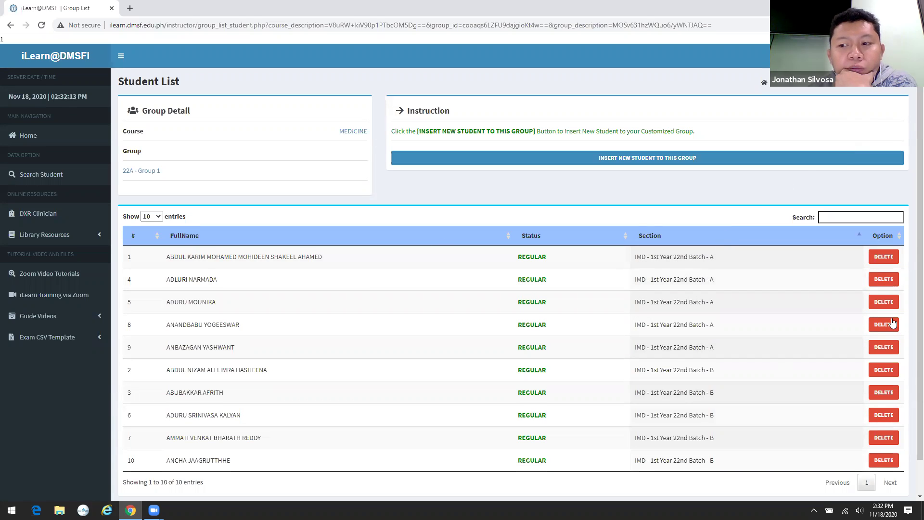
click(883, 460)
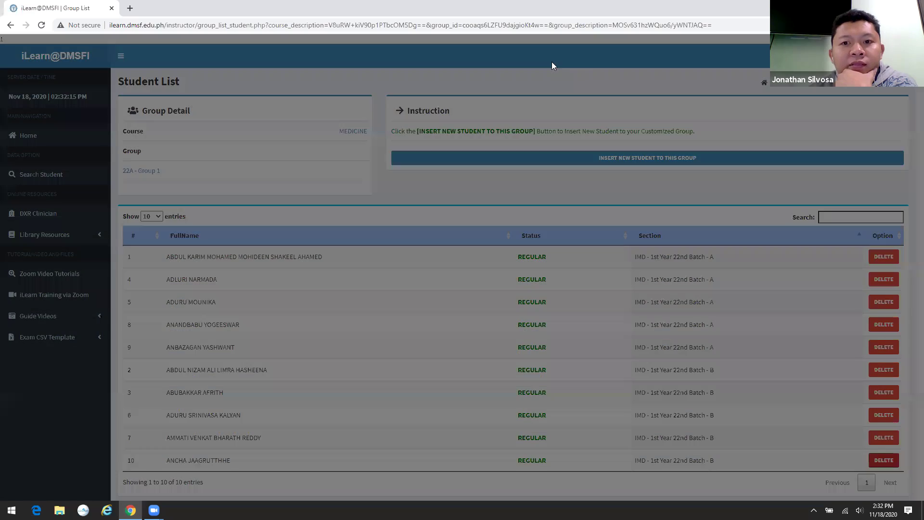
click(582, 87)
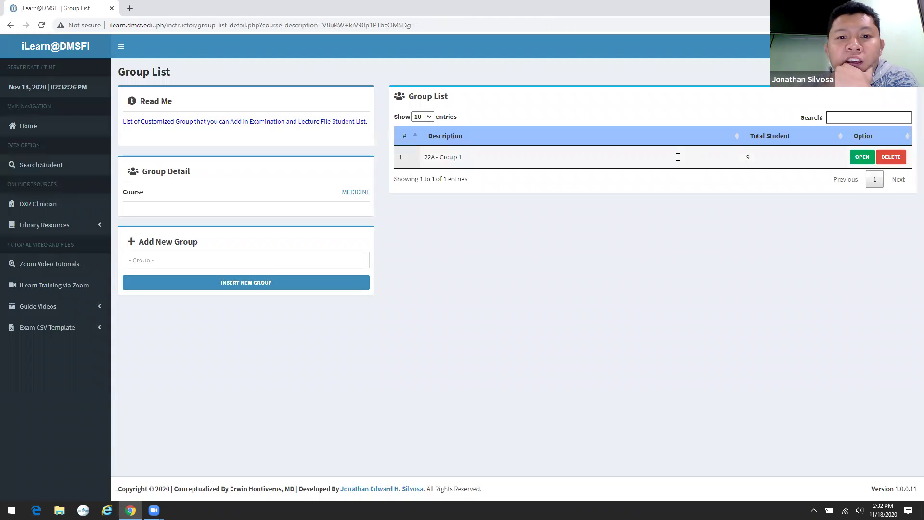
click(593, 154)
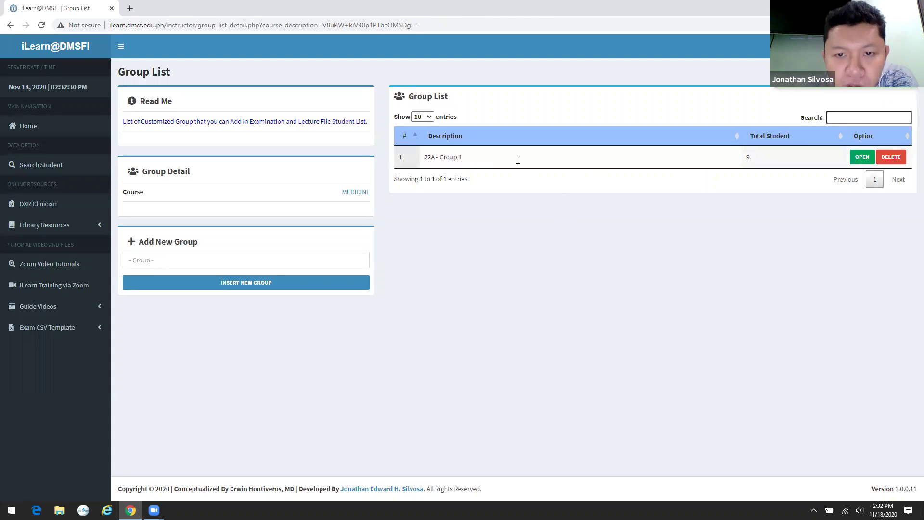
drag(439, 158, 415, 157)
key(BackSpace)
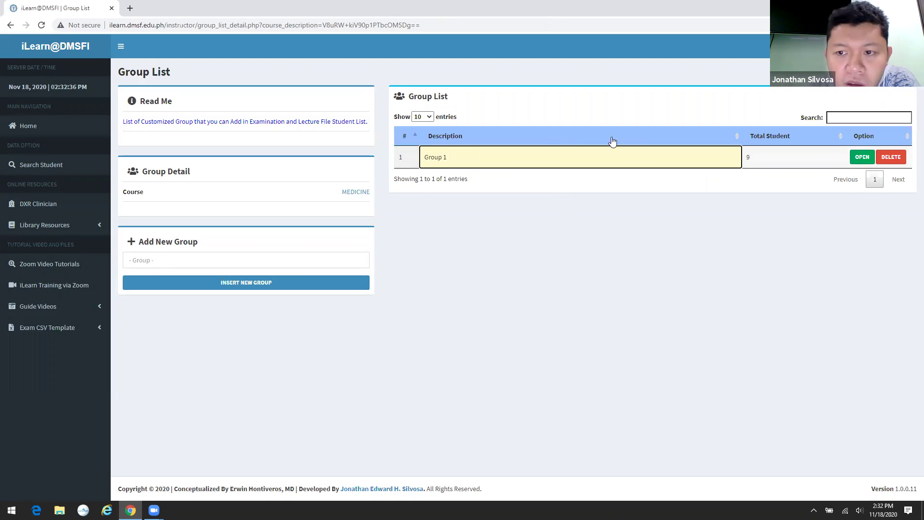
key(Return)
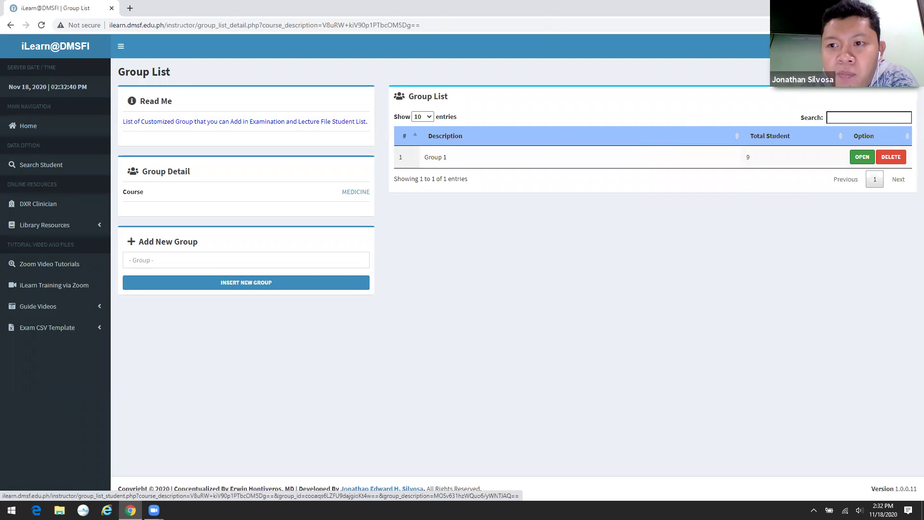
click(42, 26)
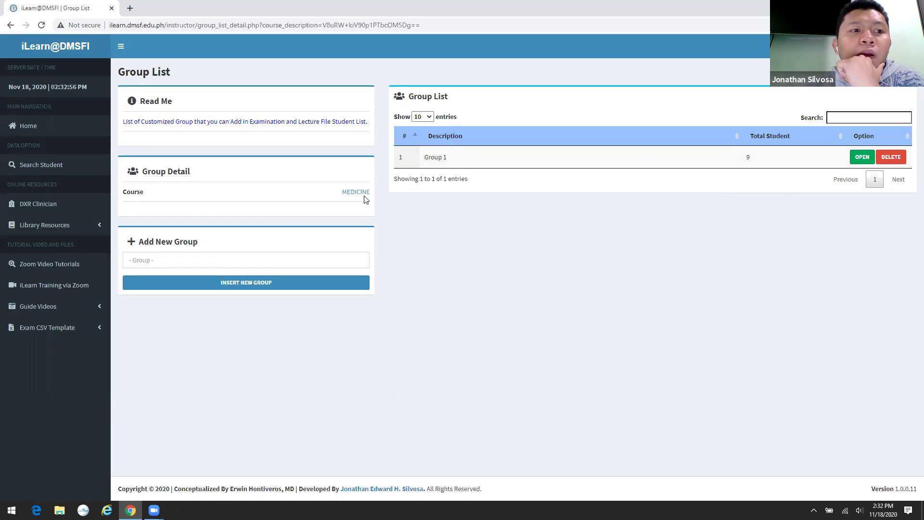
- Return to the Home dashboard and dismiss the Updates v1.0.0.11 announcement
click(55, 124)
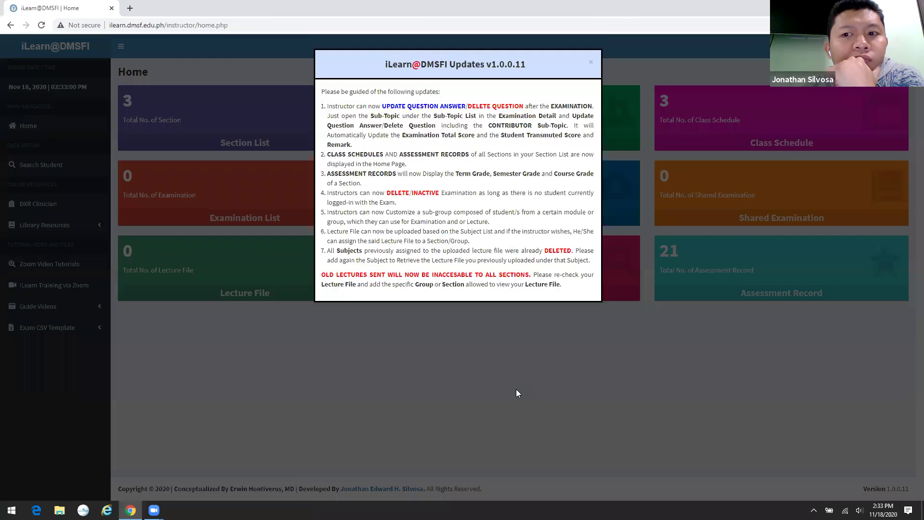
click(515, 389)
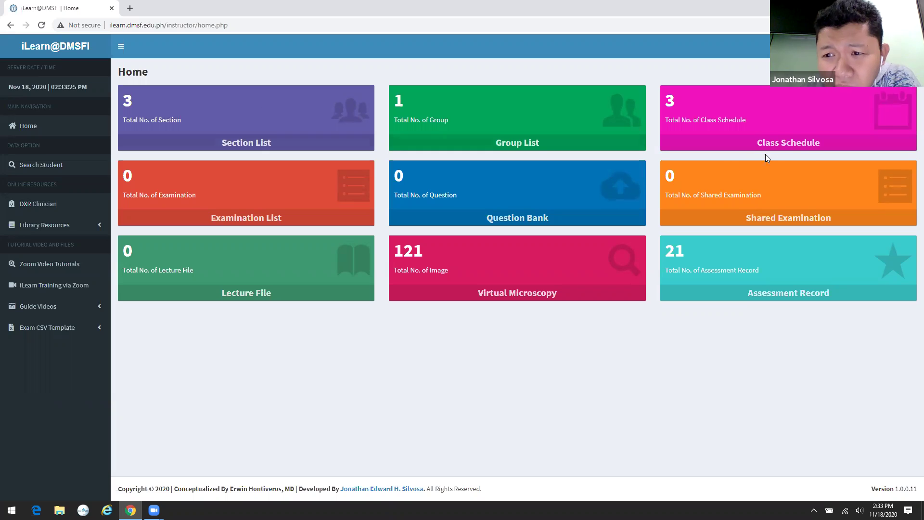
- Go to the MEDICINE Batch A class schedule and open its 2020 - 2021 2nd Semester weeks
click(797, 146)
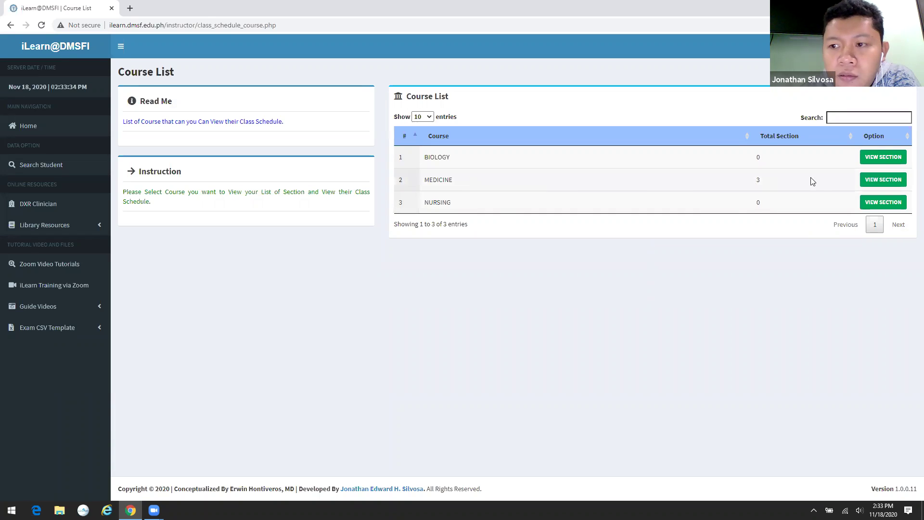
click(879, 179)
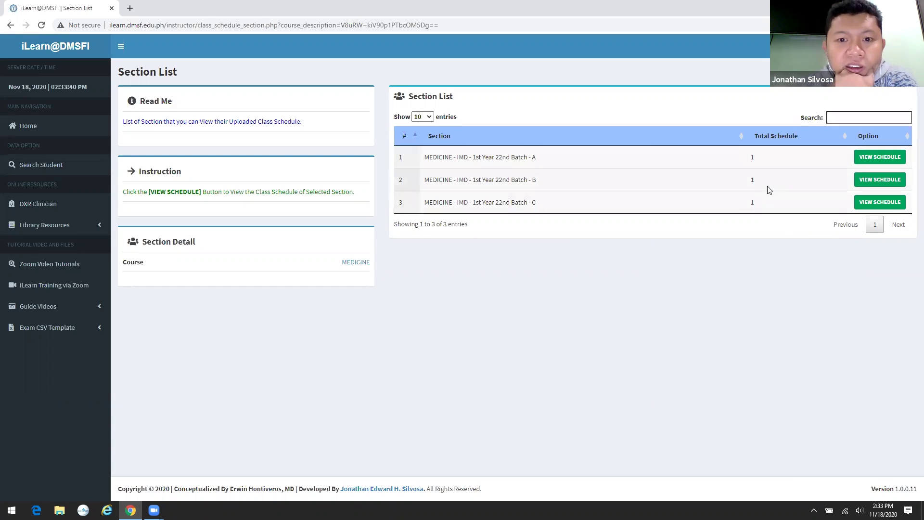
click(879, 158)
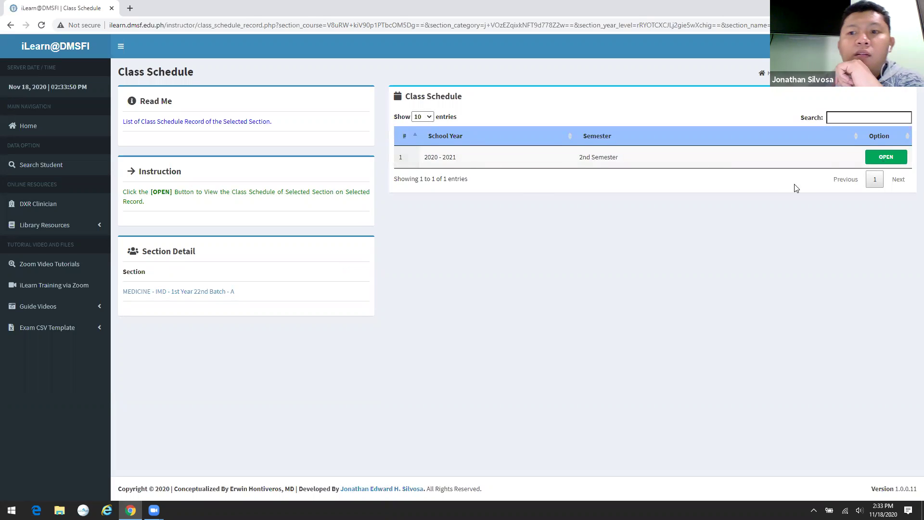
click(881, 159)
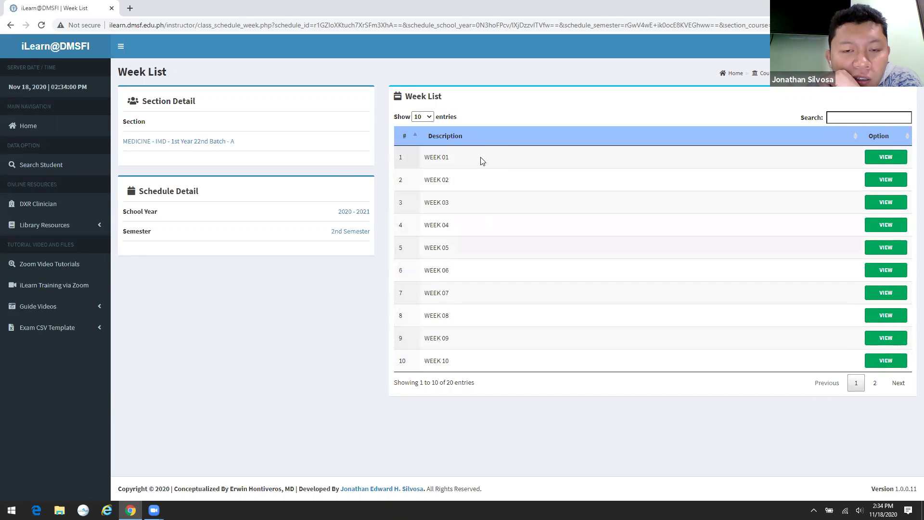
- View the Week 01 schedule image full screen, close it, and go back to the Section List
click(884, 158)
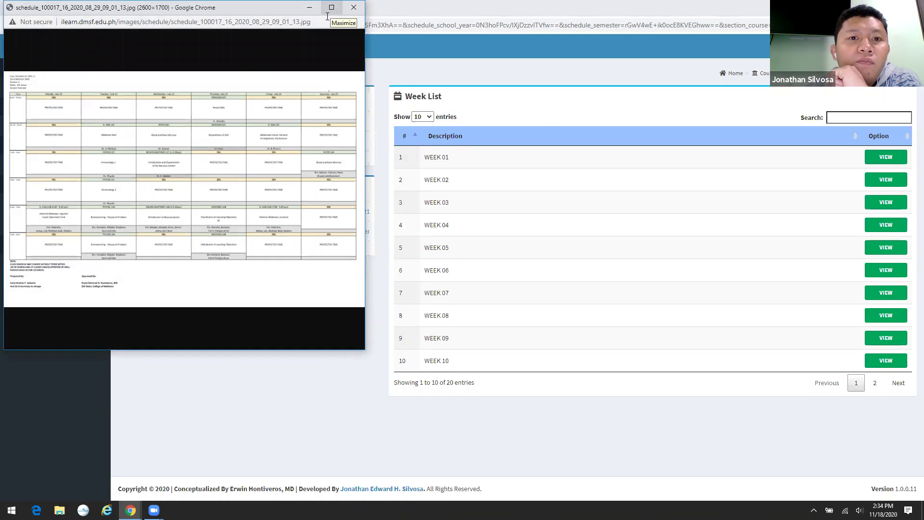
click(328, 13)
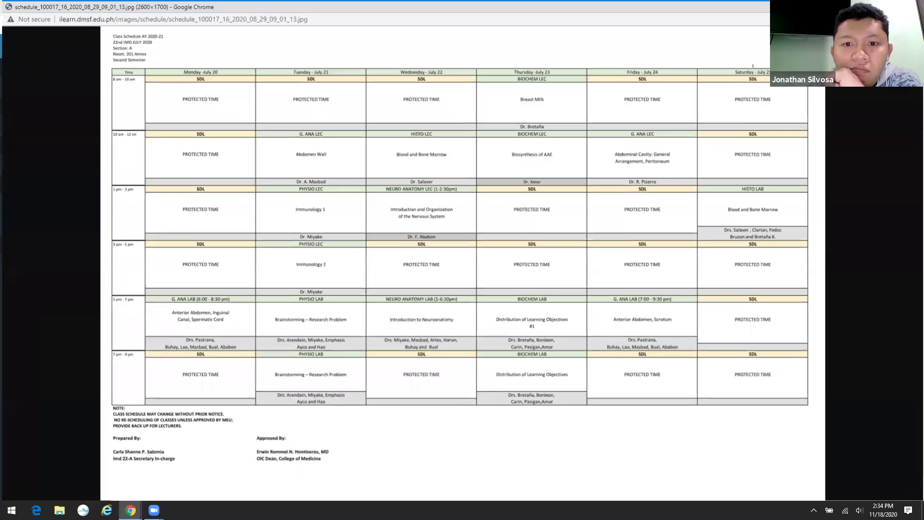
key(ctrl+w)
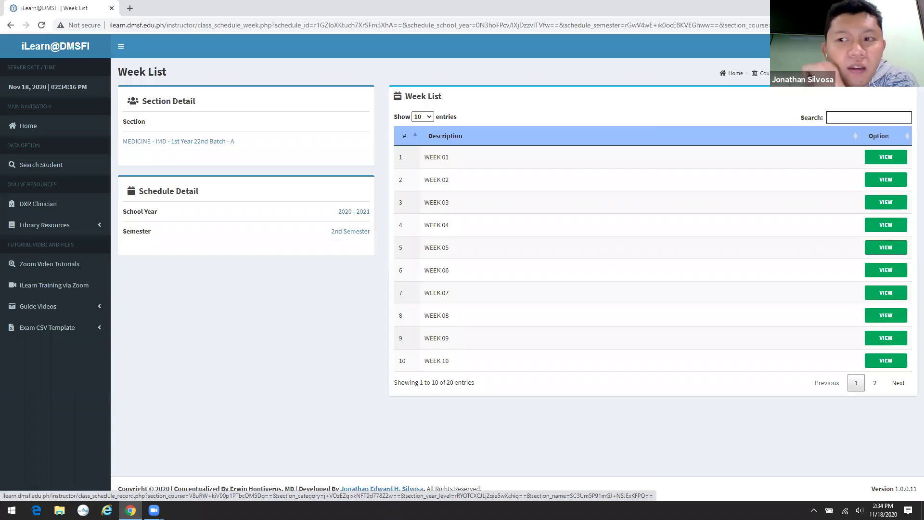
click(813, 73)
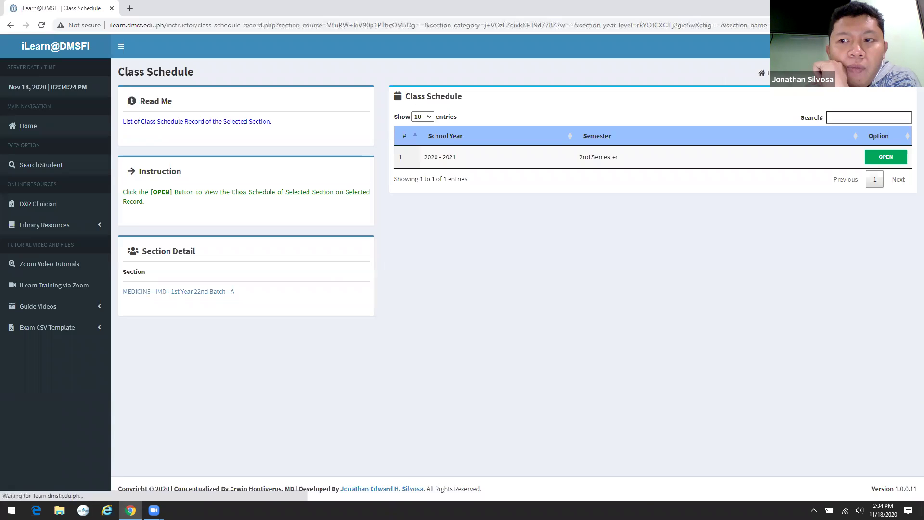
key(alt+Left)
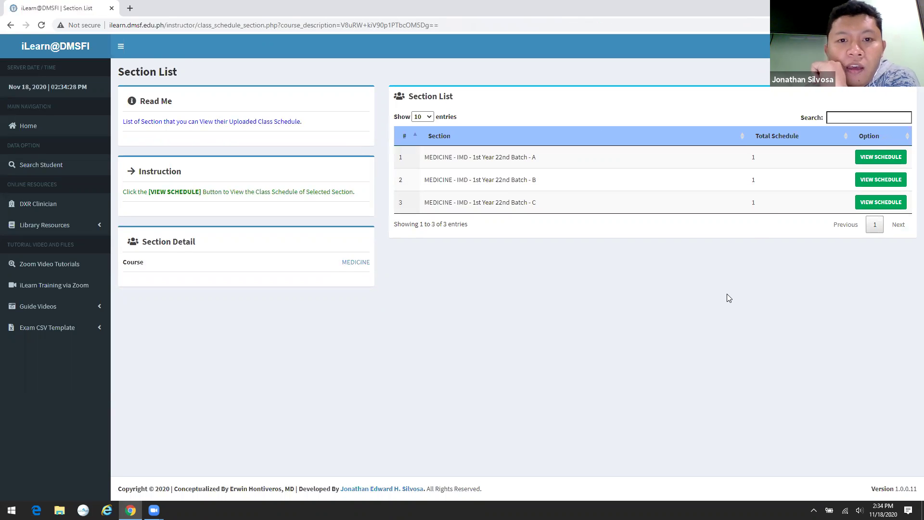
- Return Home, dismiss the updates modal, and open MEDICINE's topics in the Question Bank
click(51, 134)
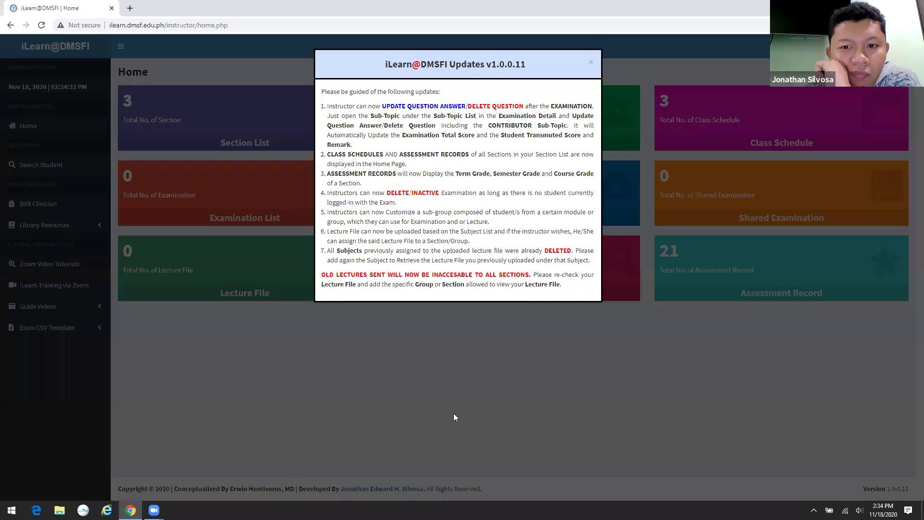
click(454, 410)
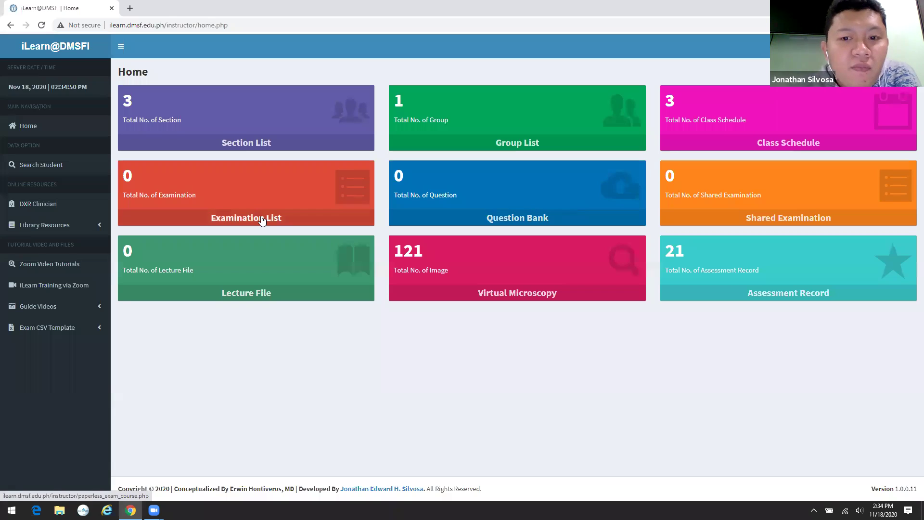
click(534, 217)
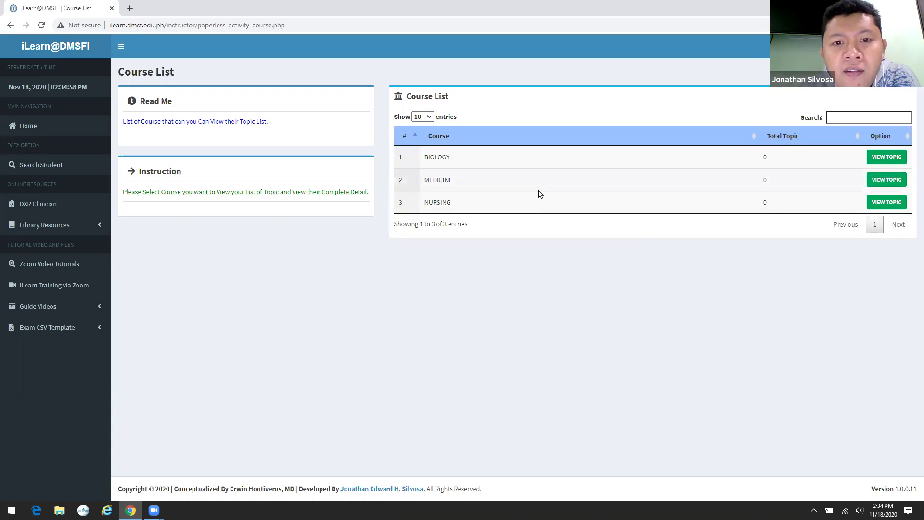
click(897, 179)
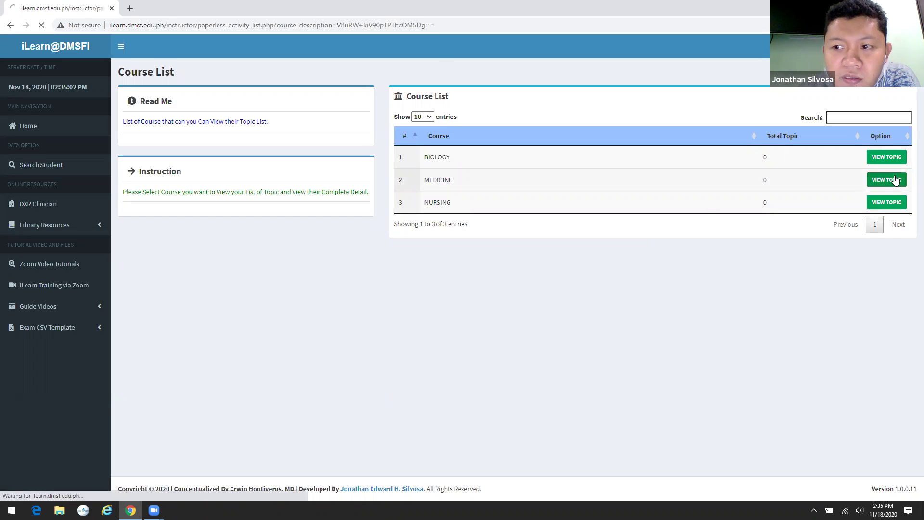
- Add a new topic named 'Topic 1' under subject ASM 1 to the MEDICINE topic list
click(443, 27)
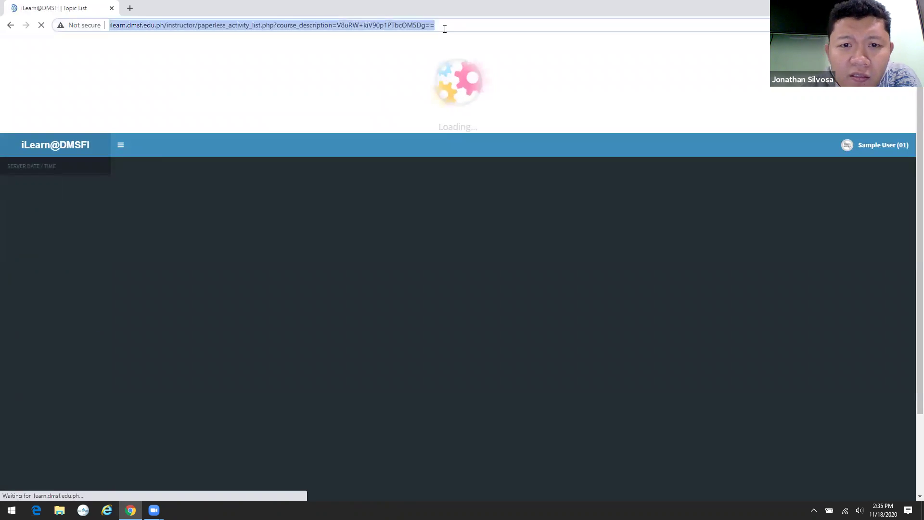
click(445, 28)
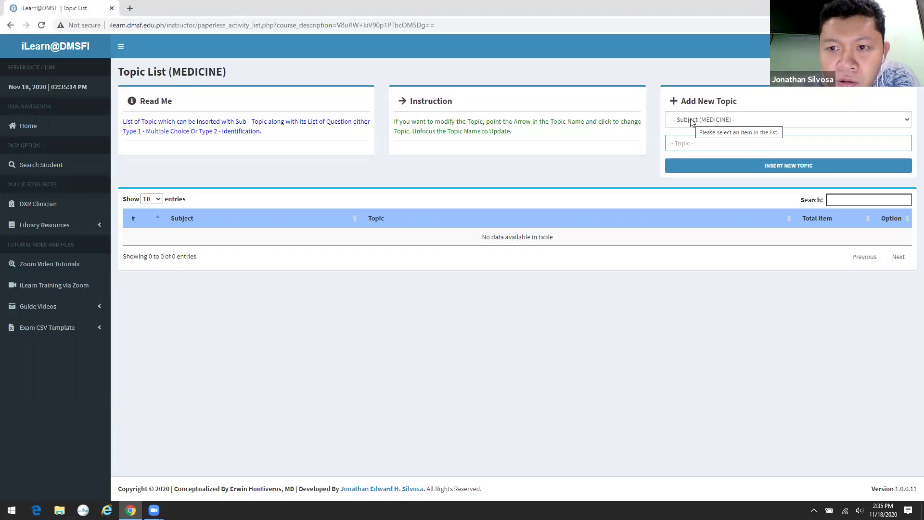
click(691, 121)
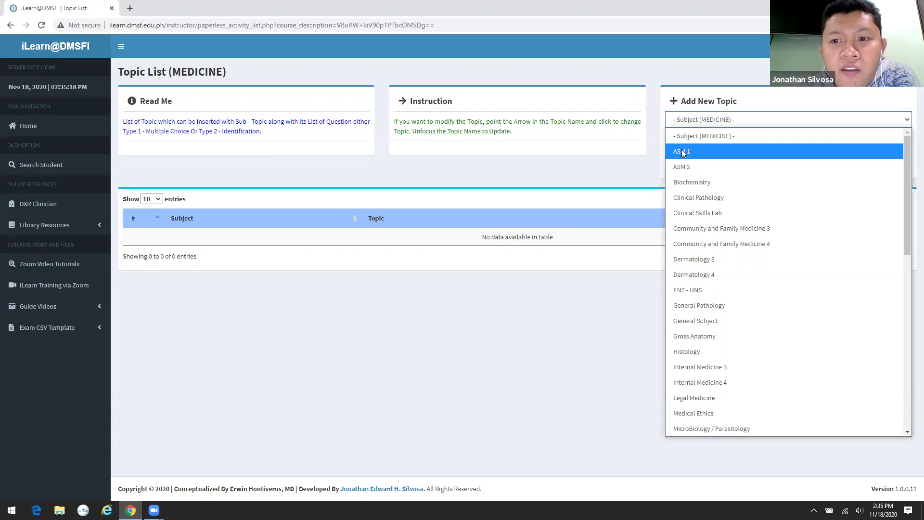
click(682, 151)
click(703, 139)
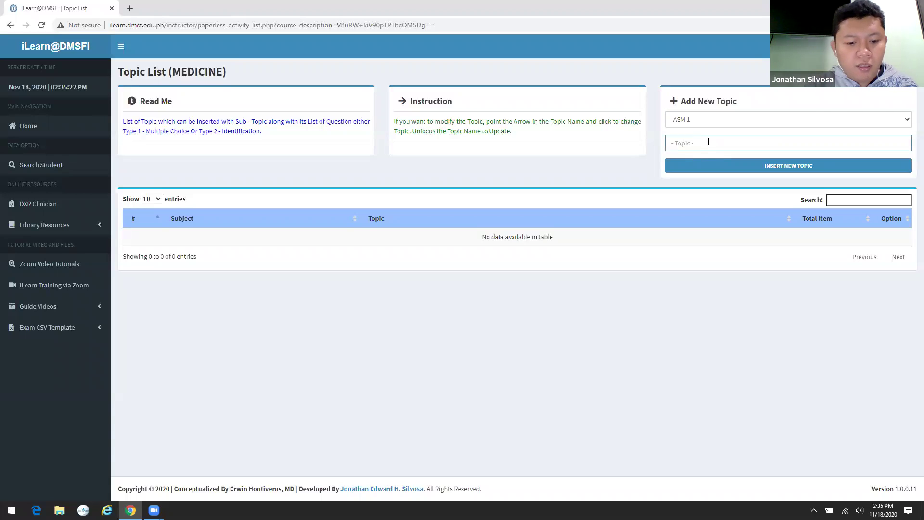
text(Topic )
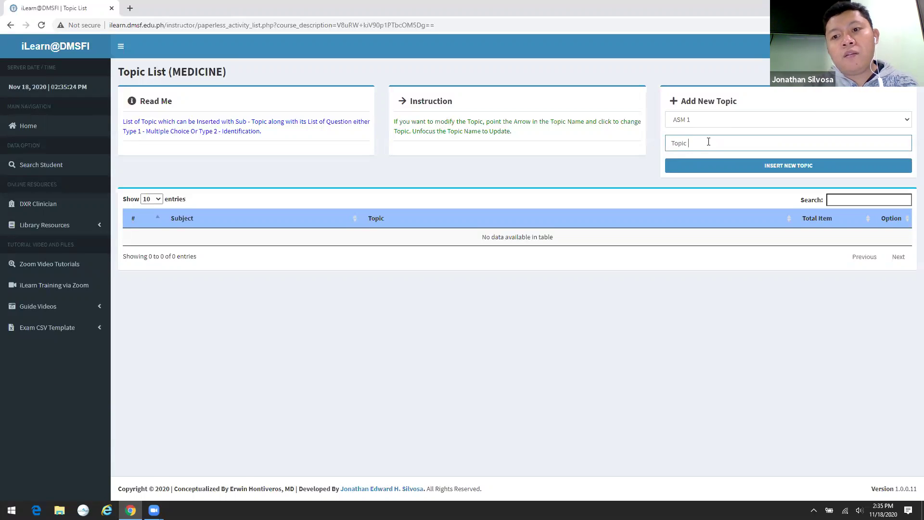
text(1)
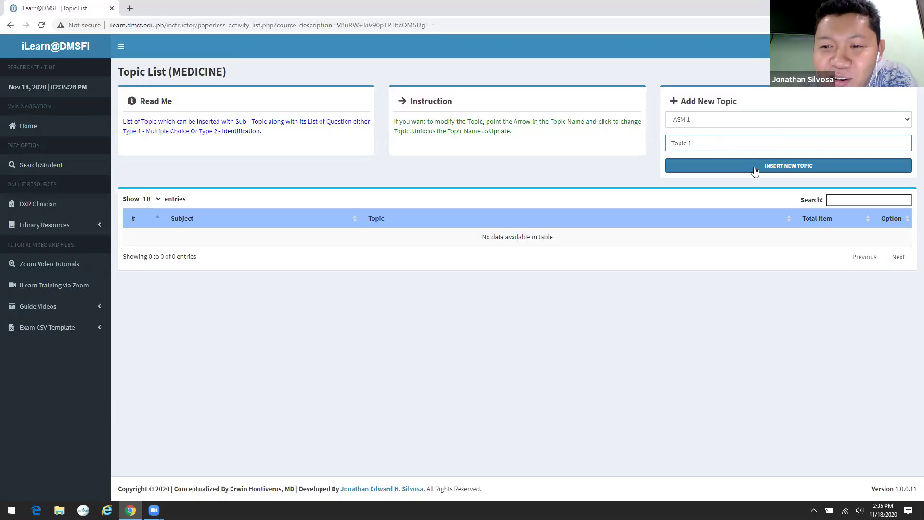
click(760, 171)
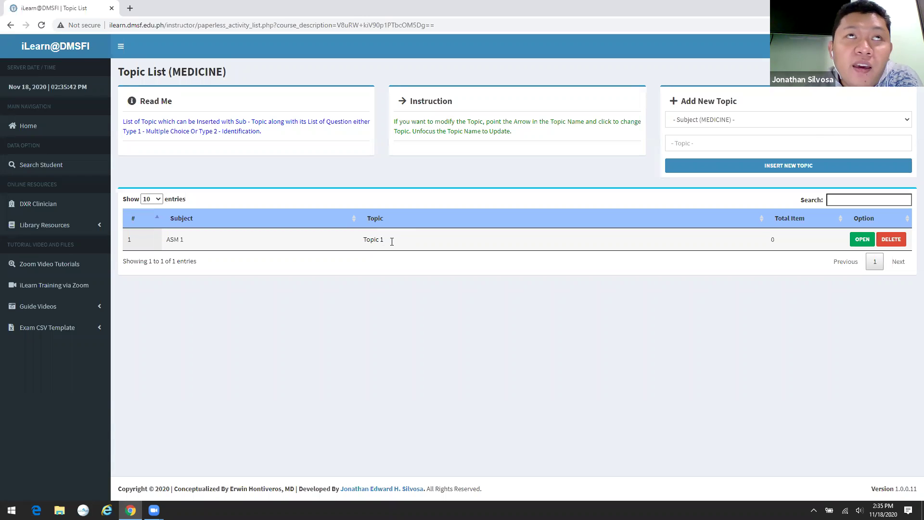
click(418, 241)
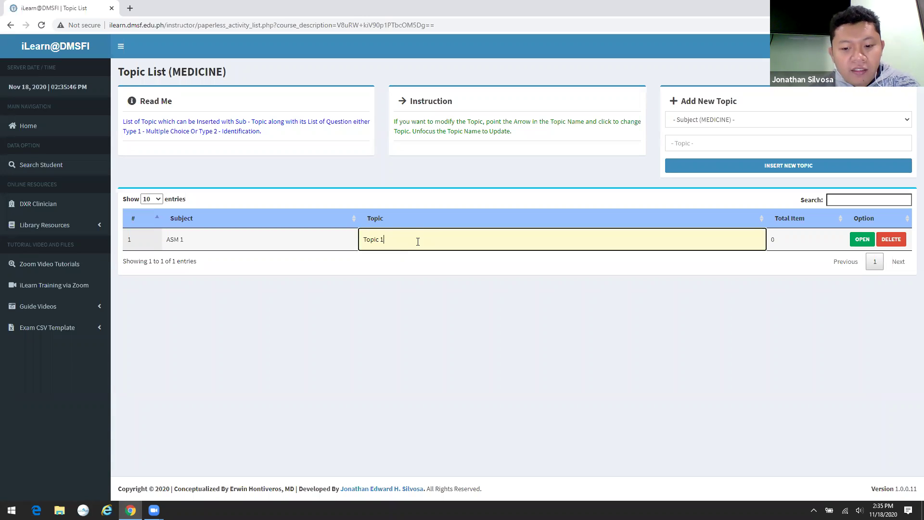
- Rename the topic to 'Topic 001' and open its Sub-Topic List
text(001)
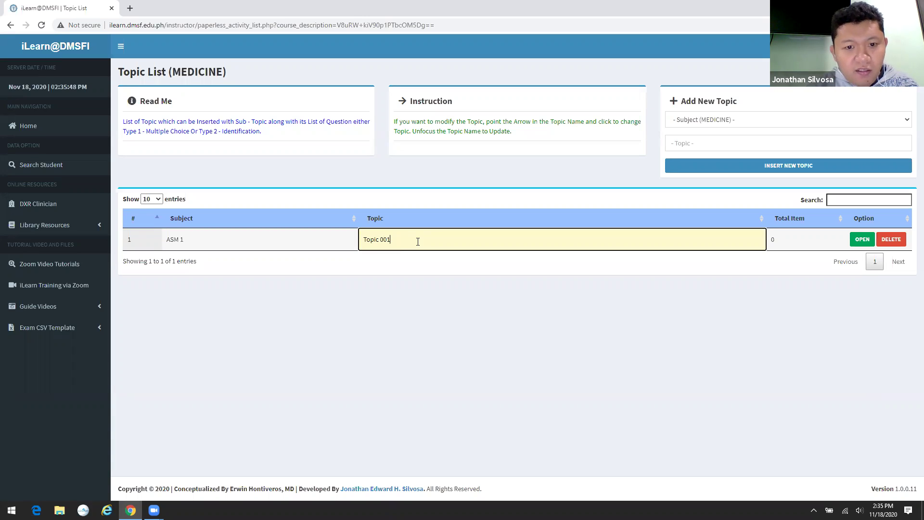
key(Tab)
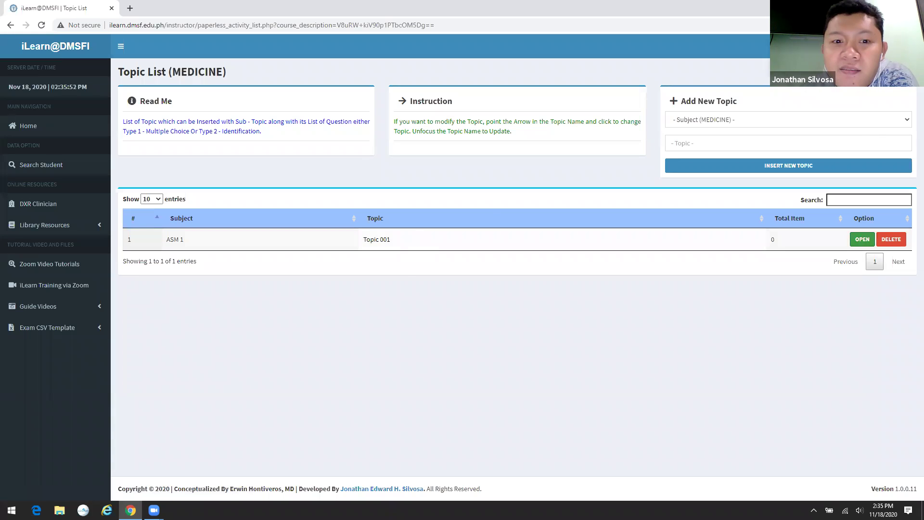
key(Return)
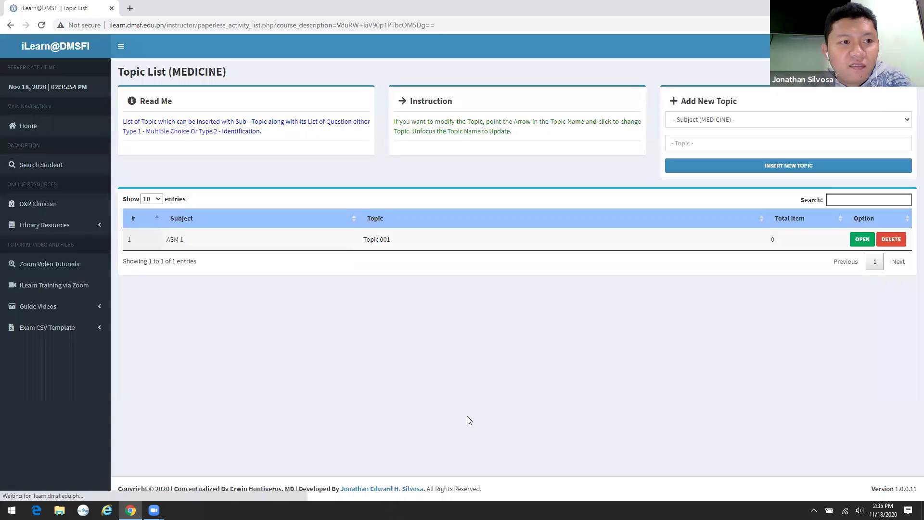
click(862, 239)
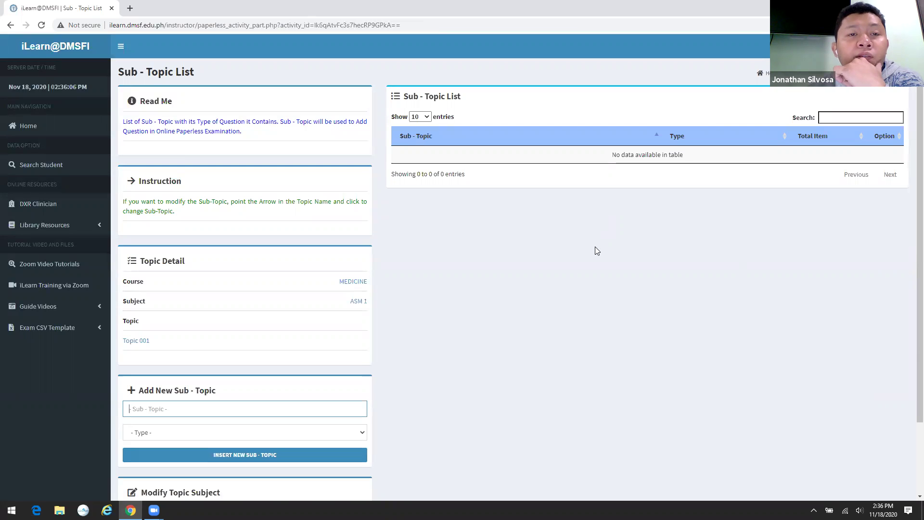
- Add 'Sub-Topic 001' with question type Type 1. Multiple Choice
scroll(570, 284, down, 2)
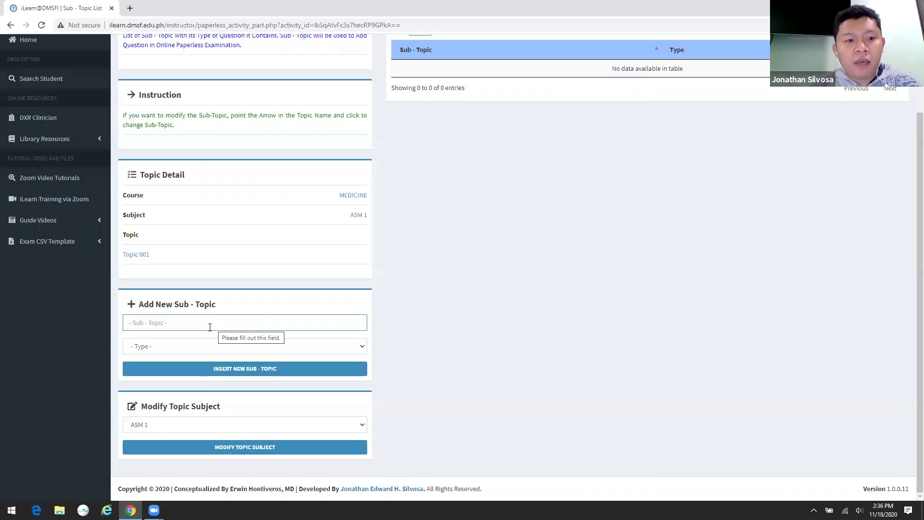
text(Sub-Topic 001)
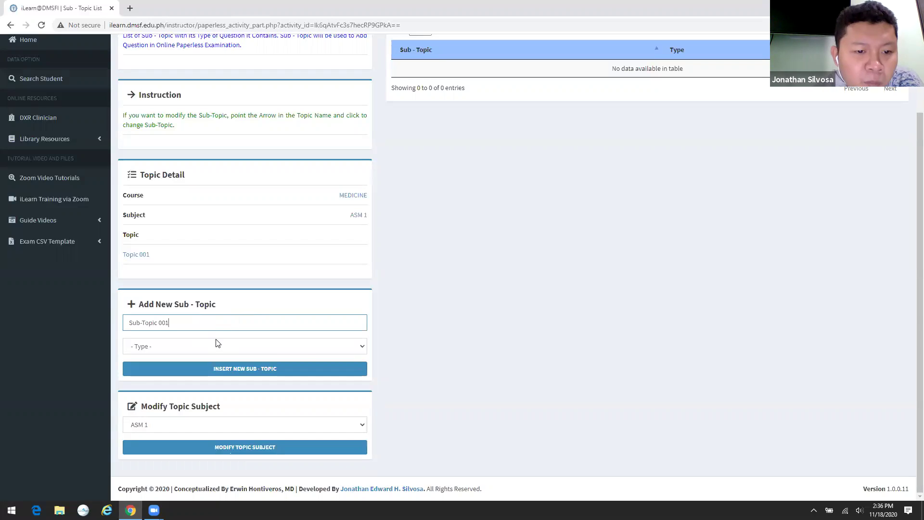
key(Return)
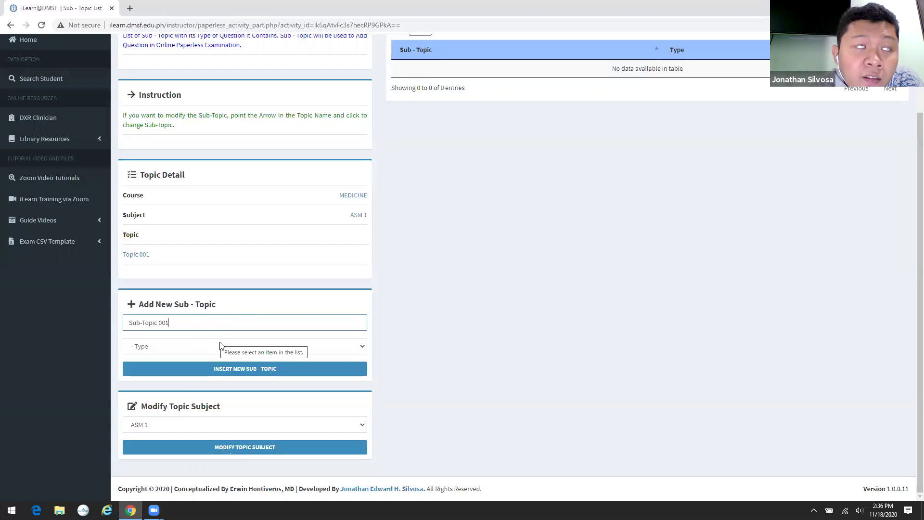
click(221, 345)
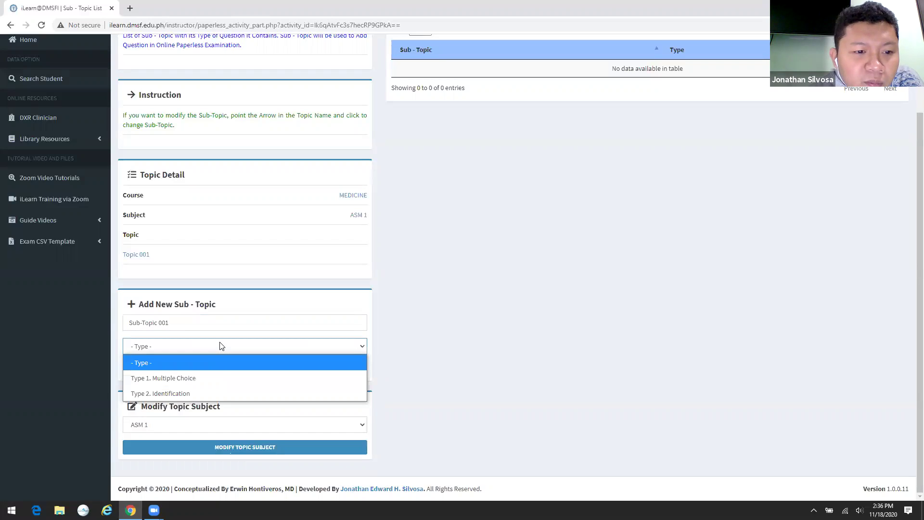
click(215, 377)
click(227, 376)
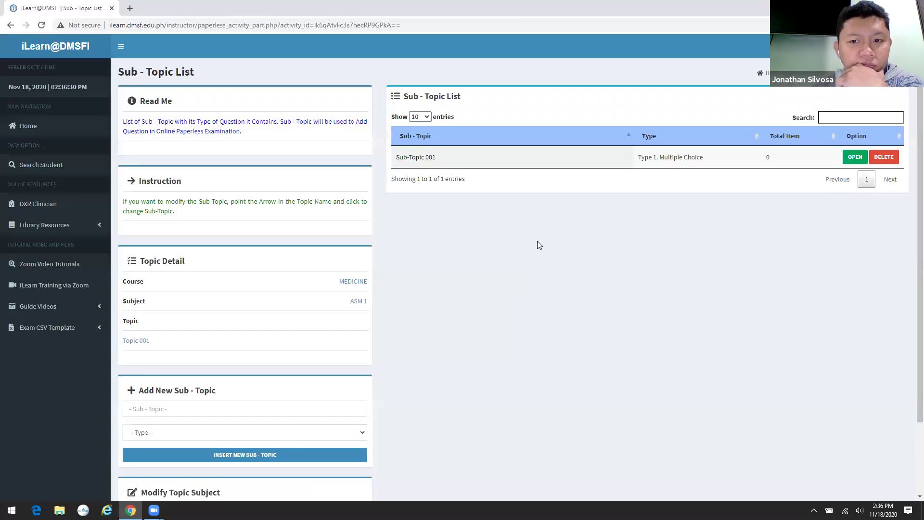
- Add 'Sub-Topic 002' with question type Type 2. Identification
click(206, 414)
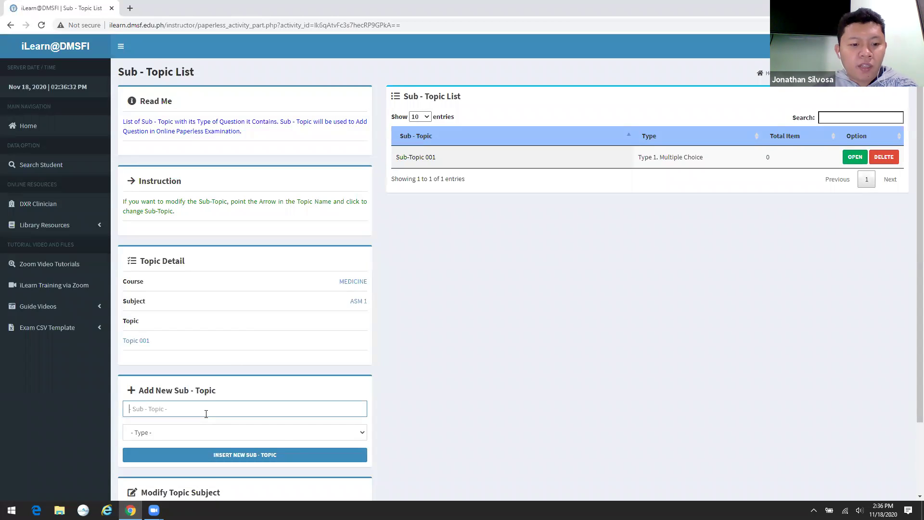
text(Sub-Topic 002)
click(222, 432)
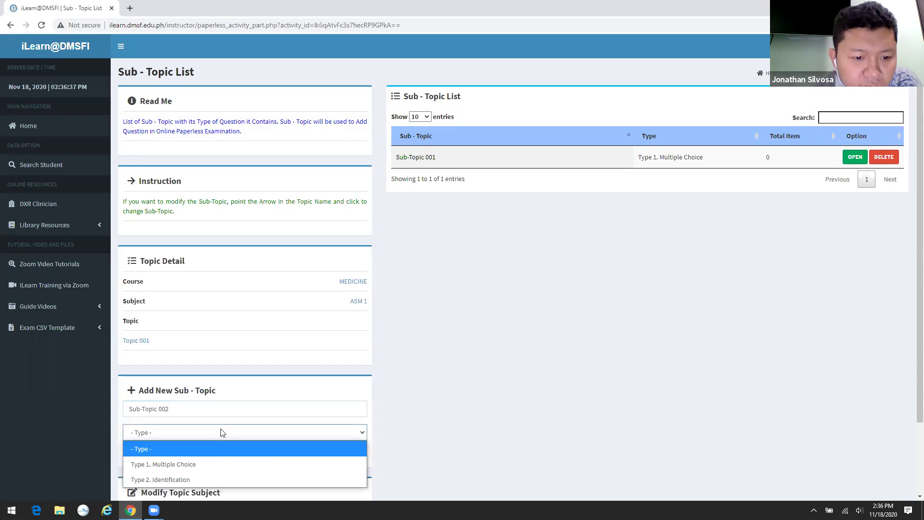
click(206, 477)
click(226, 458)
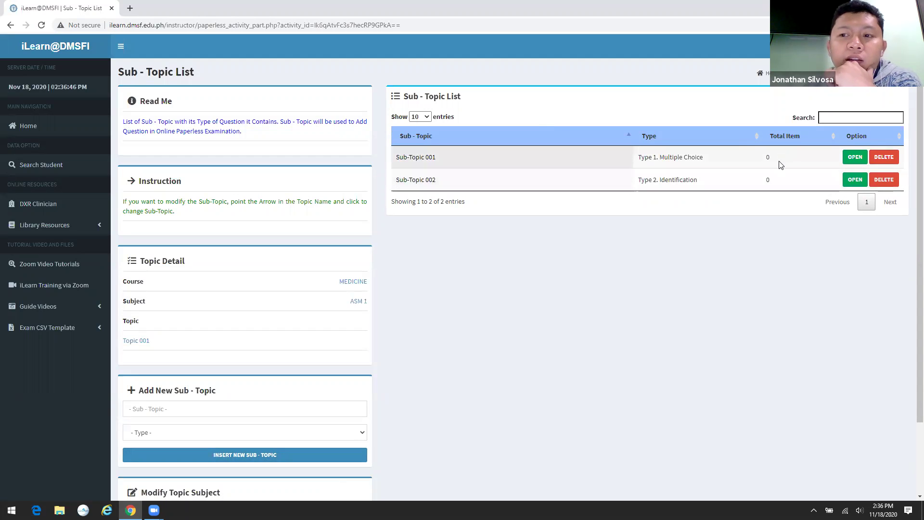
click(479, 160)
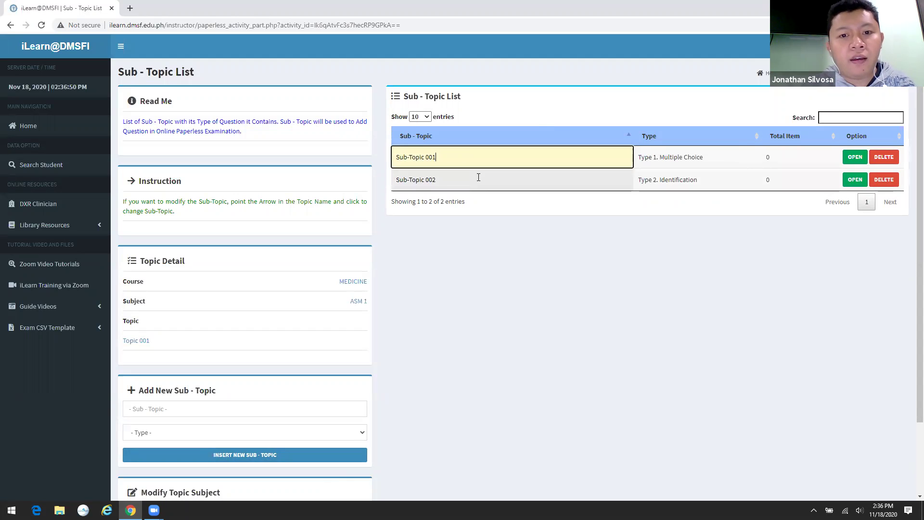
- Save the inline sub-topic name edits, dismiss the notification, and open Sub-Topic 001's question list
click(478, 177)
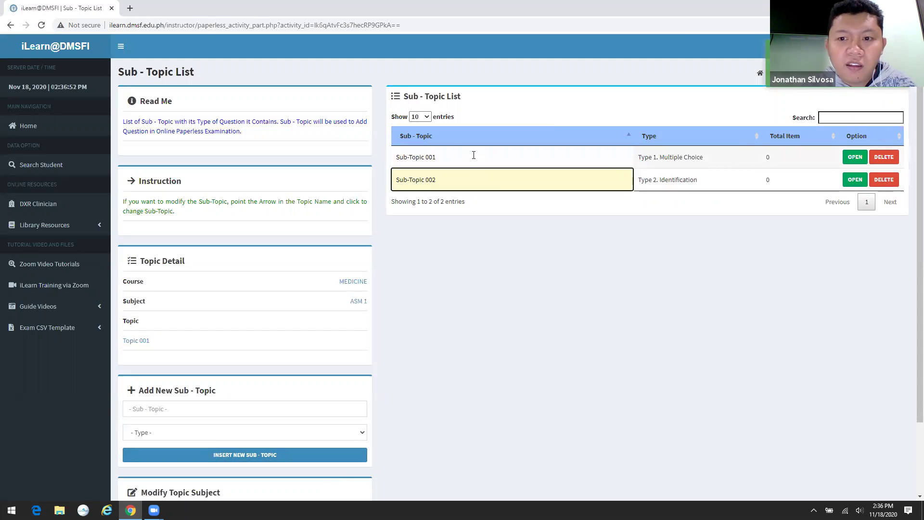
click(521, 232)
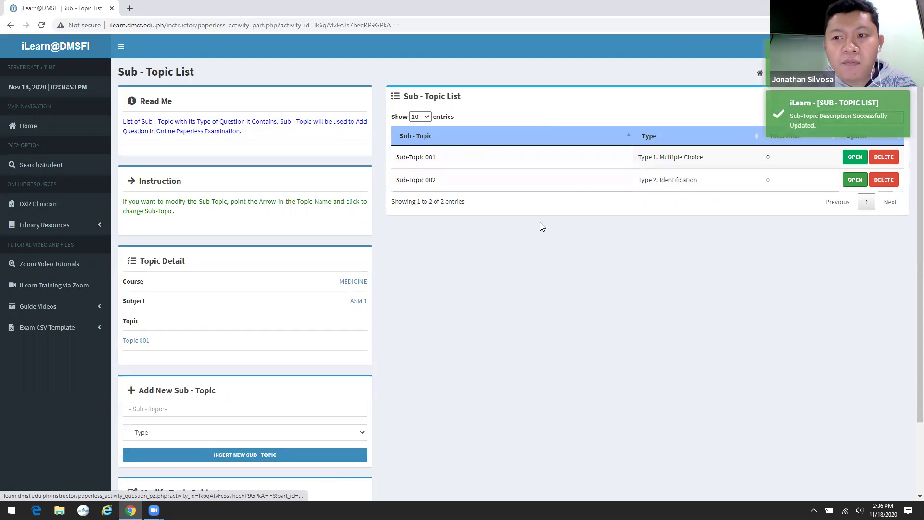
click(823, 106)
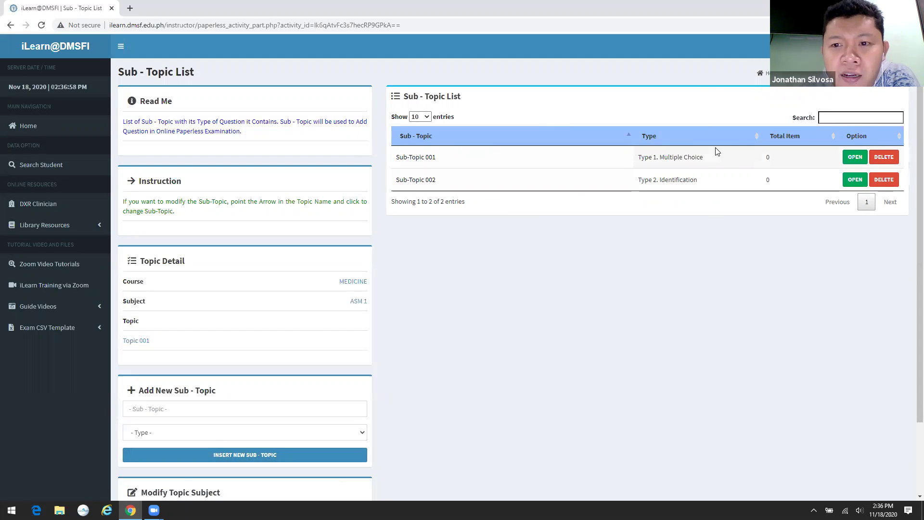
click(857, 160)
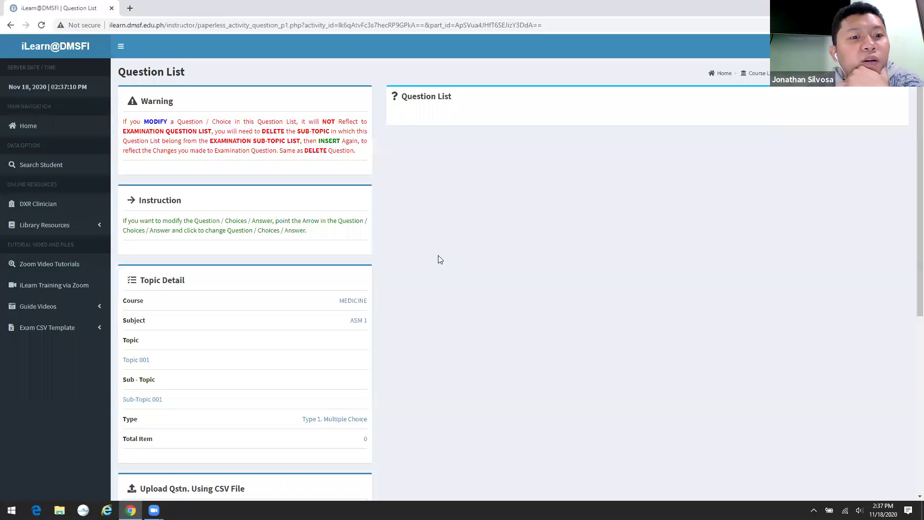
scroll(439, 259, down, 4)
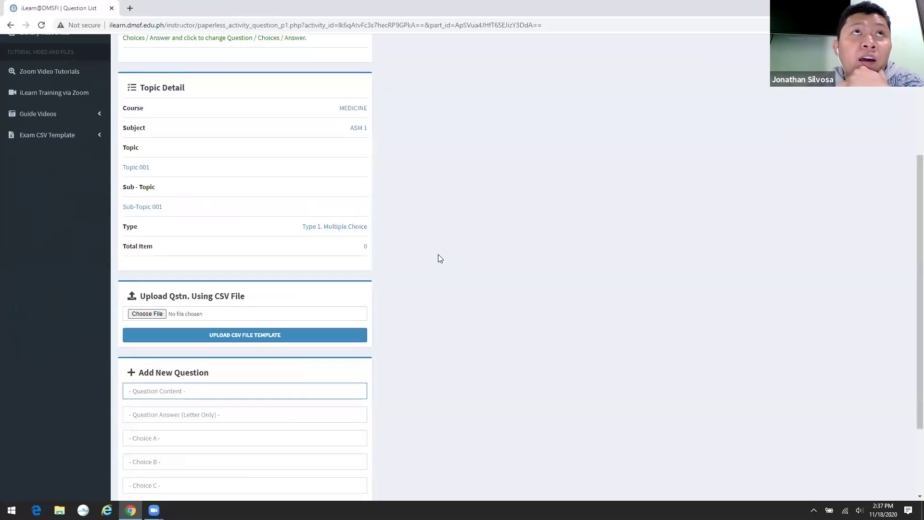
scroll(438, 258, down, 3)
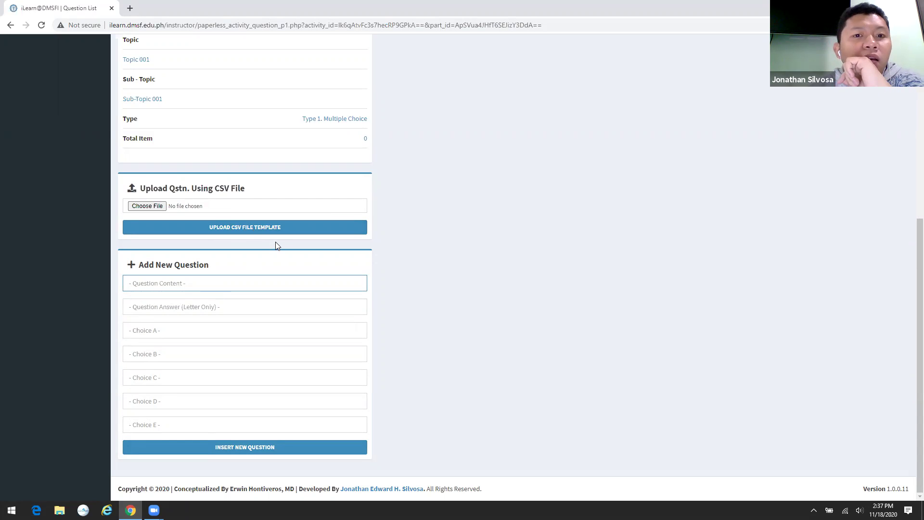
scroll(317, 245, up, 3)
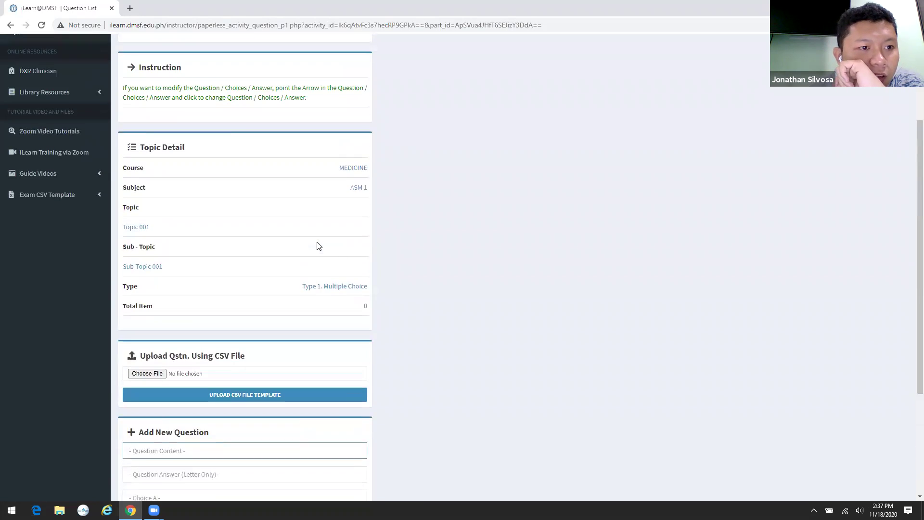
scroll(318, 246, up, 3)
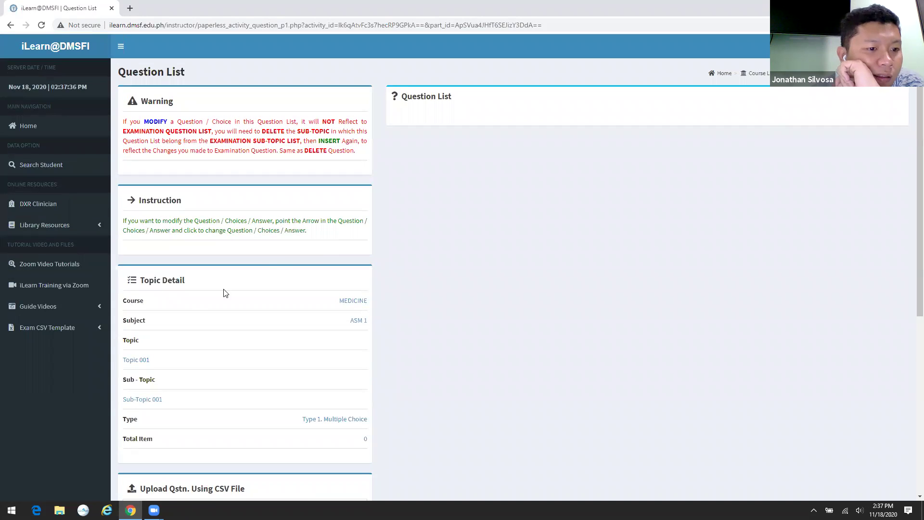
- Download the Type 1 (Multiple Choice) and Type 2 (Identification) exam CSV templates
click(59, 332)
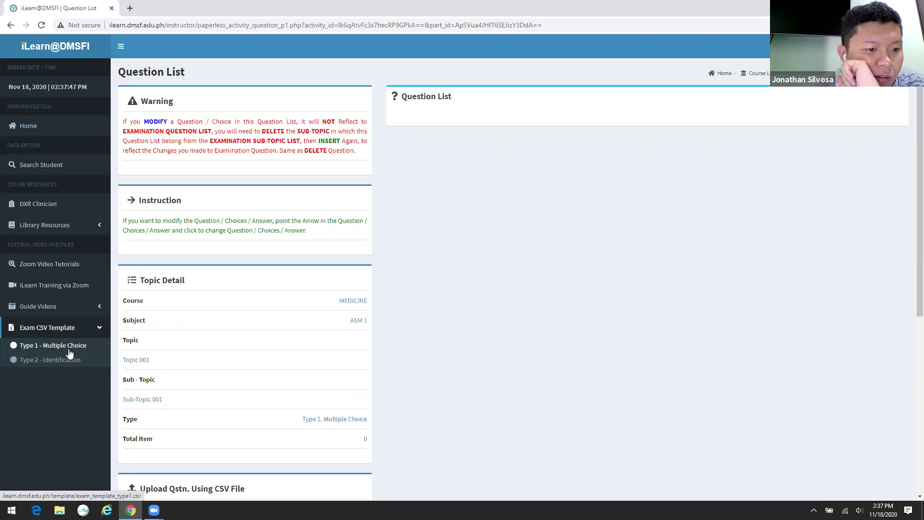
click(69, 350)
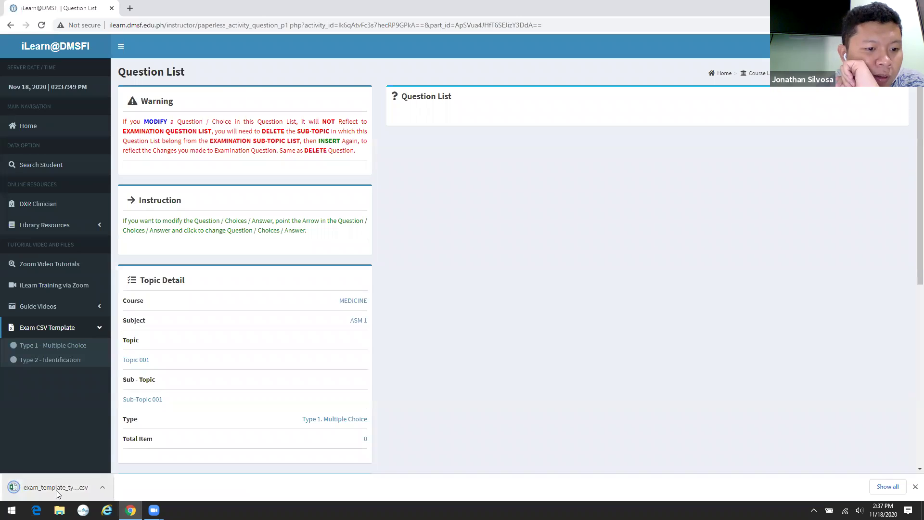
click(70, 364)
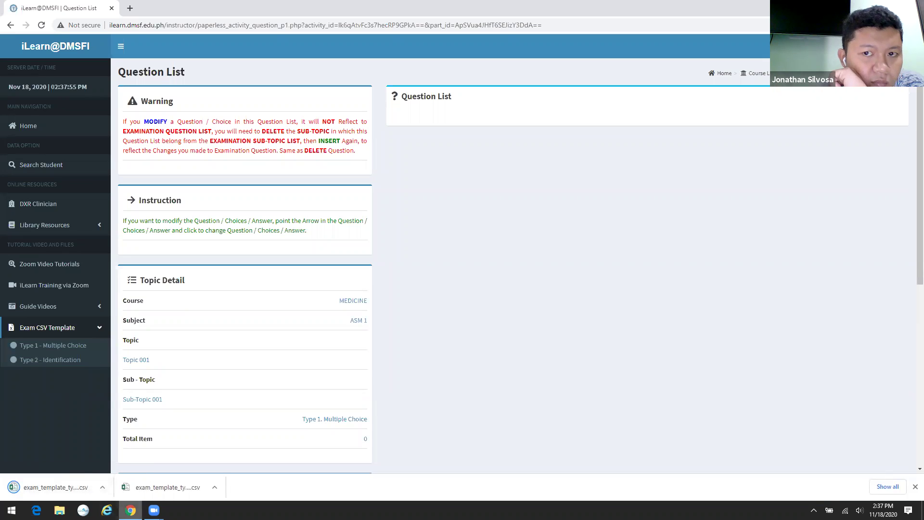
click(915, 487)
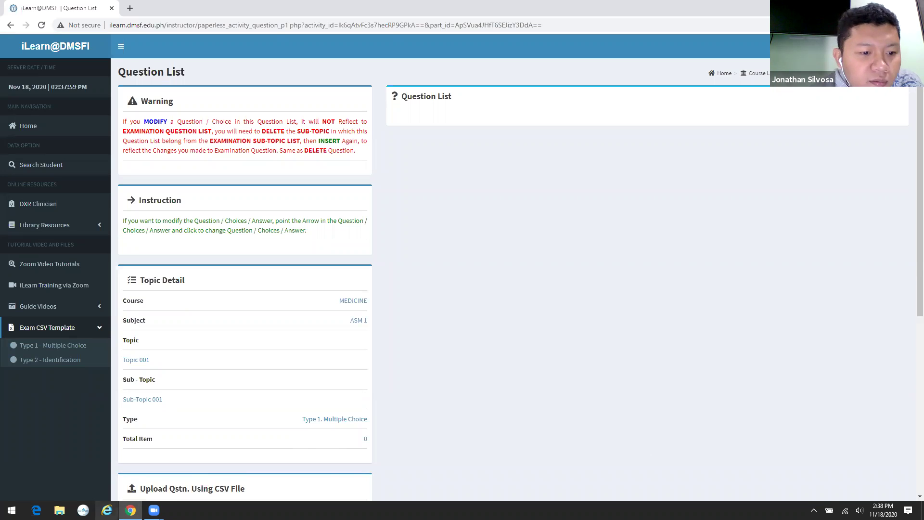
- Open exam_template_type1 from the Downloads folder in Excel
click(59, 510)
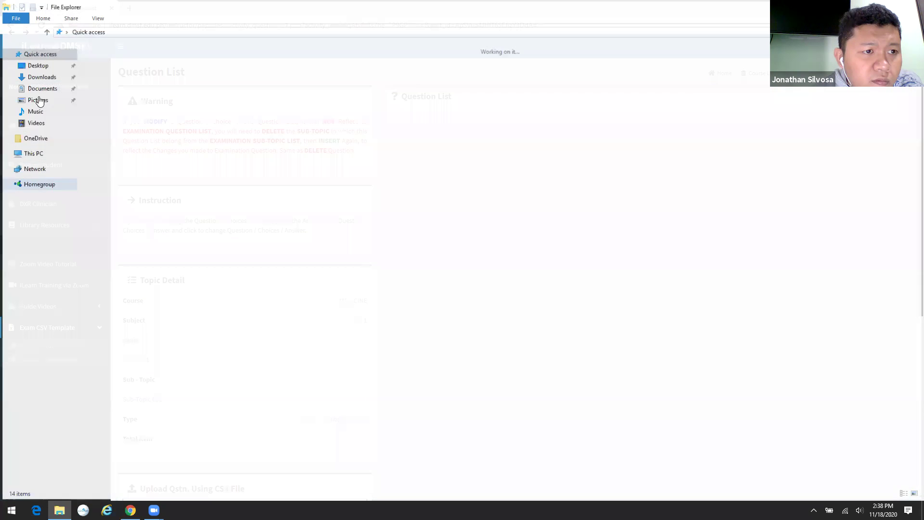
click(40, 75)
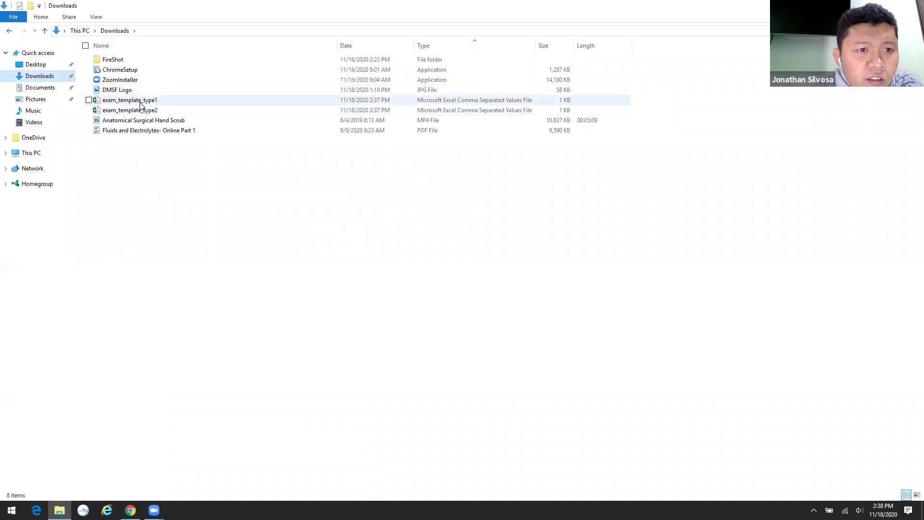
click(140, 104)
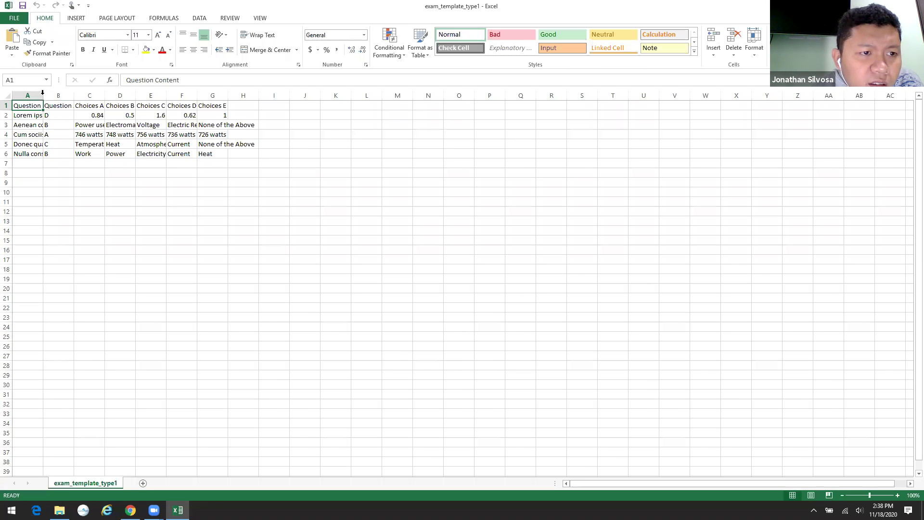
- Autofit columns A through G of exam_template_type1 to their contents
double_click(42, 95)
double_click(343, 95)
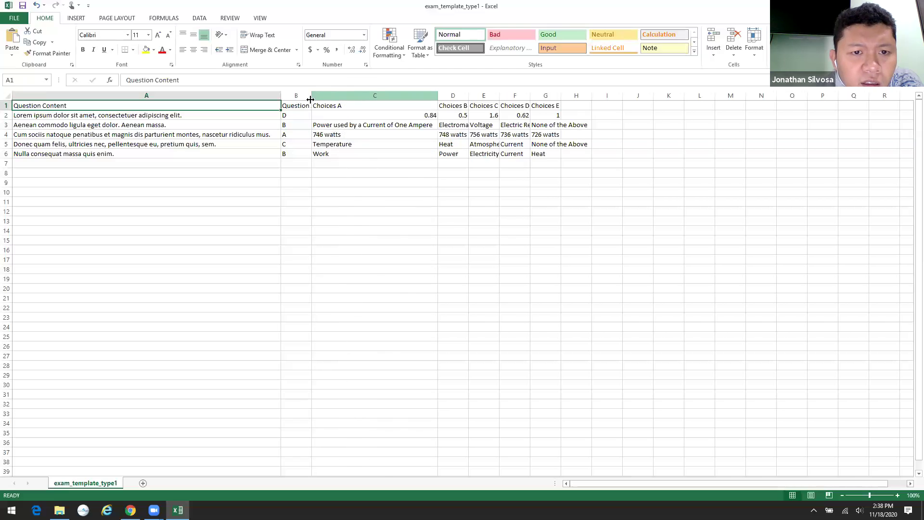
double_click(312, 95)
double_click(519, 95)
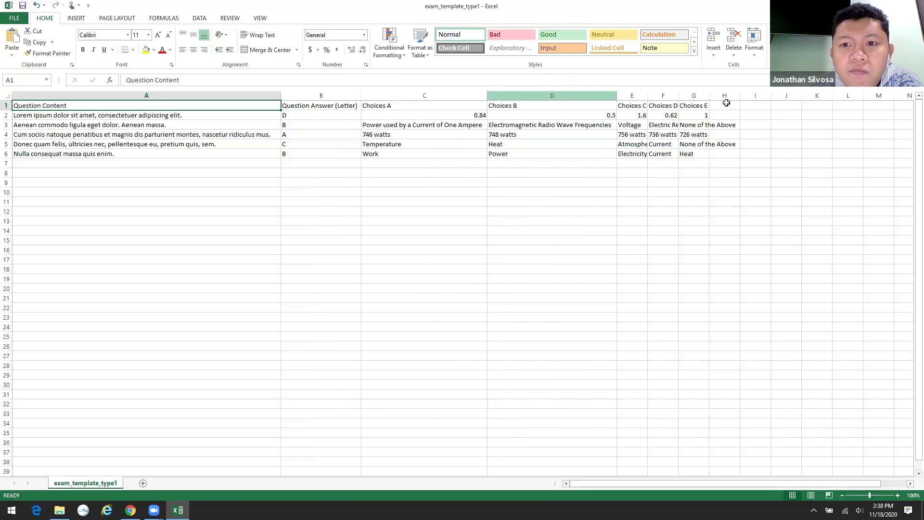
double_click(647, 95)
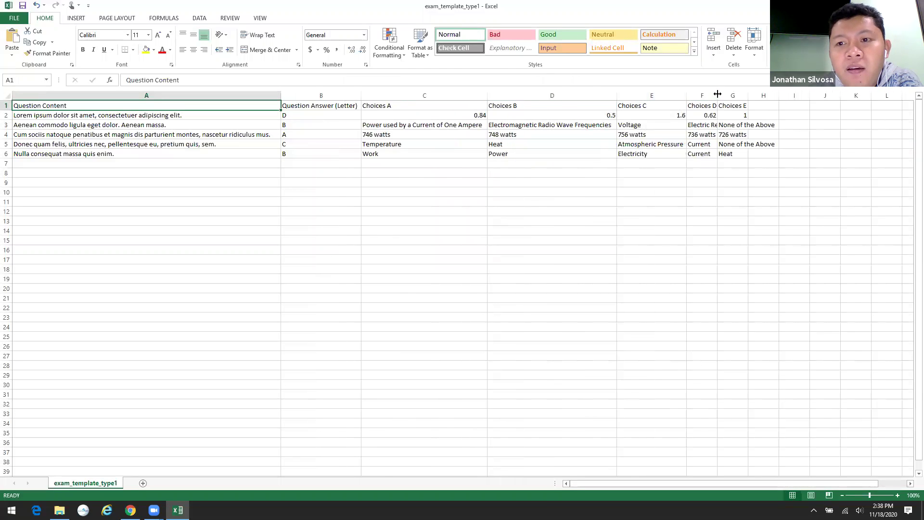
double_click(717, 95)
double_click(776, 95)
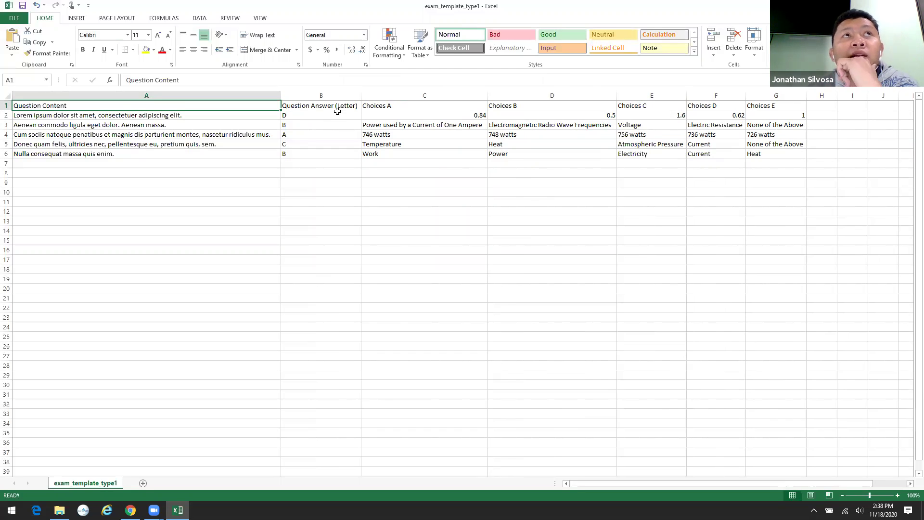
- Change the first question's answer in B2 from D to DE, then close the workbook
click(337, 109)
double_click(337, 116)
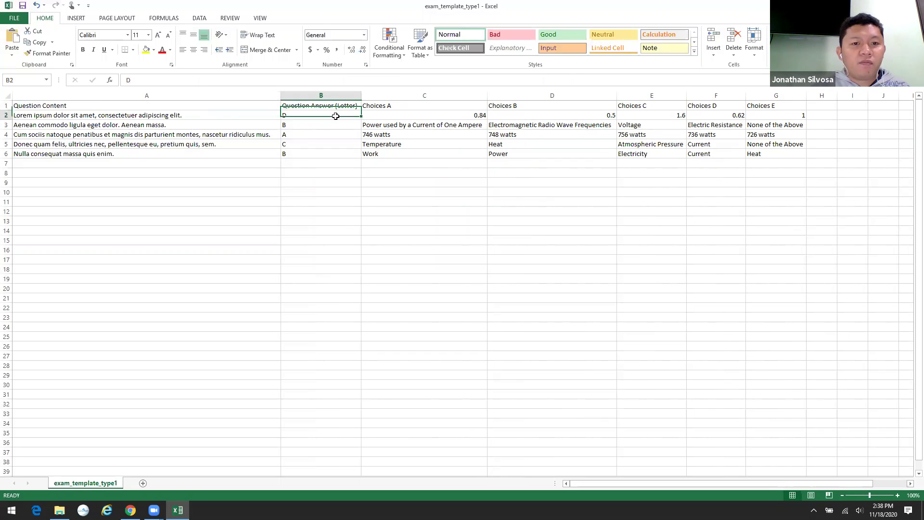
text(E)
click(368, 192)
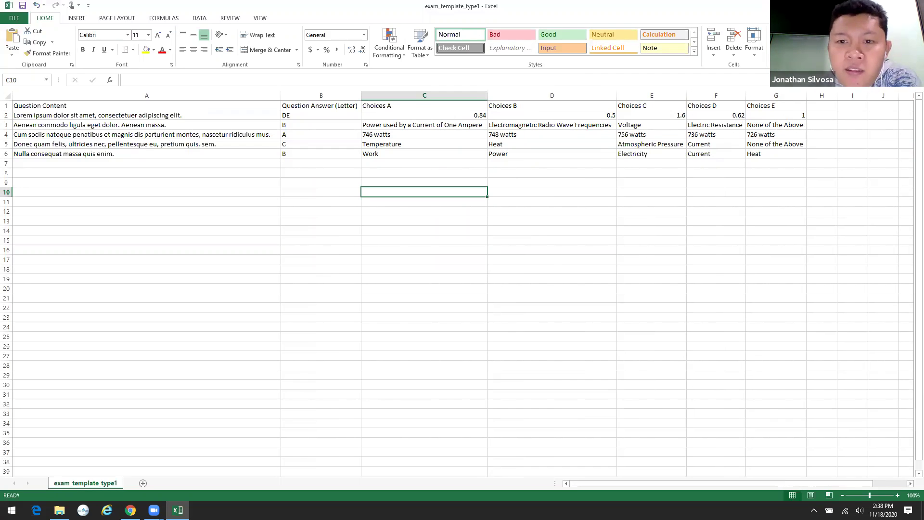
key(ctrl+w)
- Save exam_template_type1 over the existing CSV in CSV format and return to Chrome
click(422, 266)
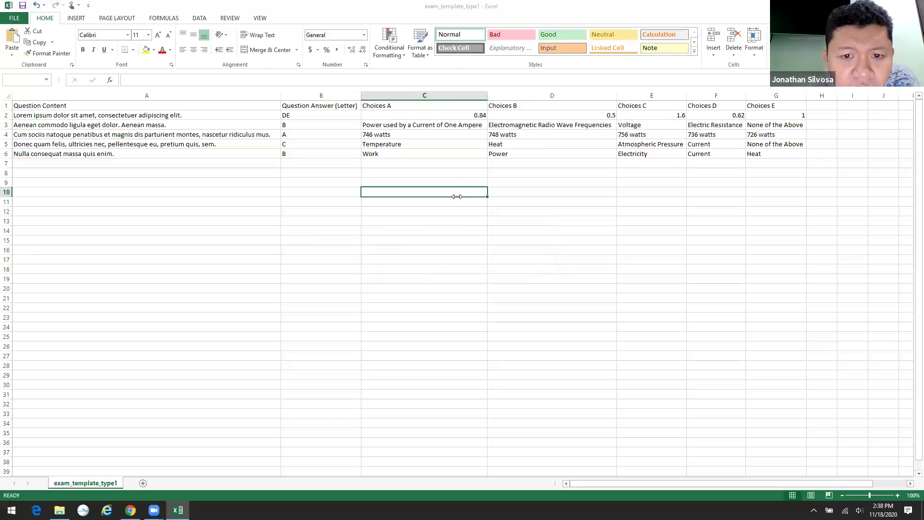
click(376, 246)
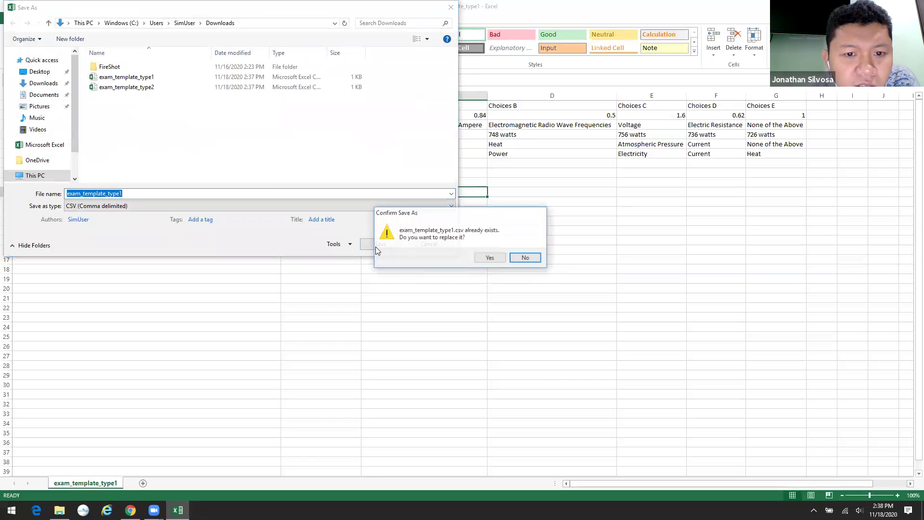
click(489, 259)
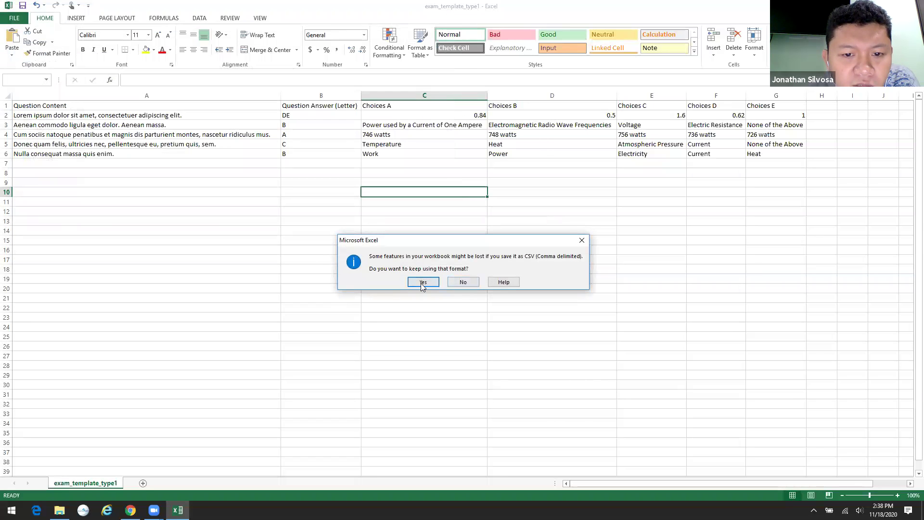
click(423, 282)
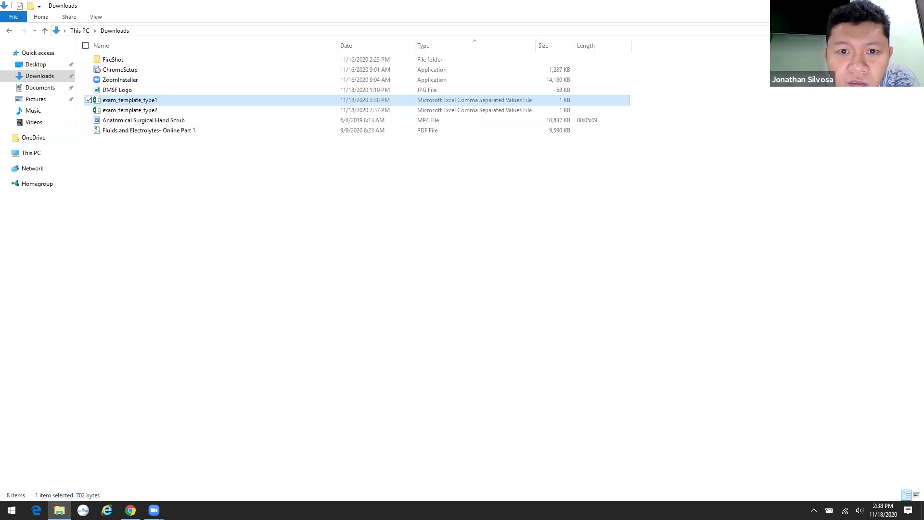
key(alt+Tab)
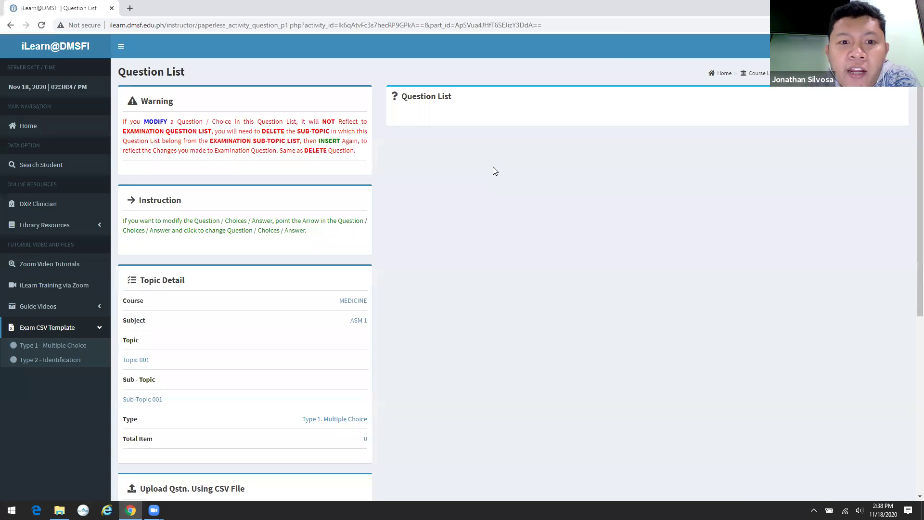
- Upload exam_template_type1.csv to Sub-Topic 001 and review the five imported questions
scroll(492, 166, down, 5)
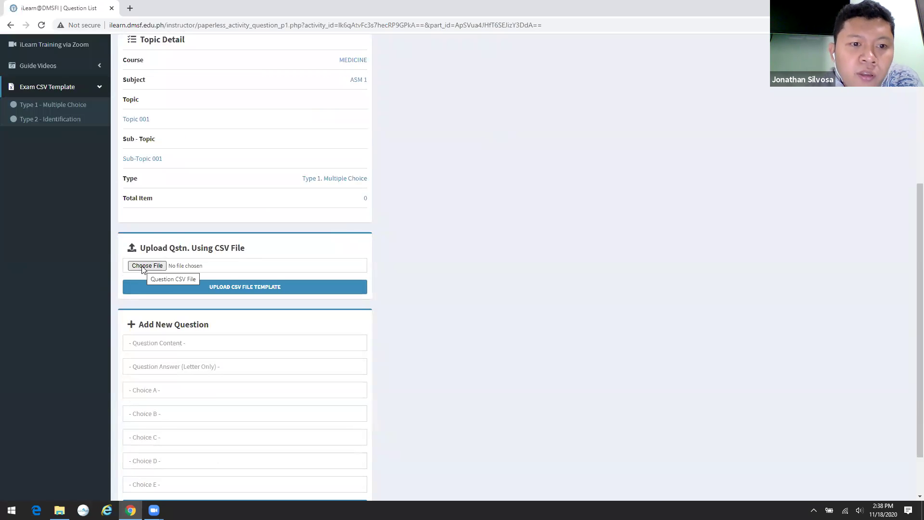
click(142, 268)
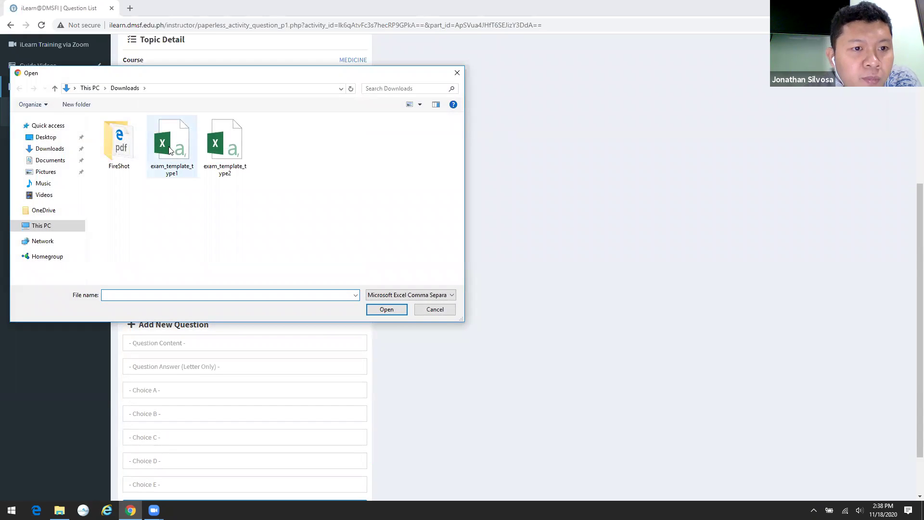
click(169, 150)
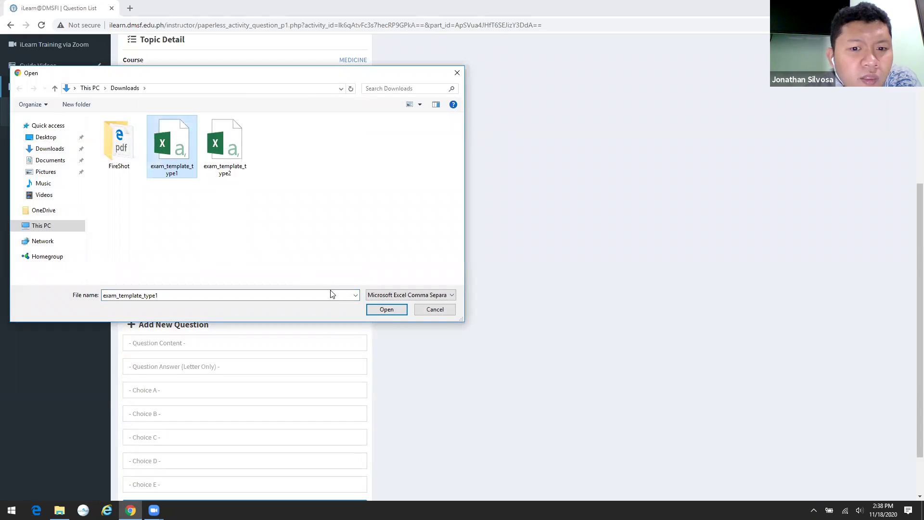
click(386, 310)
click(223, 292)
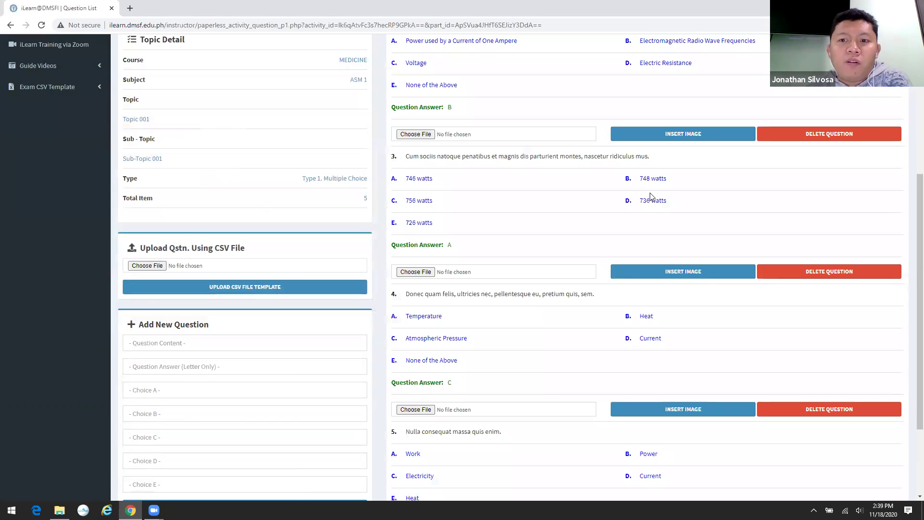
scroll(649, 196, up, 5)
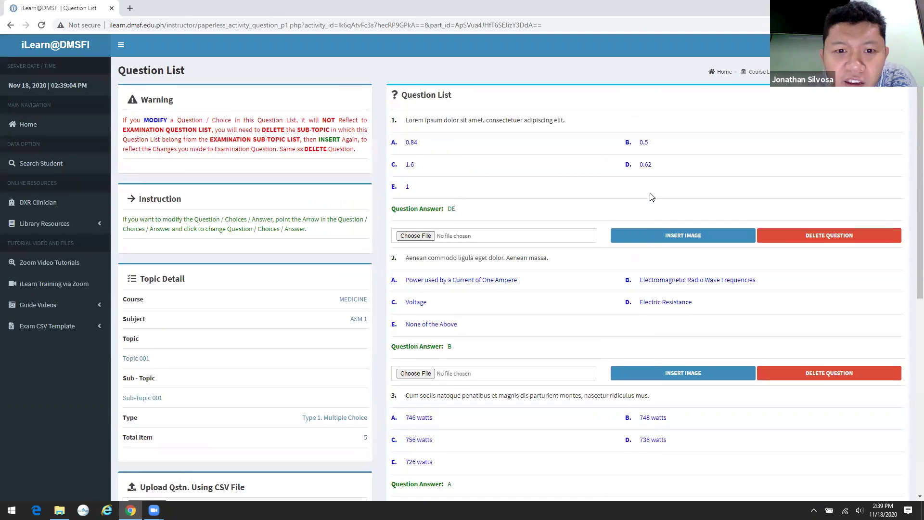
scroll(650, 196, down, 1)
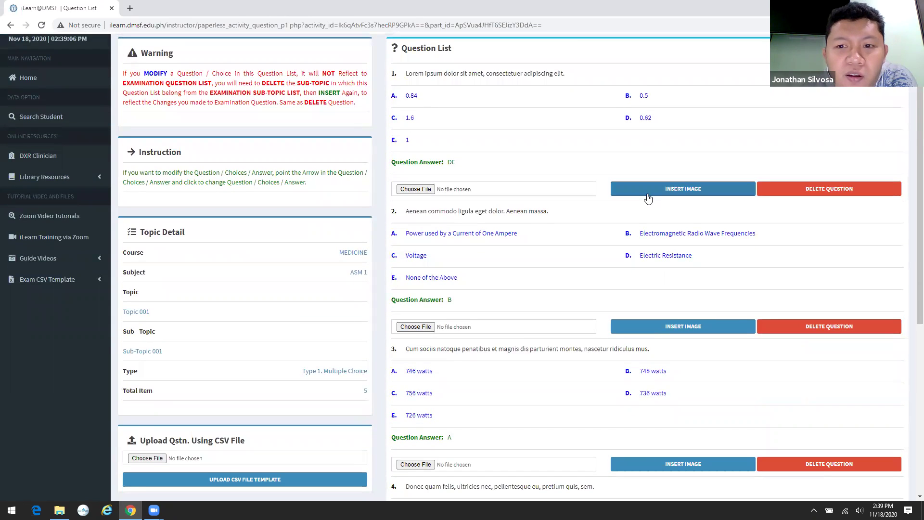
scroll(649, 197, down, 6)
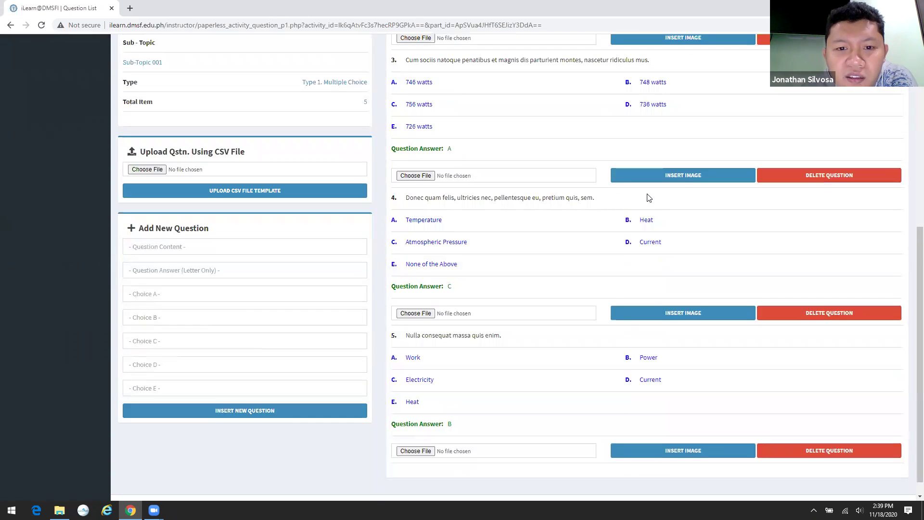
scroll(647, 197, down, 1)
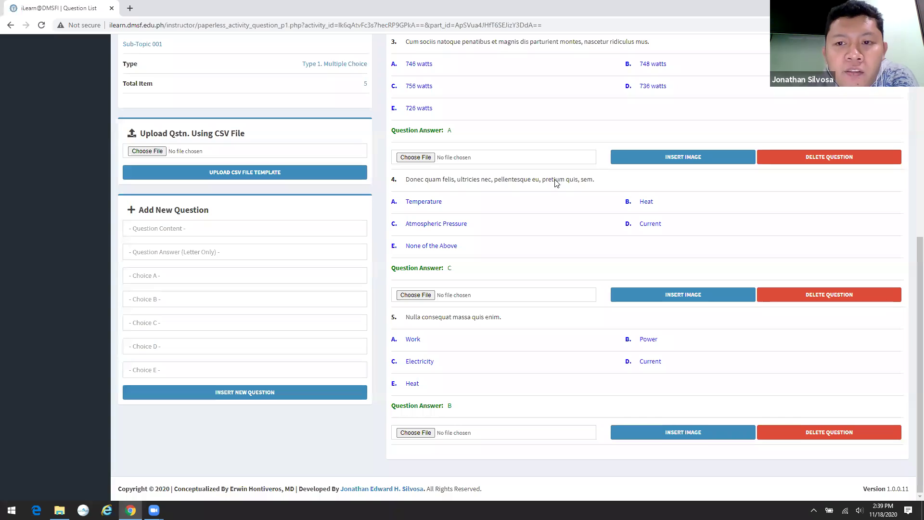
scroll(556, 182, up, 7)
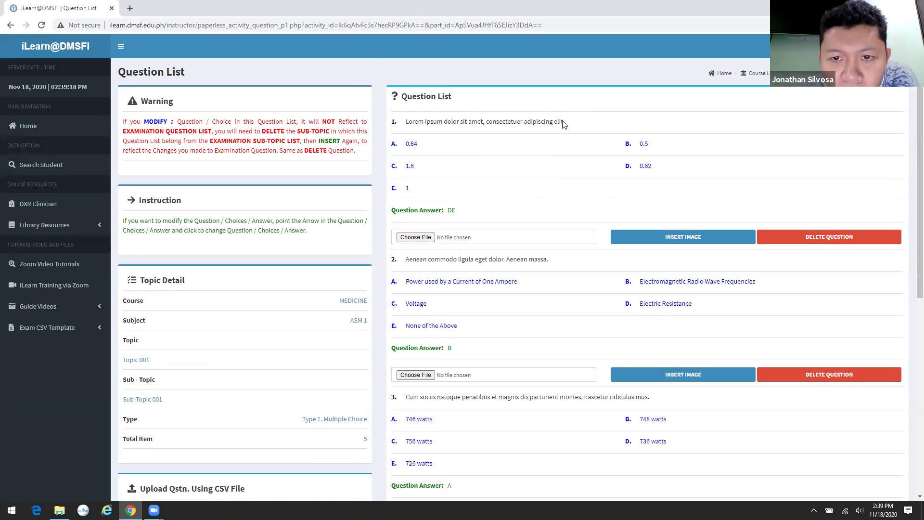
- Edit question 1 to start with 'Lorems ipsum' and change its choice E to 11
click(425, 125)
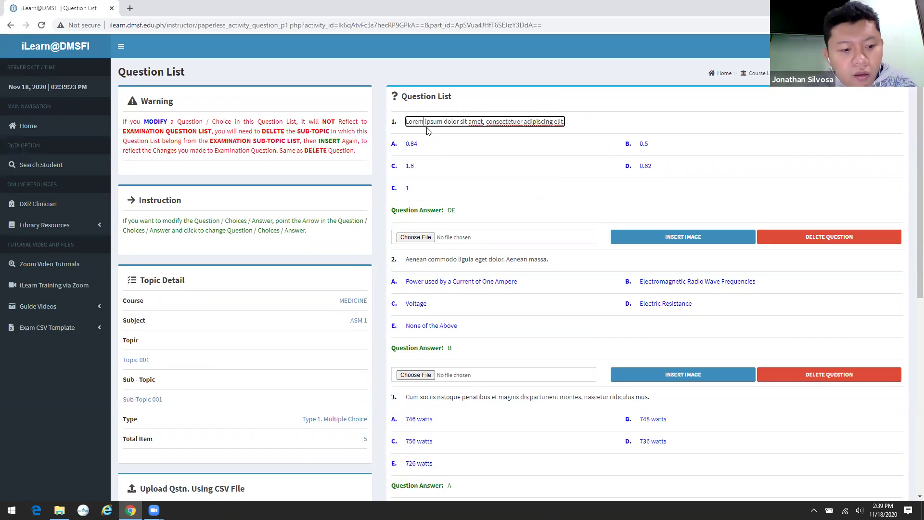
text(s)
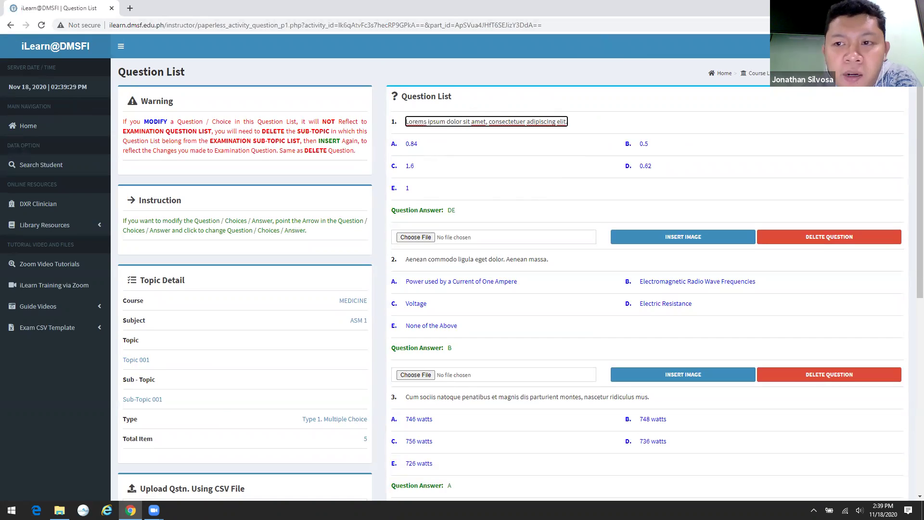
click(512, 67)
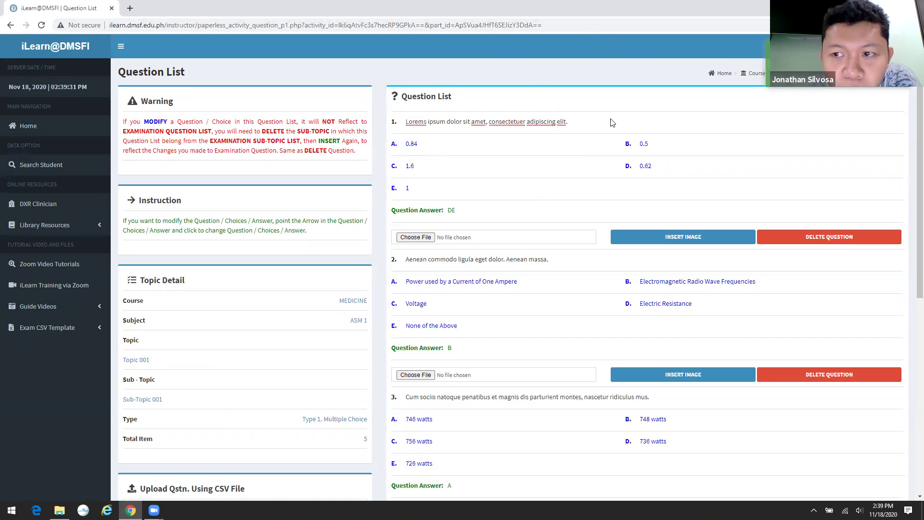
click(437, 191)
text(1)
click(381, 198)
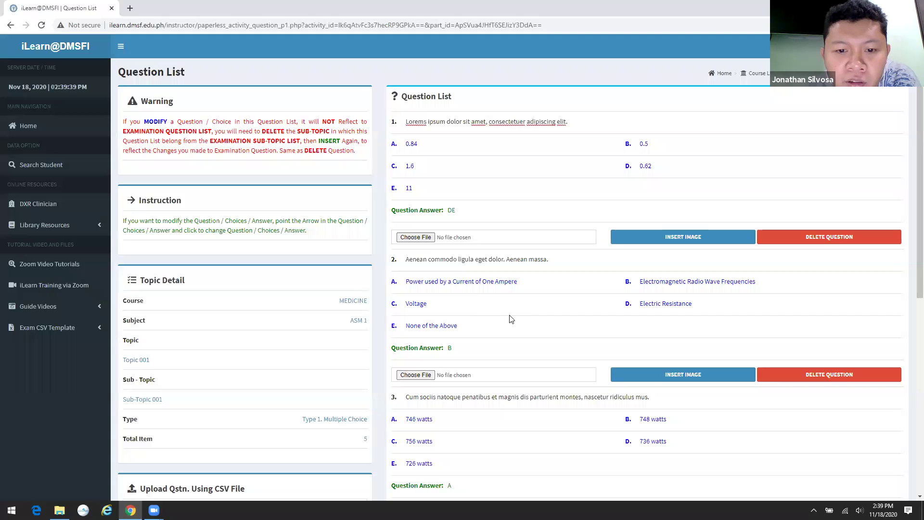
scroll(433, 361, down, 2)
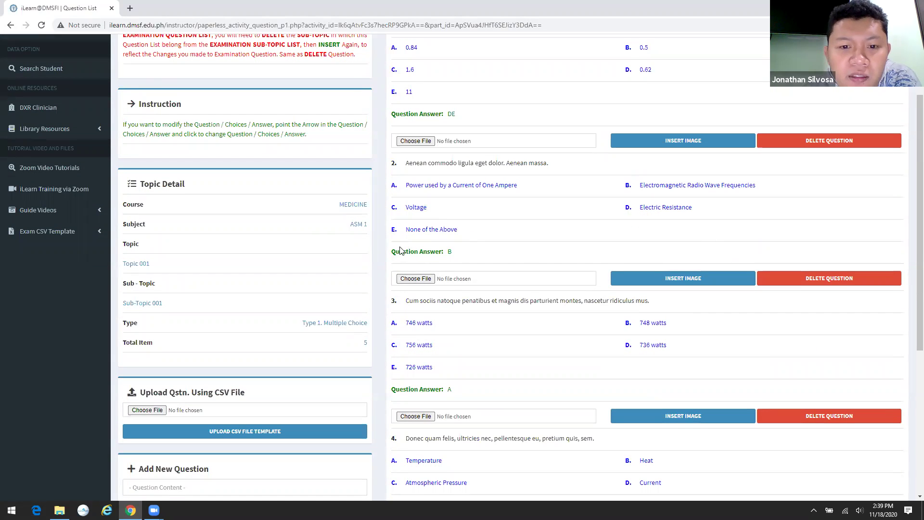
- Insert the DMSF Logo image into question 2 and view it enlarged
click(409, 279)
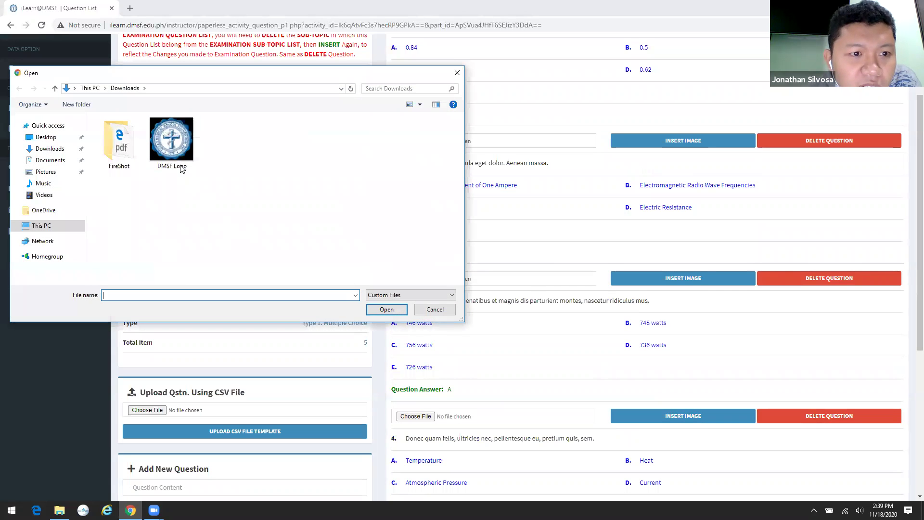
click(172, 140)
click(371, 309)
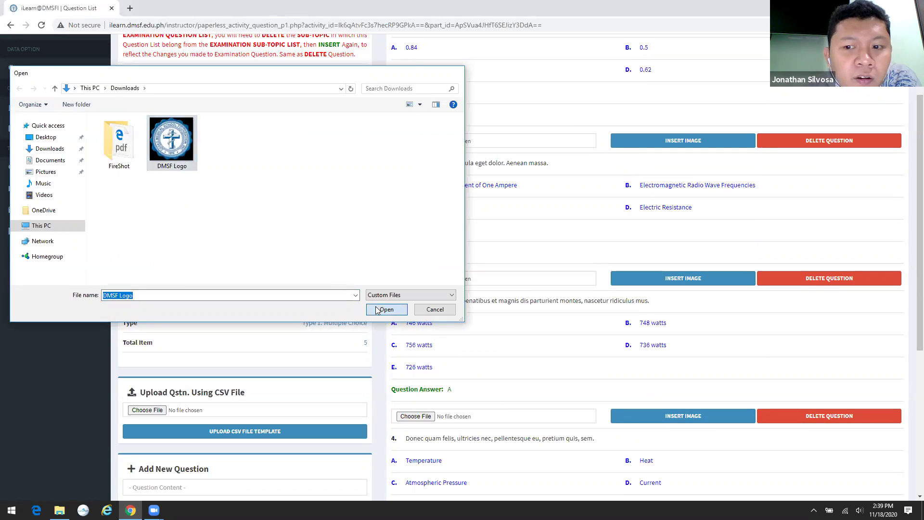
click(668, 285)
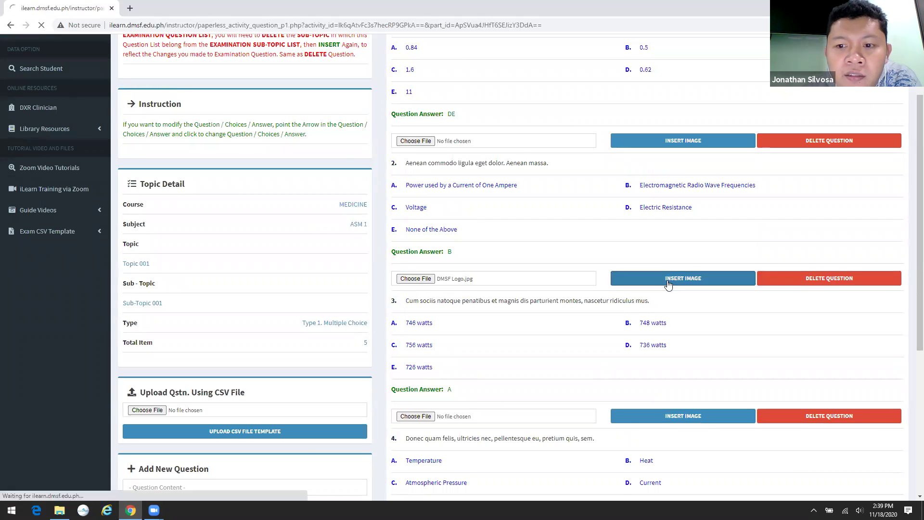
scroll(671, 284, down, 1)
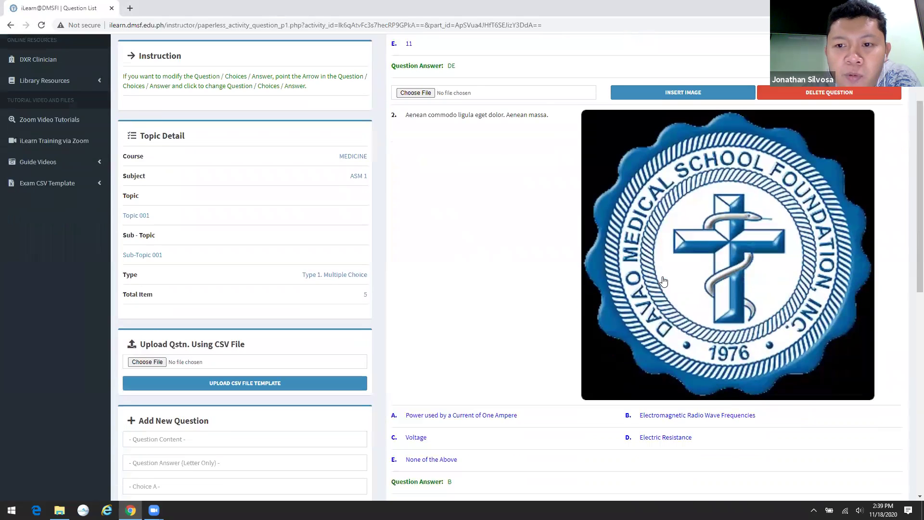
scroll(674, 282, up, 3)
click(475, 250)
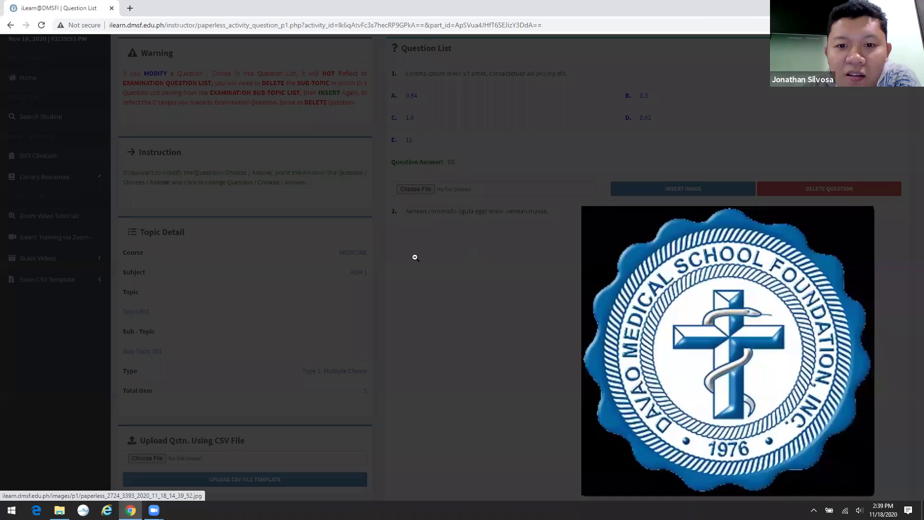
click(438, 267)
scroll(443, 273, down, 2)
scroll(444, 272, down, 5)
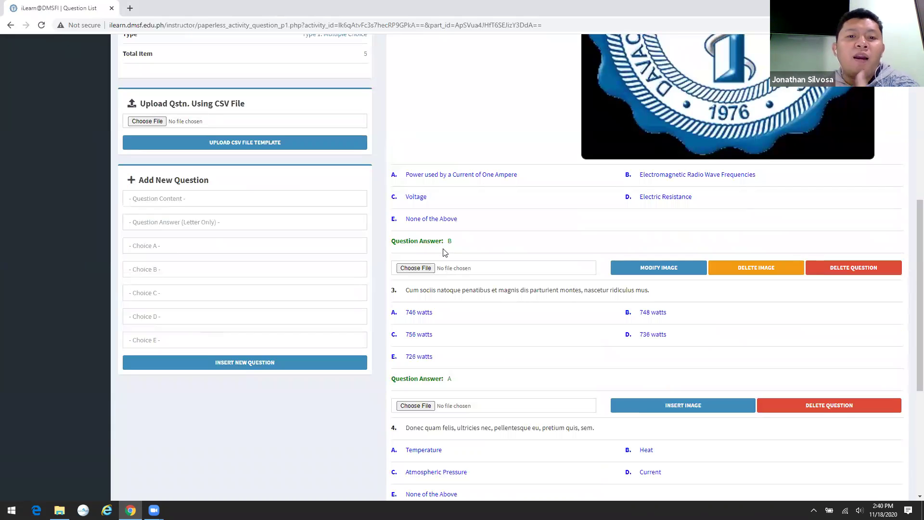
- Fill in the new question: Question Content 01, answer A, choices Choices A, B and C
click(244, 198)
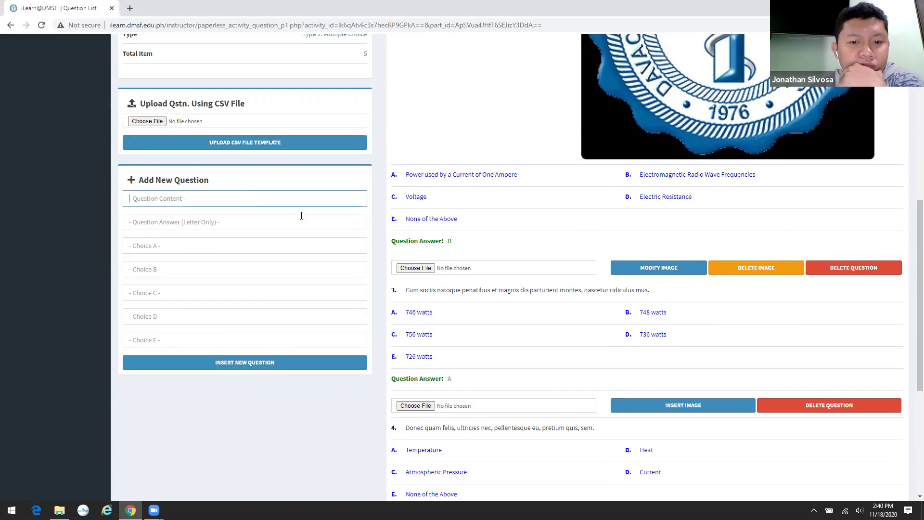
scroll(311, 215, down, 3)
scroll(332, 217, up, 1)
scroll(333, 213, up, 1)
text(Question)
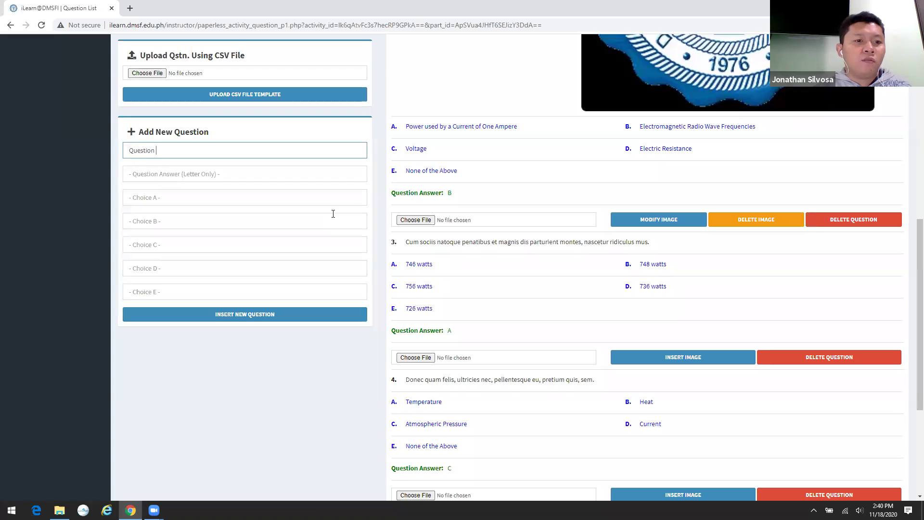
text( Content 01)
key(Tab)
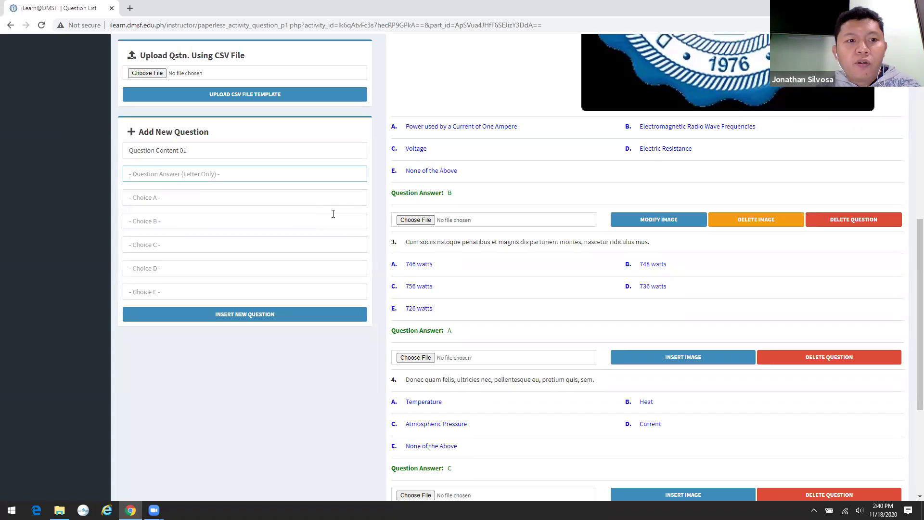
text(A)
key(Tab)
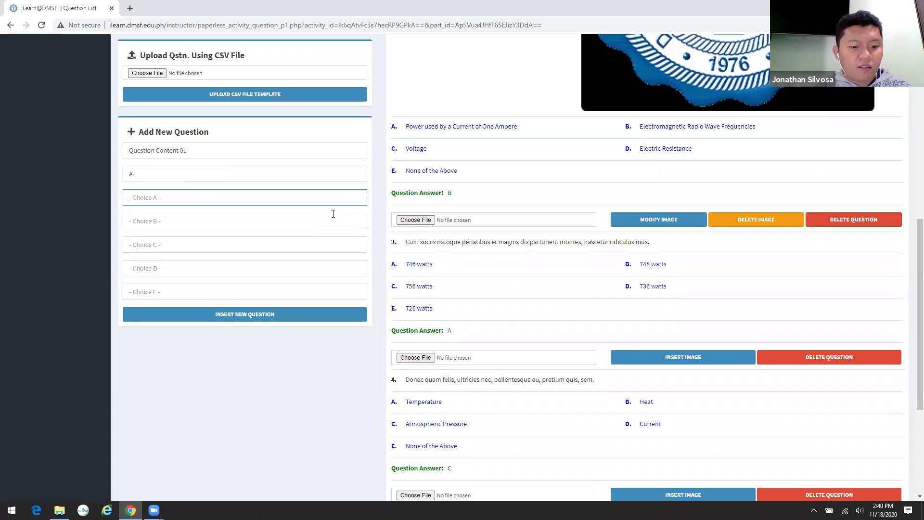
text(Choices A)
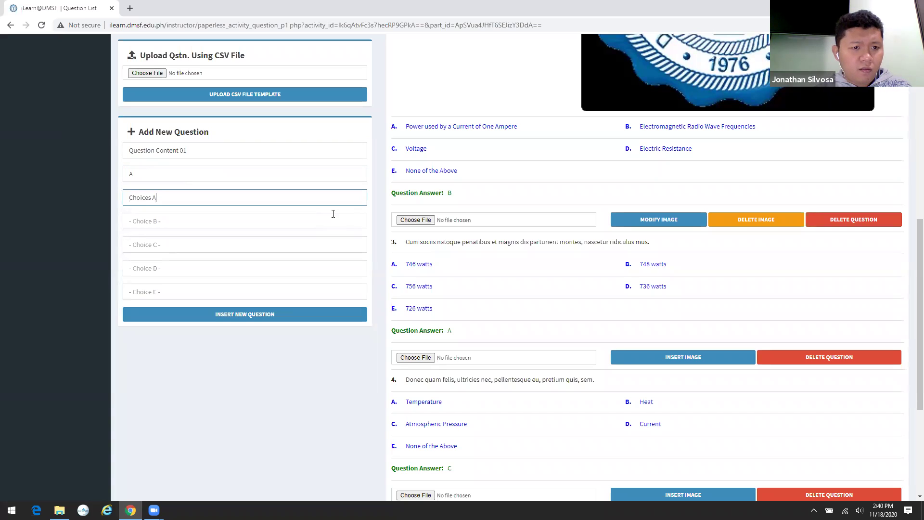
key(Tab)
text(C)
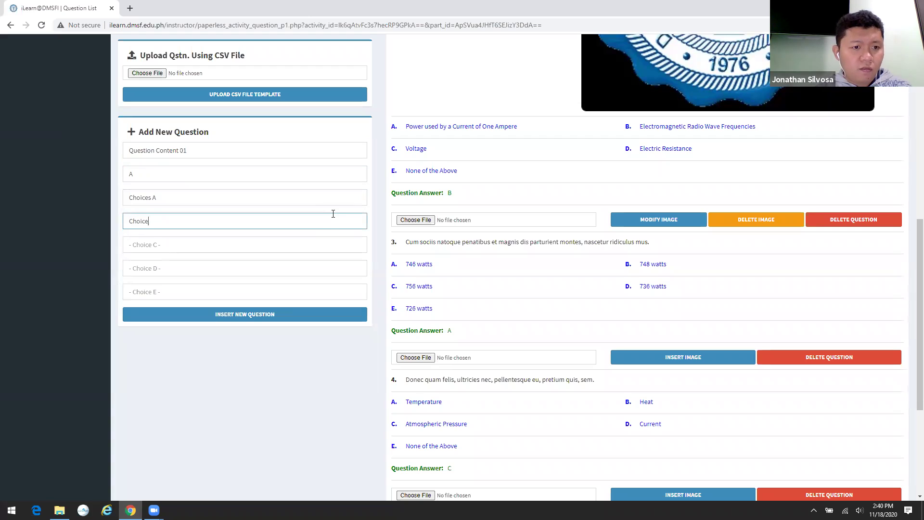
key(Tab)
text(C)
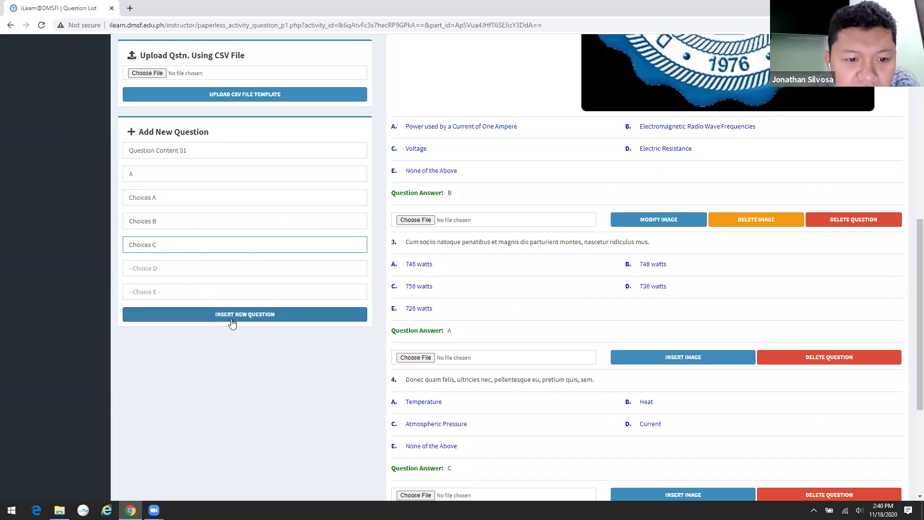
- Insert the new question and confirm it appears as question 6
click(249, 314)
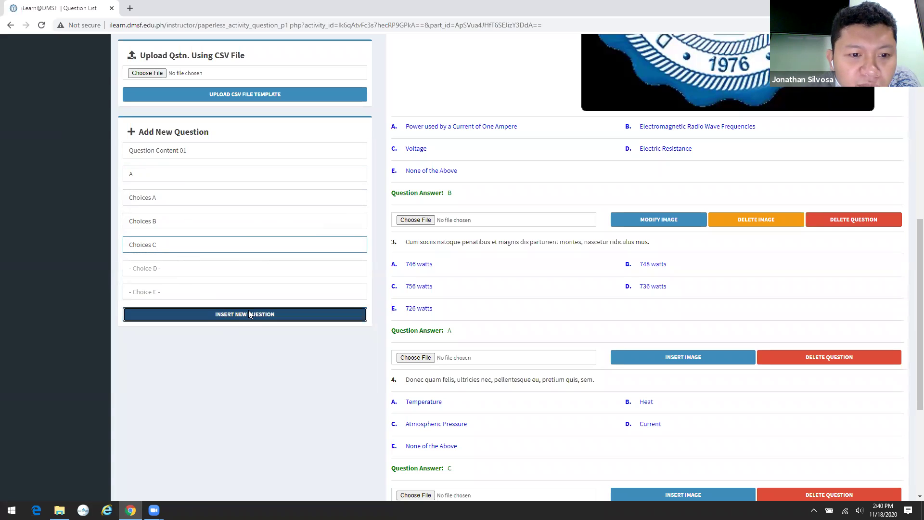
scroll(609, 310, down, 5)
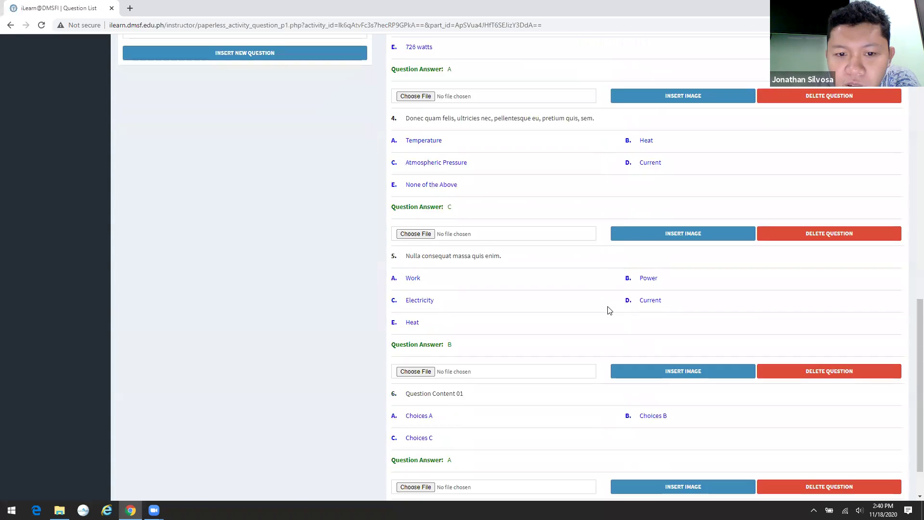
scroll(610, 310, down, 1)
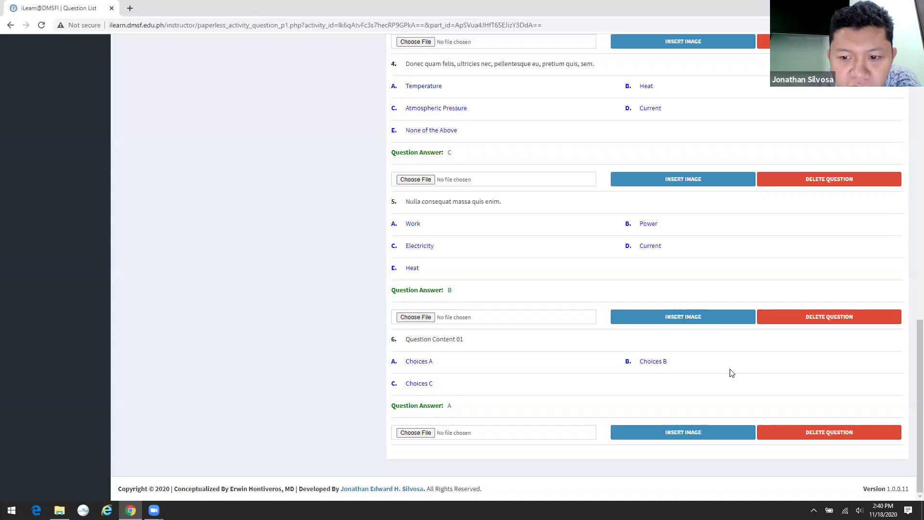
scroll(452, 368, up, 7)
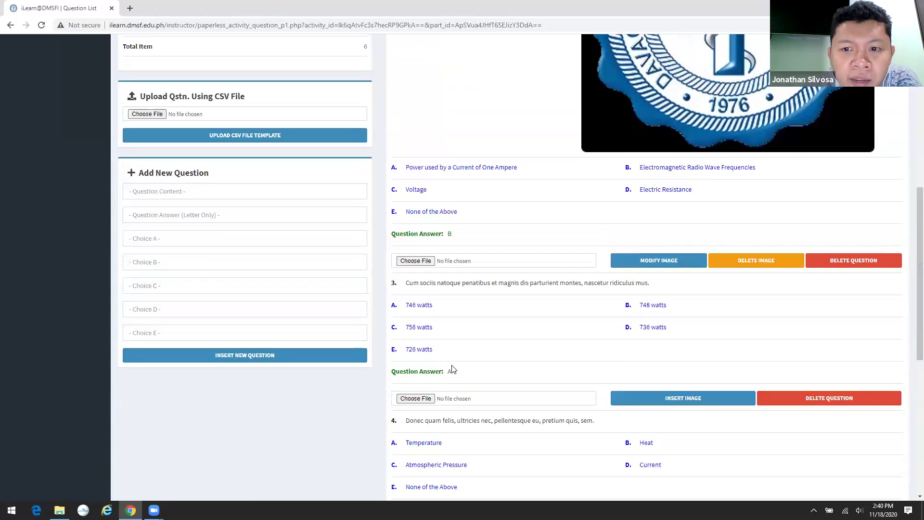
scroll(452, 369, up, 8)
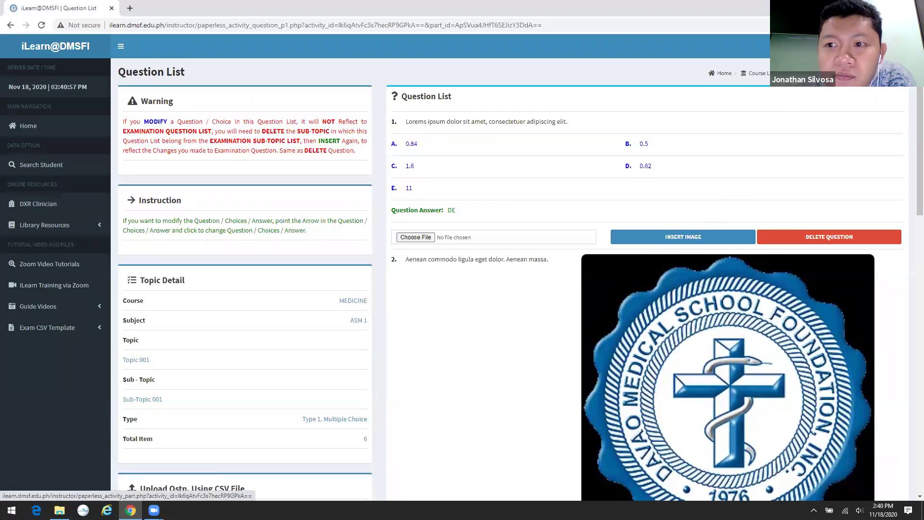
- Open Sub-Topic 002's empty question list and the Downloads folder holding exam_template_type2
click(847, 73)
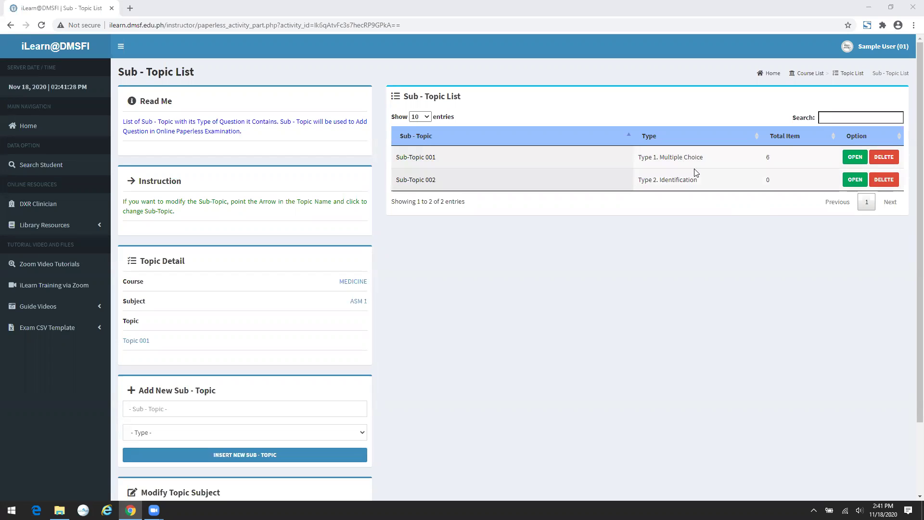
click(862, 180)
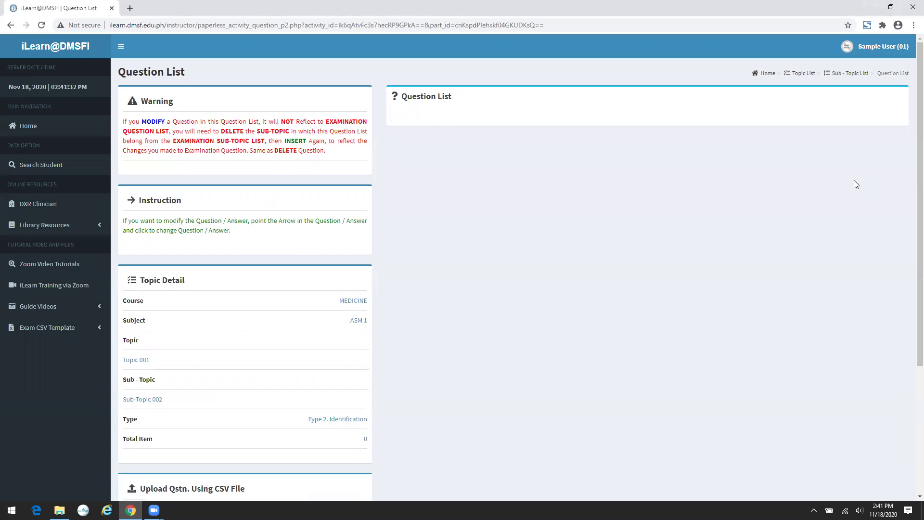
scroll(412, 227, down, 3)
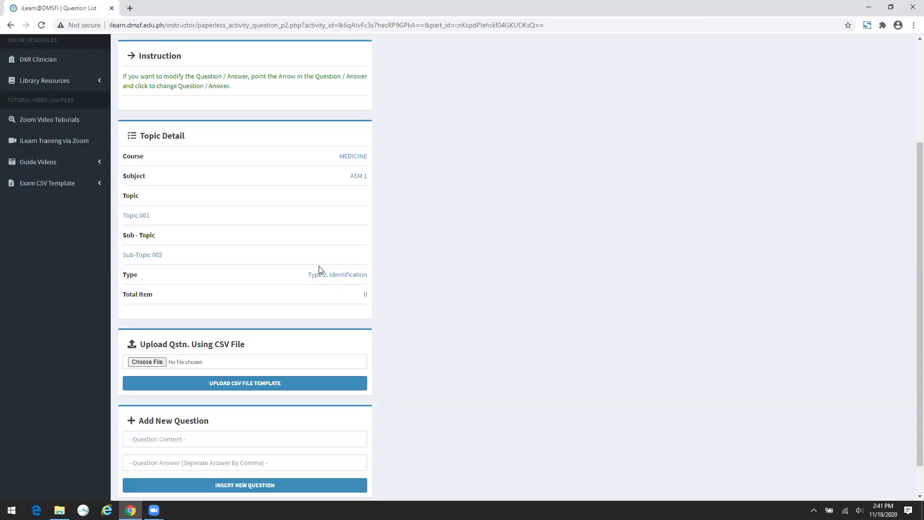
click(58, 187)
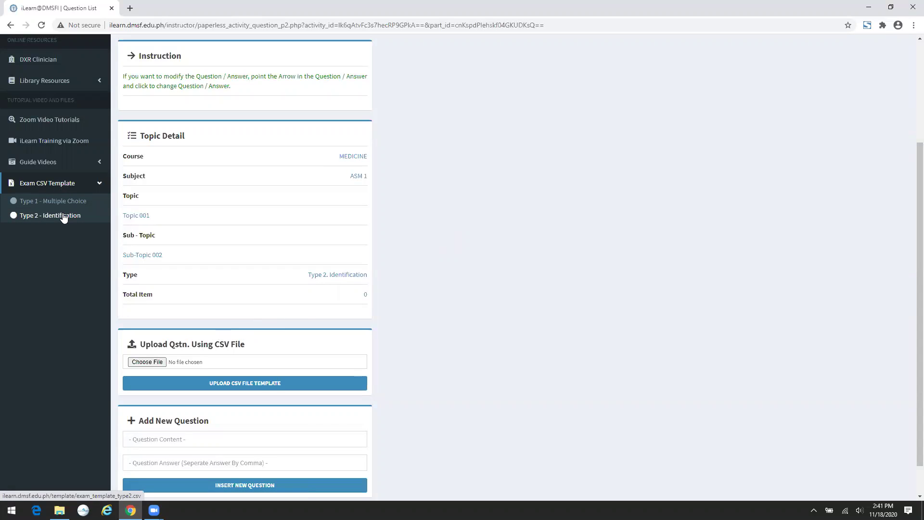
click(59, 510)
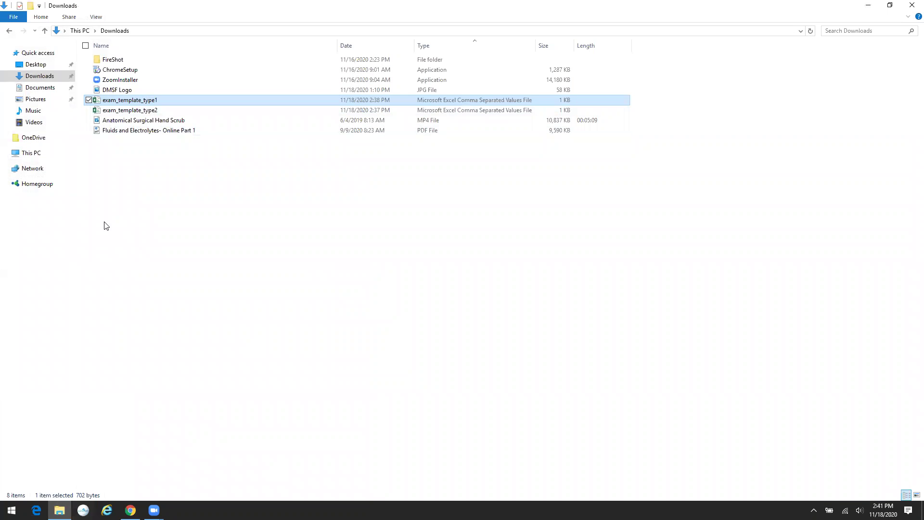
- Open exam_template_type2 in Excel and autofit columns A and B
double_click(154, 111)
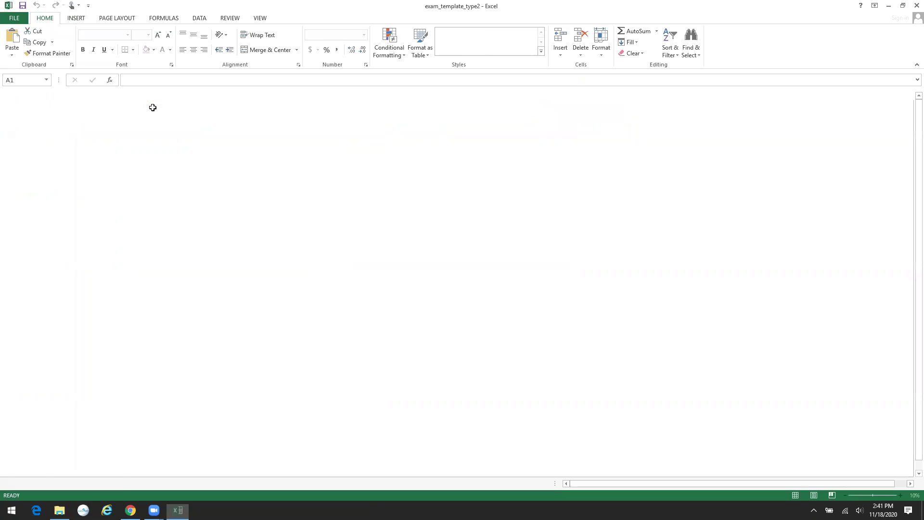
double_click(43, 95)
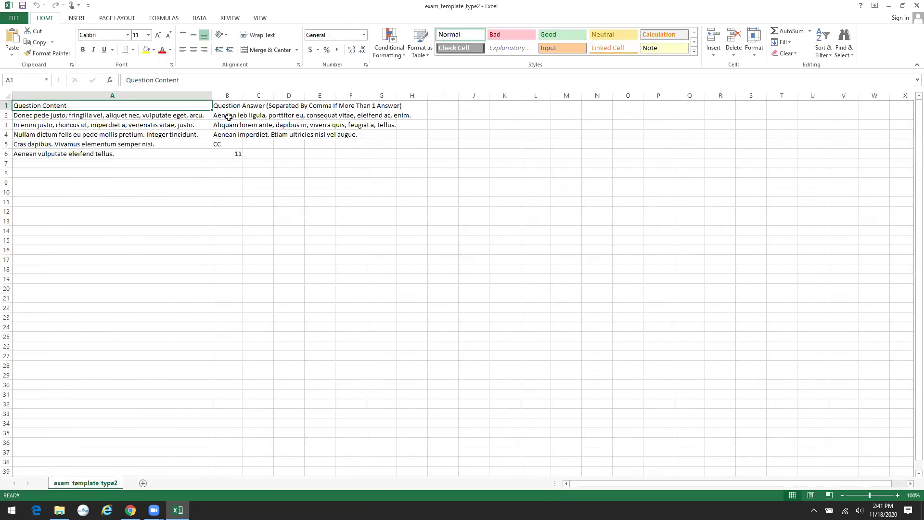
double_click(241, 94)
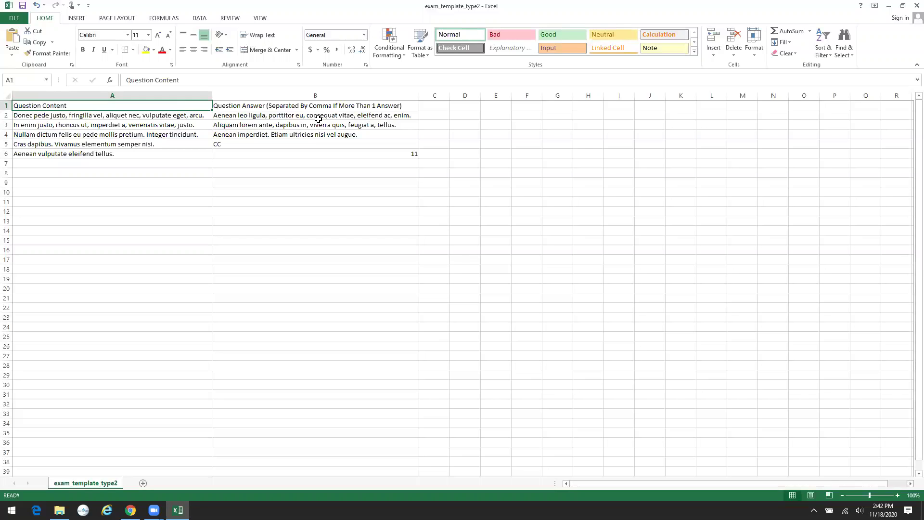
- Close Excel, saving exam_template_type2 over its existing CSV in CSV format
click(916, 5)
click(419, 267)
click(380, 244)
click(489, 256)
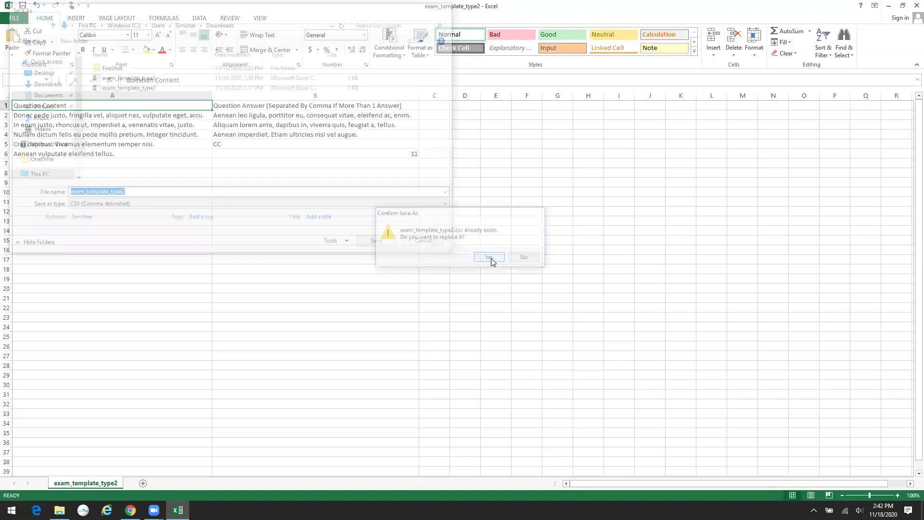
click(432, 281)
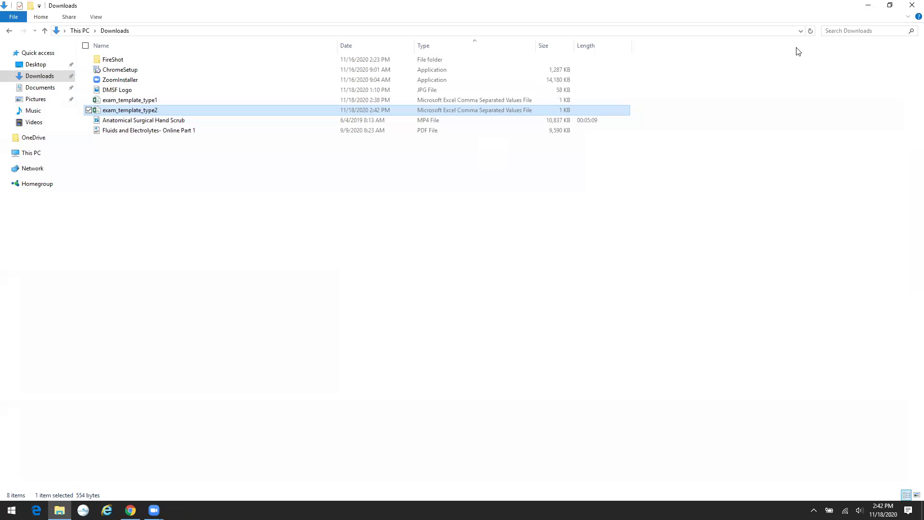
key(alt+Tab)
- Upload exam_template_type2.csv to Sub-Topic 002, adding five identification questions
click(147, 362)
click(238, 155)
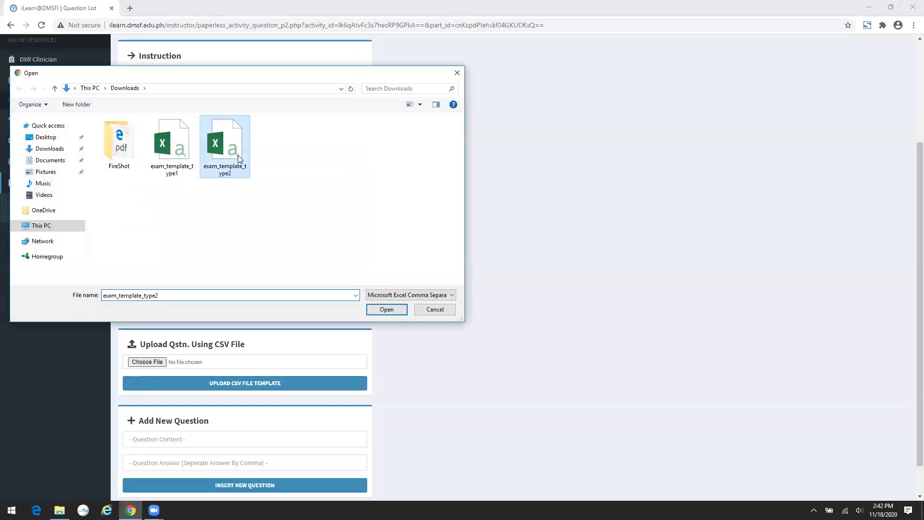
double_click(238, 155)
click(271, 381)
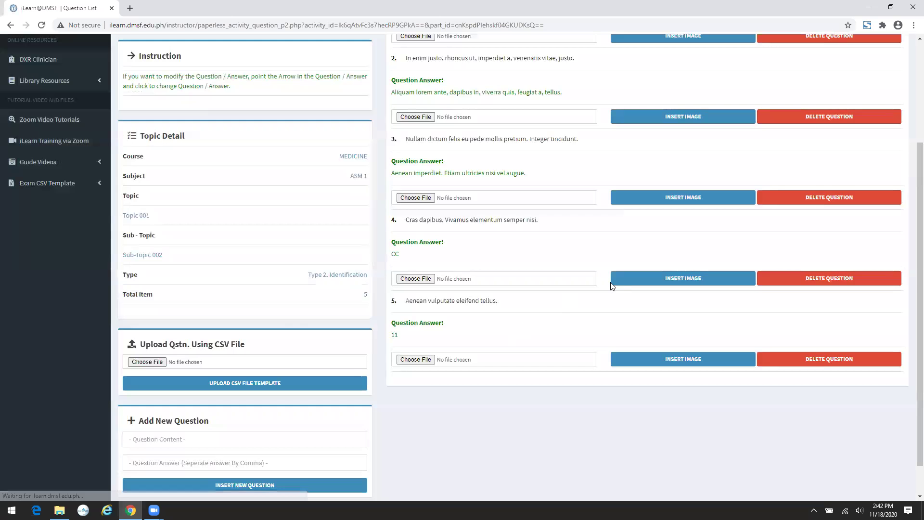
scroll(646, 270, up, 3)
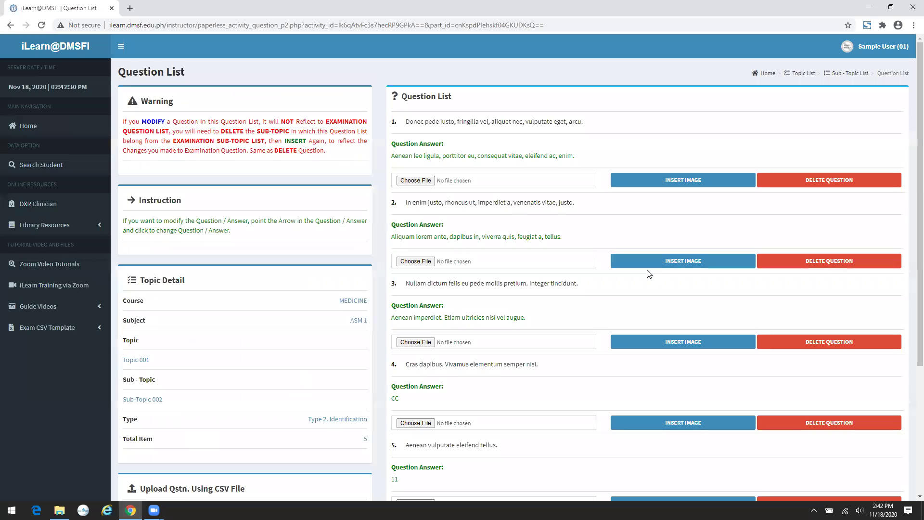
scroll(648, 273, down, 4)
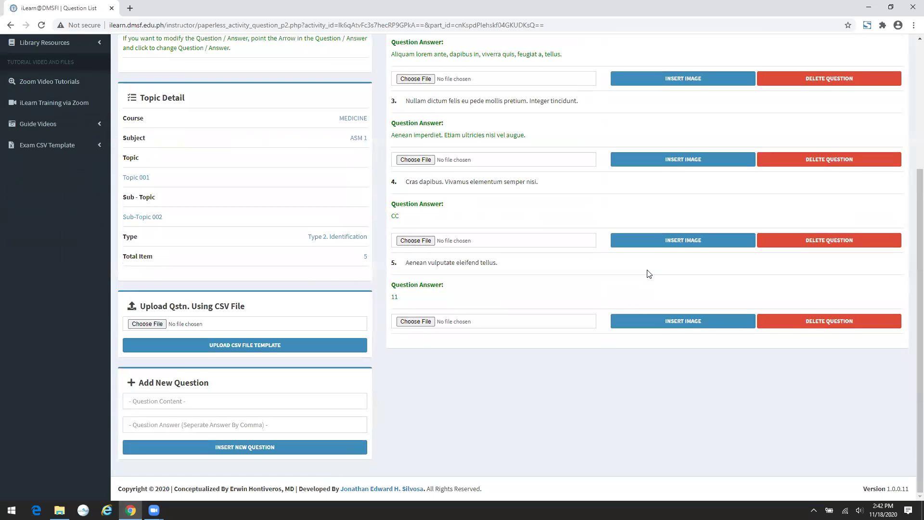
scroll(648, 273, up, 4)
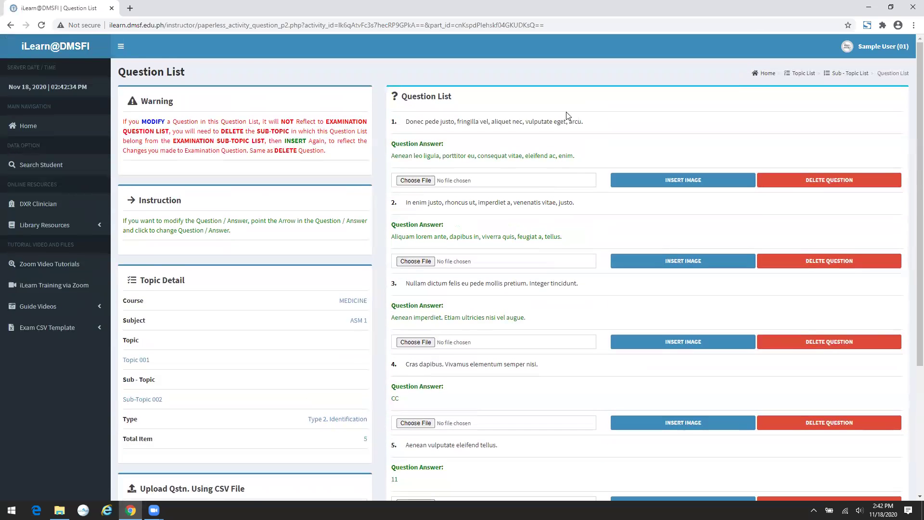
- Change question 1's first word from Donec to Donecs and save it
click(590, 125)
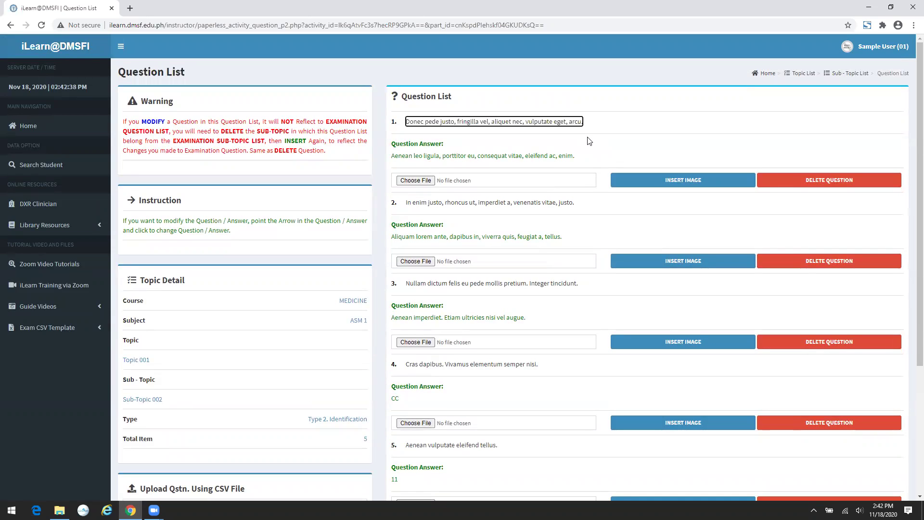
click(427, 122)
text(s)
click(573, 156)
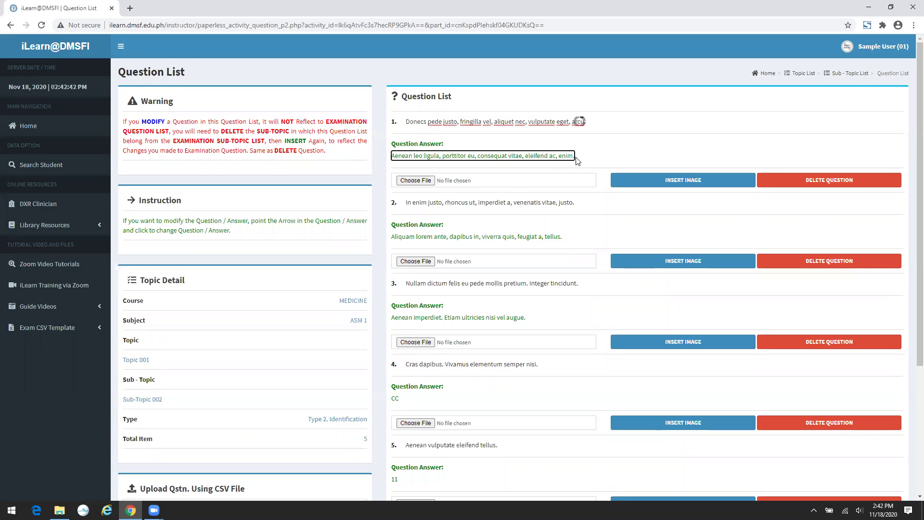
click(376, 178)
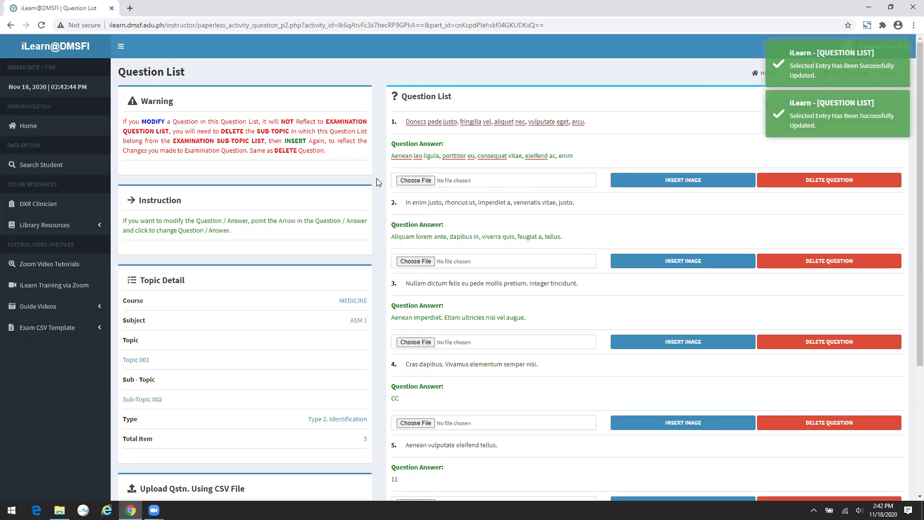
- Attach DMSF Logo.jpg as question 2's image
click(416, 261)
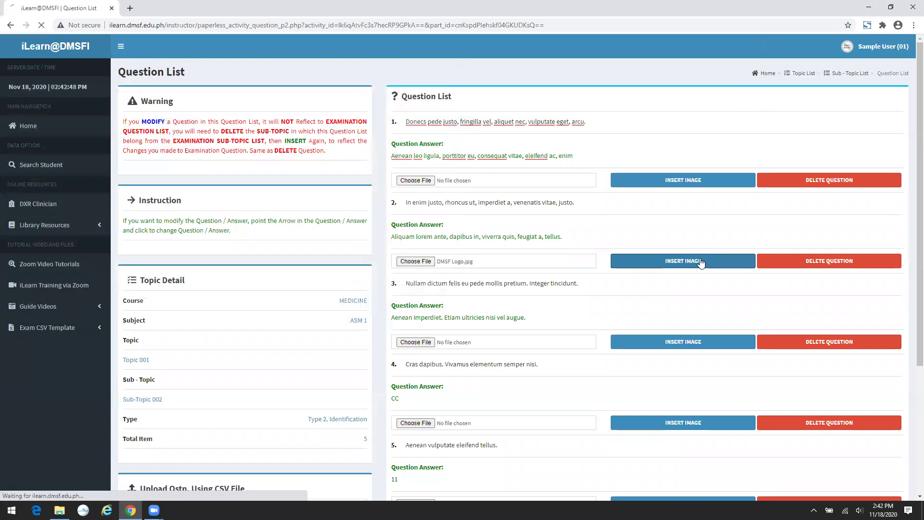
click(697, 262)
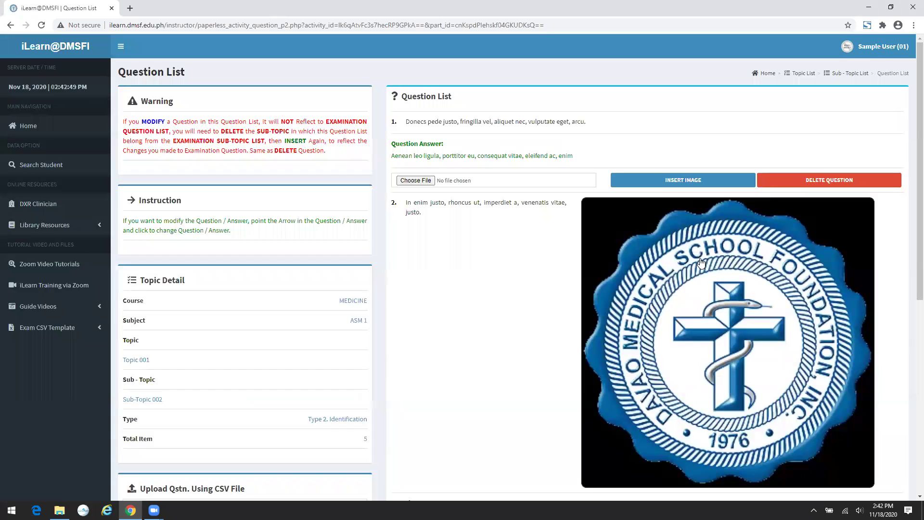
scroll(701, 263, down, 7)
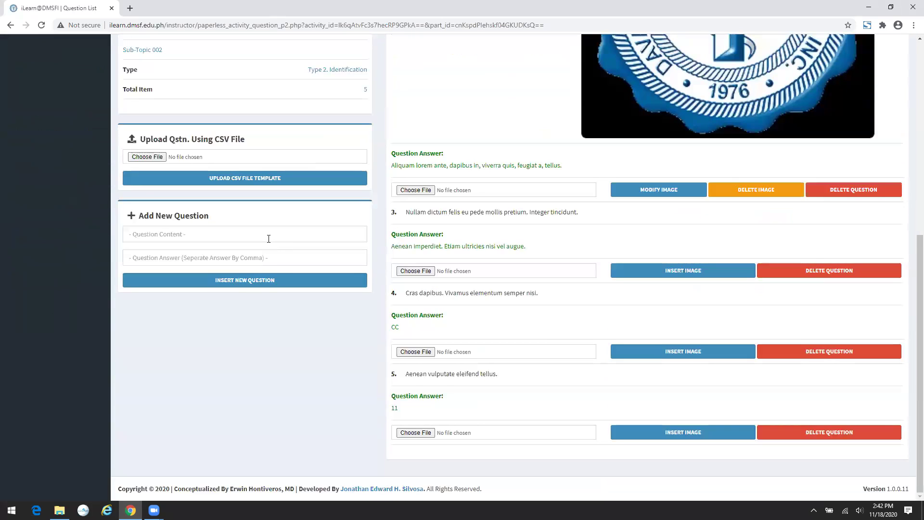
- Add Question 002 with answers AAA, BBB, CCC to Sub-Topic 002 as its sixth item
click(268, 238)
text(Question 002)
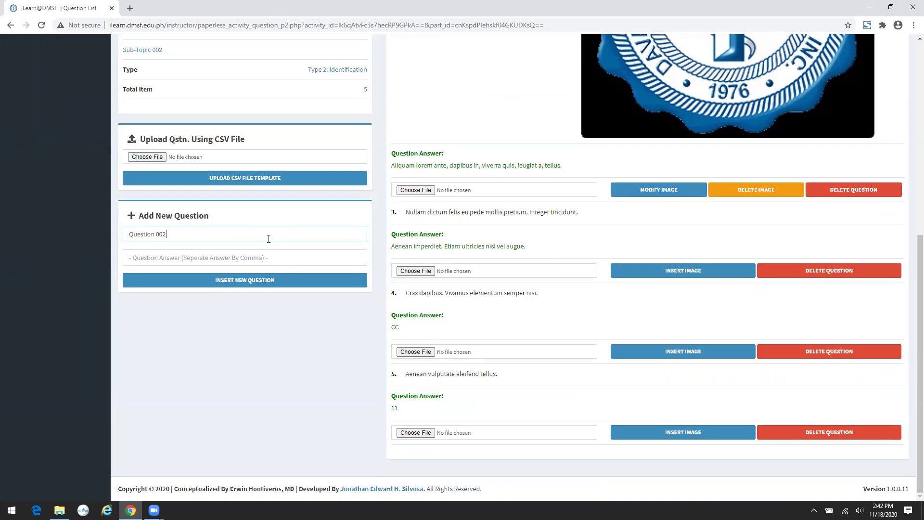
key(Tab)
text(AAA, BBB, CCC)
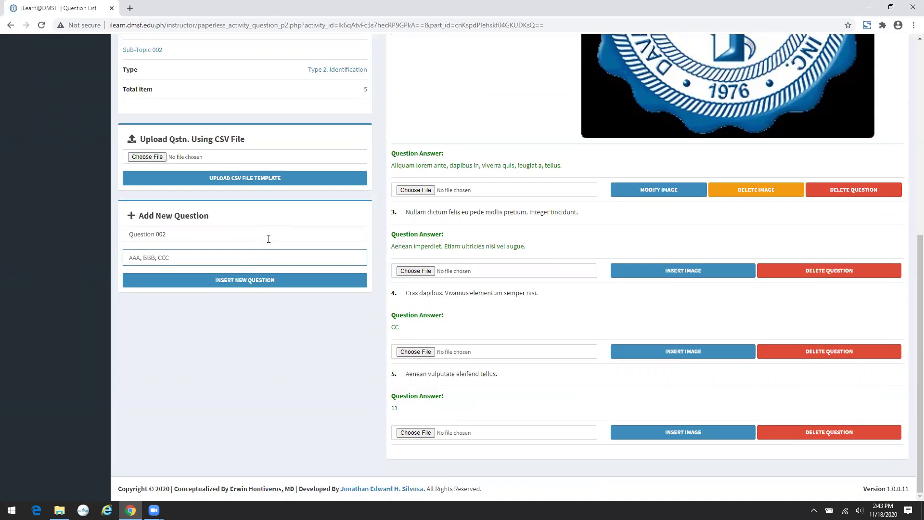
click(269, 280)
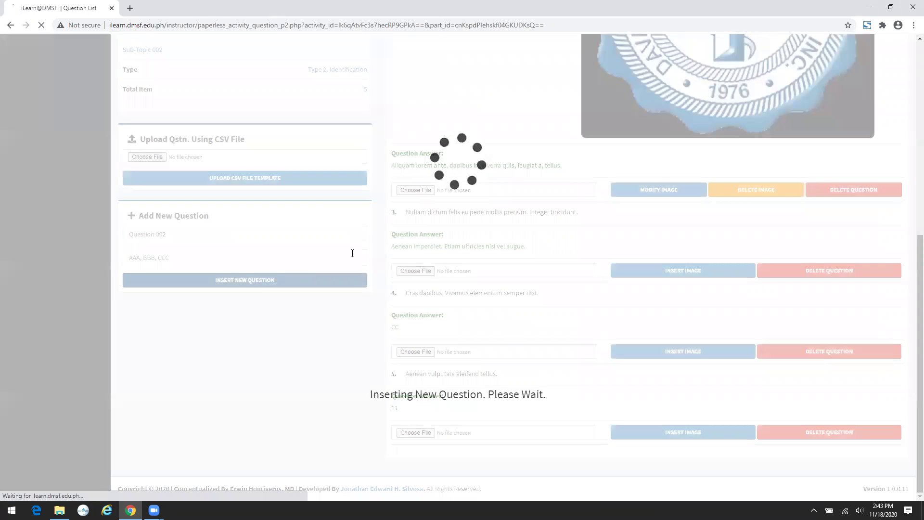
scroll(481, 265, down, 2)
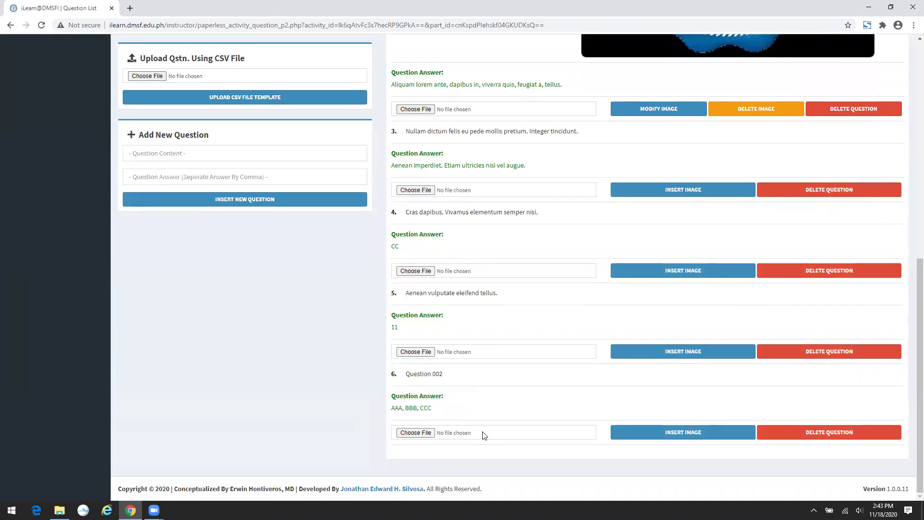
scroll(774, 414, up, 1)
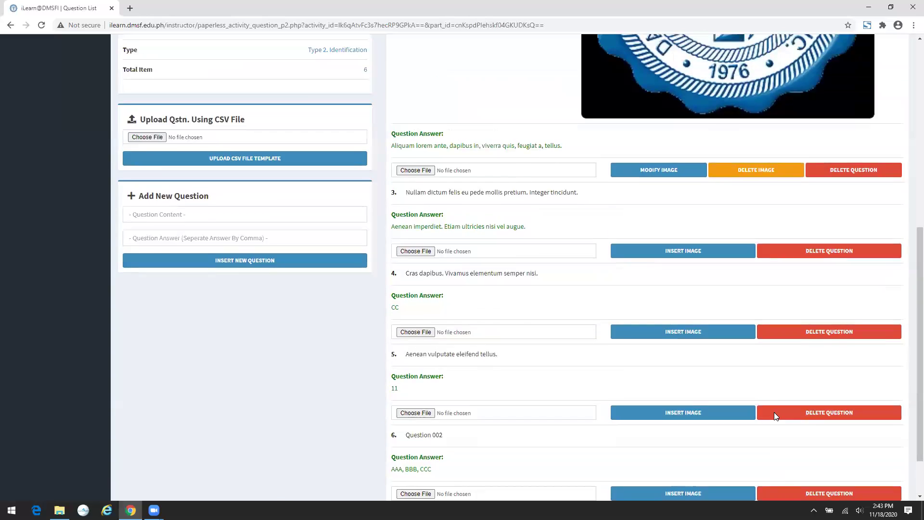
scroll(774, 412, up, 7)
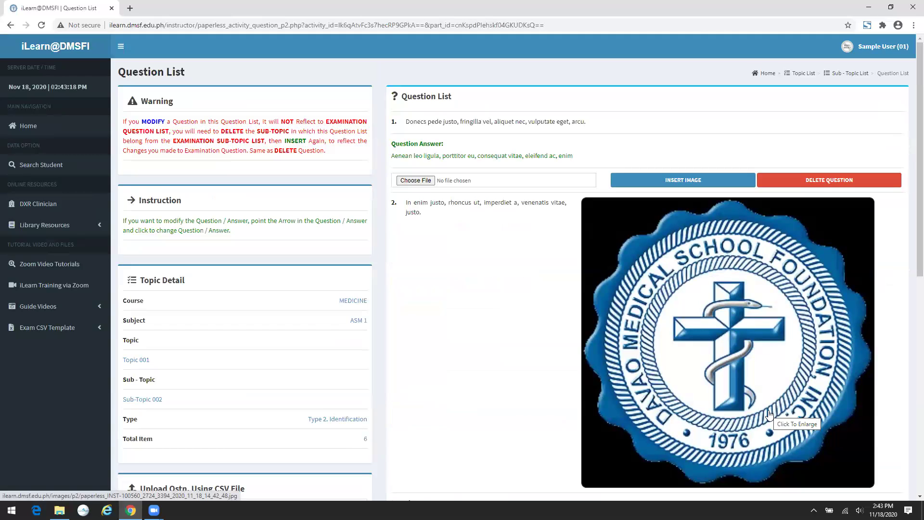
- Cancel the question and image delete prompts, then return to Topic 001's Sub-Topic List
click(843, 181)
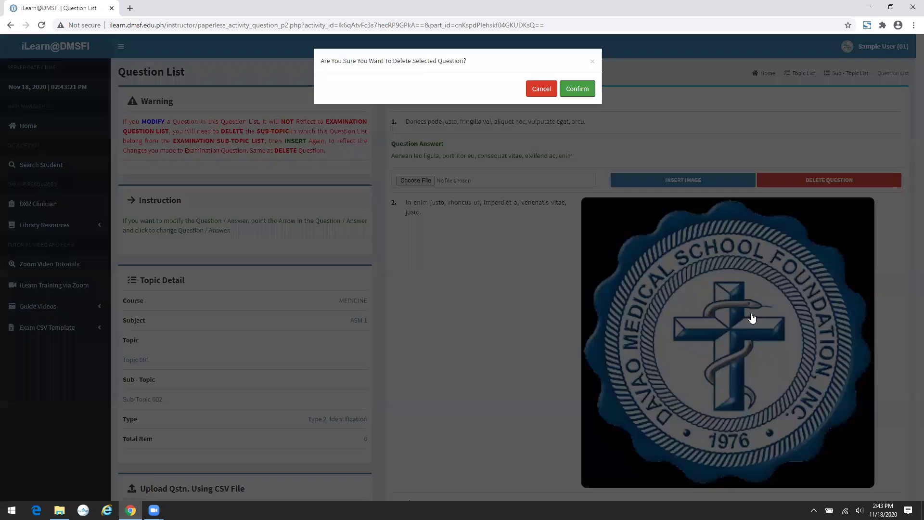
click(752, 318)
scroll(736, 347, down, 4)
click(751, 346)
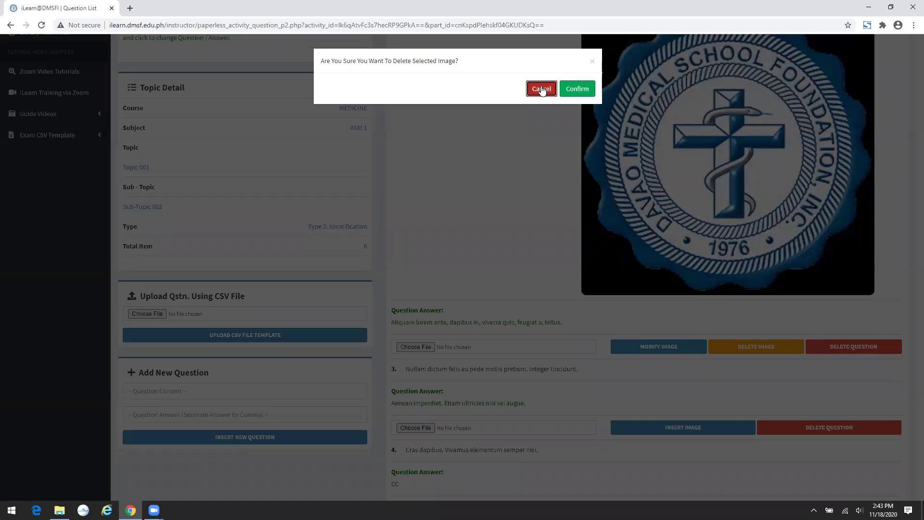
click(541, 89)
scroll(846, 79, up, 4)
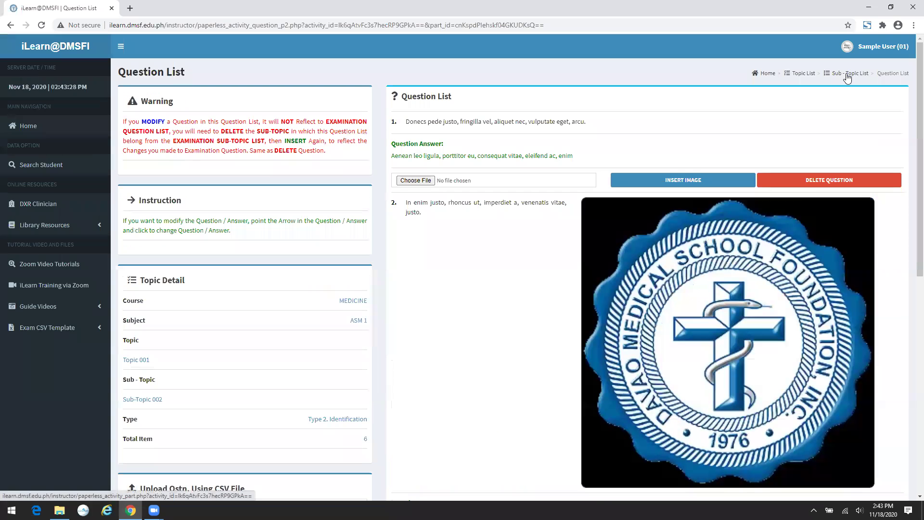
click(847, 78)
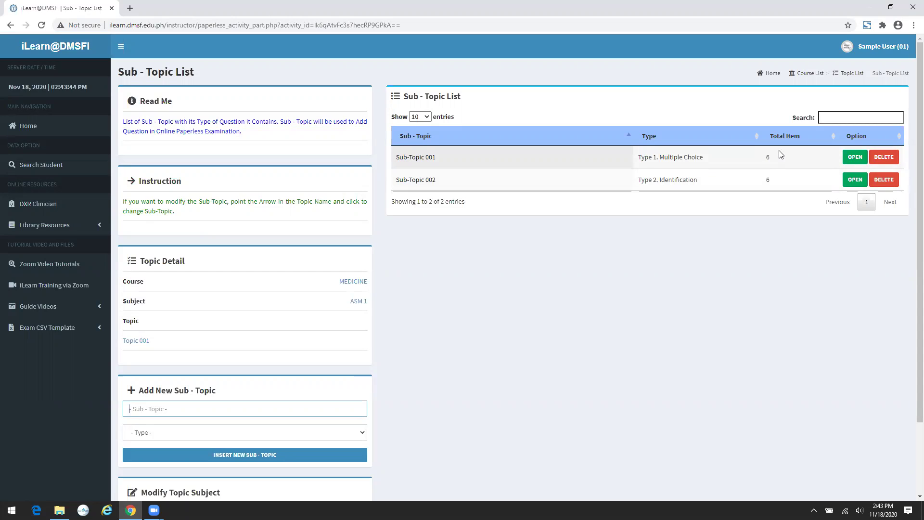
- Go up to MEDICINE's Topic List, where Topic 001 under ASM 1 totals 12 items
scroll(779, 154, down, 1)
scroll(777, 154, up, 1)
click(856, 74)
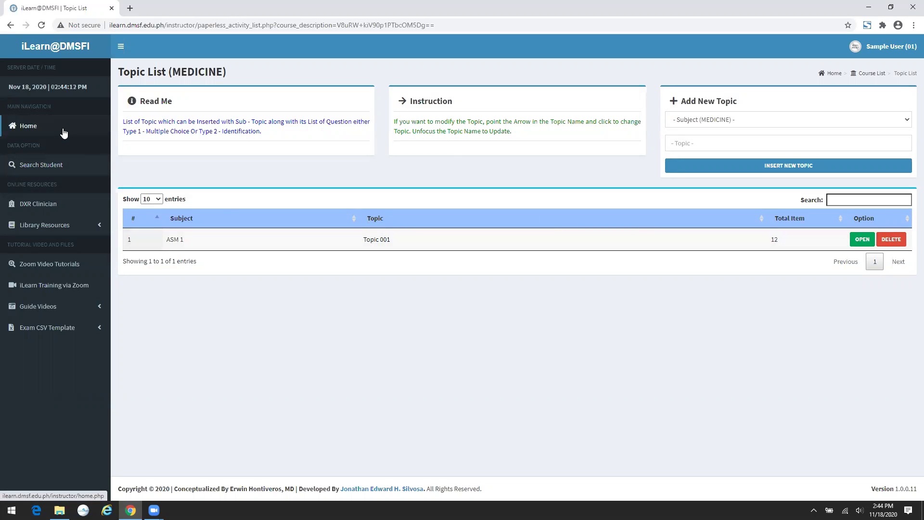
- Return home, dismiss the updates notice, and view MEDICINE's examinations from the Examination List
click(64, 133)
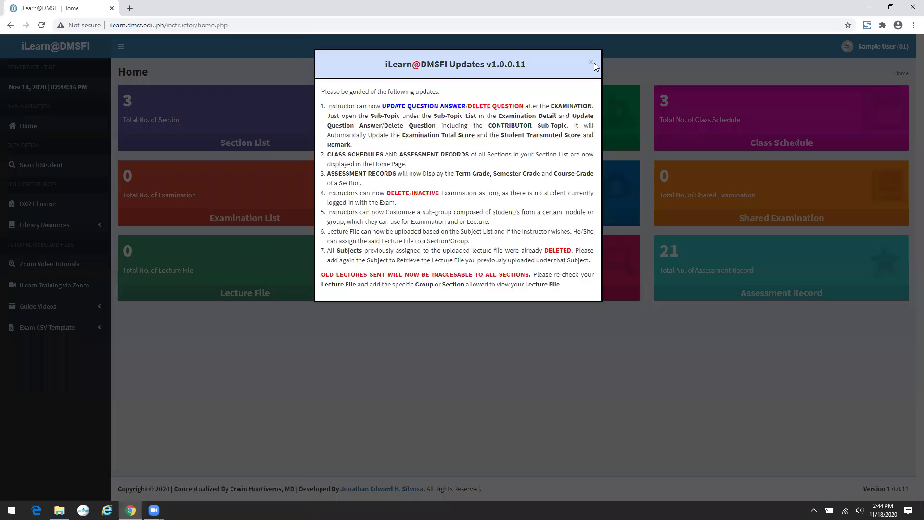
click(540, 373)
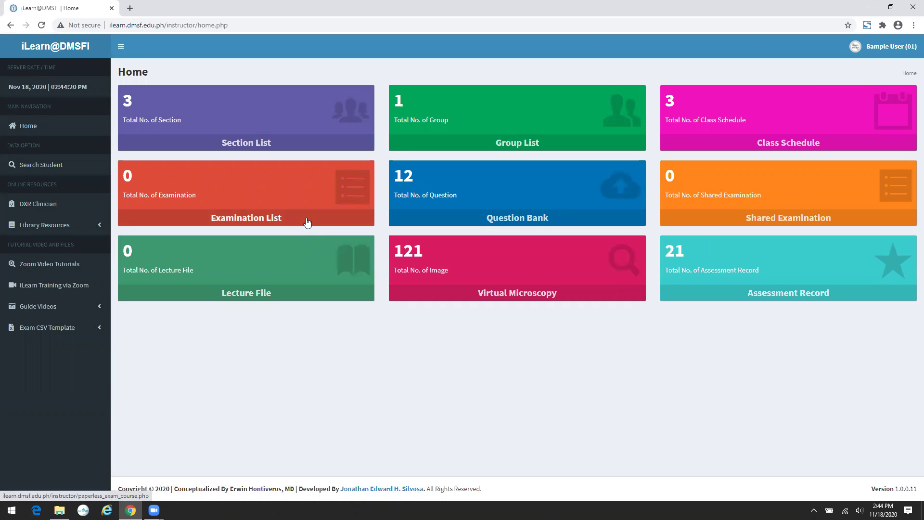
click(289, 220)
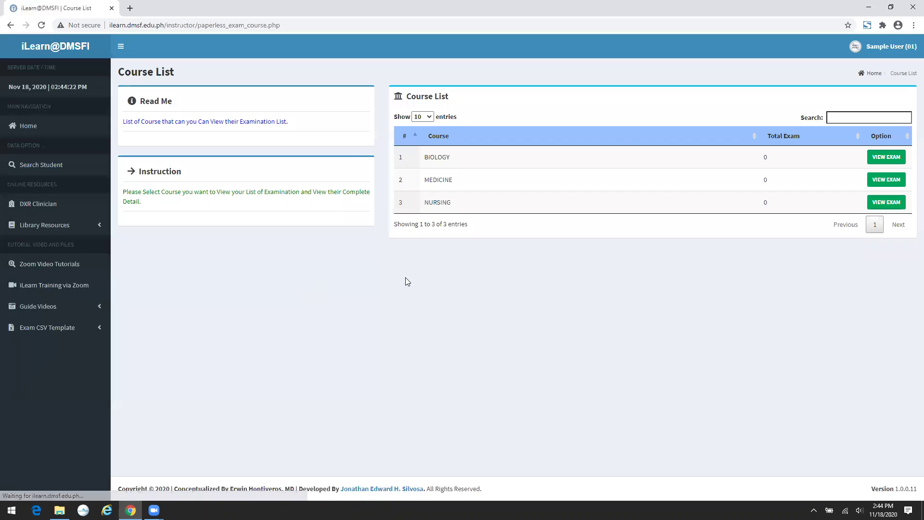
click(887, 182)
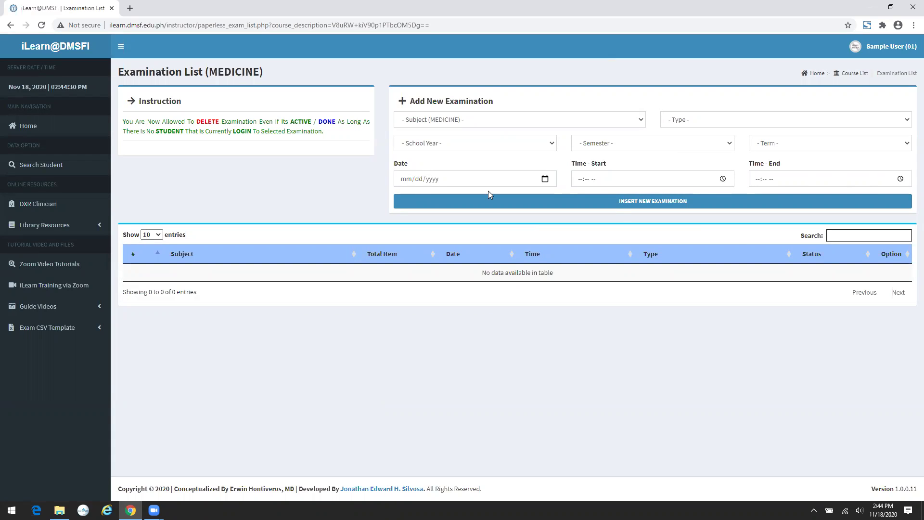
- Set the new exam to ASM 1, Quiz, 2020 - 2021, 1st Semester, Prelim
click(585, 120)
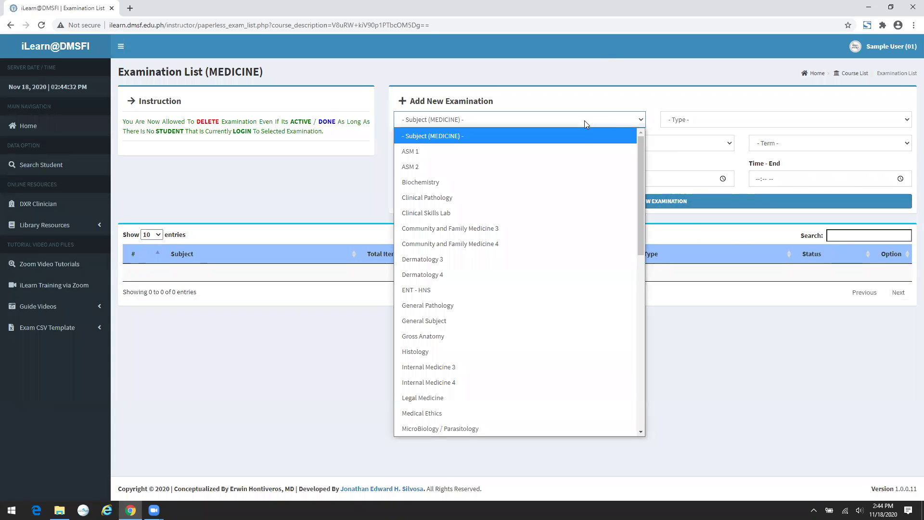
click(583, 151)
click(719, 120)
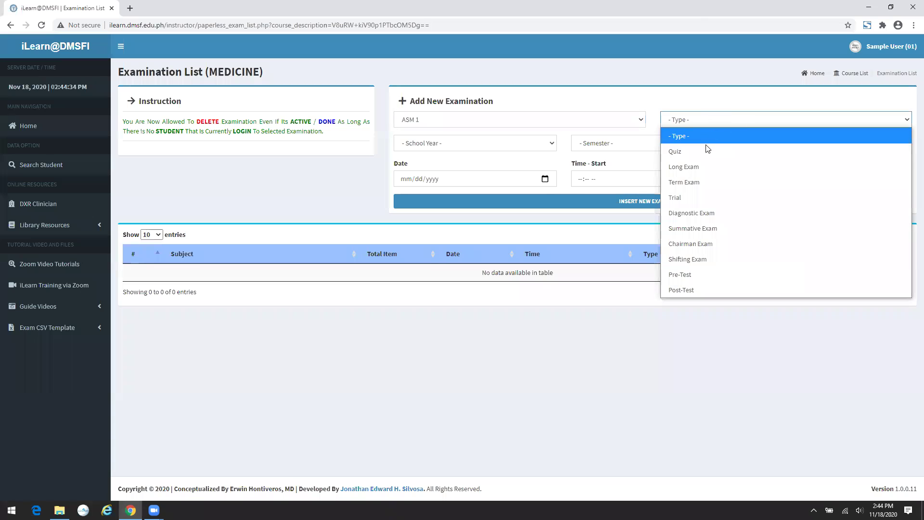
click(703, 150)
click(503, 145)
click(486, 175)
click(597, 144)
click(632, 171)
click(822, 147)
click(780, 174)
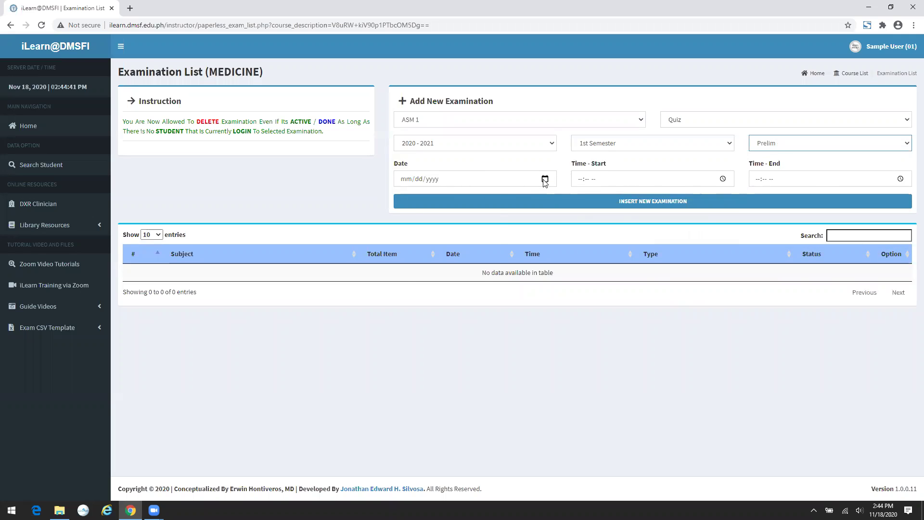
- Schedule it for 11/18/2020, 02:50–02:55 PM, and create the quiz
click(544, 179)
click(446, 257)
click(581, 180)
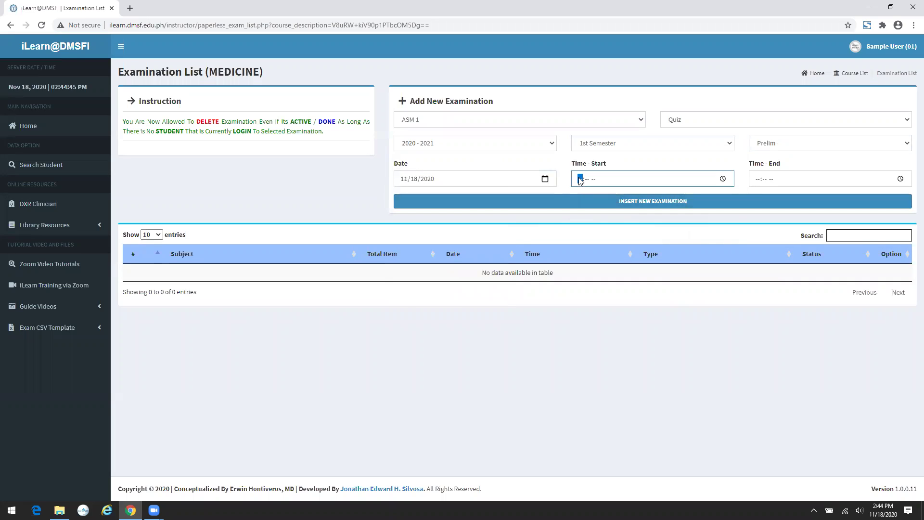
text(02:50)
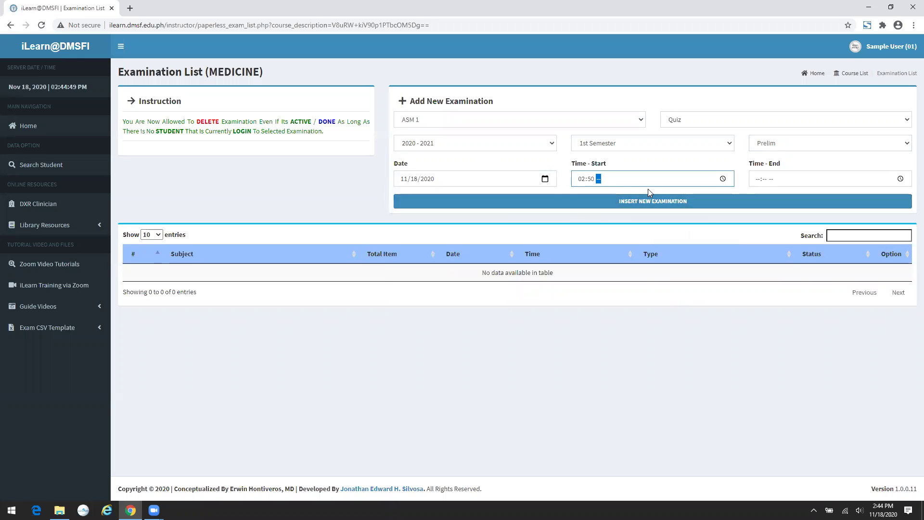
text(p)
click(756, 179)
text(0255)
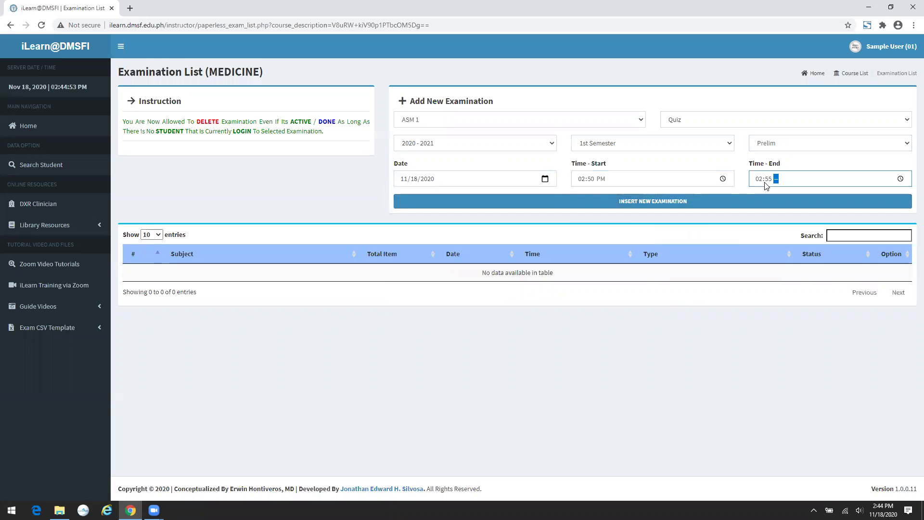
text(a)
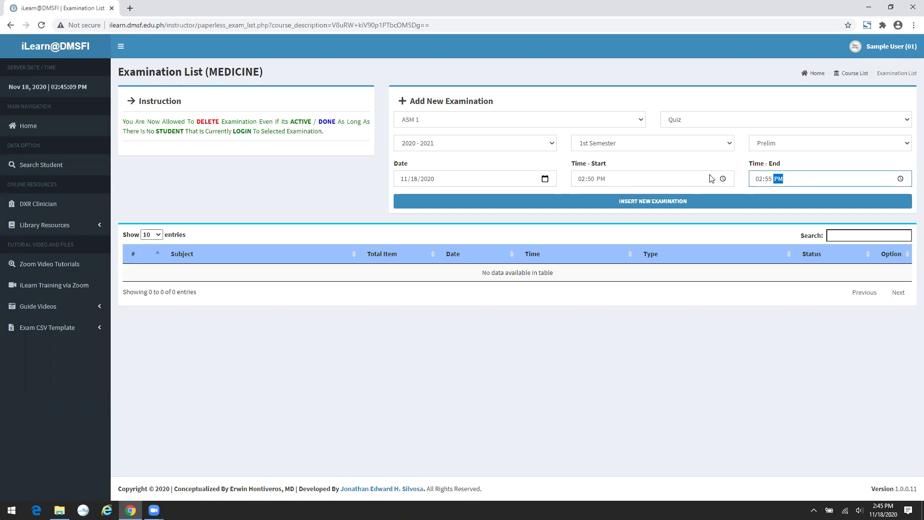
click(692, 198)
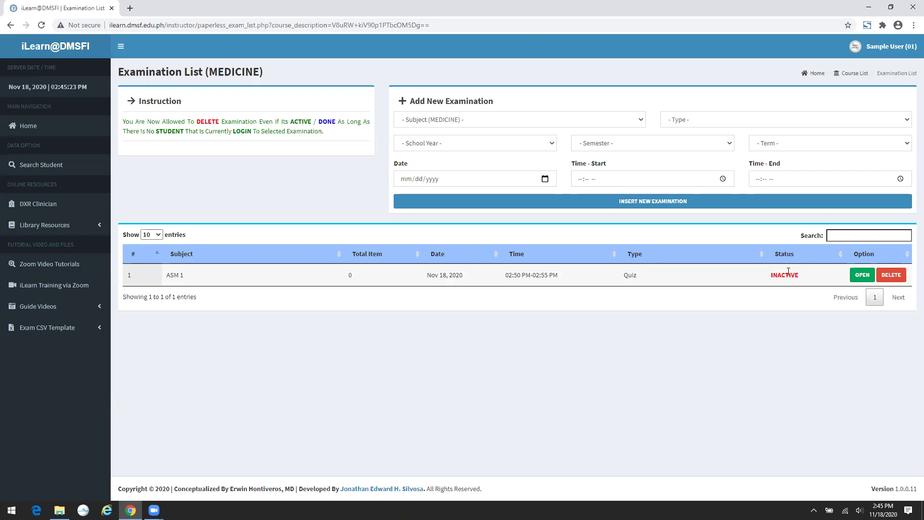
click(856, 277)
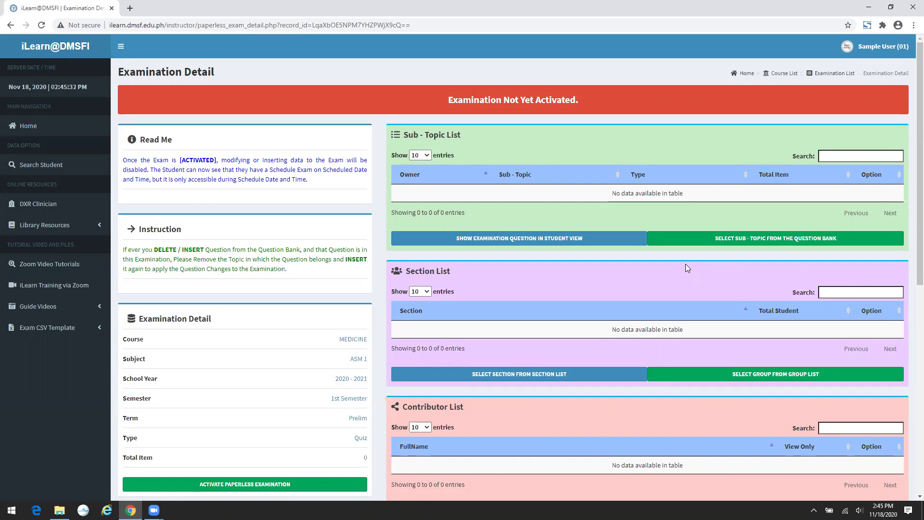
- Scroll through the ASM 1 quiz's Examination Detail page to review it
scroll(685, 267, down, 3)
scroll(682, 265, up, 3)
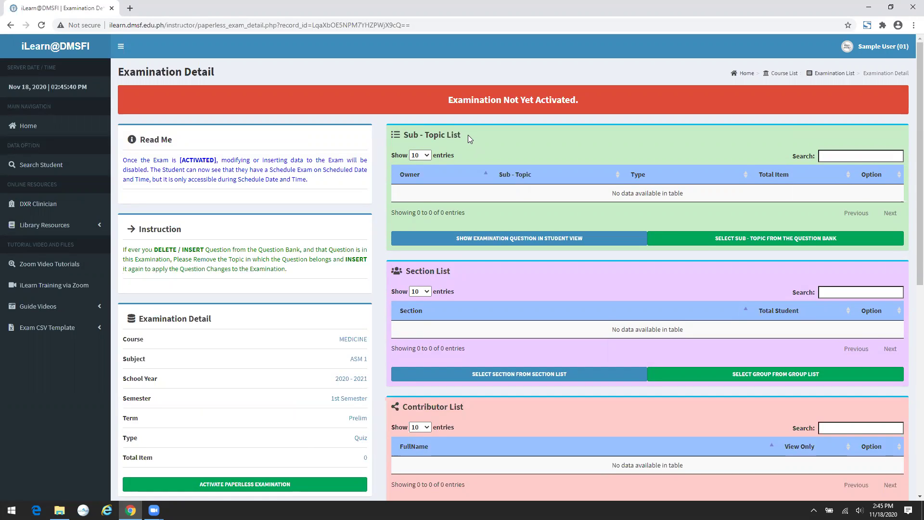
- Insert Sub-Topic 001 and Sub-Topic 002 from Topic 001 into the quiz, then go back to Examination Detail
click(731, 244)
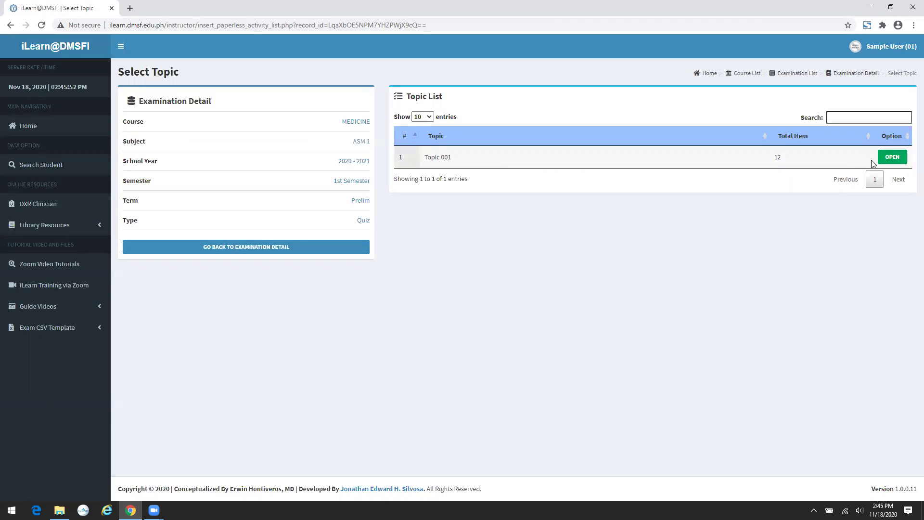
click(892, 157)
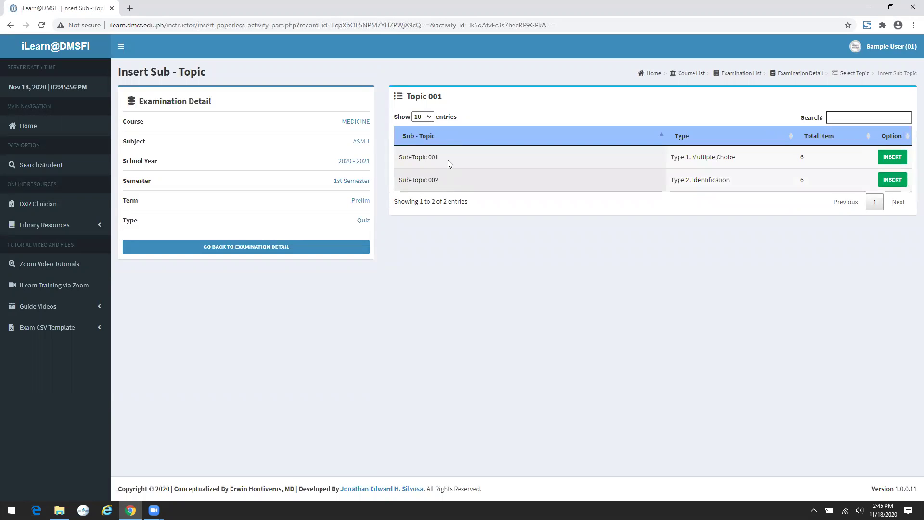
click(889, 155)
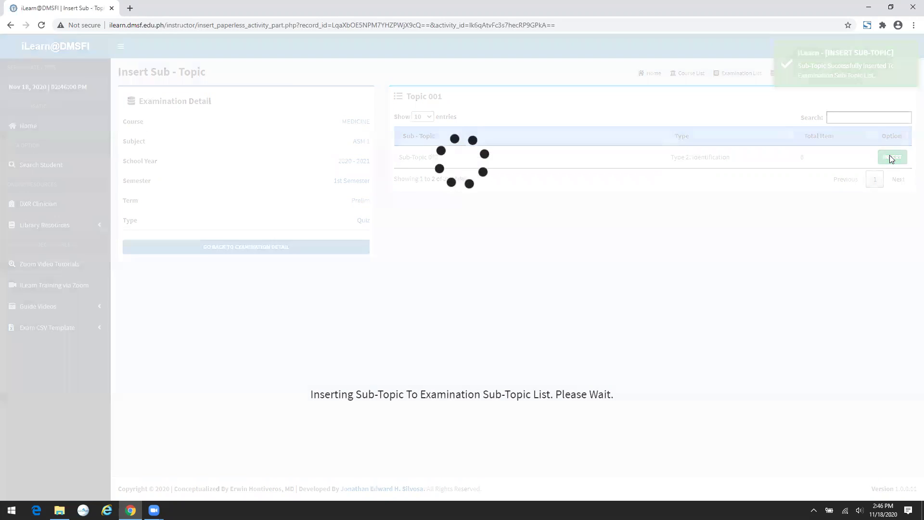
click(889, 155)
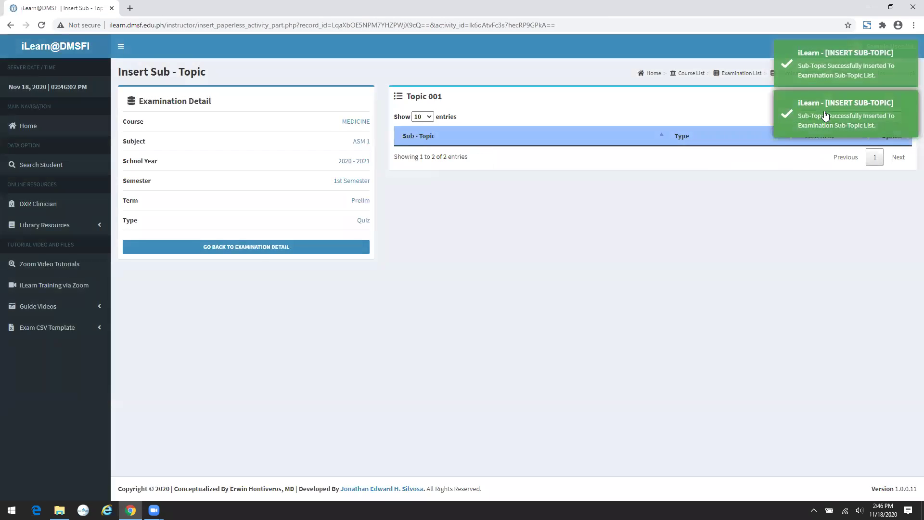
click(259, 248)
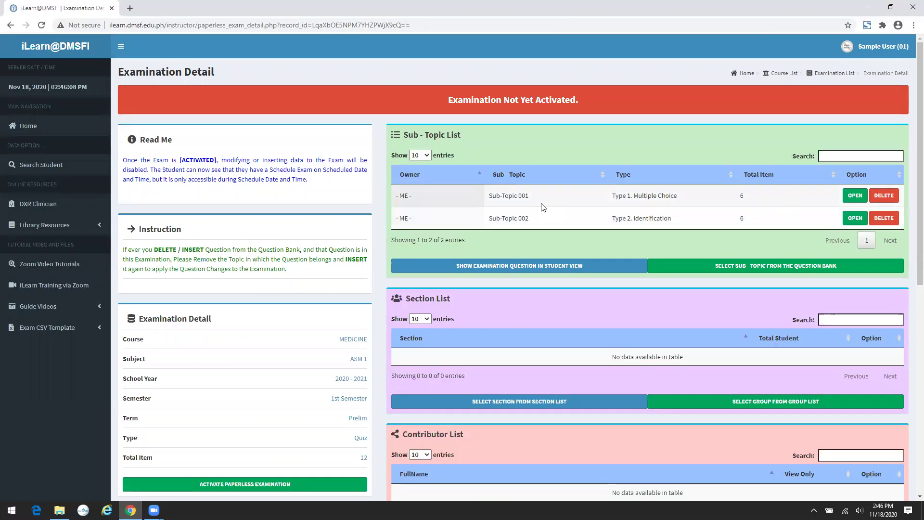
scroll(505, 240, down, 2)
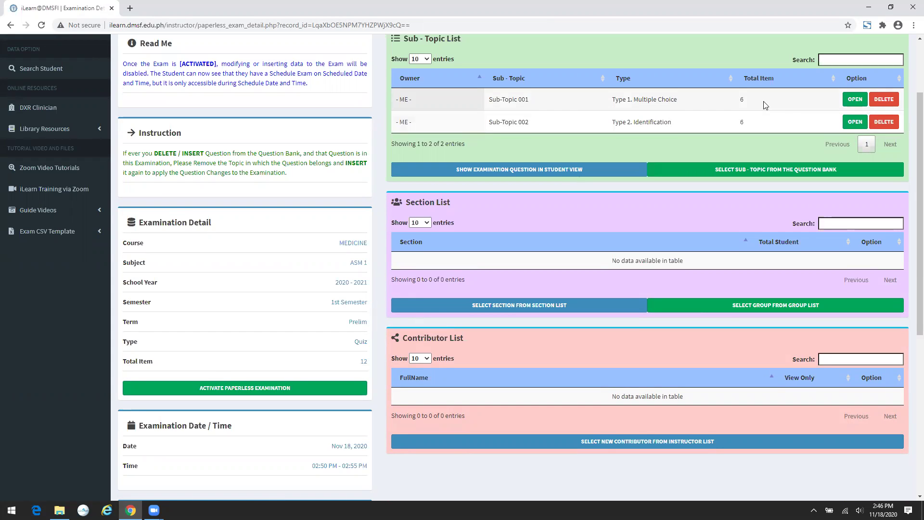
scroll(765, 104, up, 2)
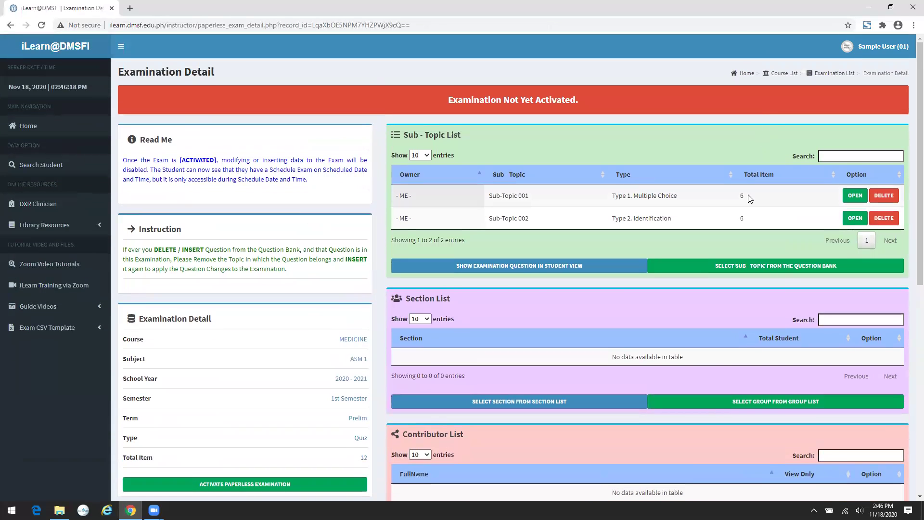
click(851, 199)
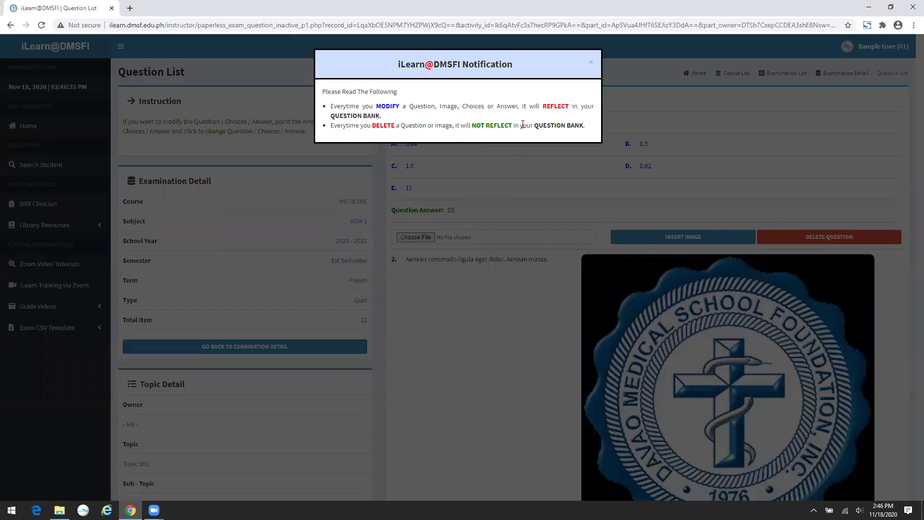
click(590, 63)
scroll(378, 178, down, 6)
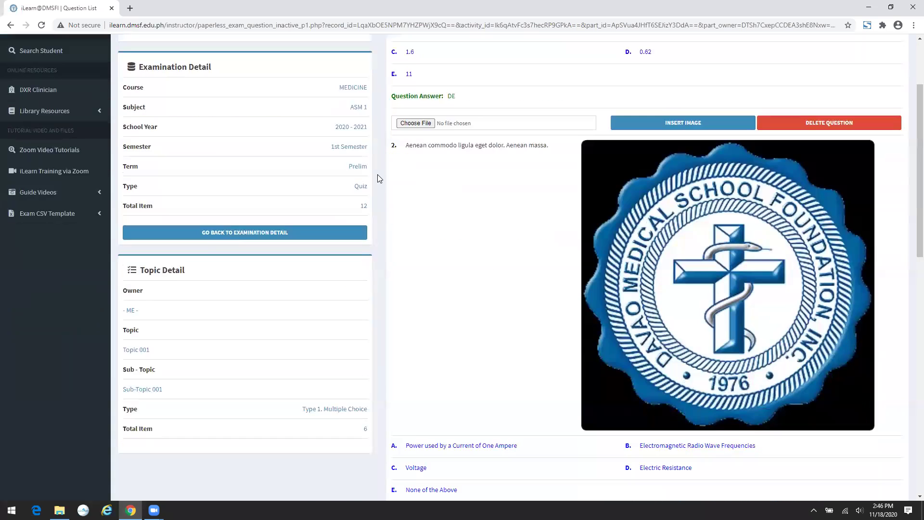
scroll(433, 198, down, 7)
scroll(462, 213, up, 5)
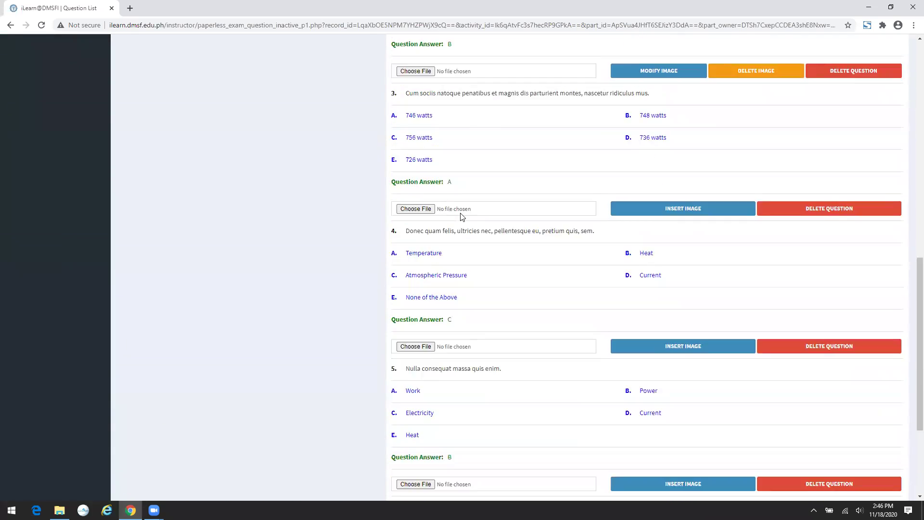
scroll(416, 216, up, 5)
click(330, 232)
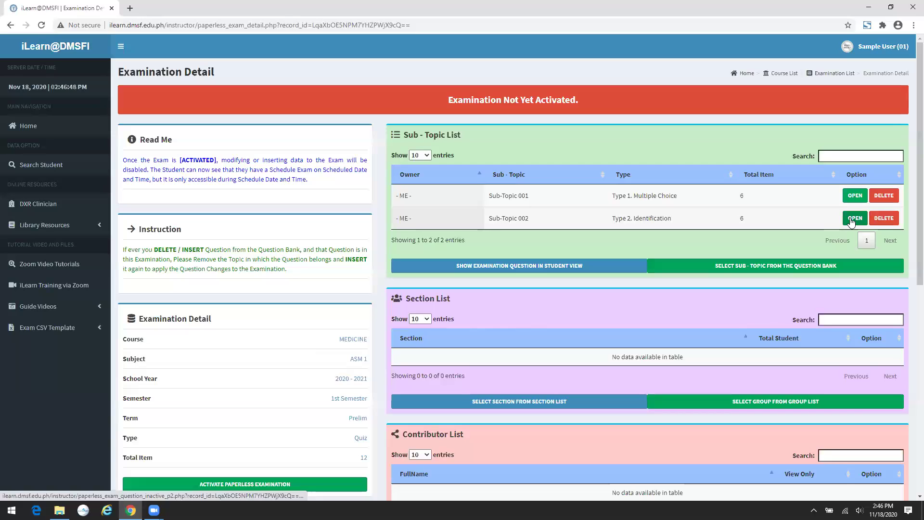
click(851, 219)
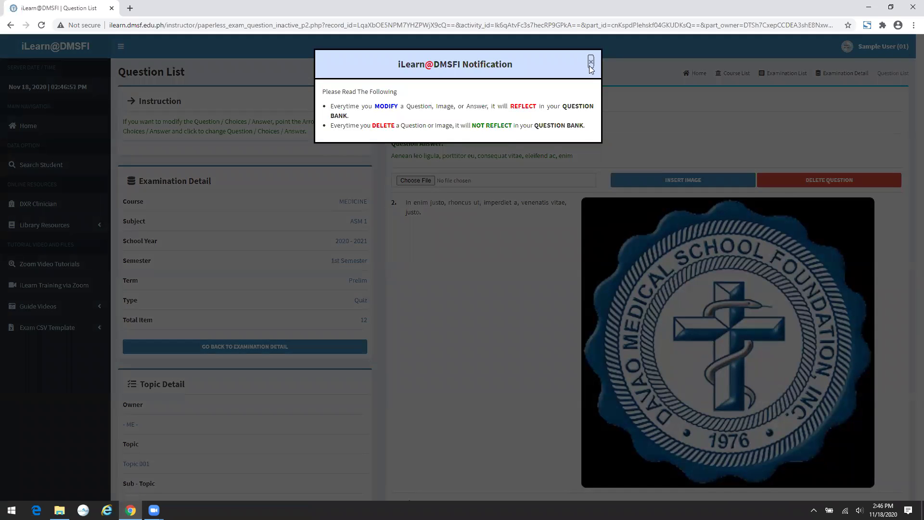
click(591, 60)
scroll(578, 172, down, 9)
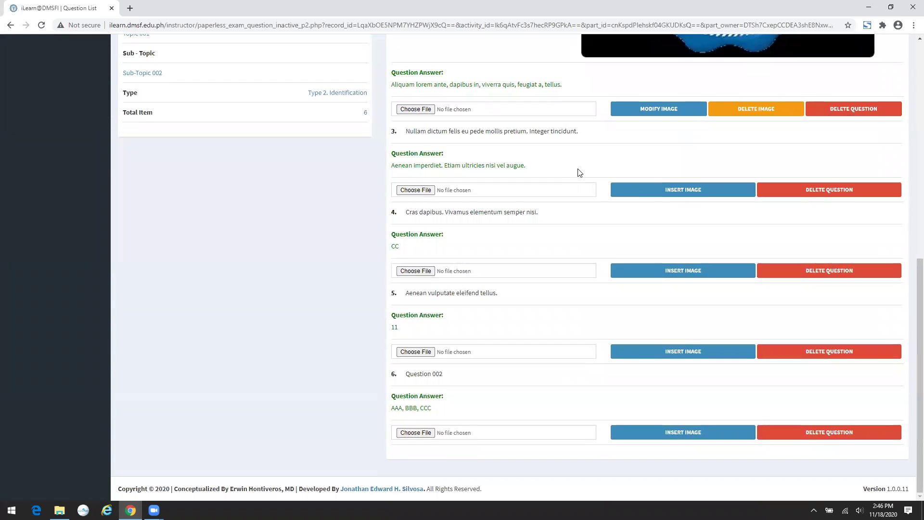
scroll(578, 171, up, 2)
scroll(580, 172, up, 10)
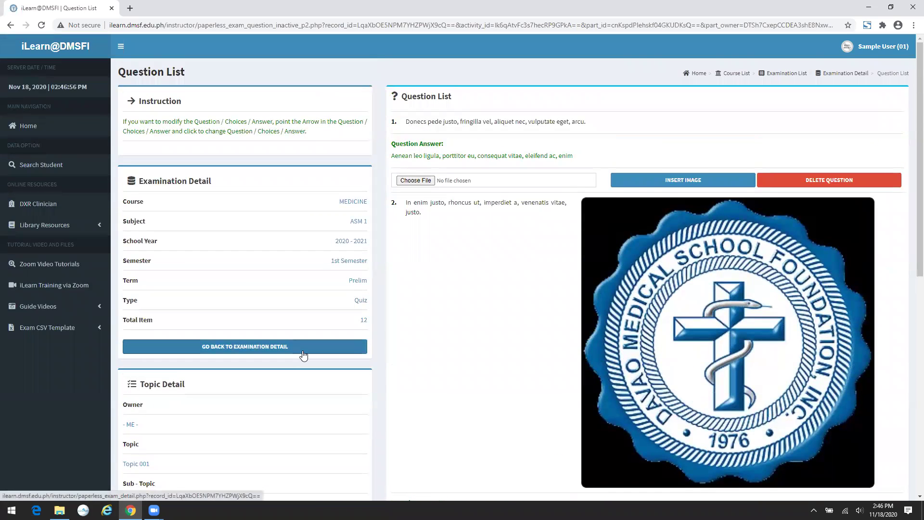
click(343, 343)
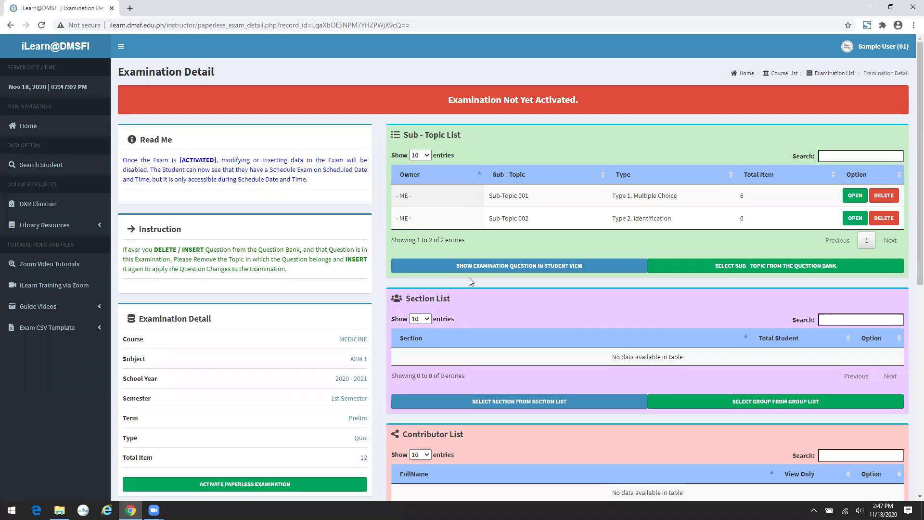
- Preview the quiz in student view and enlarge, then close, question 3's logo image
click(498, 272)
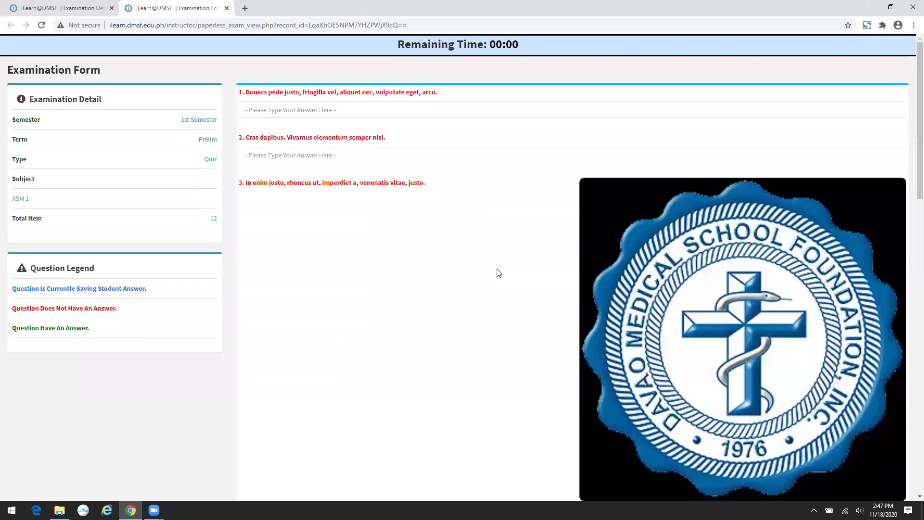
scroll(498, 272, down, 1)
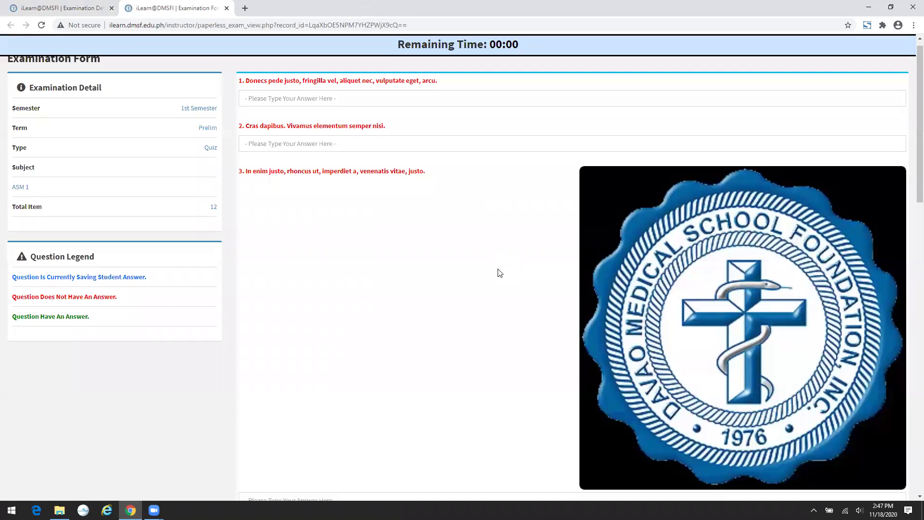
scroll(498, 272, up, 1)
scroll(498, 272, down, 1)
scroll(497, 271, down, 1)
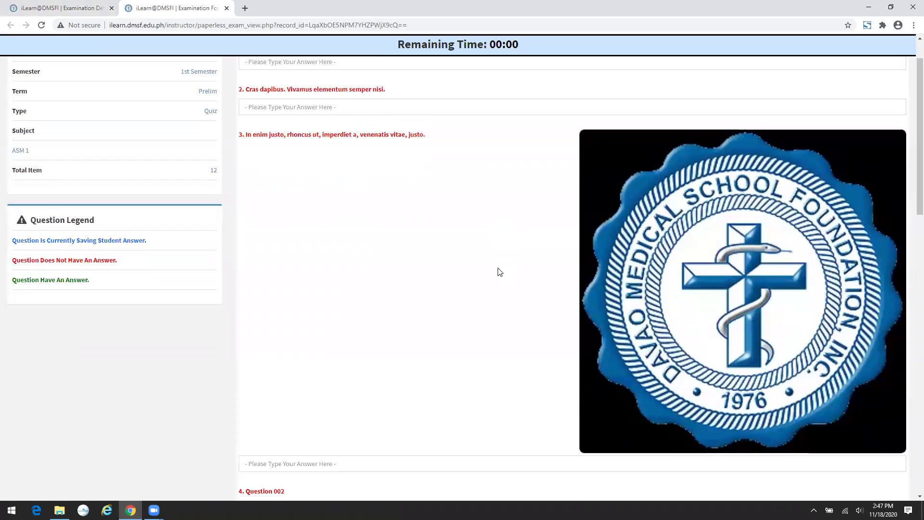
scroll(497, 271, up, 2)
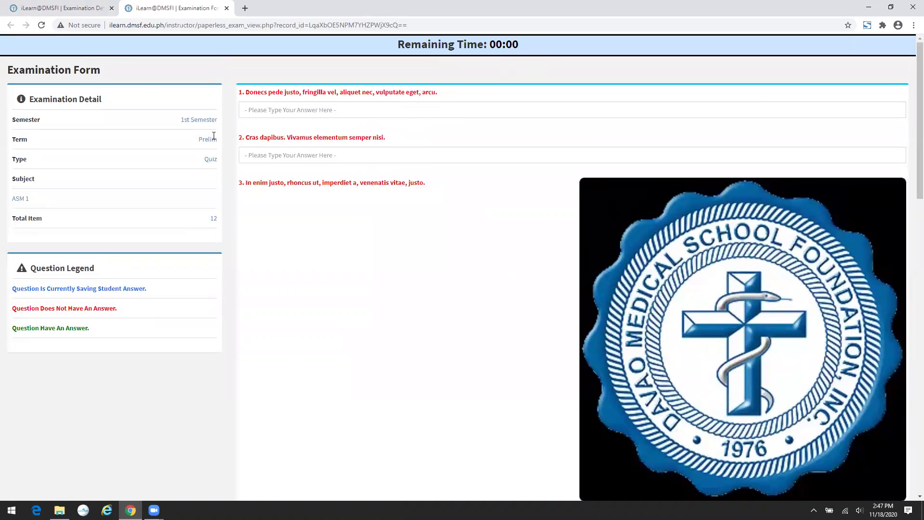
scroll(550, 196, down, 5)
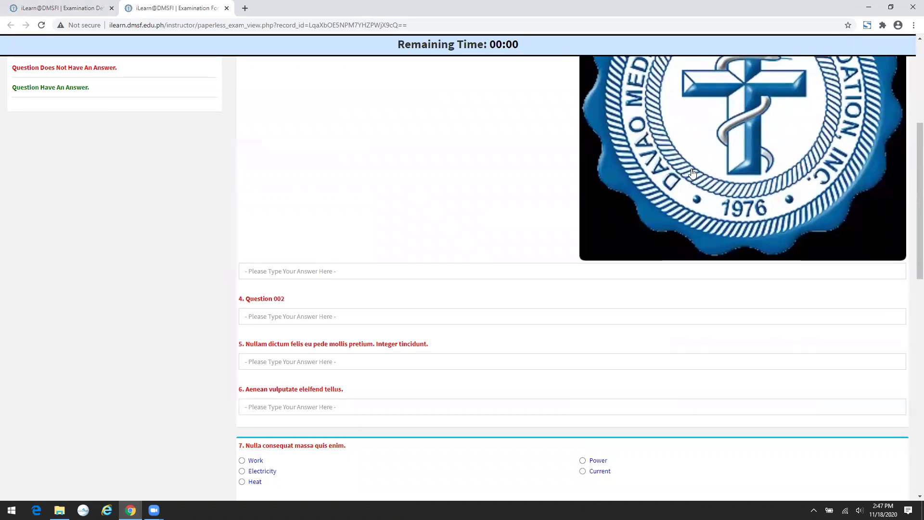
click(602, 184)
click(603, 184)
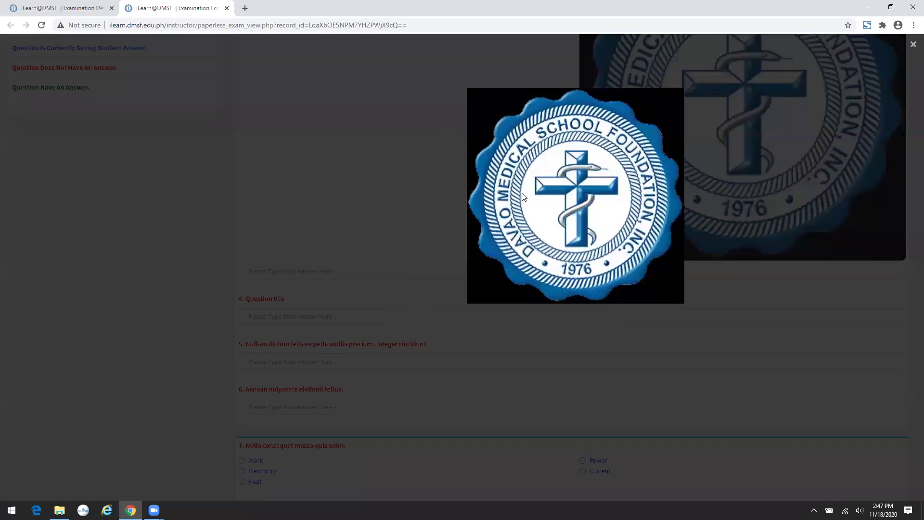
click(521, 192)
- Scroll through the remaining exam questions and close the student-view preview tab
scroll(522, 193, down, 5)
scroll(347, 134, down, 5)
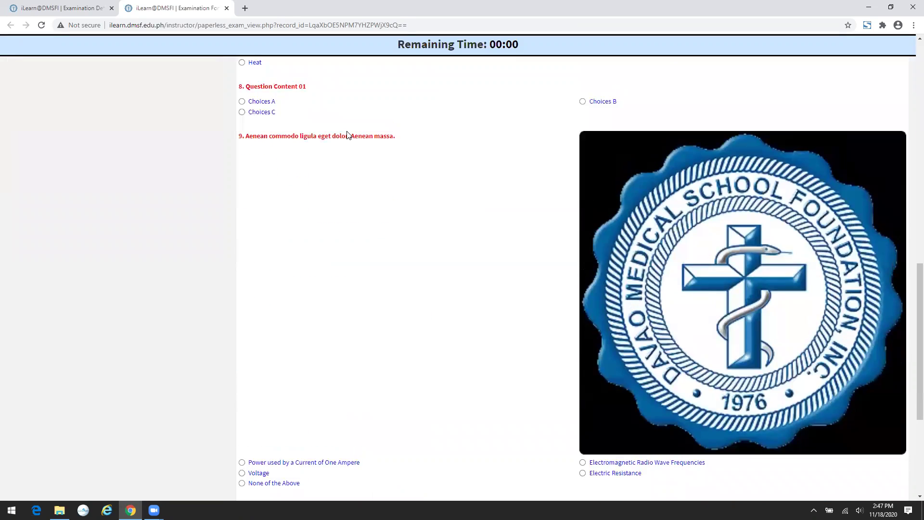
scroll(347, 135, up, 6)
scroll(347, 134, down, 8)
scroll(349, 134, down, 3)
scroll(348, 134, up, 15)
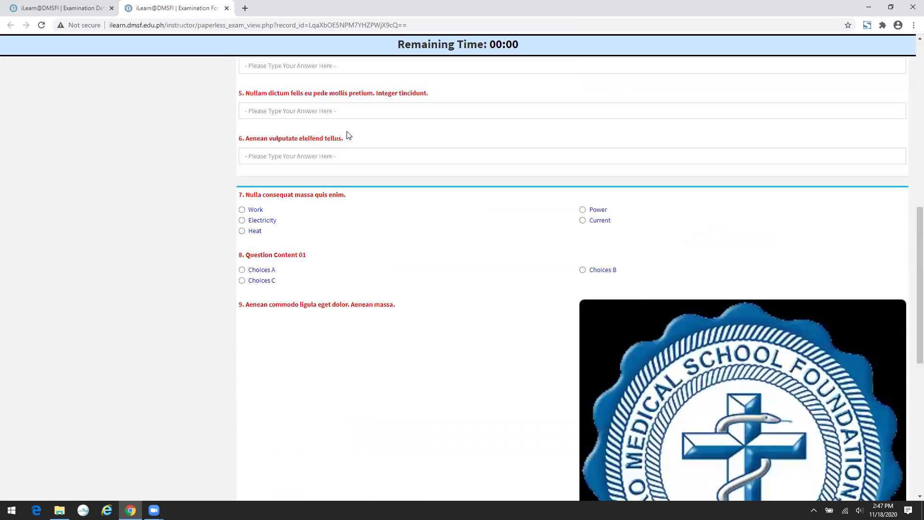
scroll(348, 134, up, 1)
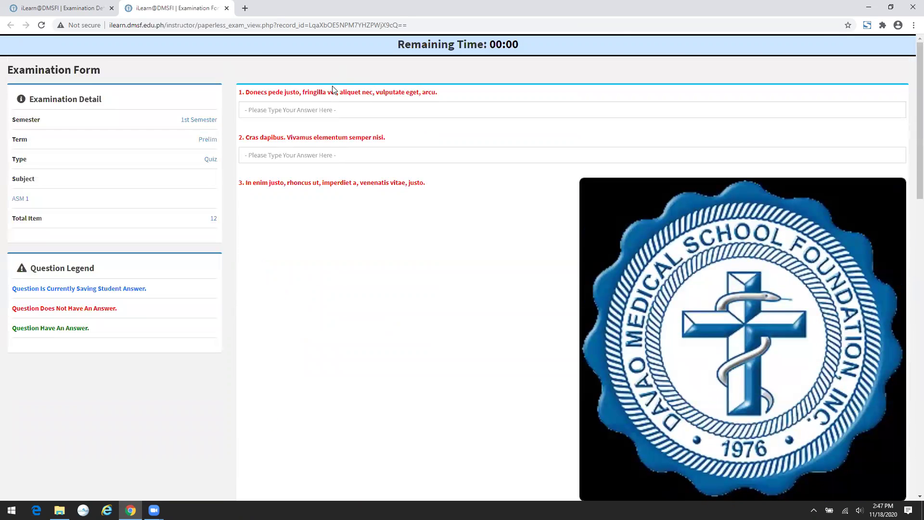
scroll(364, 349, down, 7)
scroll(365, 350, down, 5)
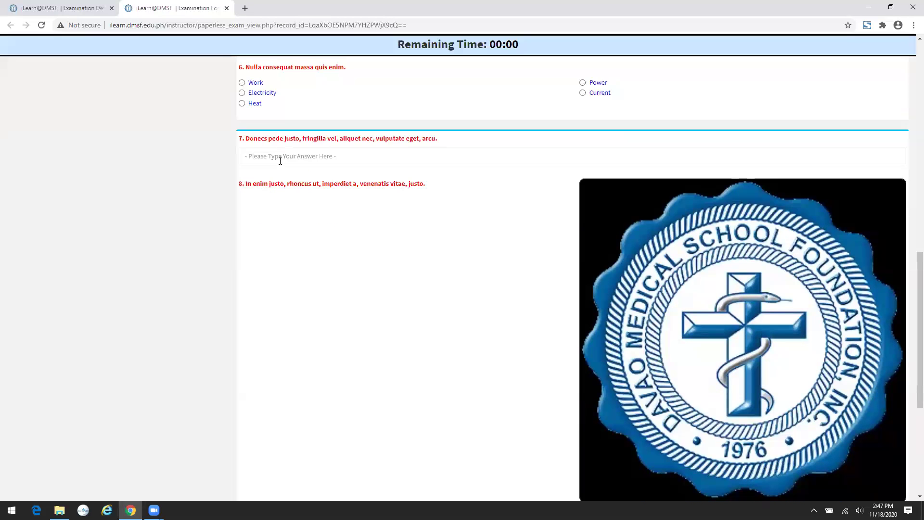
scroll(282, 163, up, 7)
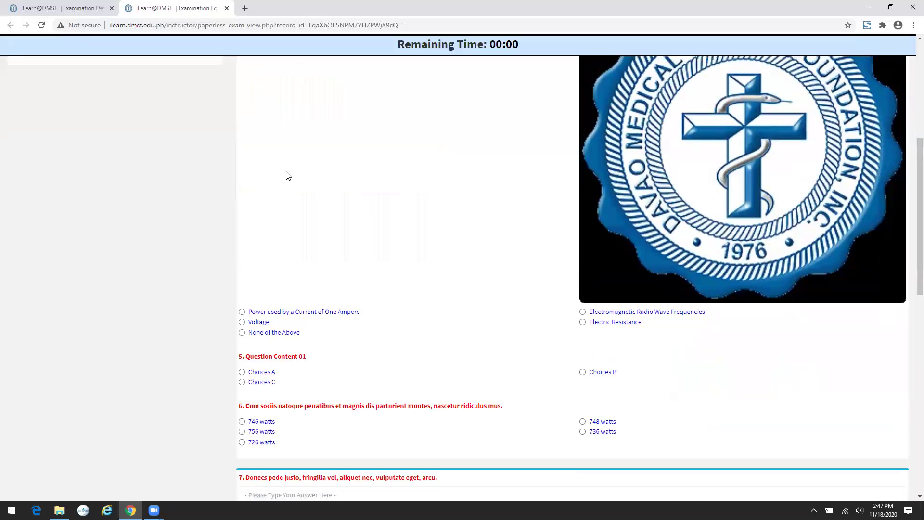
scroll(287, 176, up, 5)
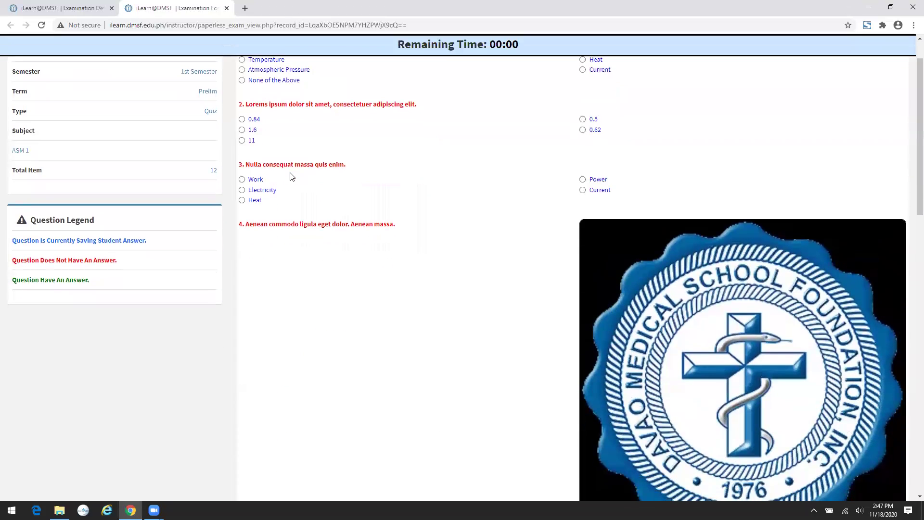
scroll(292, 177, up, 1)
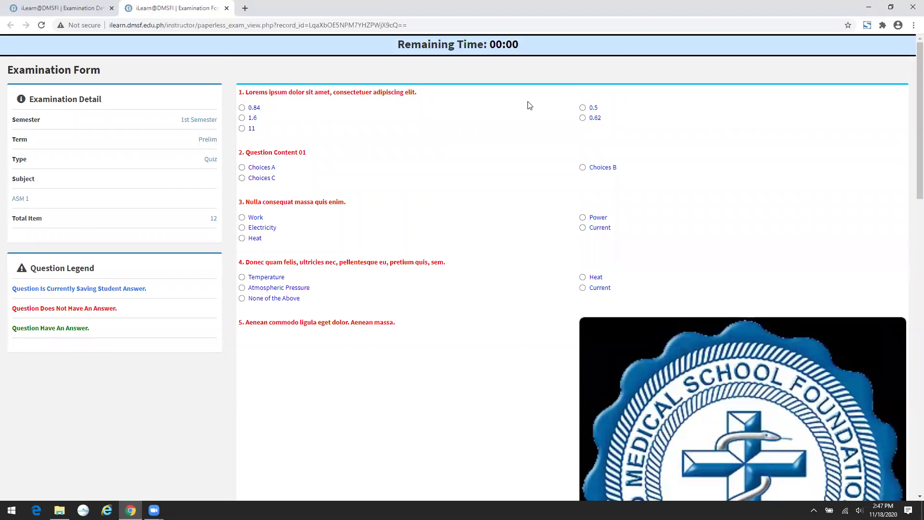
scroll(515, 128, down, 2)
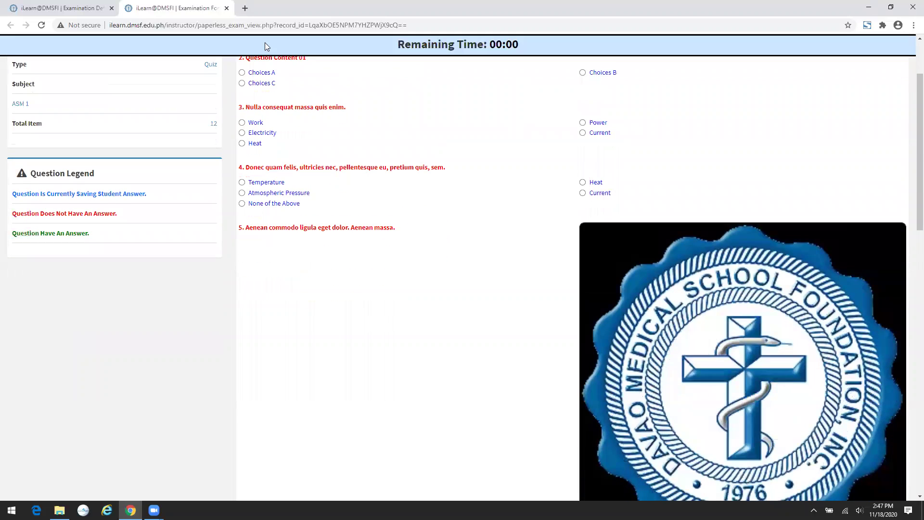
click(226, 8)
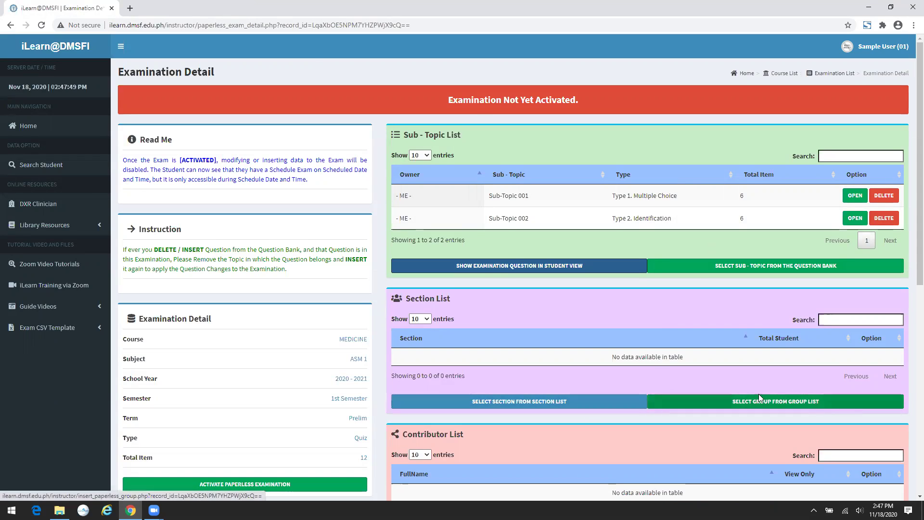
scroll(596, 374, down, 2)
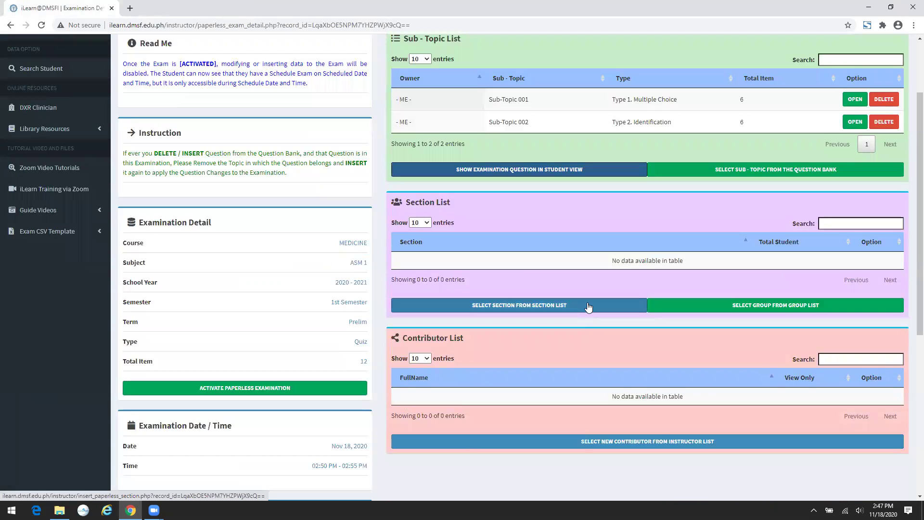
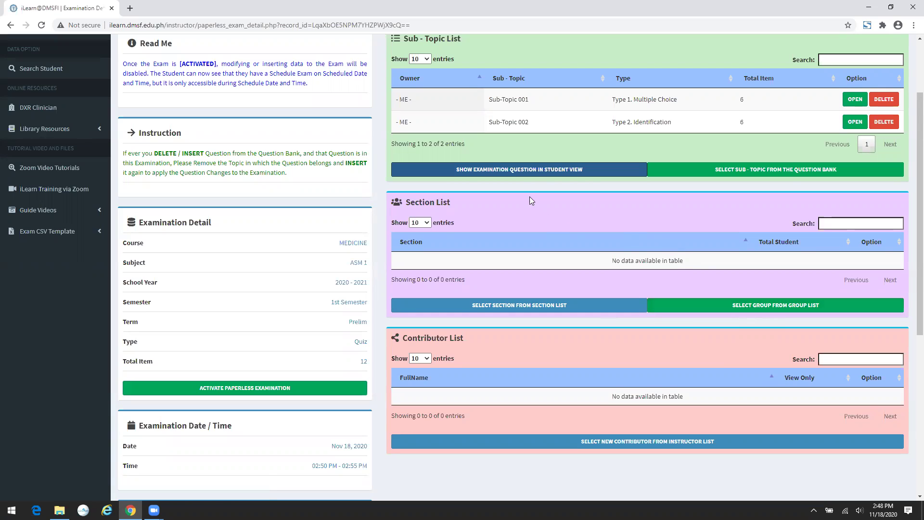
- Add five students from IMD - 1st Year 22nd Batch - C to the exam and return to Examination Detail
click(519, 306)
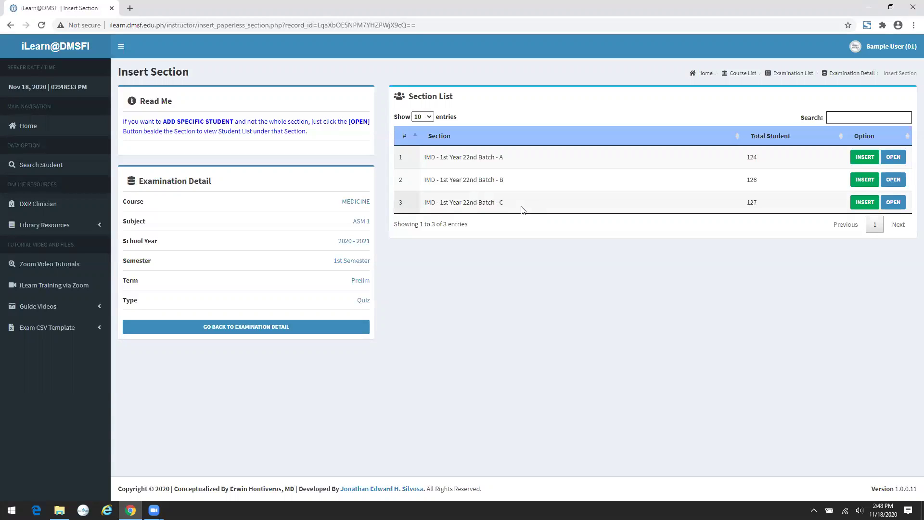
click(892, 204)
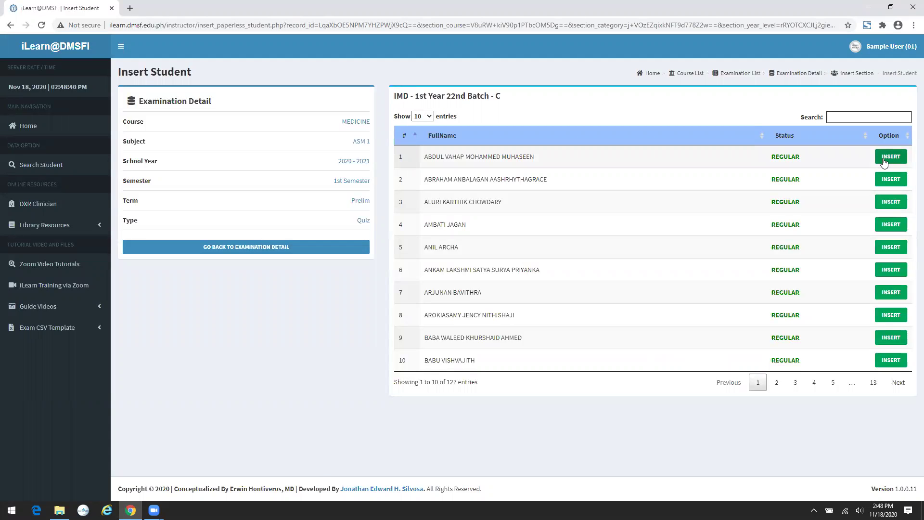
click(885, 159)
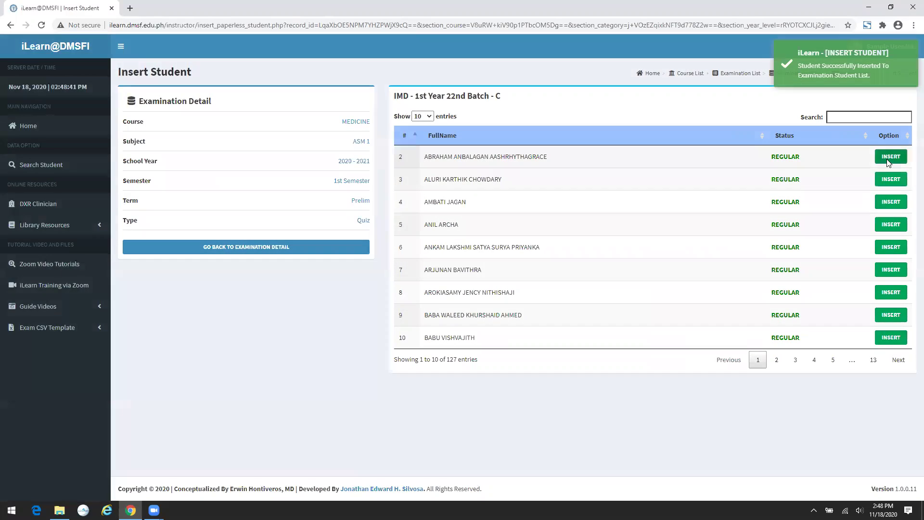
click(887, 160)
click(888, 160)
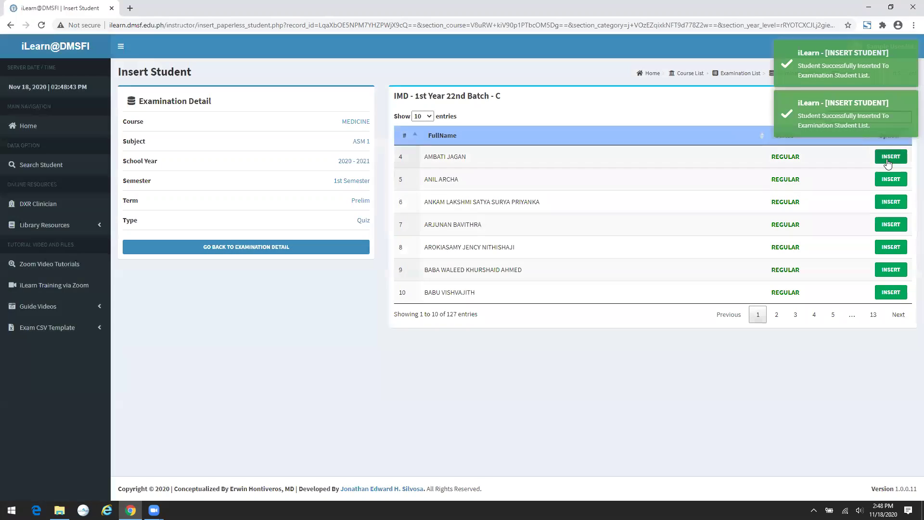
click(887, 160)
click(888, 159)
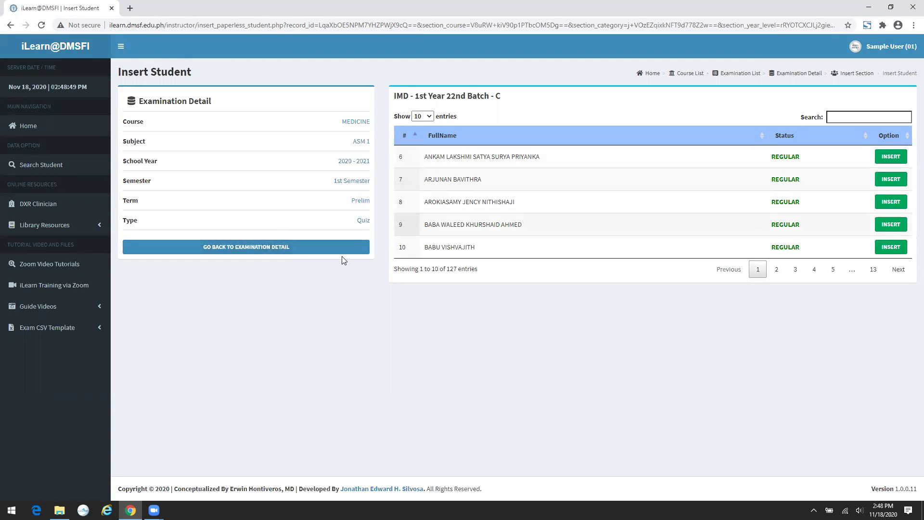
click(300, 248)
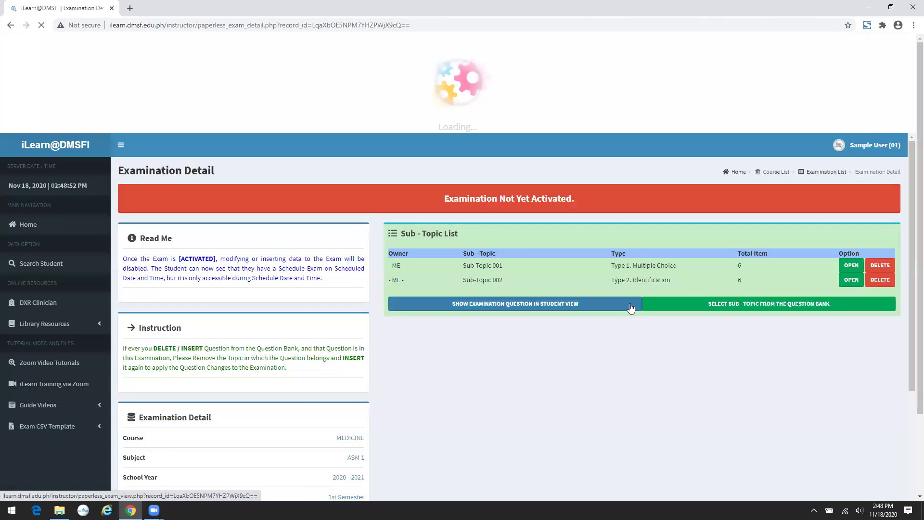
- Assign Group 1 to the exam and check the Section List shows Batches A, B, C with 5, 4, 5 students
click(616, 29)
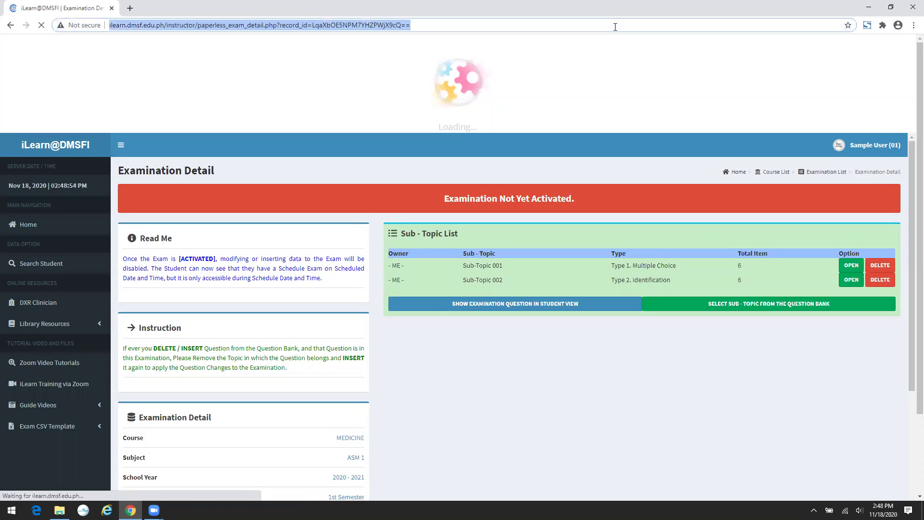
click(615, 27)
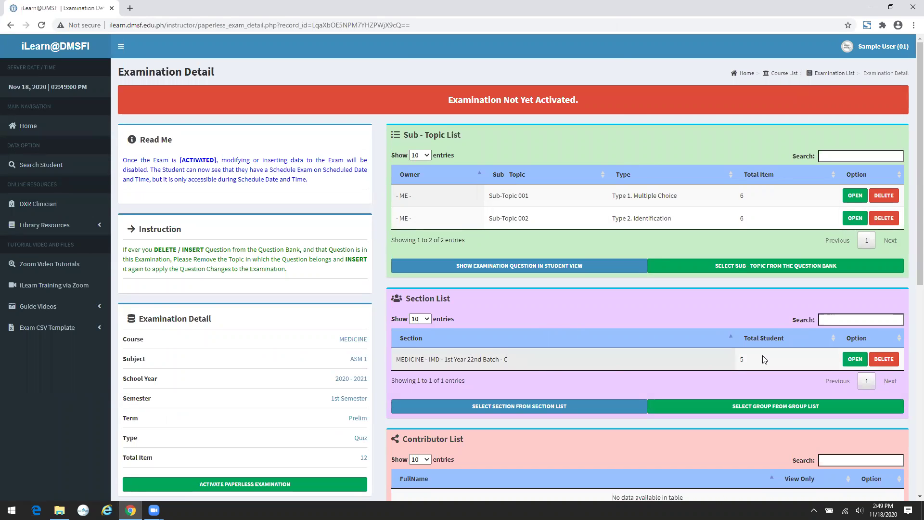
scroll(750, 281, down, 2)
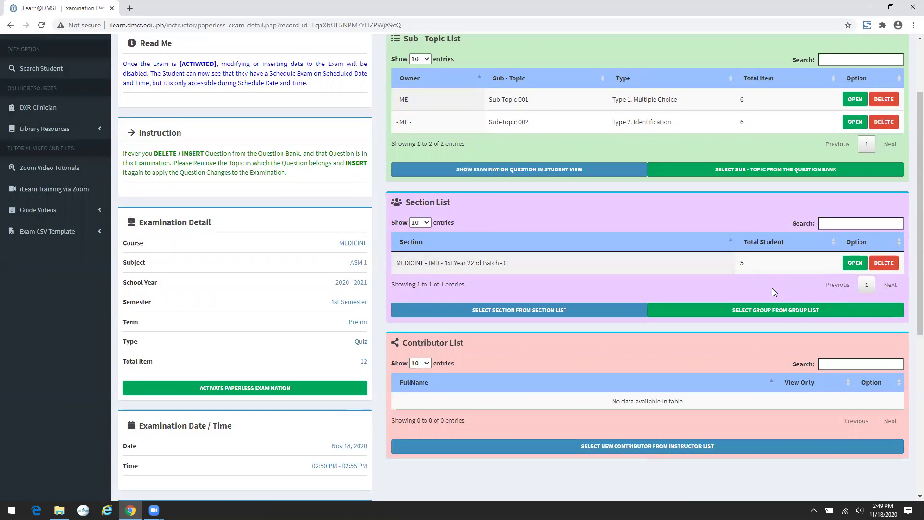
click(782, 312)
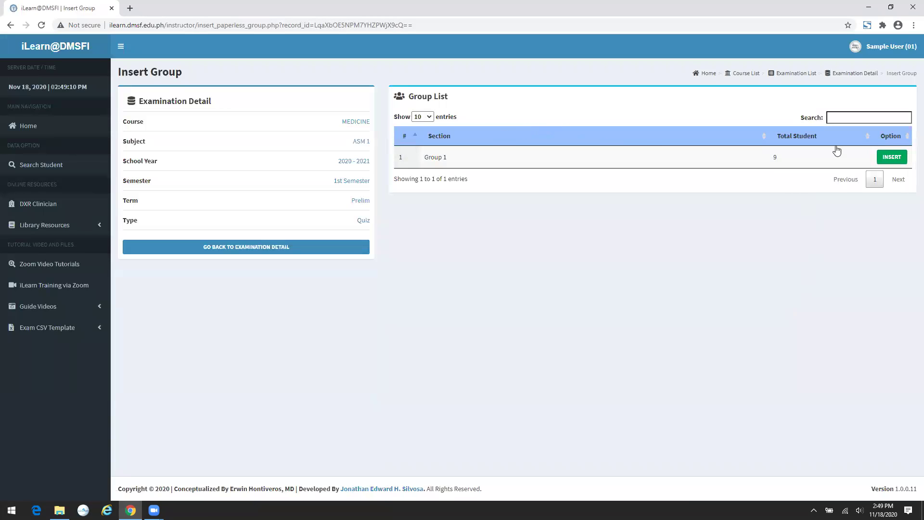
click(891, 158)
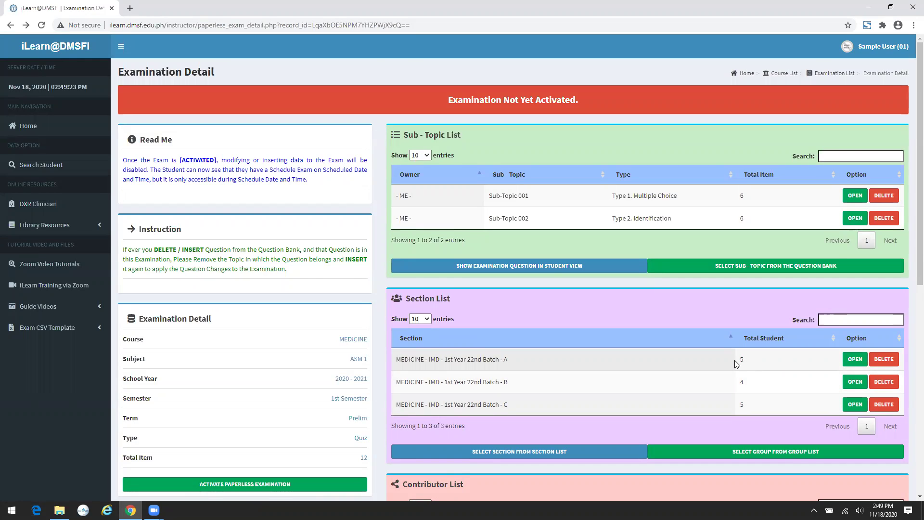
scroll(736, 361, down, 2)
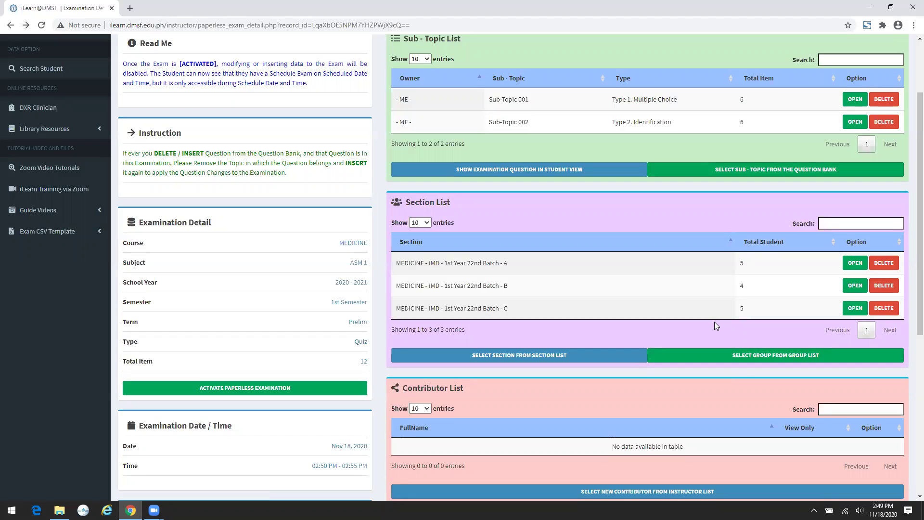
scroll(714, 322, down, 2)
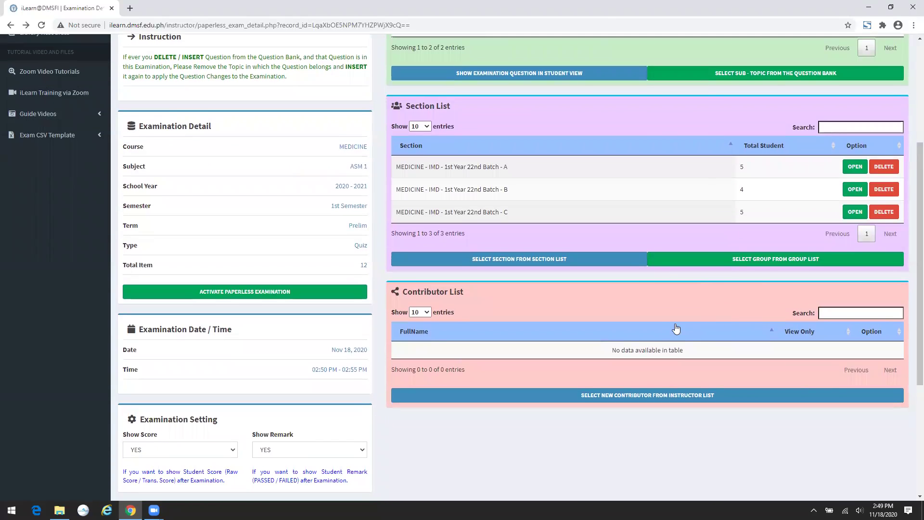
- Add five instructors as exam contributors and return to Examination Detail
click(627, 401)
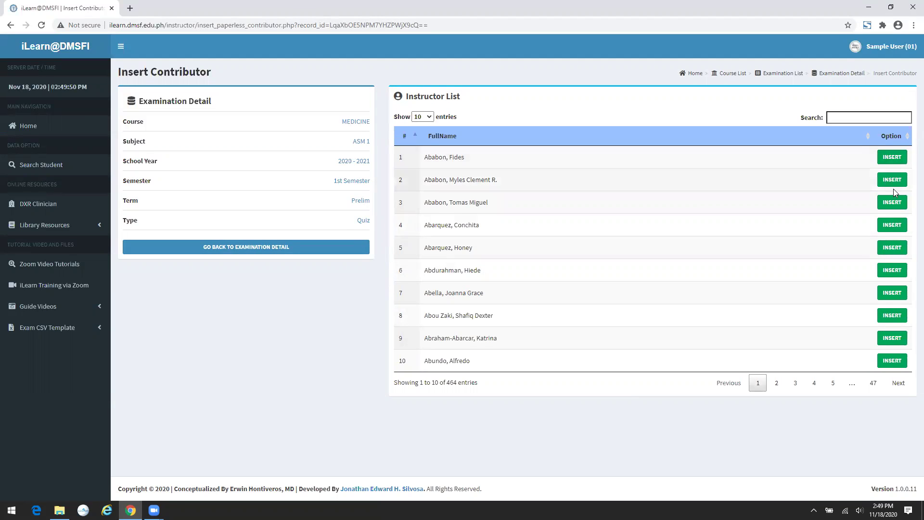
click(896, 157)
click(896, 157)
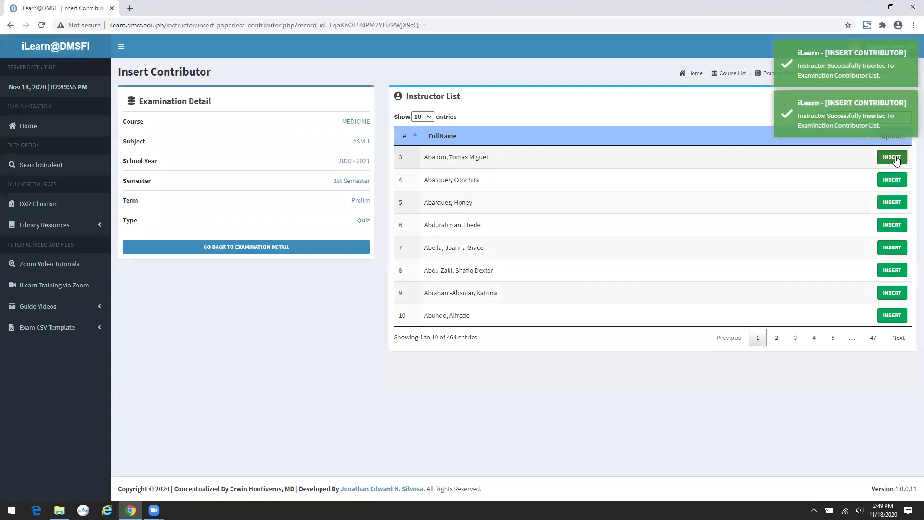
click(896, 157)
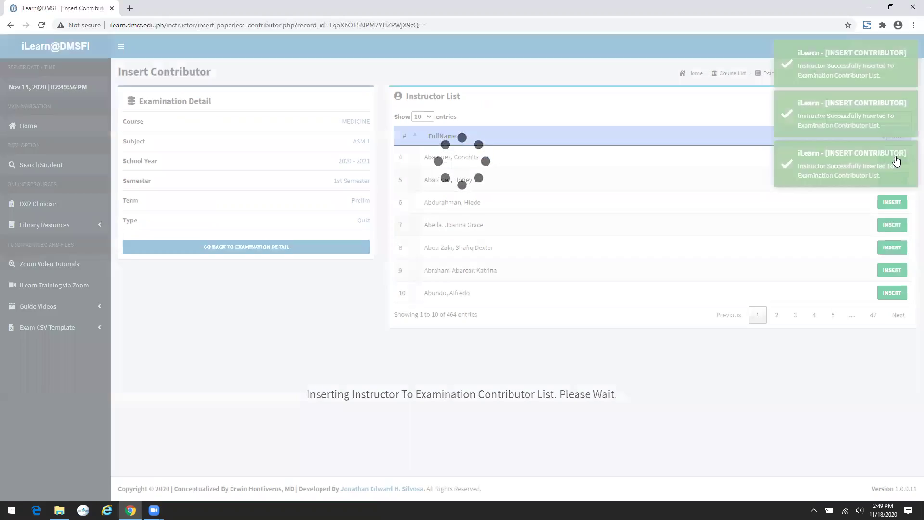
click(892, 157)
click(891, 157)
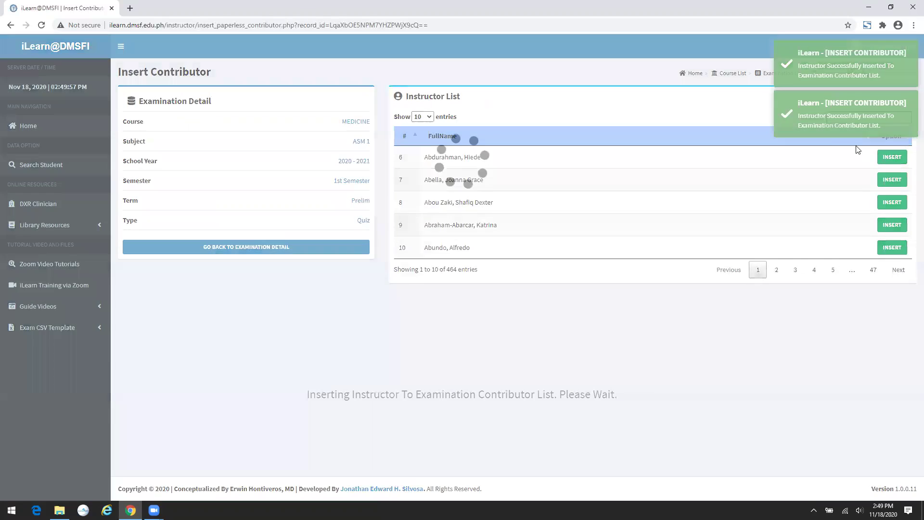
click(285, 245)
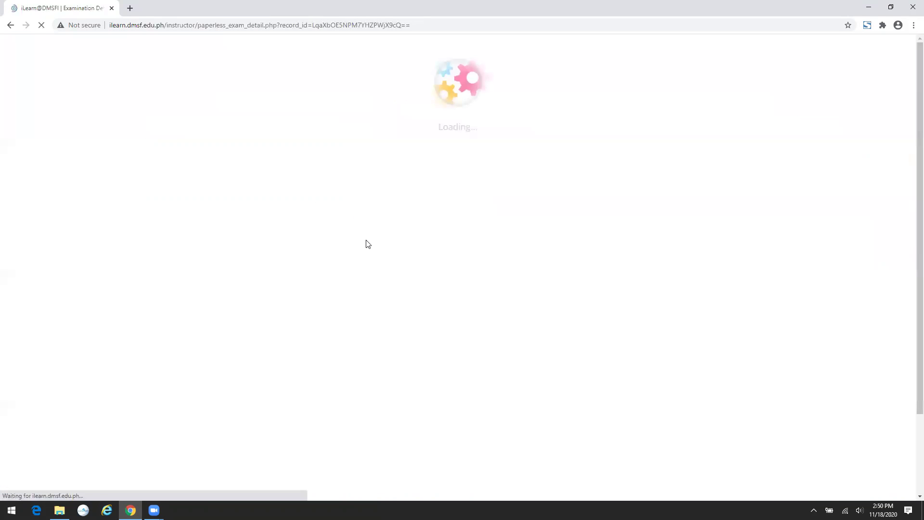
scroll(684, 322, down, 6)
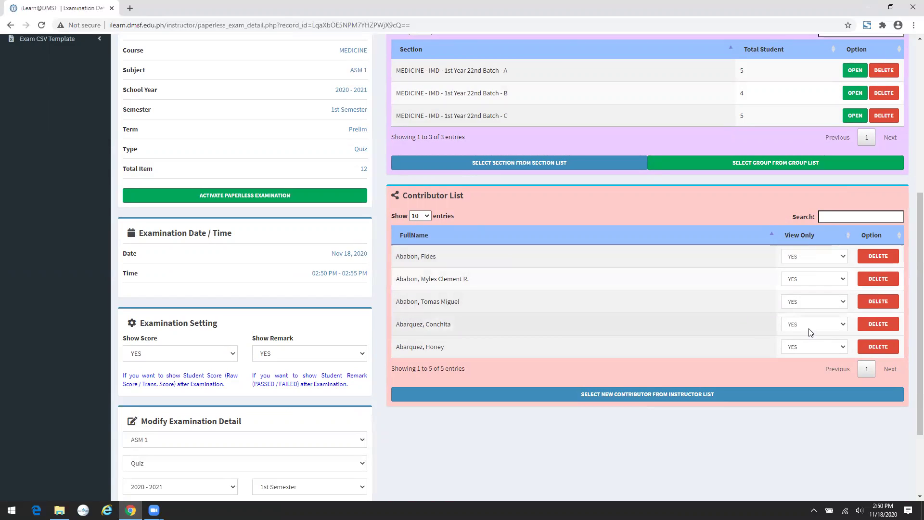
- Switch the first contributor's View Only to NO and back to YES, then delete the last contributor
click(799, 262)
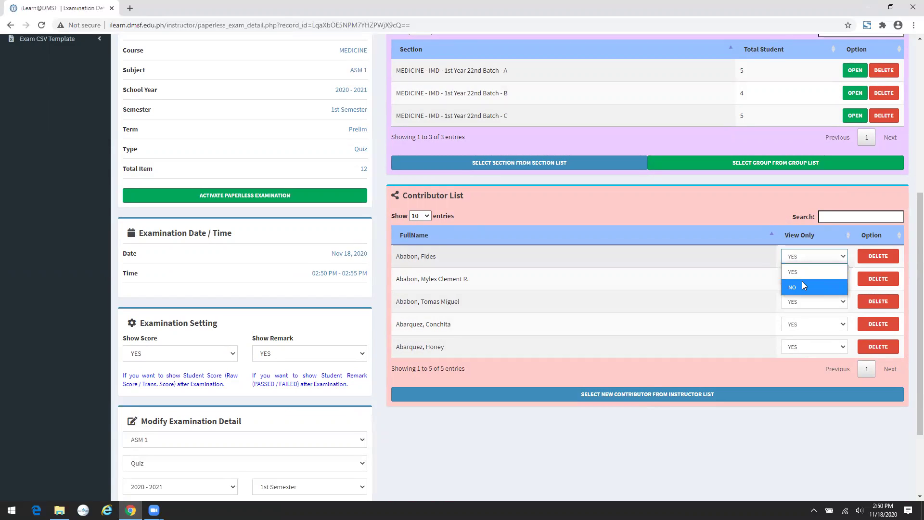
click(802, 281)
click(803, 260)
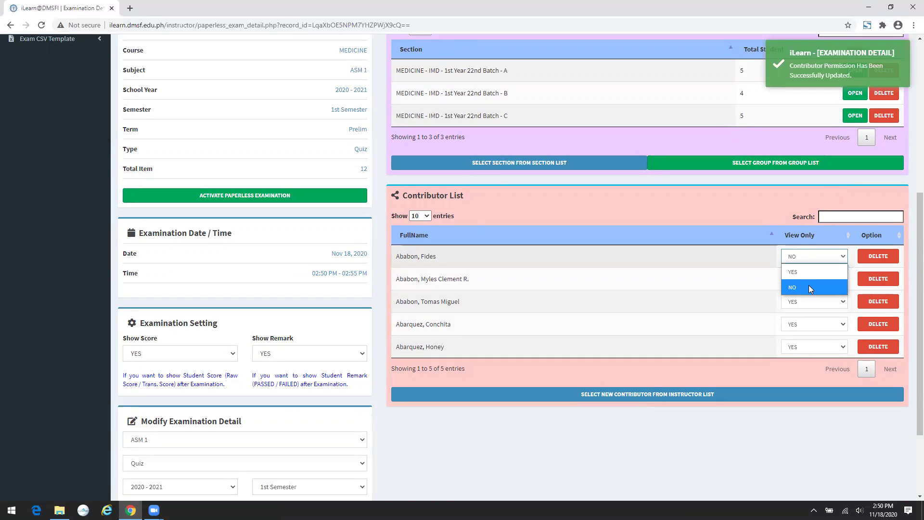
click(810, 273)
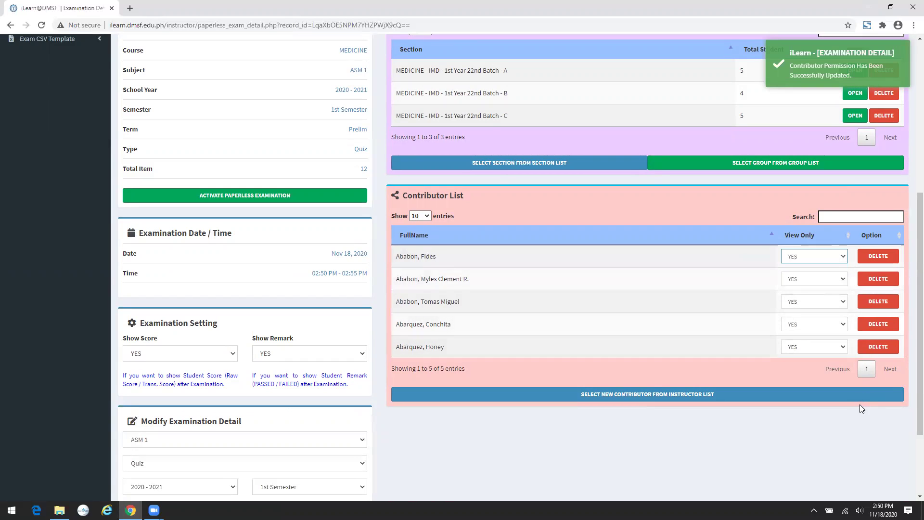
click(873, 347)
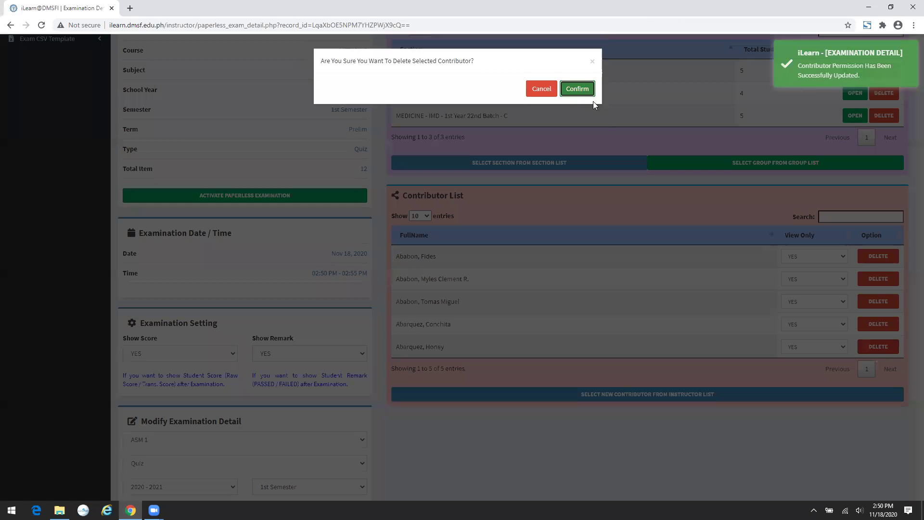
key(Return)
scroll(641, 179, up, 4)
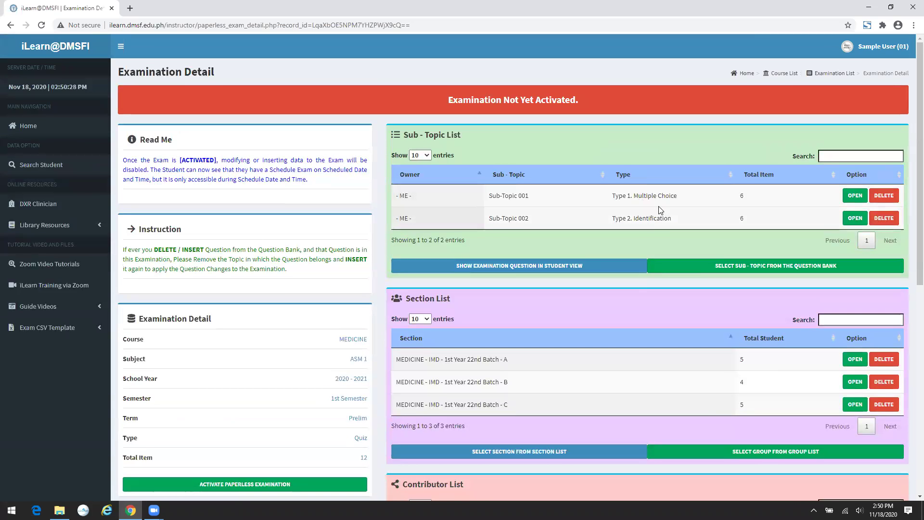
- Toggle Show Score and Show Remark to NO and back to YES
scroll(656, 210, down, 8)
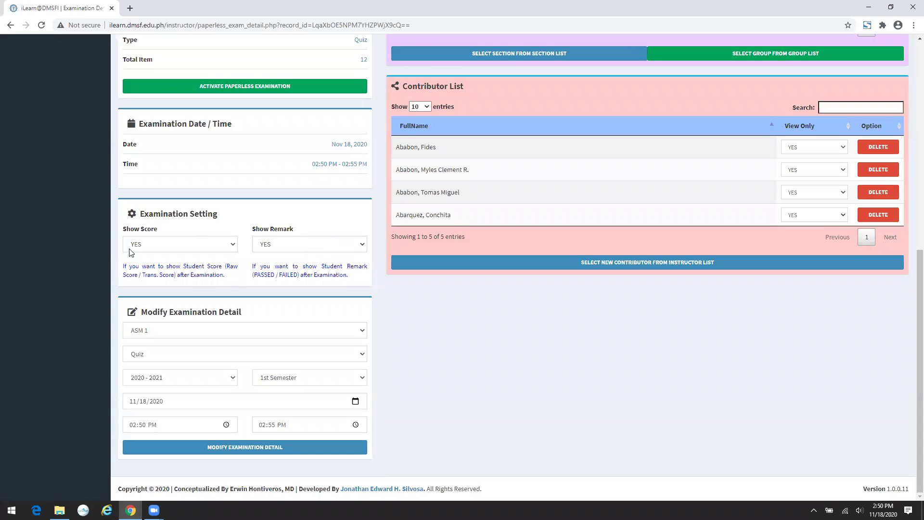
click(202, 247)
click(180, 275)
click(189, 248)
click(181, 265)
click(306, 245)
click(290, 275)
click(295, 244)
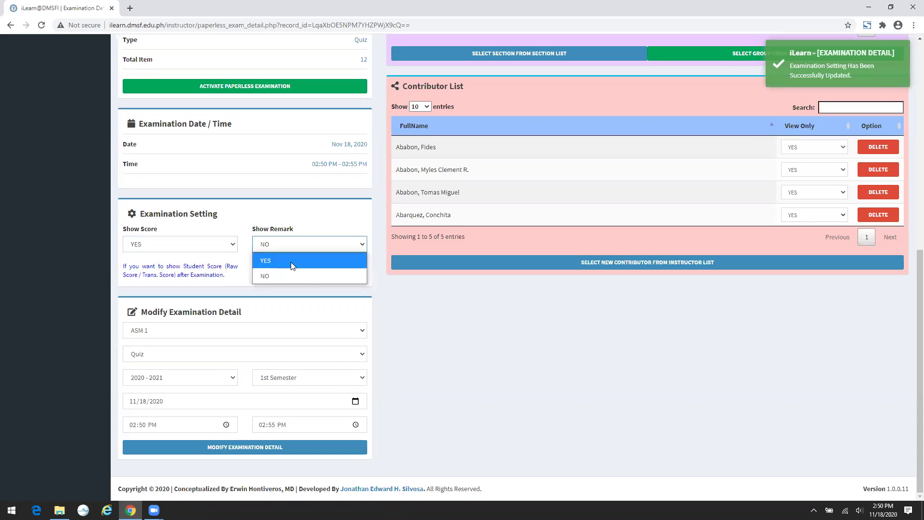
click(289, 260)
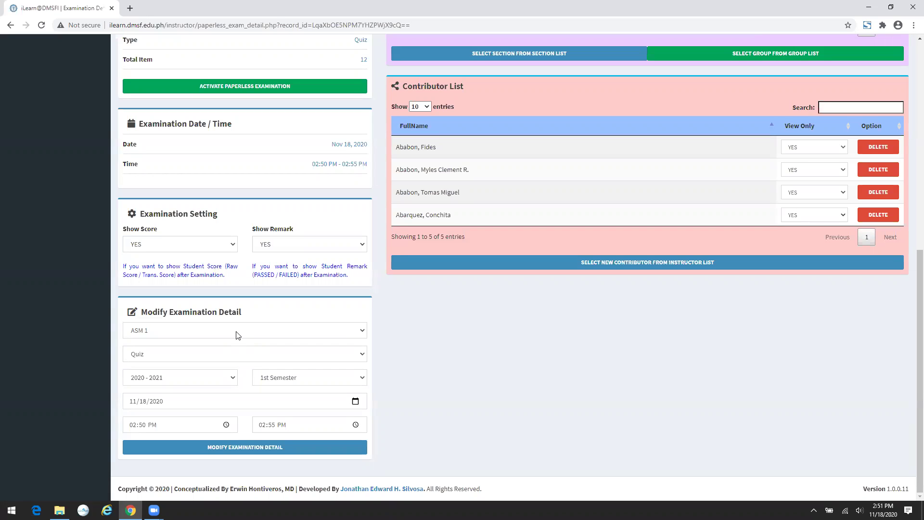
- Review the subject and exam type, keep school year 2020 - 2021, and save the examination details
click(215, 329)
click(215, 330)
click(200, 354)
click(200, 353)
click(183, 383)
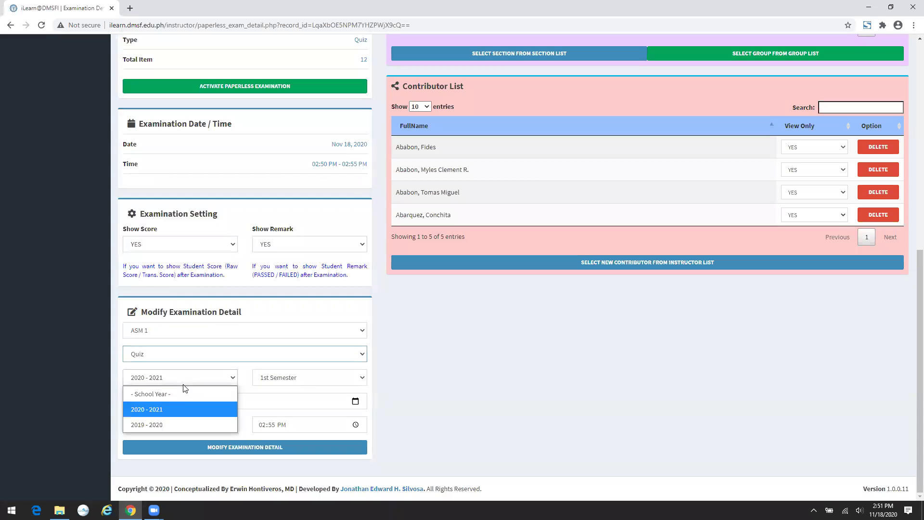
click(304, 384)
click(305, 384)
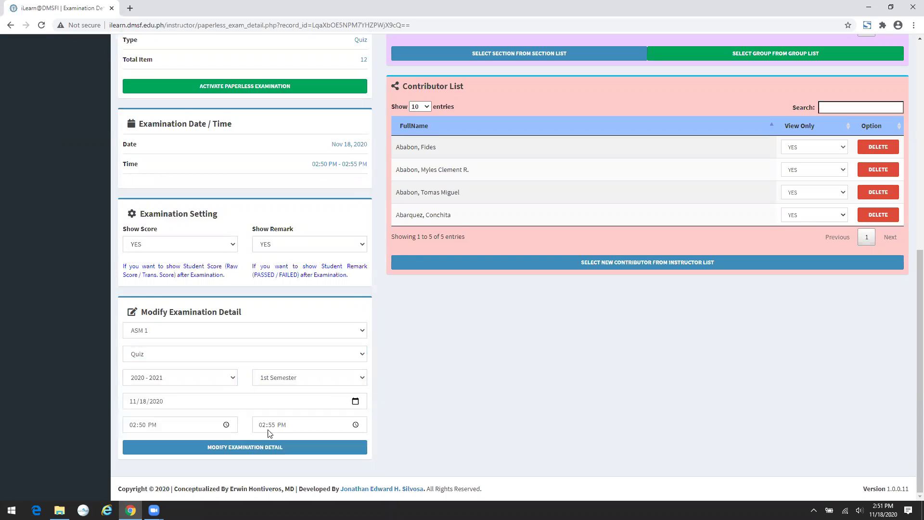
click(231, 448)
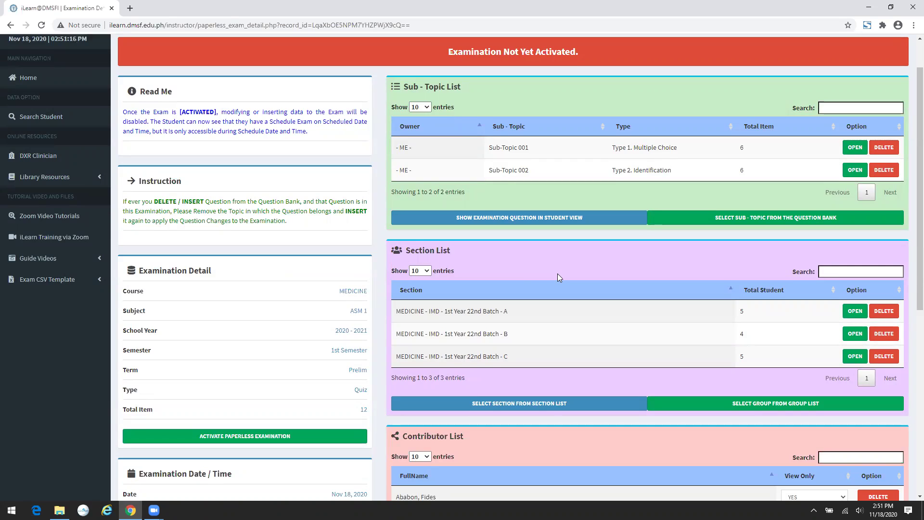
- Try activating the paperless exam and dismiss the NOT ALLOWED notice about the passed 02:50 PM start
scroll(558, 275, down, 2)
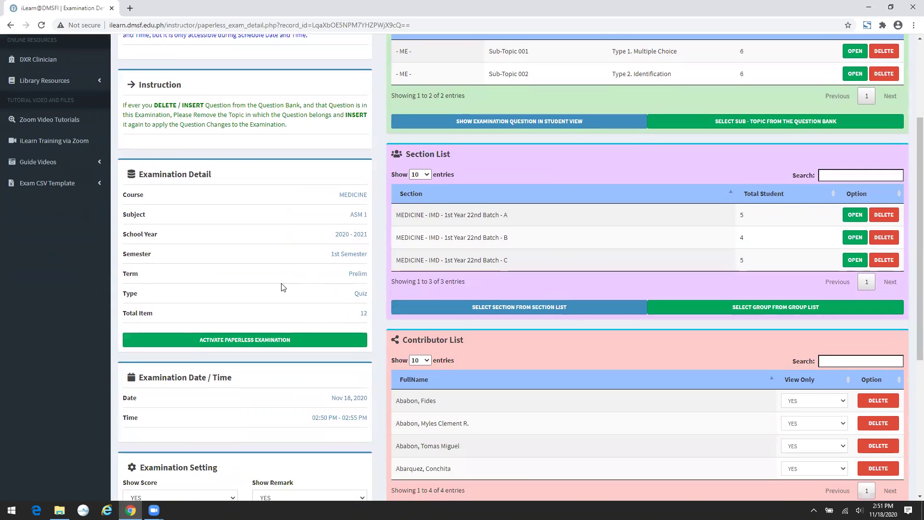
click(284, 339)
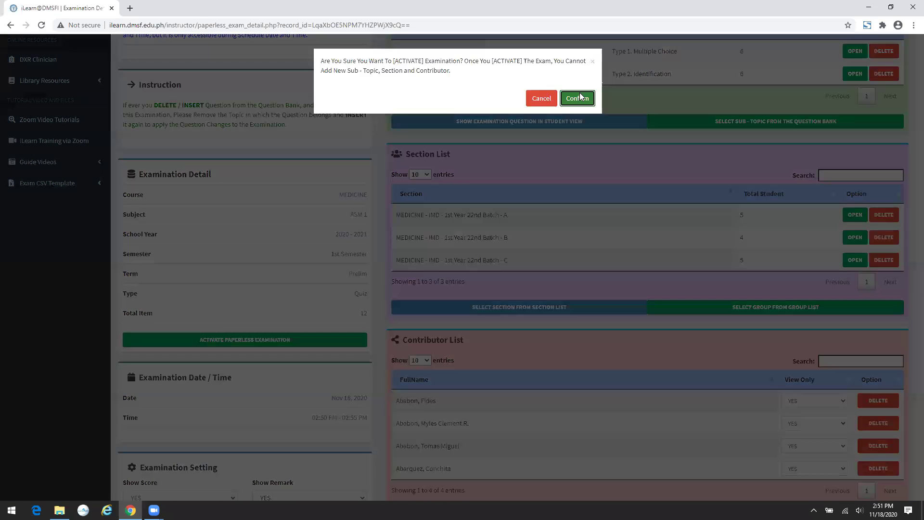
click(580, 96)
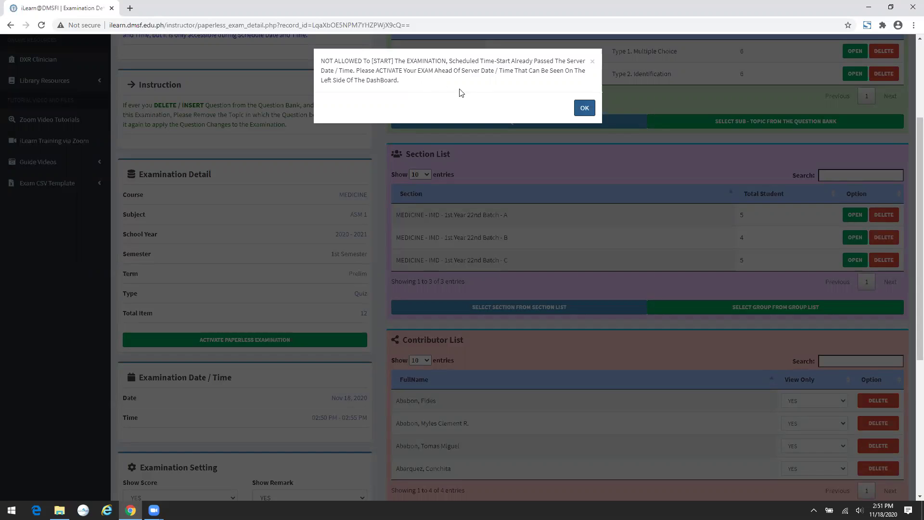
click(584, 108)
click(584, 108)
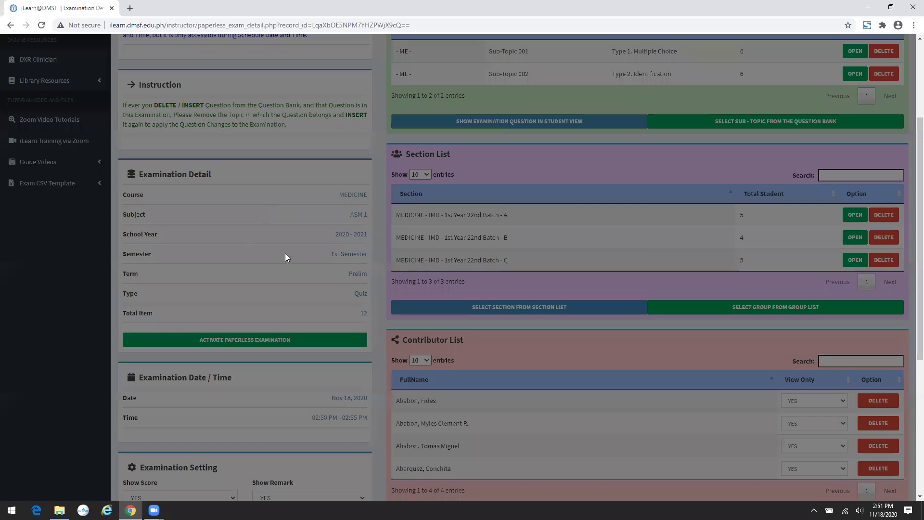
scroll(285, 253, down, 4)
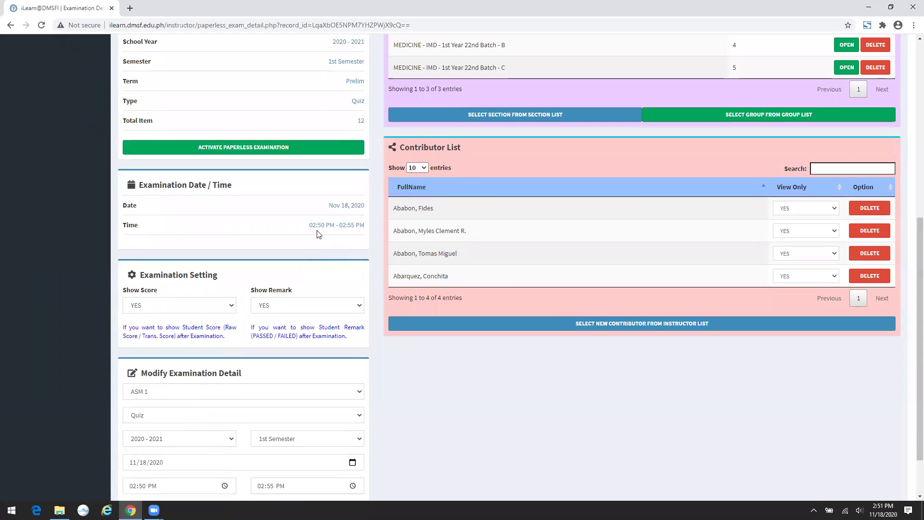
- Change the exam start time to 02:53 PM and save the examination details
scroll(257, 246, up, 1)
scroll(257, 246, up, 6)
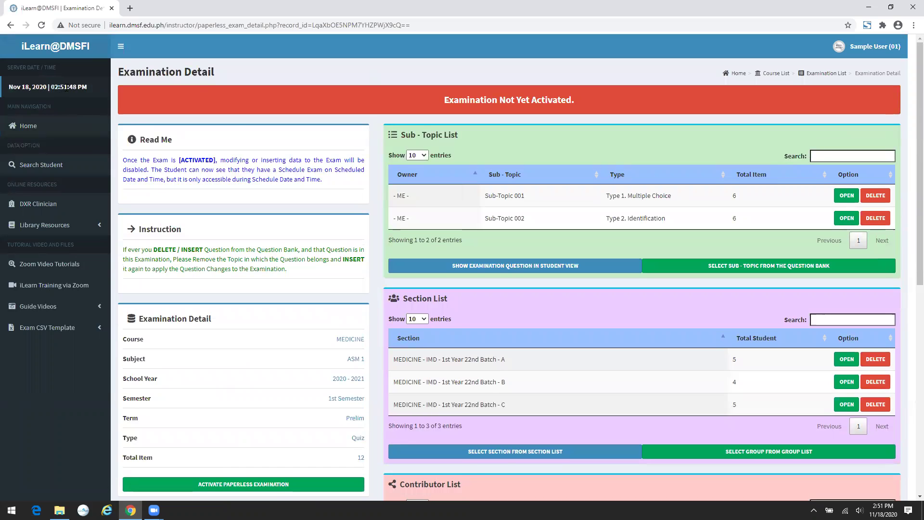
scroll(309, 147, down, 1)
scroll(308, 147, down, 8)
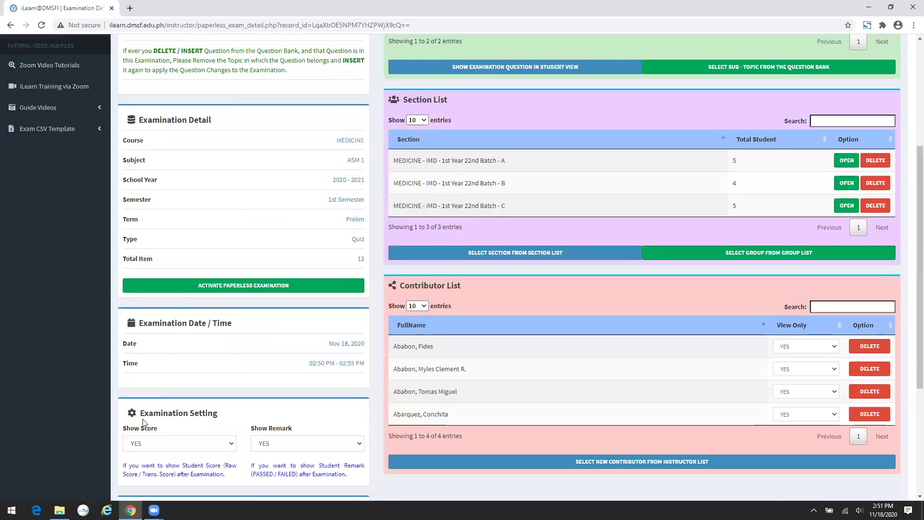
click(143, 425)
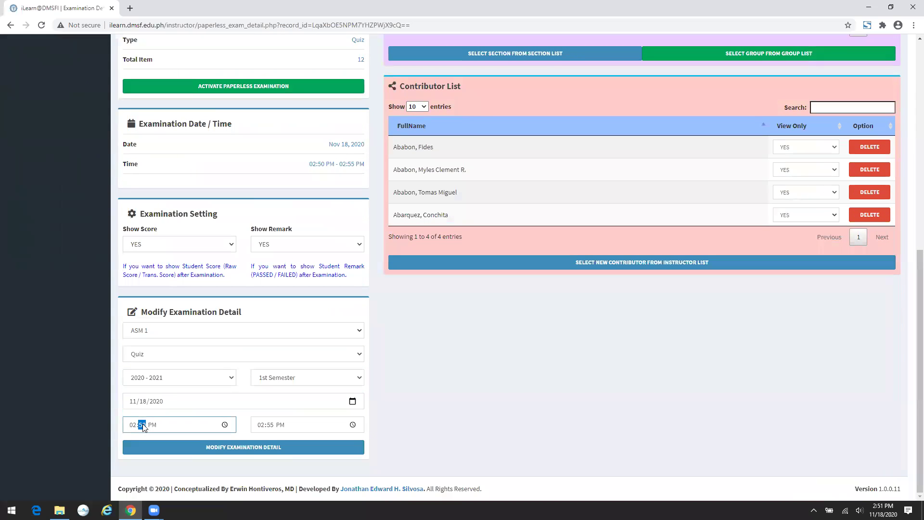
click(191, 448)
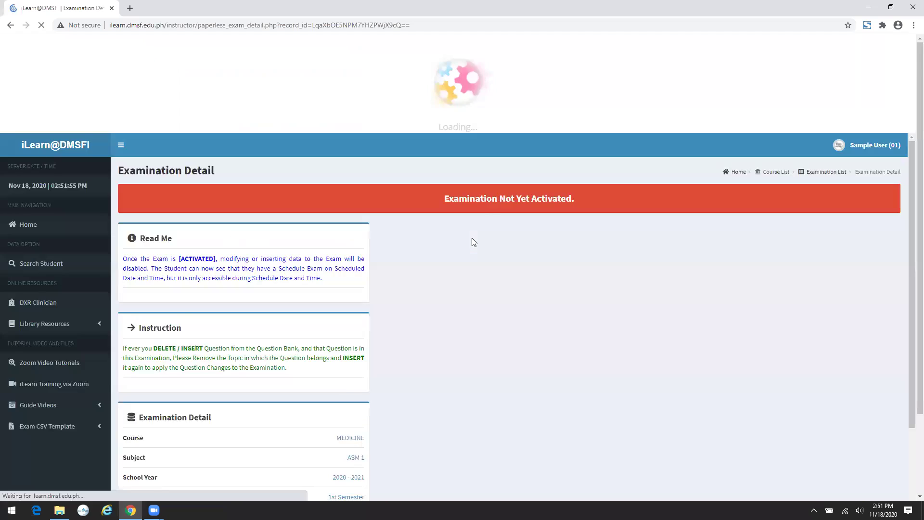
- Activate the paperless examination and confirm the activation
scroll(420, 246, down, 5)
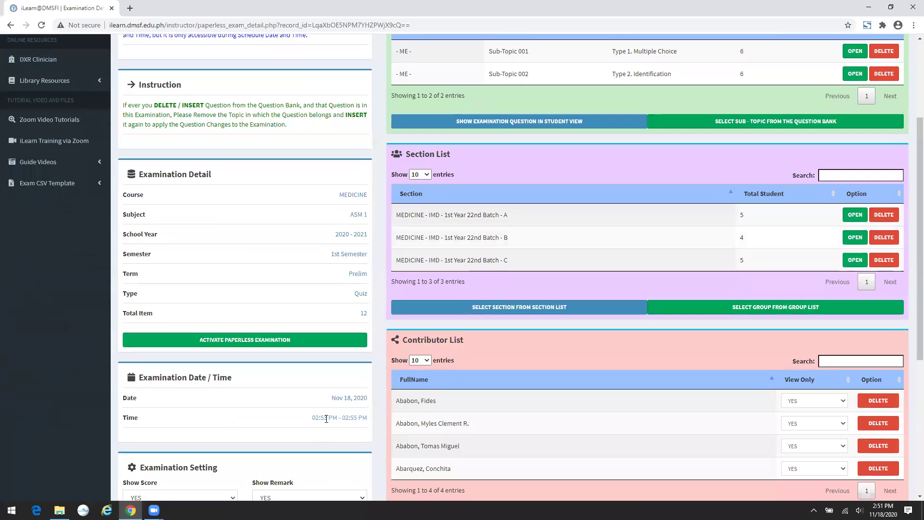
click(290, 339)
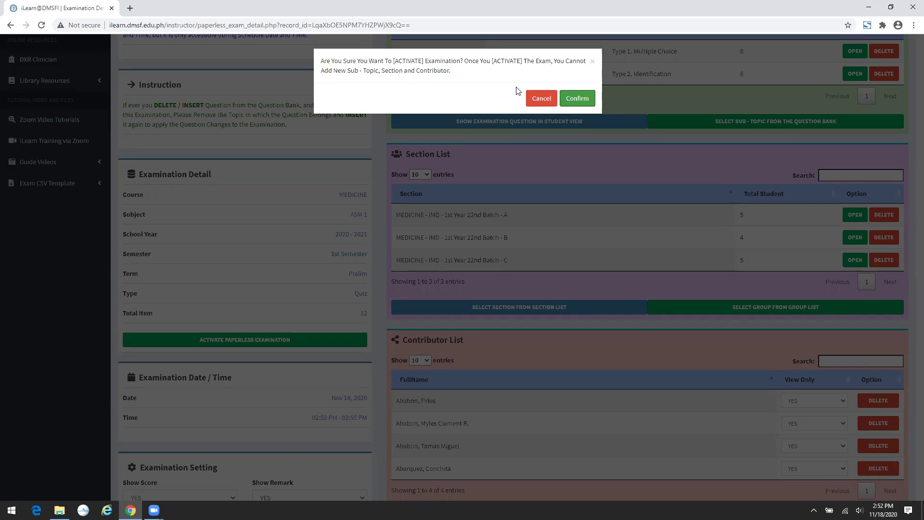
click(578, 98)
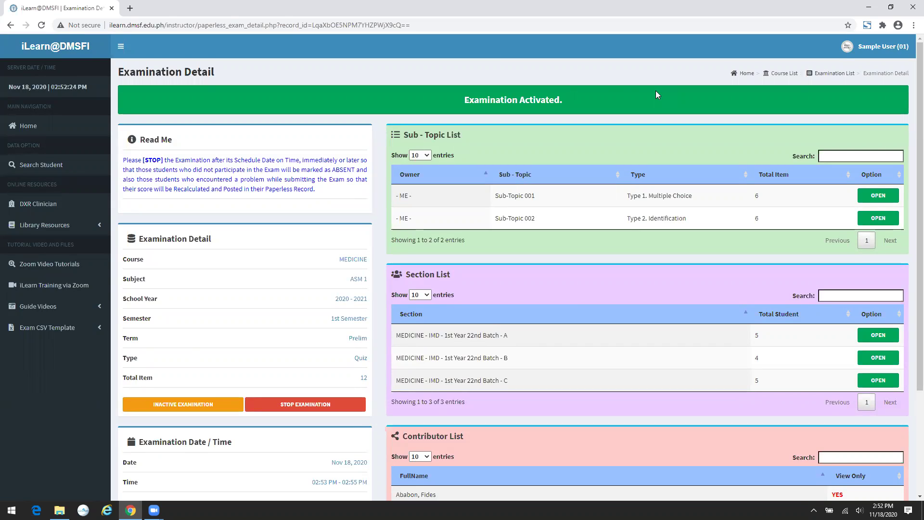
click(883, 48)
click(882, 48)
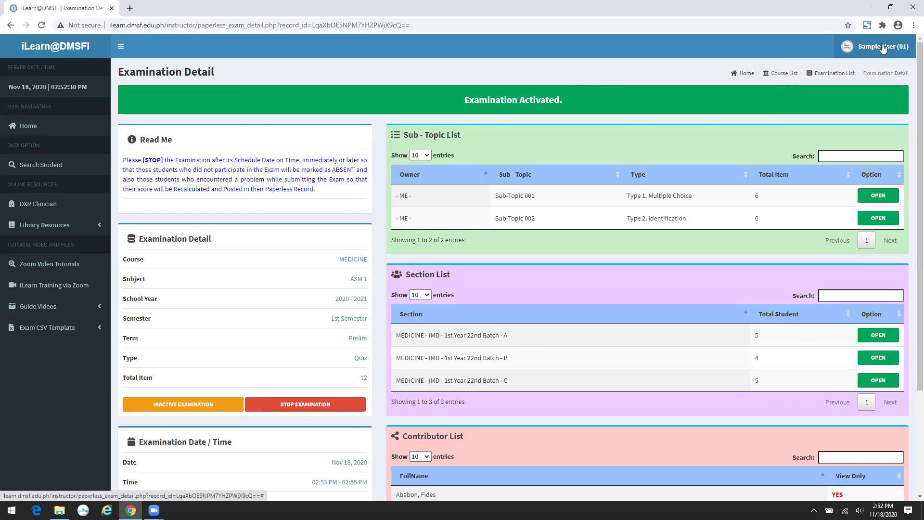
click(882, 48)
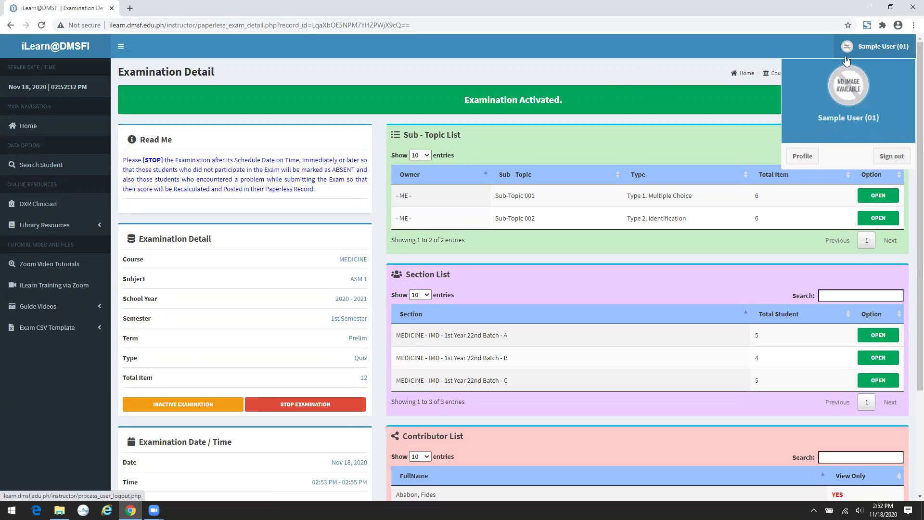
- Sign out of the instructor account and go to the site's /admin/ sign-in page
click(893, 157)
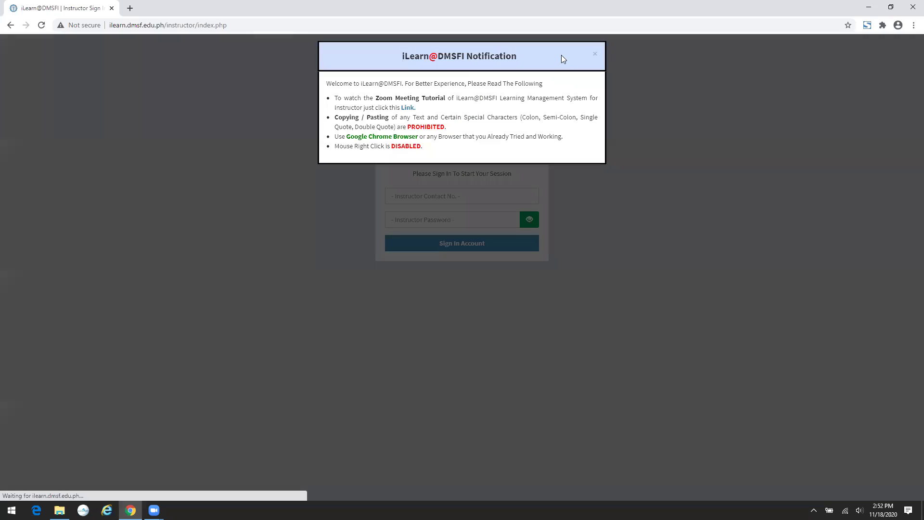
click(595, 54)
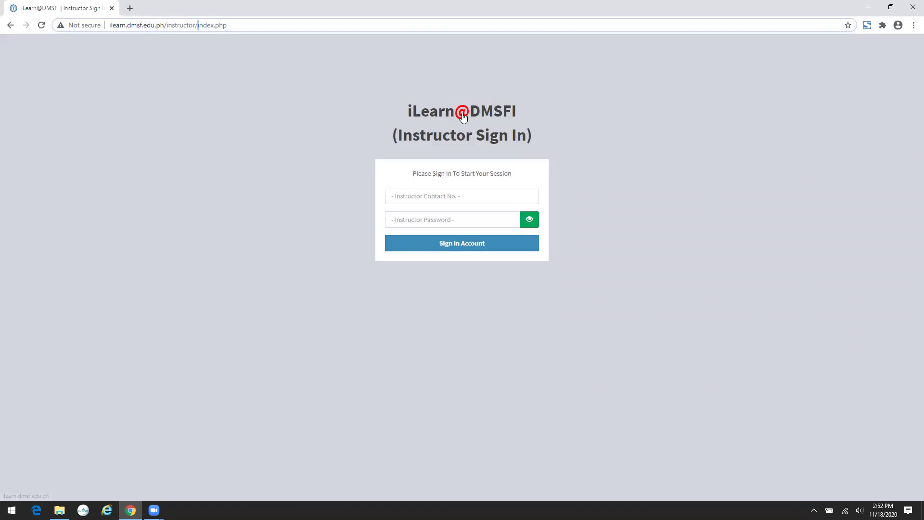
drag(227, 25, 164, 25)
key(BackSpace)
key(Return)
click(173, 25)
key(End)
text(/admin/)
key(Return)
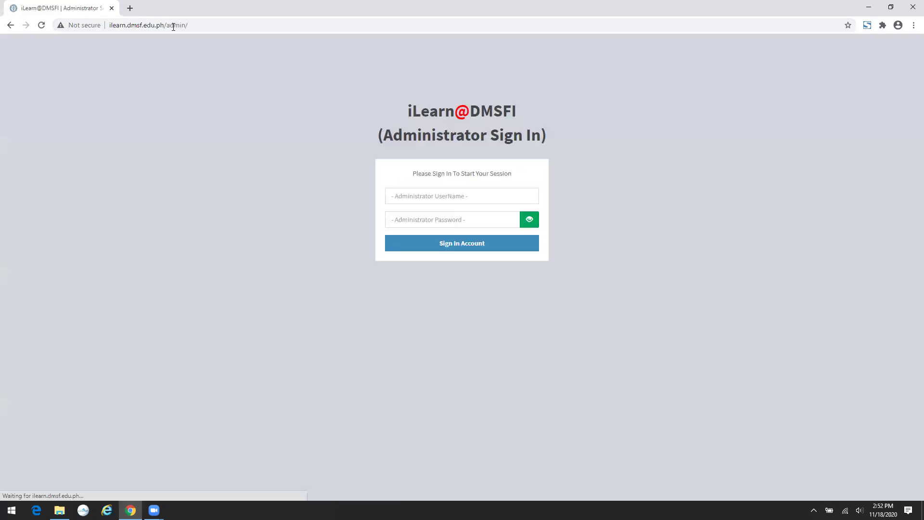
- Sign in with the administrator username and password, re-entering the password after a failed attempt
click(426, 194)
text(admin)
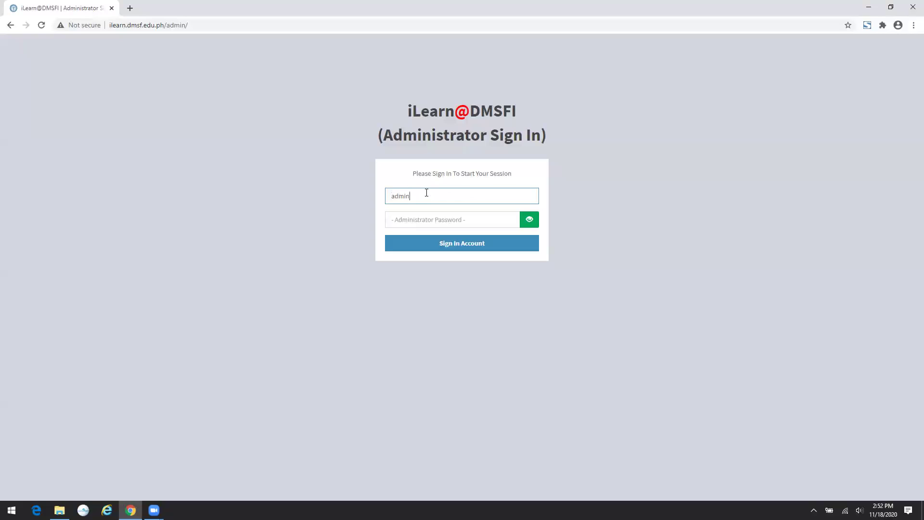
key(Tab)
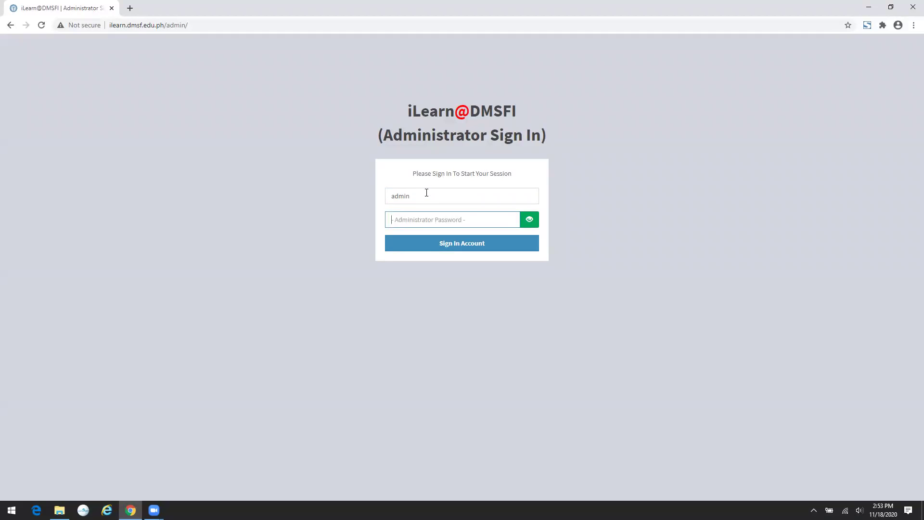
text(***************)
click(470, 244)
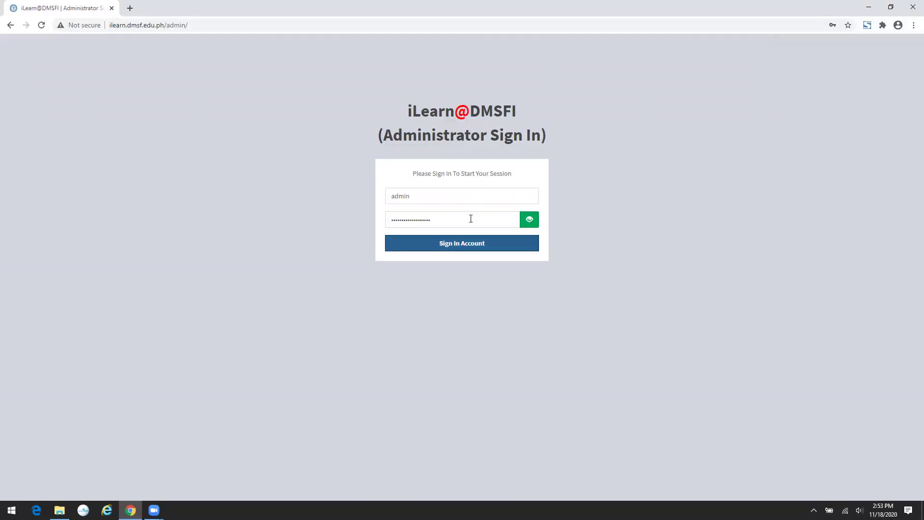
drag(470, 219, 351, 223)
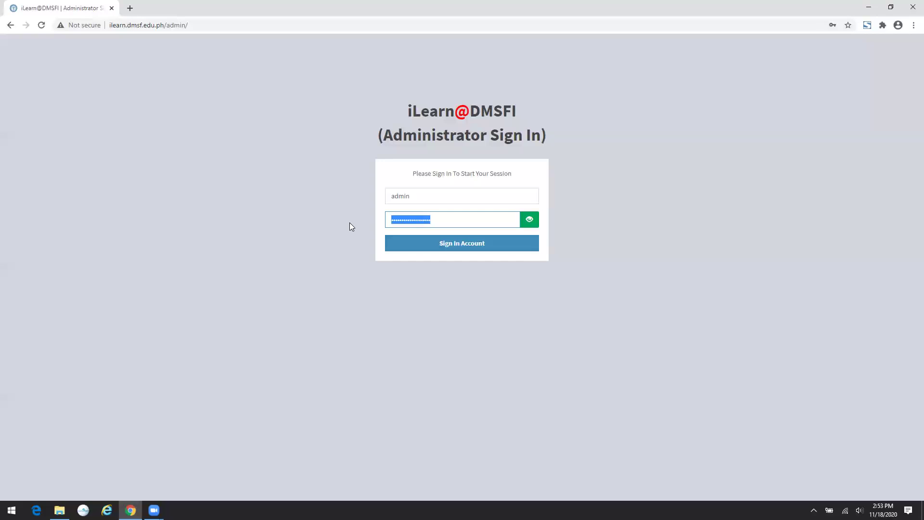
text(**********************)
click(473, 243)
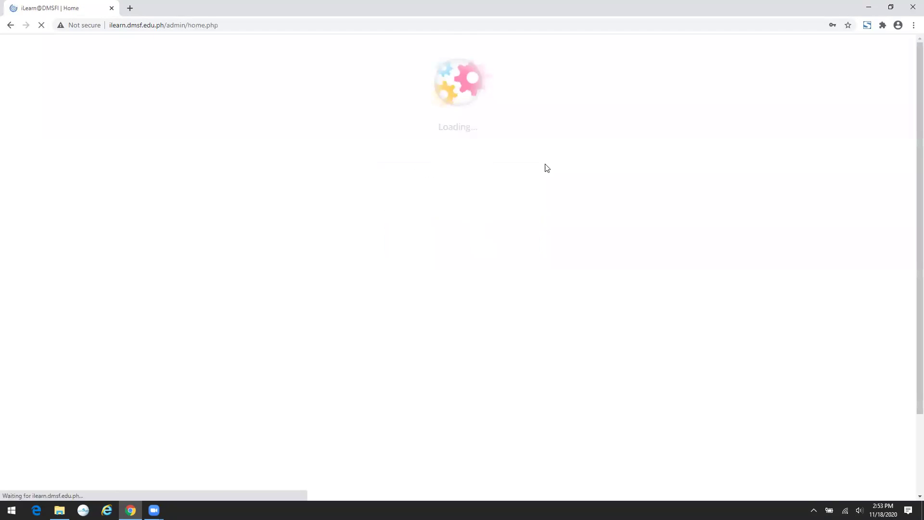
- Log in as the first student of MEDICINE's 1st Year 22nd Batch A from its access list
click(751, 144)
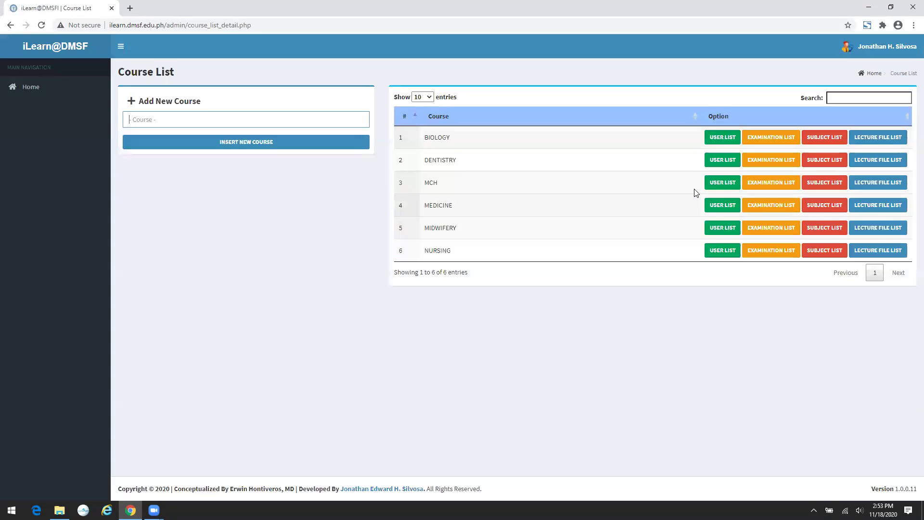
click(719, 207)
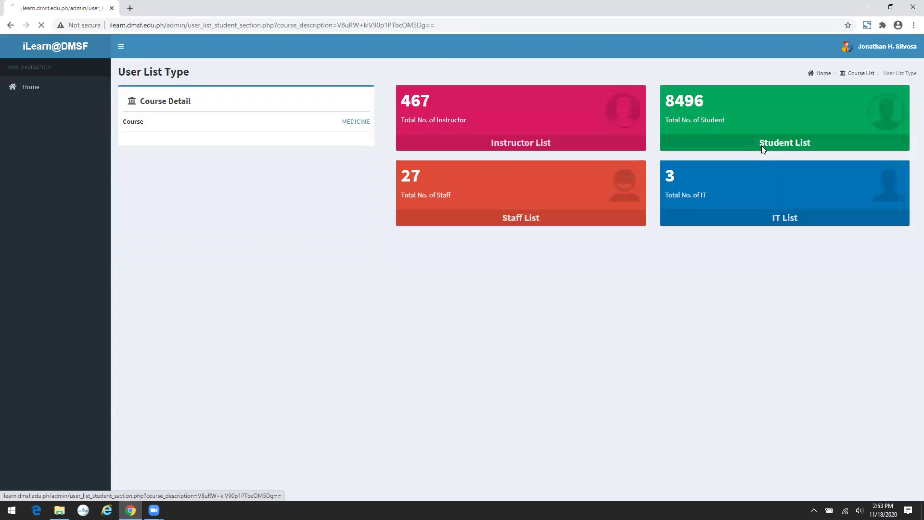
click(761, 145)
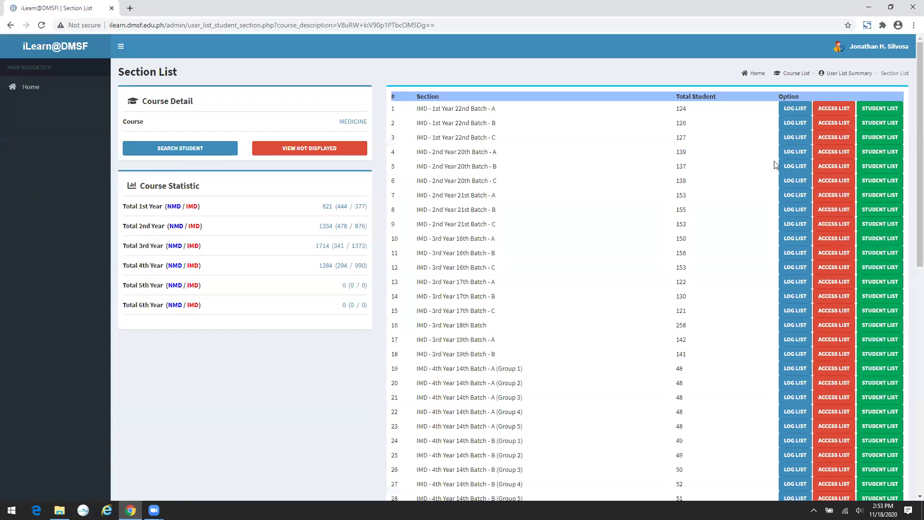
click(814, 144)
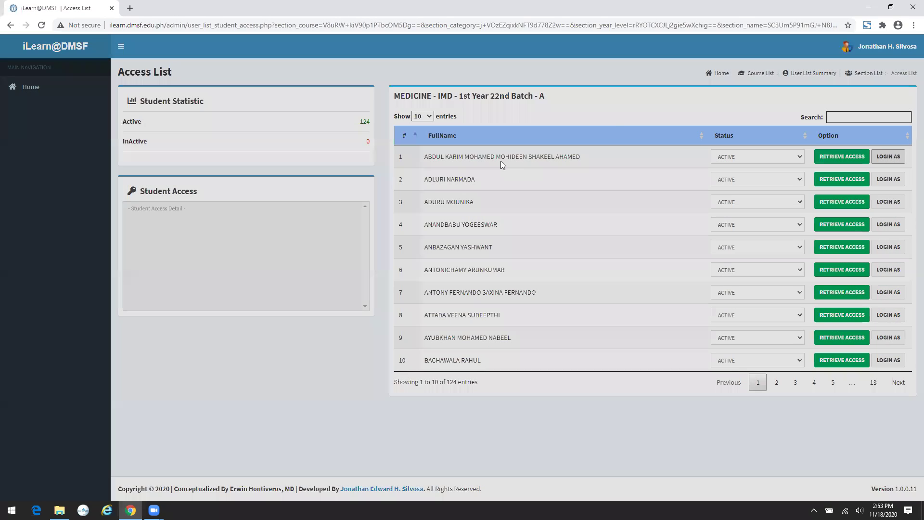
click(888, 154)
click(594, 99)
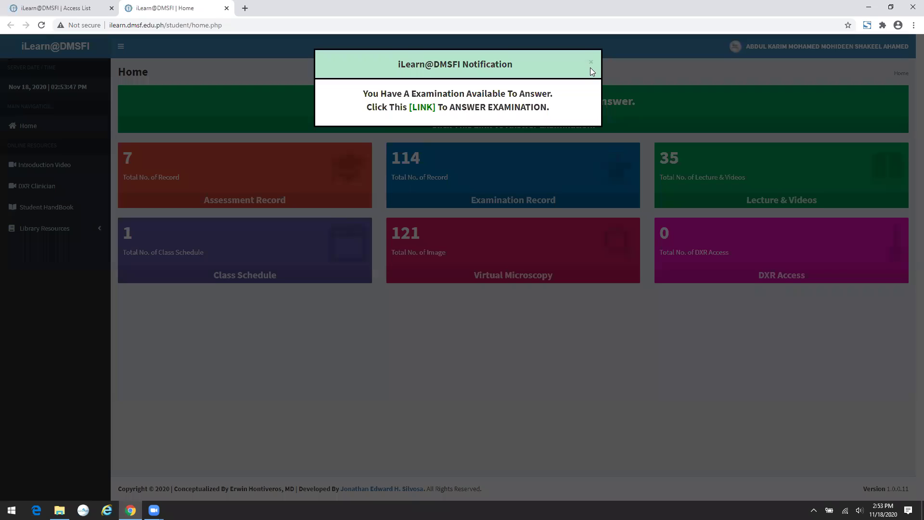
- Open the ASM 1 quiz from the notification link, dismissing the warning and during-examination notices
click(423, 108)
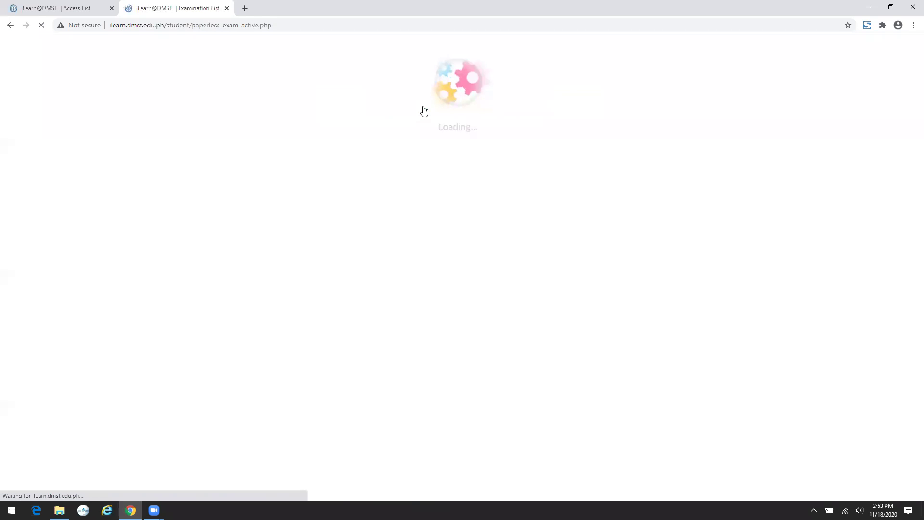
click(592, 63)
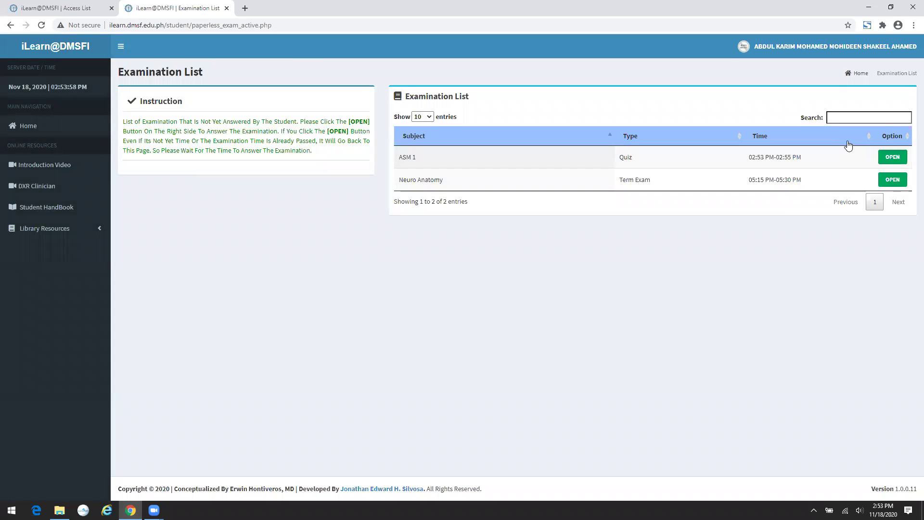
click(889, 157)
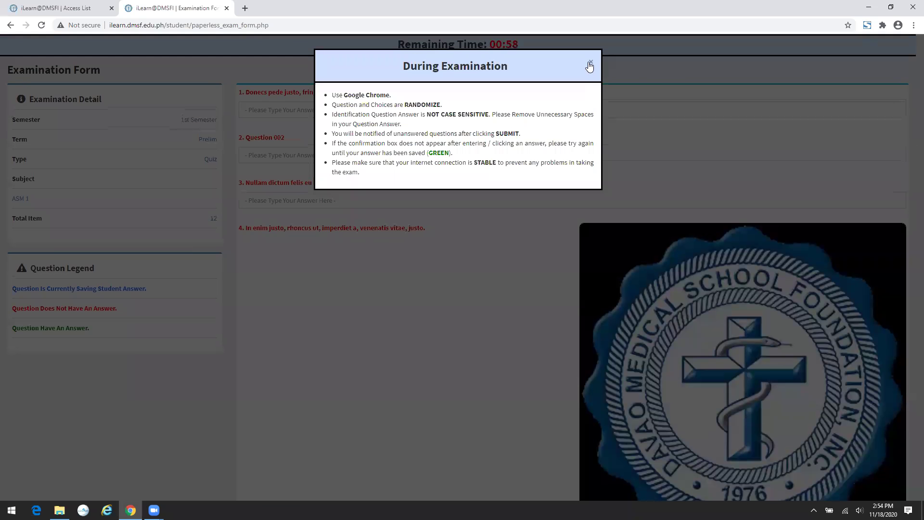
click(589, 63)
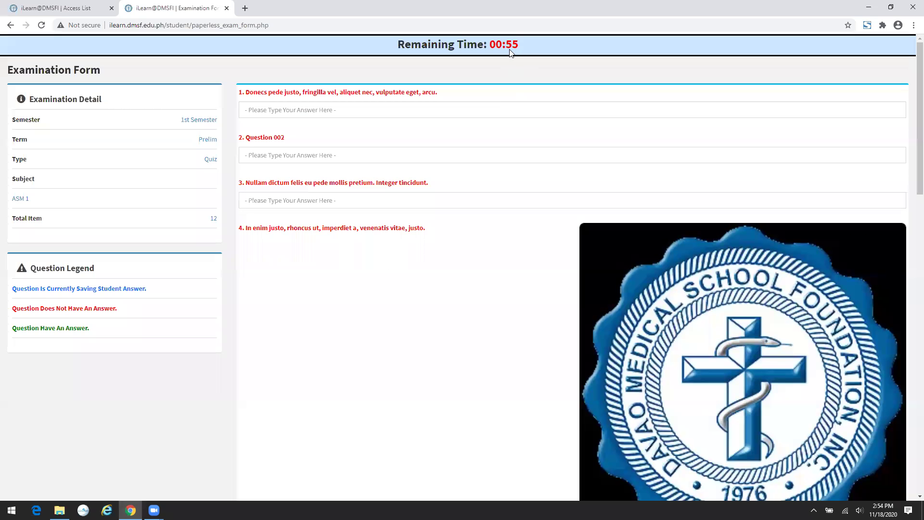
- Answer questions 1–6 with 11, 22, 33, 44, 55 and 66
click(474, 107)
text(11)
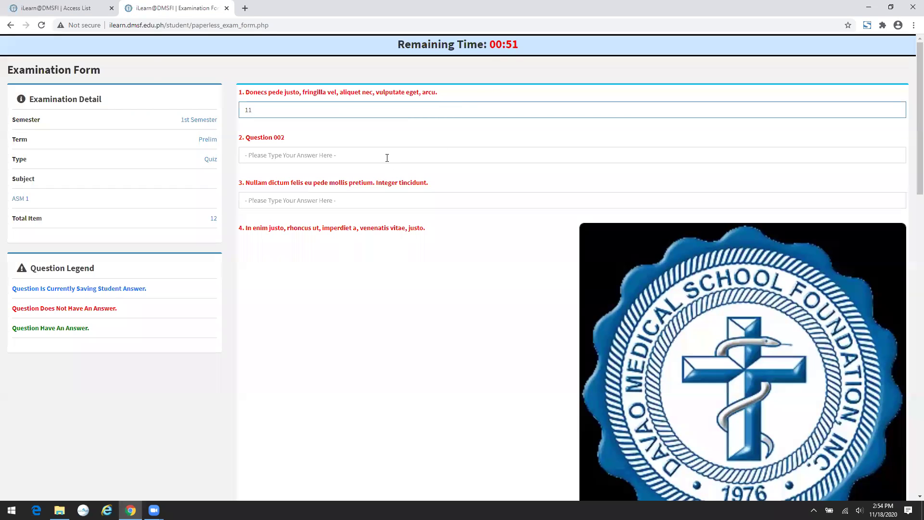
click(386, 158)
text(22)
click(346, 197)
text(33)
scroll(316, 324, down, 6)
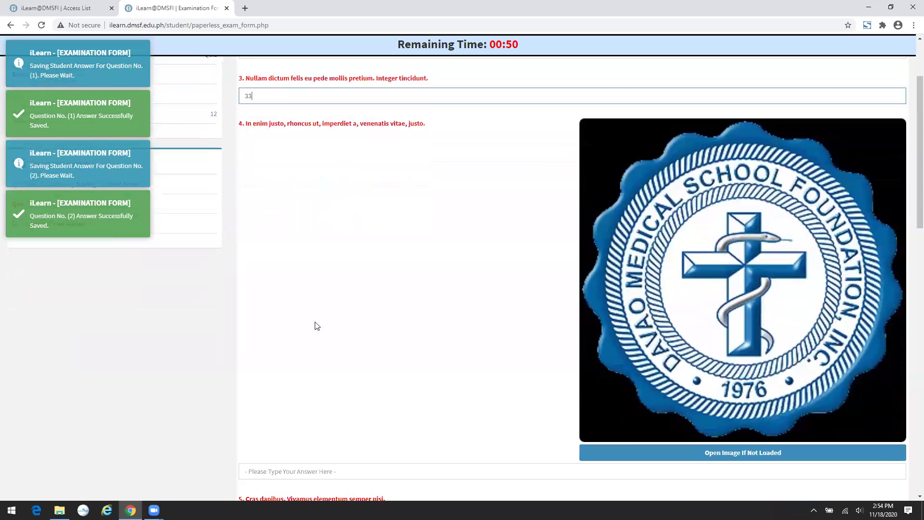
click(283, 289)
text(44)
click(284, 332)
text(55)
click(289, 375)
text(66)
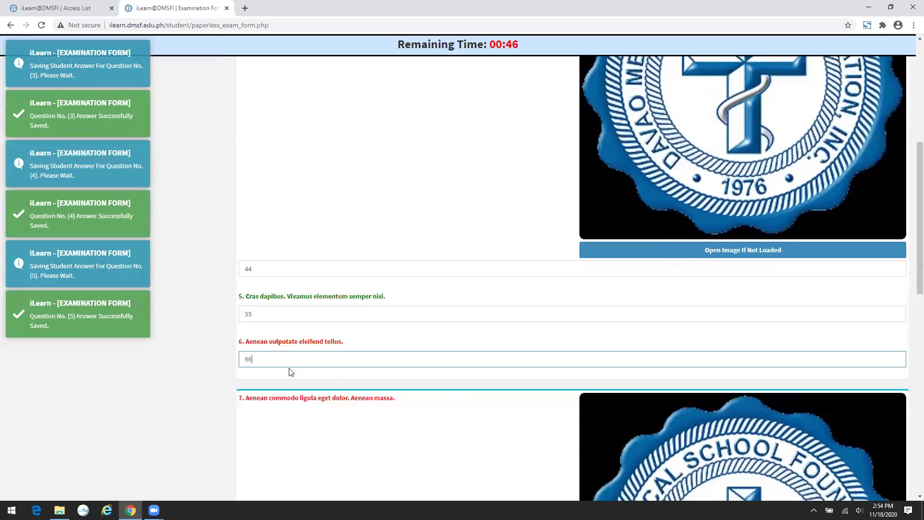
- Answer questions 7–11 with Voltage, Choices A, 756 watts, Temperature and Work
scroll(293, 320, down, 8)
scroll(310, 273, down, 4)
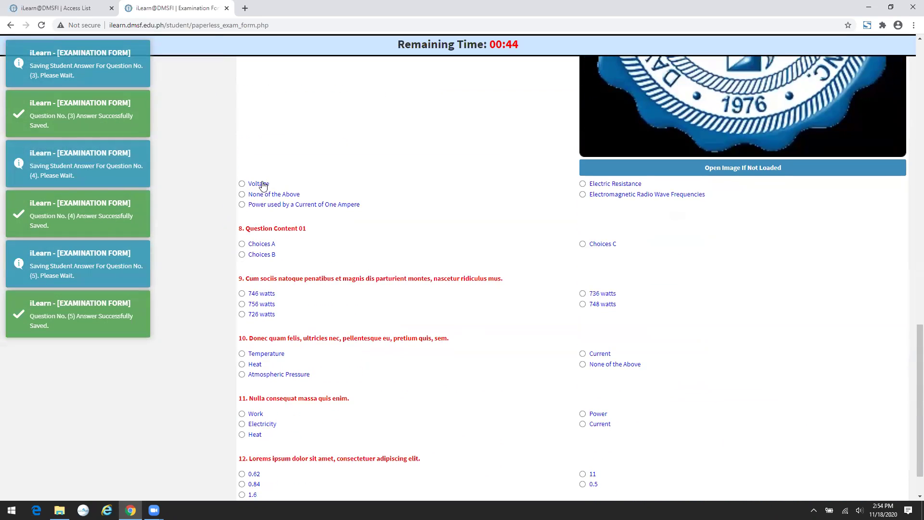
click(262, 183)
click(261, 247)
click(256, 304)
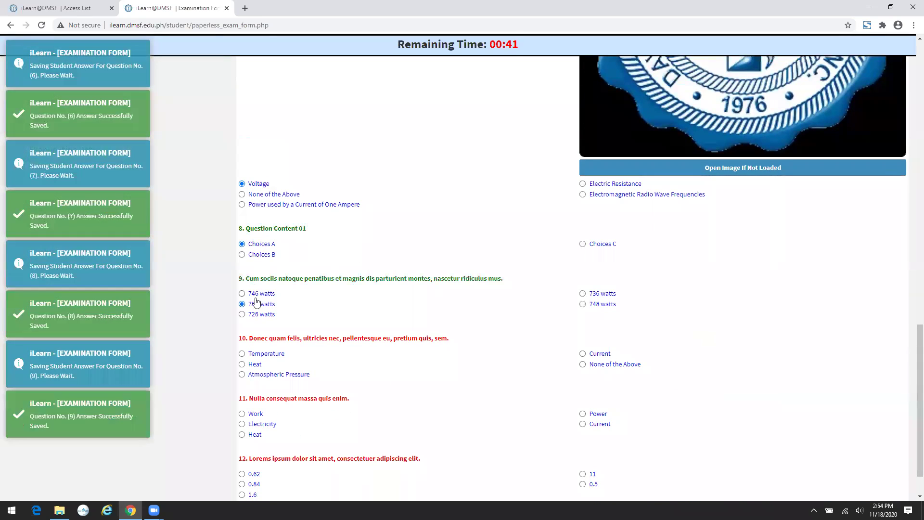
scroll(262, 303, down, 1)
click(267, 308)
click(247, 366)
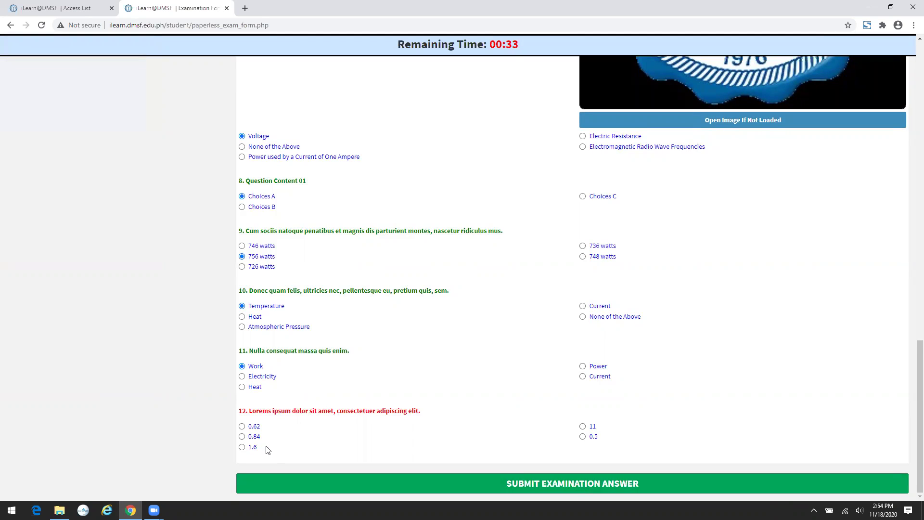
- Attempt submission, dismiss the unanswered-question error, and answer question 12 with 0.62
click(605, 482)
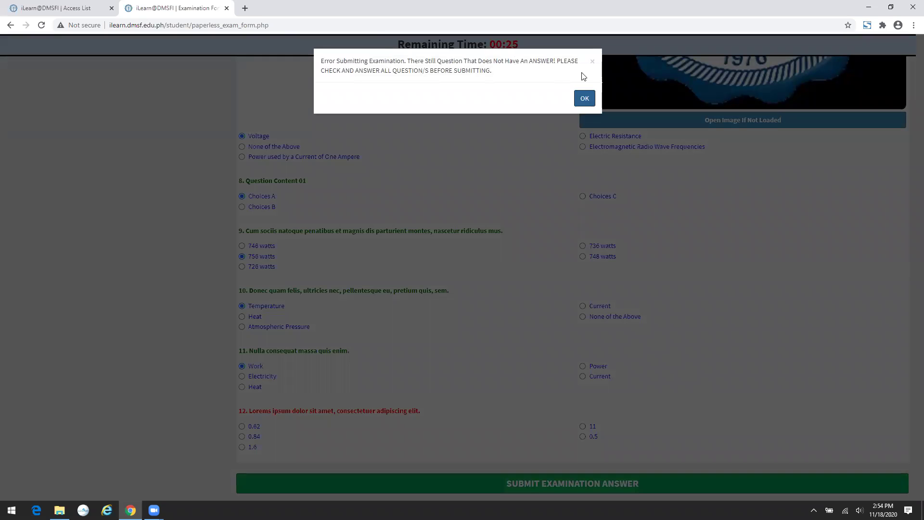
click(584, 99)
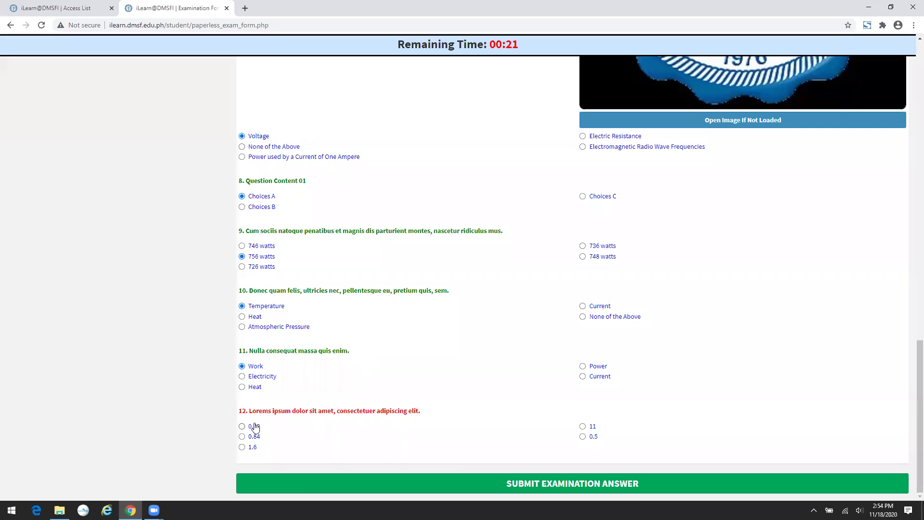
click(255, 427)
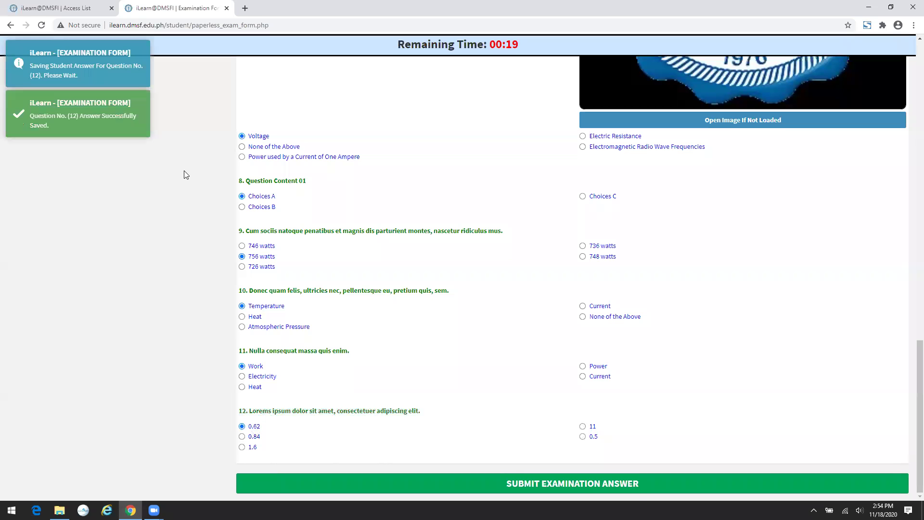
scroll(187, 170, up, 4)
scroll(187, 169, up, 10)
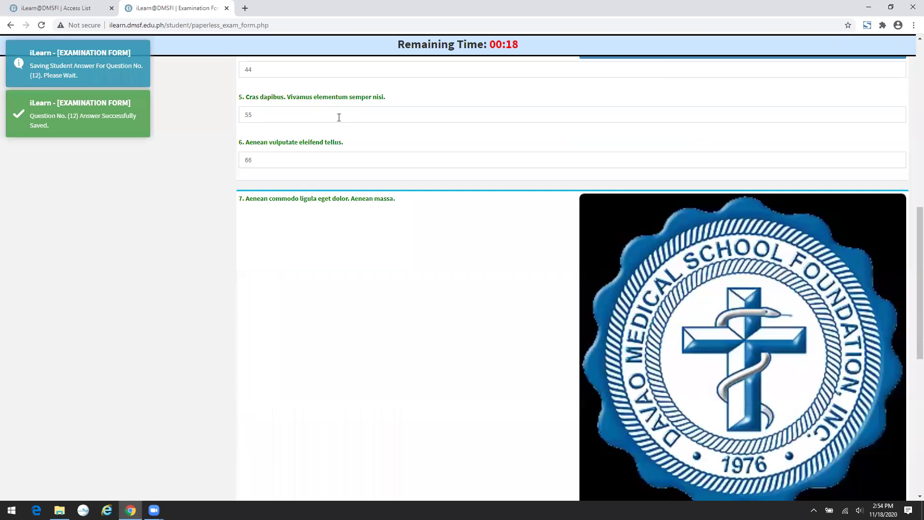
scroll(525, 50, up, 6)
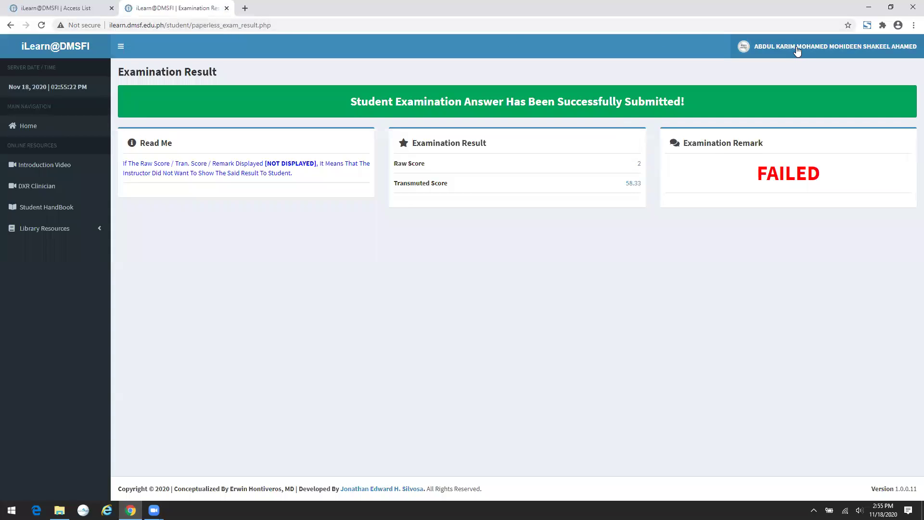
- Sign out of the student account and sign in as instructor with the contact number and password
click(815, 47)
click(900, 156)
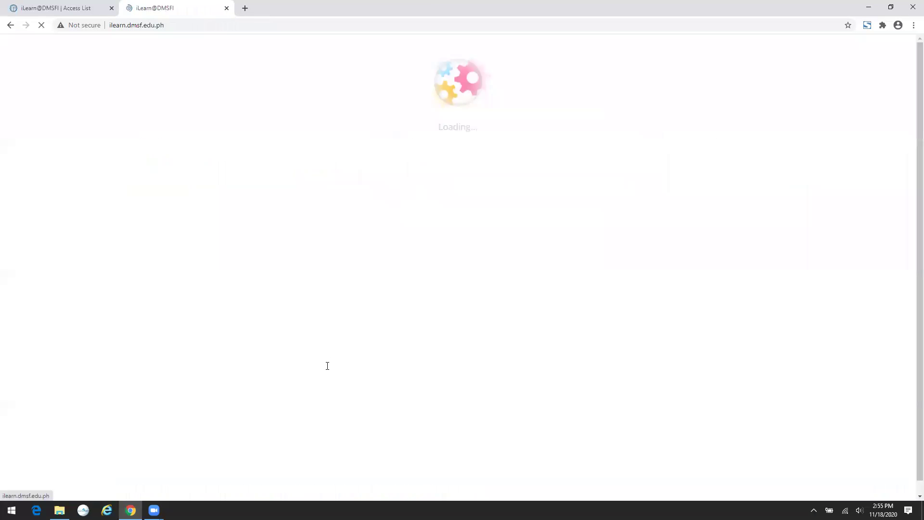
click(280, 395)
click(451, 283)
click(454, 196)
click(461, 218)
text(****)
click(475, 239)
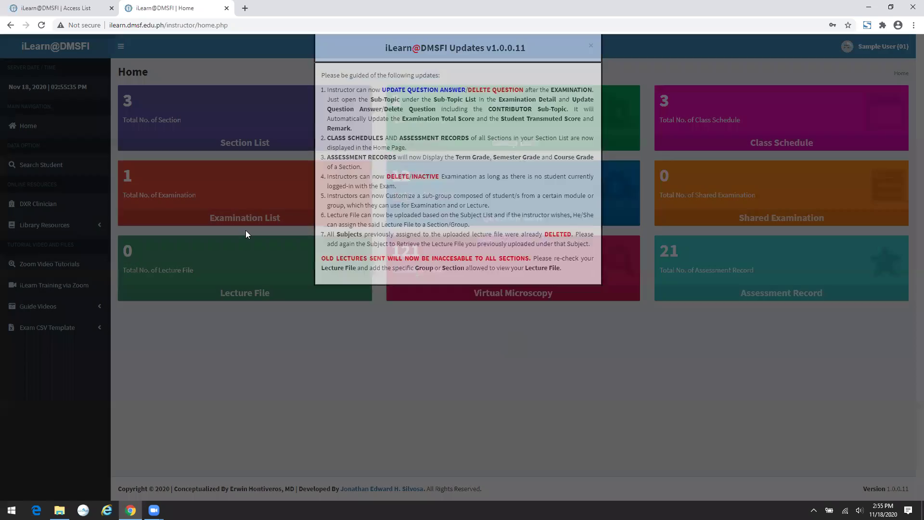
- Open the MEDICINE course's ASM 1 examination details from the Examination List
click(249, 227)
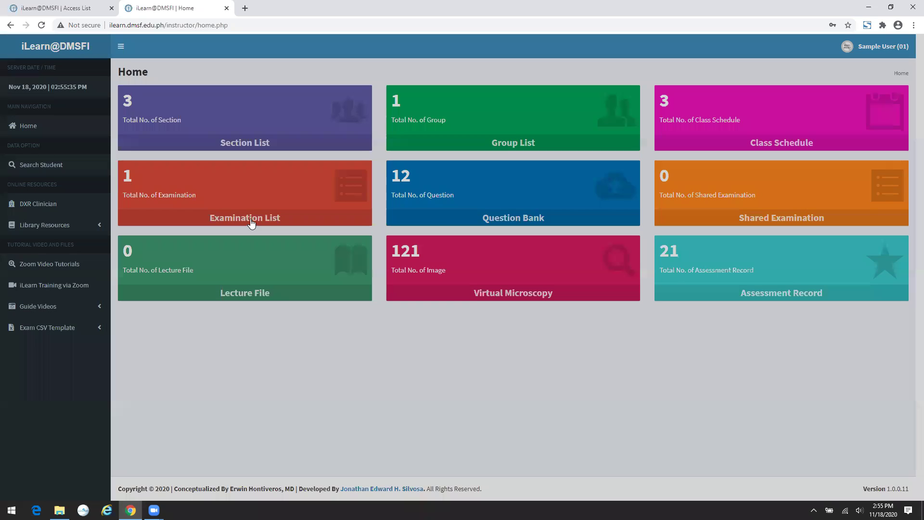
click(250, 223)
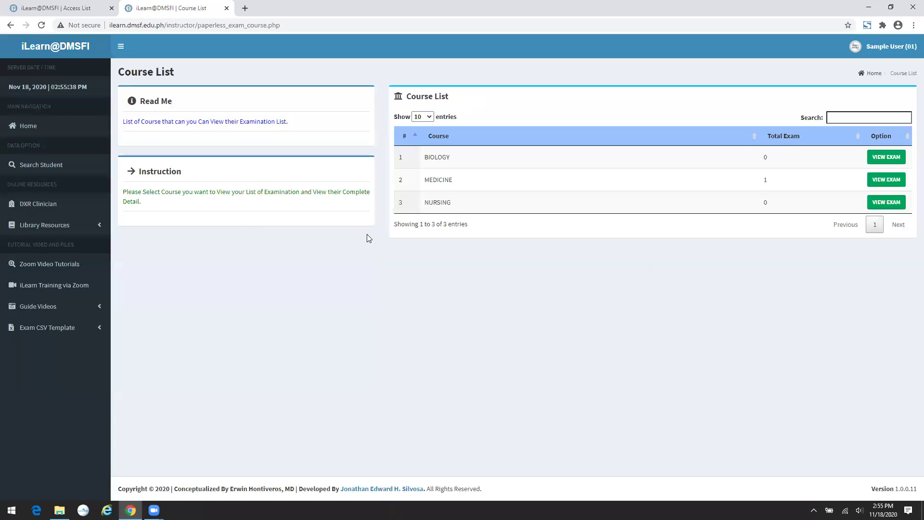
click(895, 181)
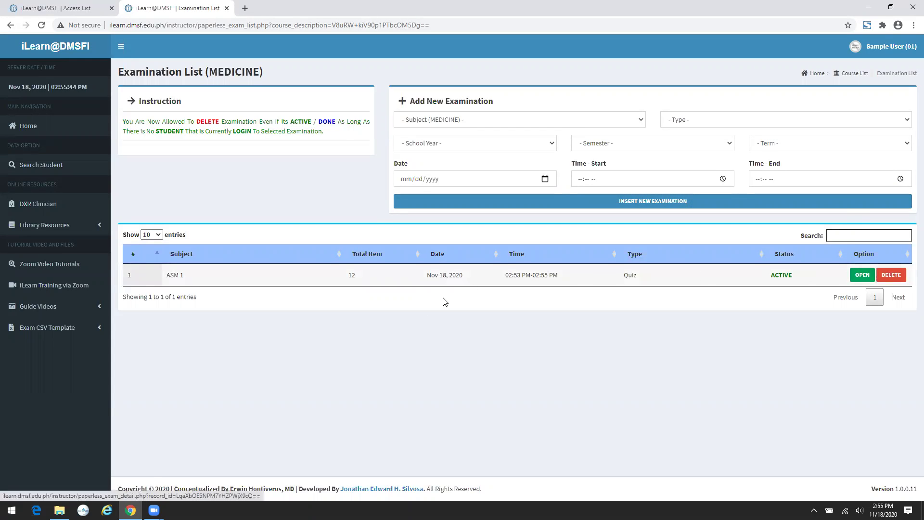
click(852, 278)
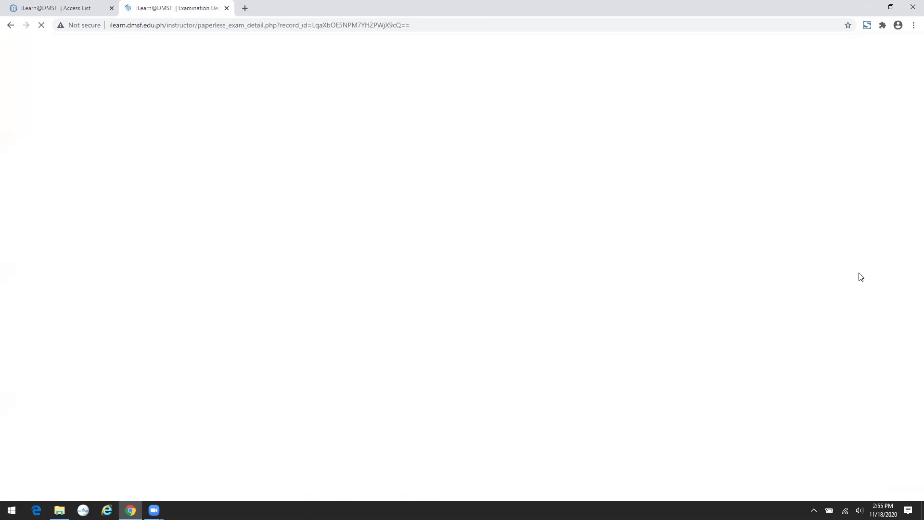
- Review the ASM 1 Examination Detail page and request stopping the examination
click(496, 26)
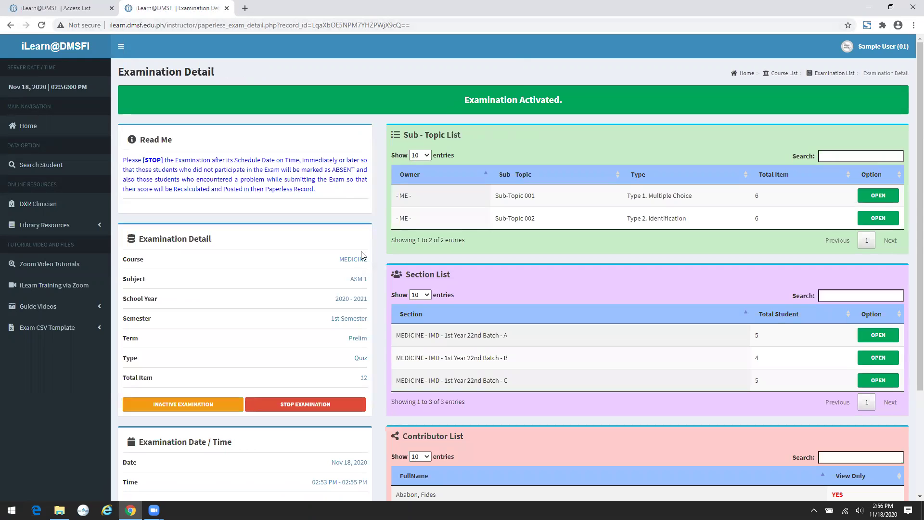
scroll(359, 250, down, 1)
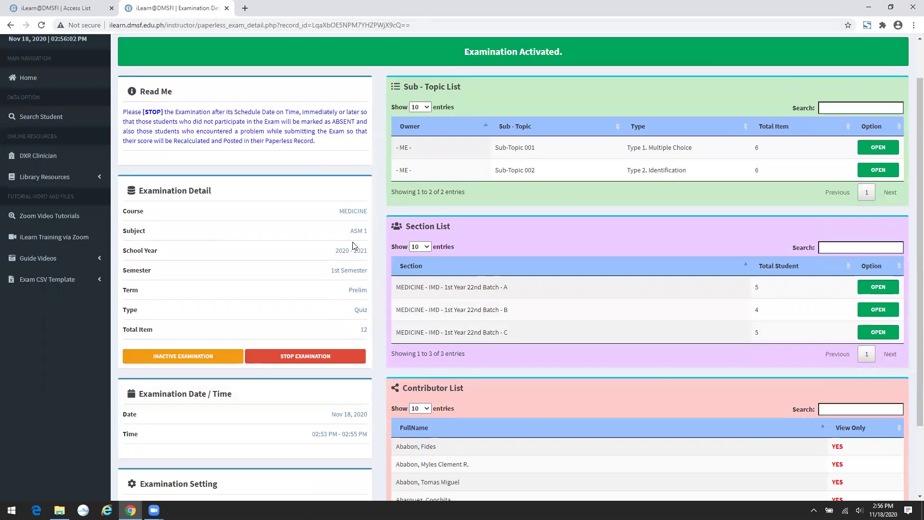
scroll(353, 245, up, 1)
scroll(497, 301, down, 3)
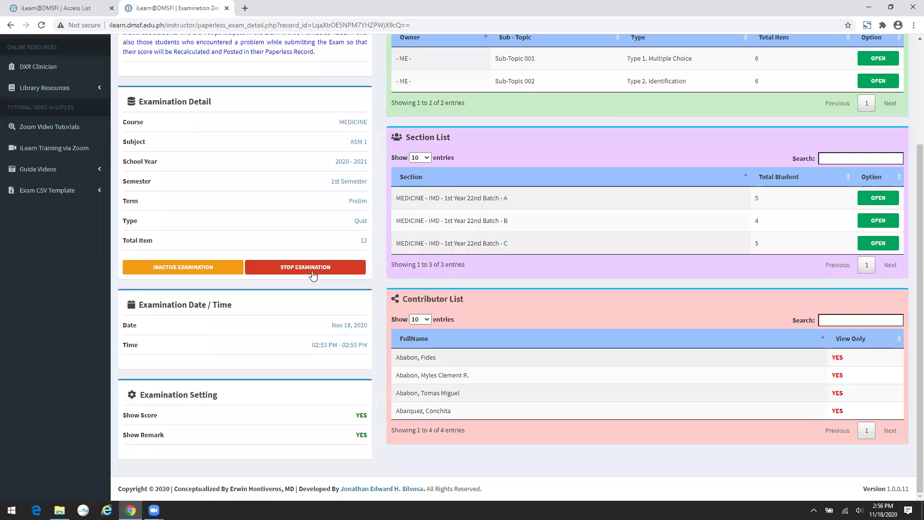
click(313, 267)
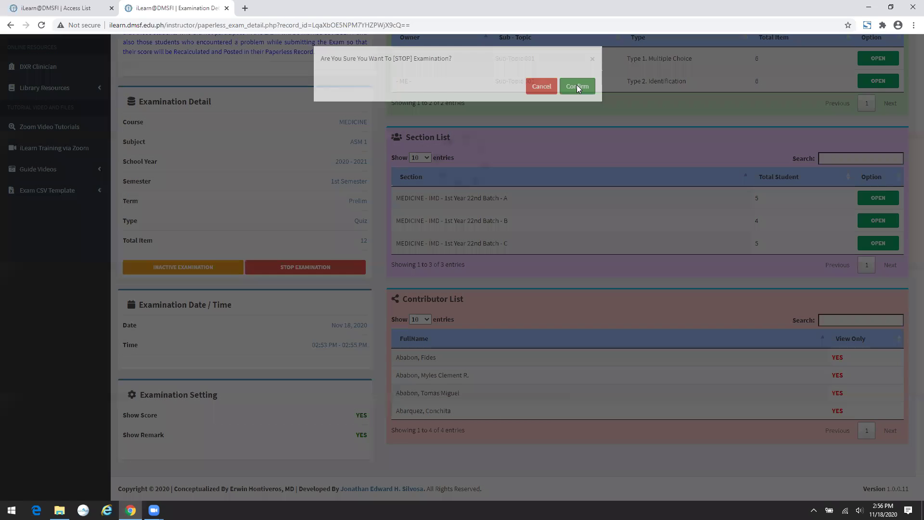
- Confirm stopping the ASM 1 examination and open Batch A's results
click(577, 88)
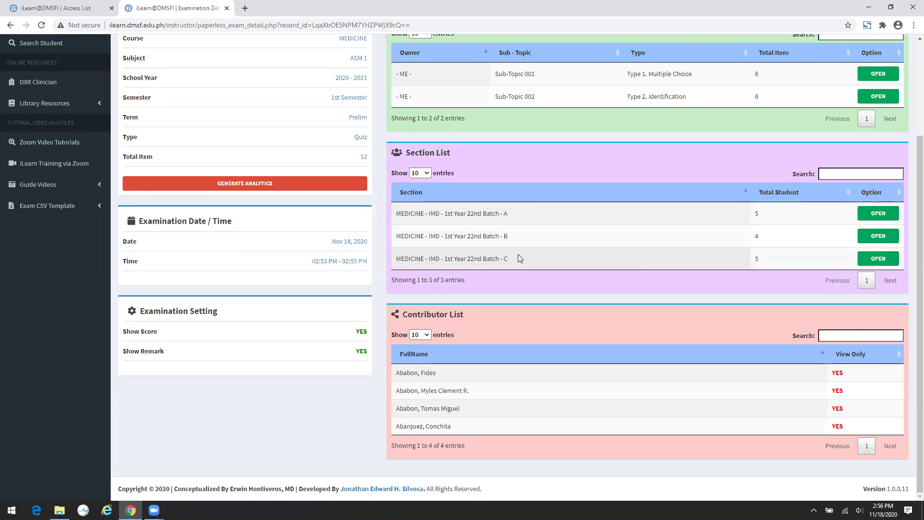
click(869, 218)
scroll(869, 219, down, 1)
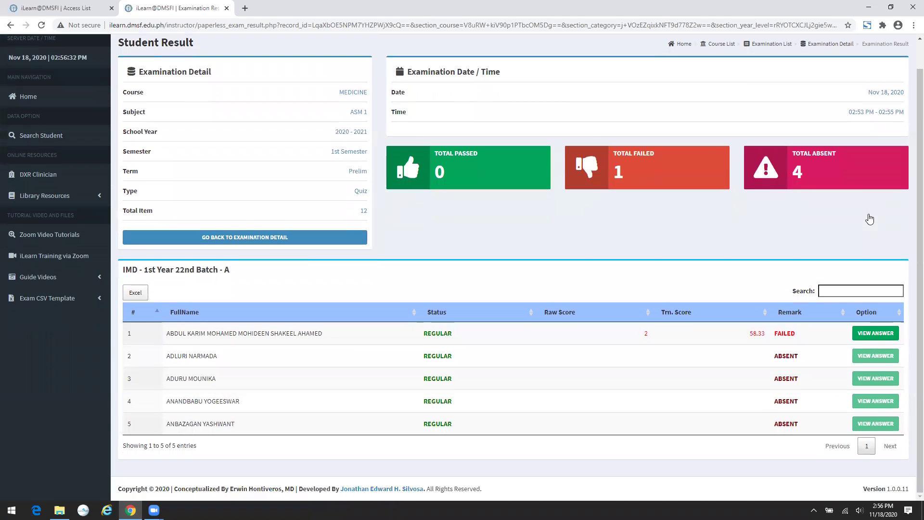
scroll(702, 189, up, 1)
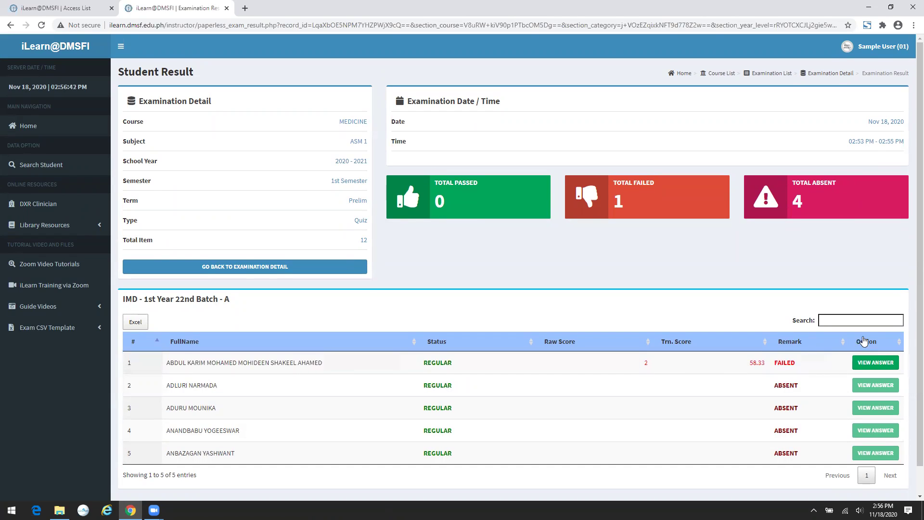
- Review the first Batch A student's answer sheet, scored 2/12 and FAILED
click(881, 366)
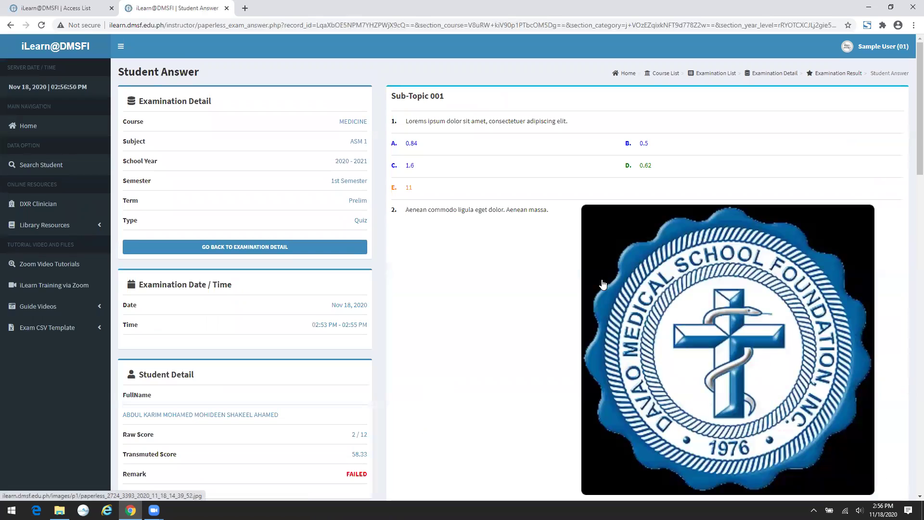
scroll(469, 222, down, 1)
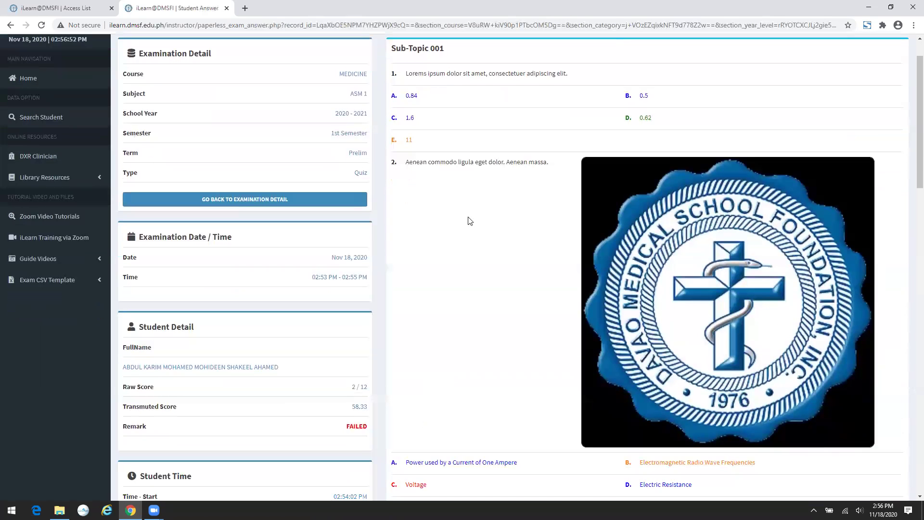
scroll(469, 221, down, 6)
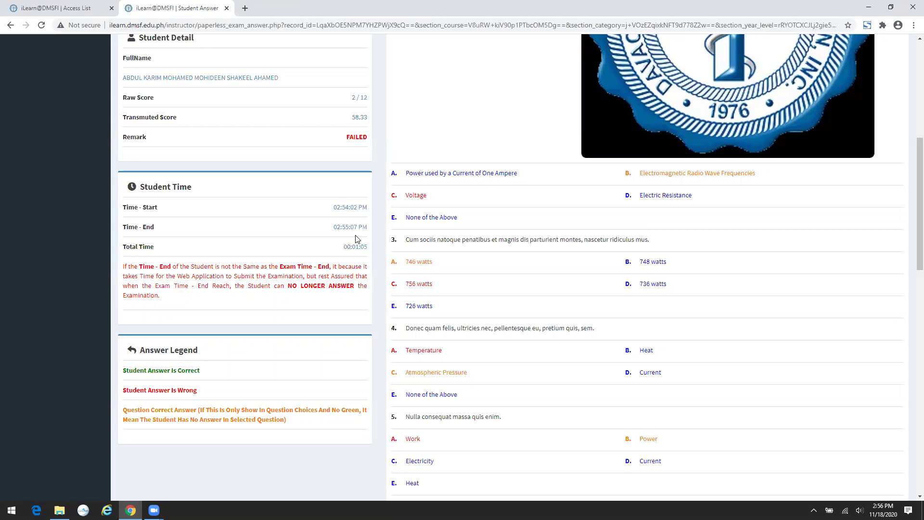
scroll(625, 241, down, 3)
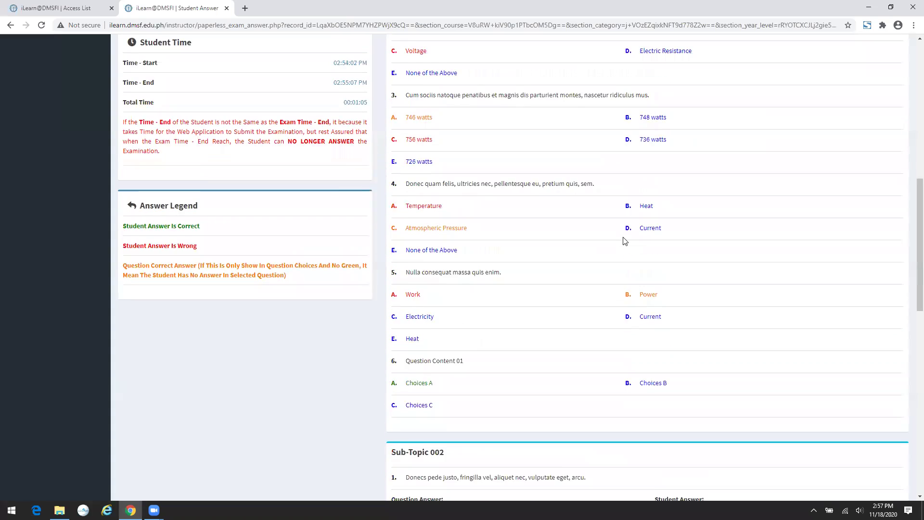
scroll(624, 241, down, 7)
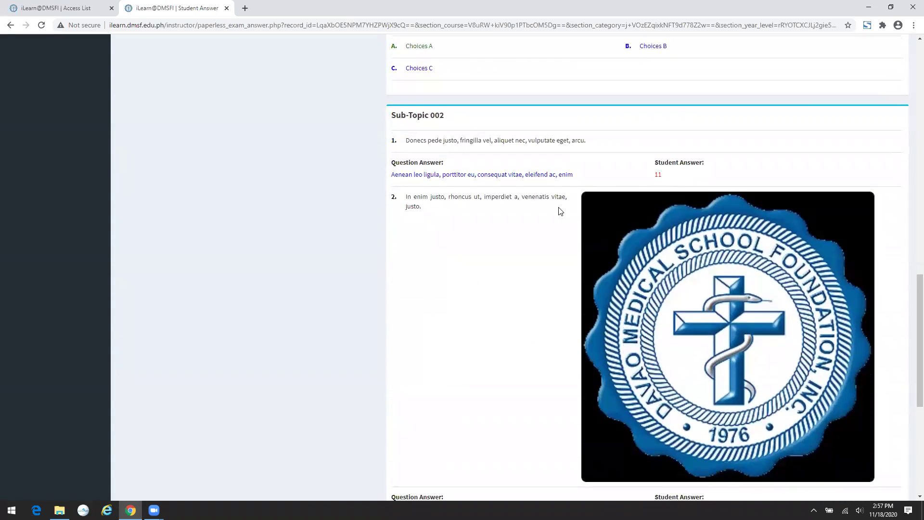
scroll(672, 181, down, 5)
scroll(670, 184, down, 1)
scroll(671, 184, up, 2)
scroll(671, 184, down, 2)
scroll(672, 187, up, 10)
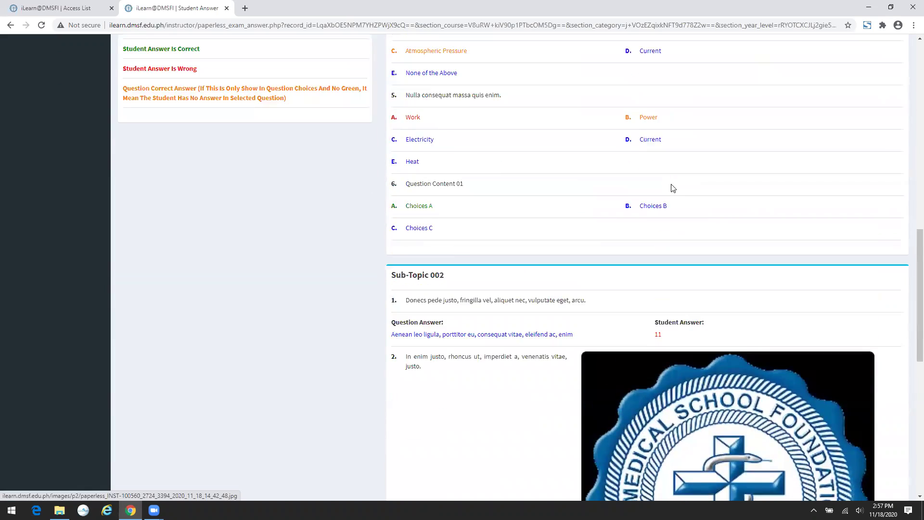
scroll(672, 187, up, 5)
scroll(672, 188, up, 2)
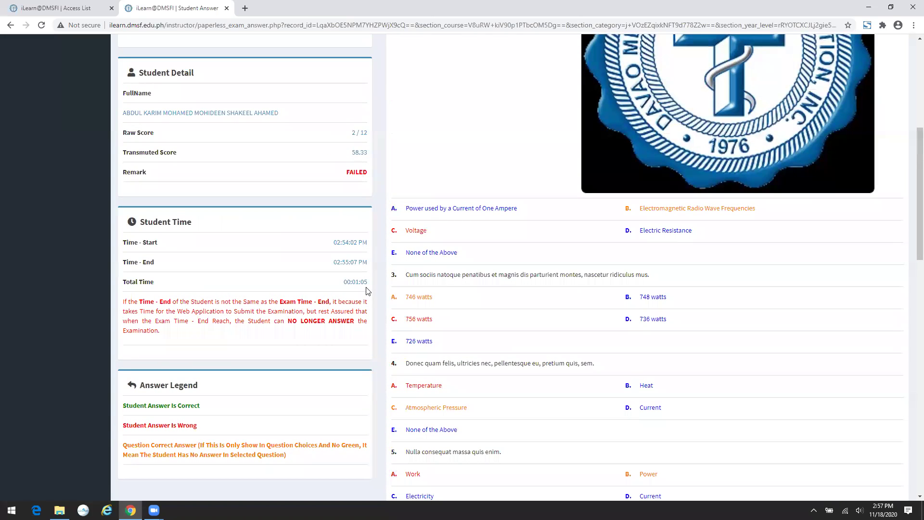
scroll(367, 290, up, 4)
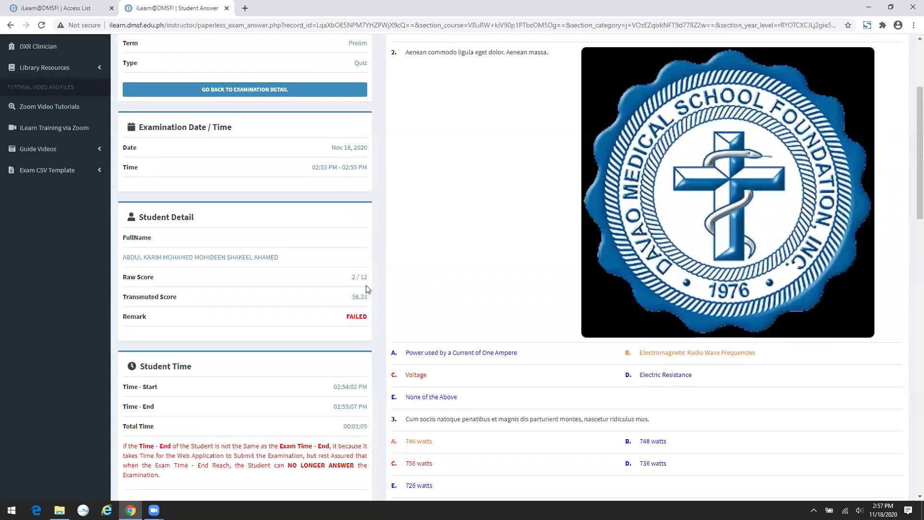
scroll(367, 290, up, 2)
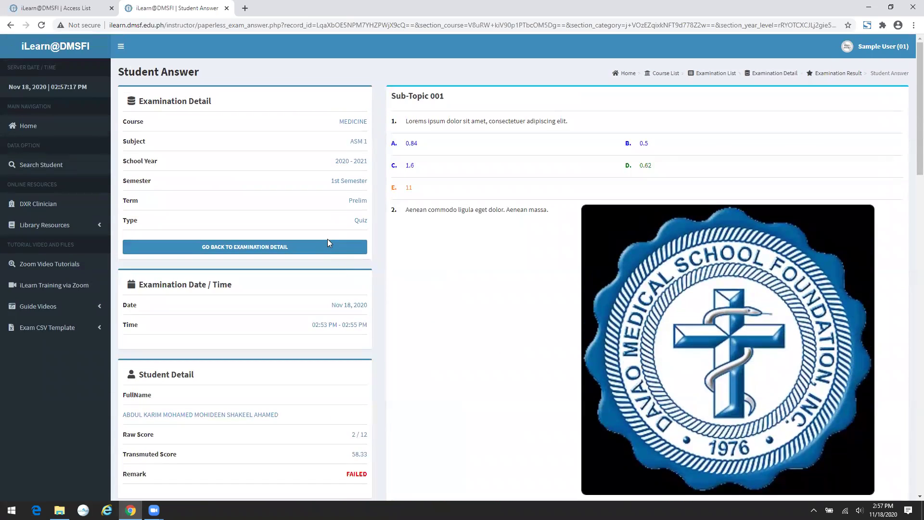
click(837, 73)
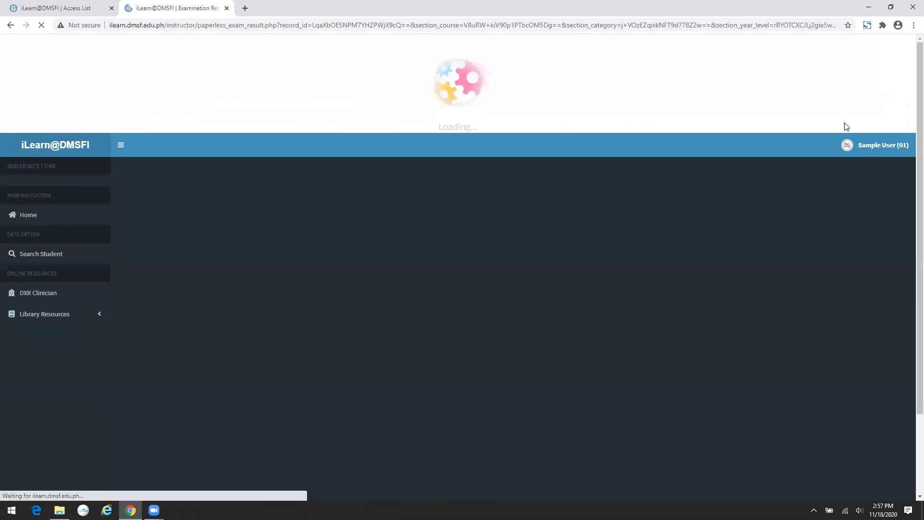
click(707, 27)
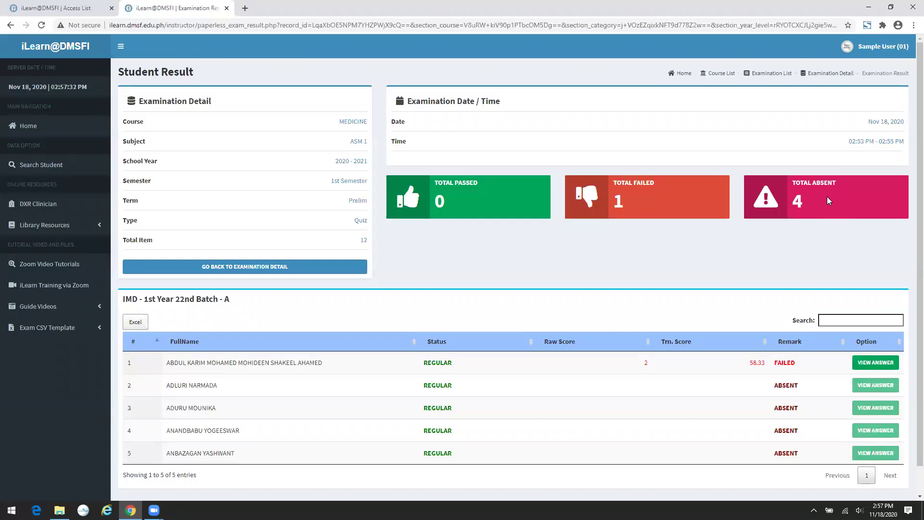
click(315, 272)
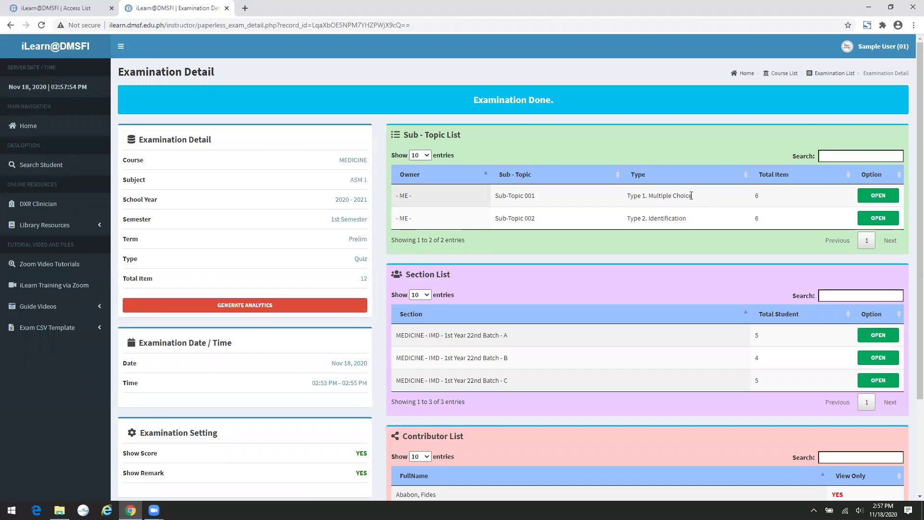
click(886, 195)
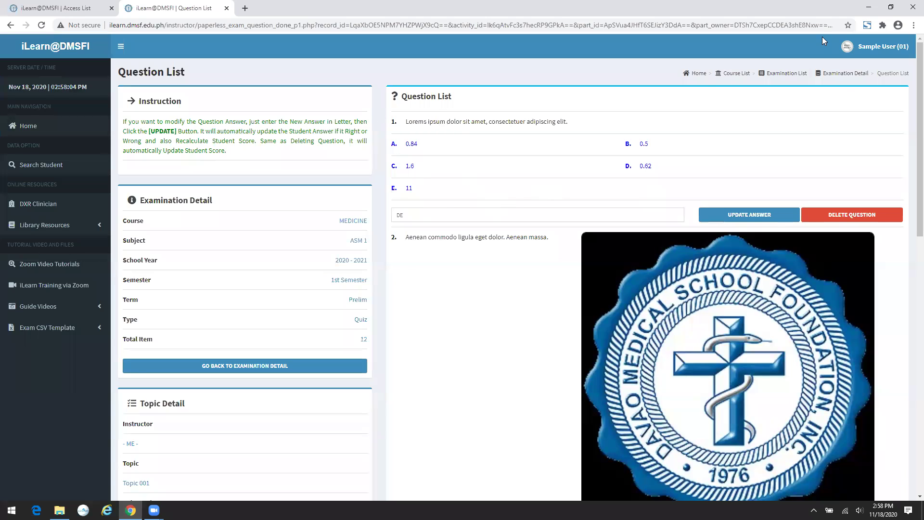
click(845, 77)
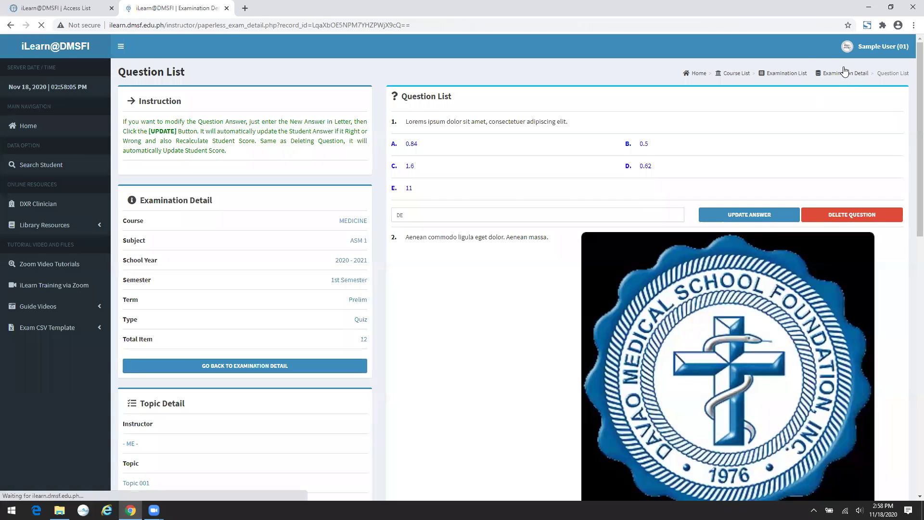
click(665, 20)
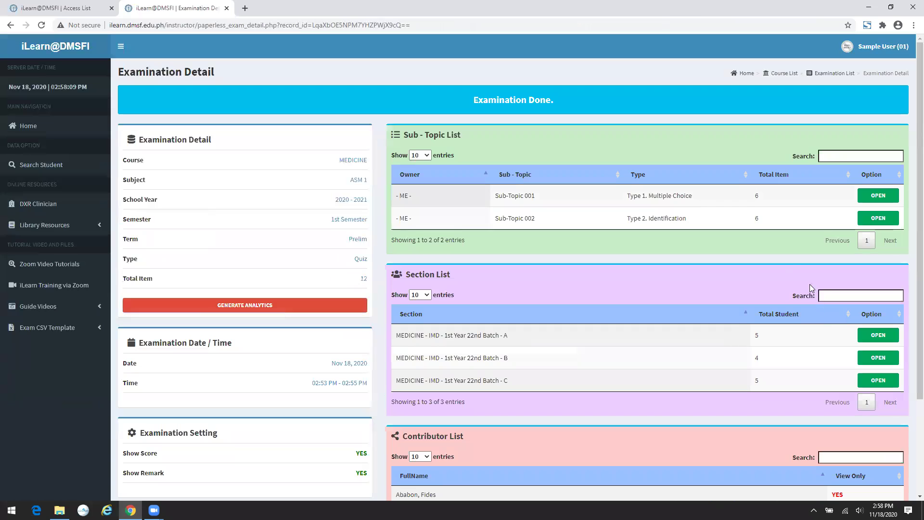
click(878, 335)
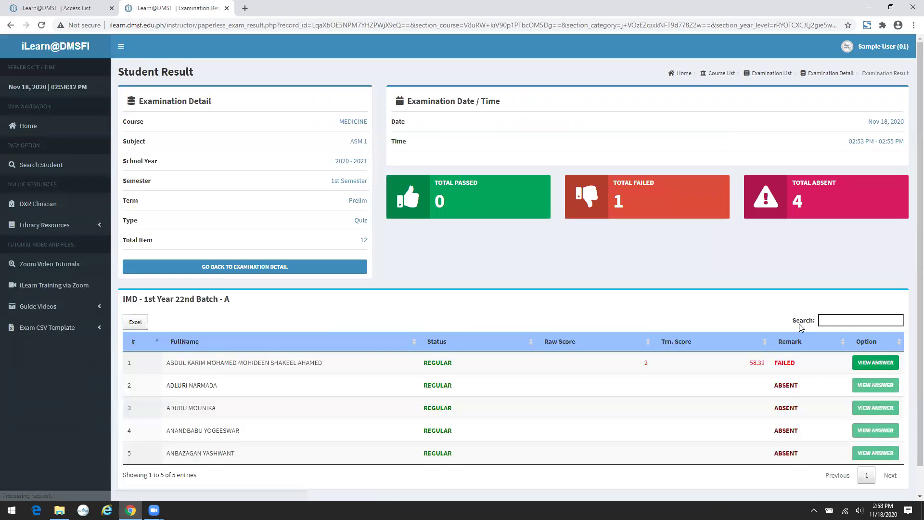
click(869, 367)
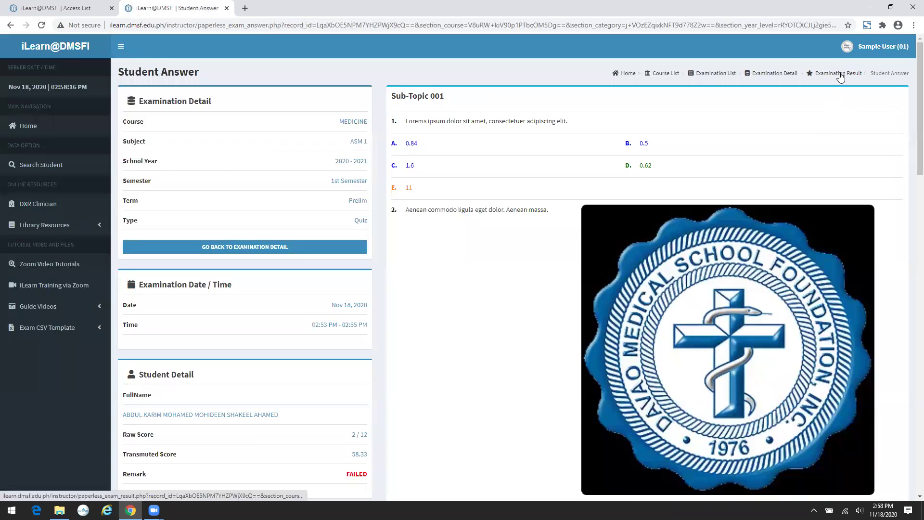
click(840, 74)
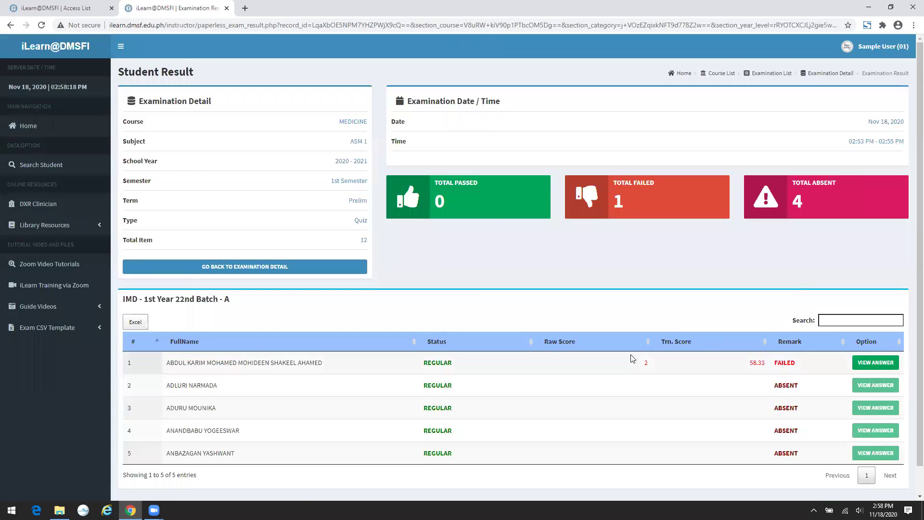
click(869, 362)
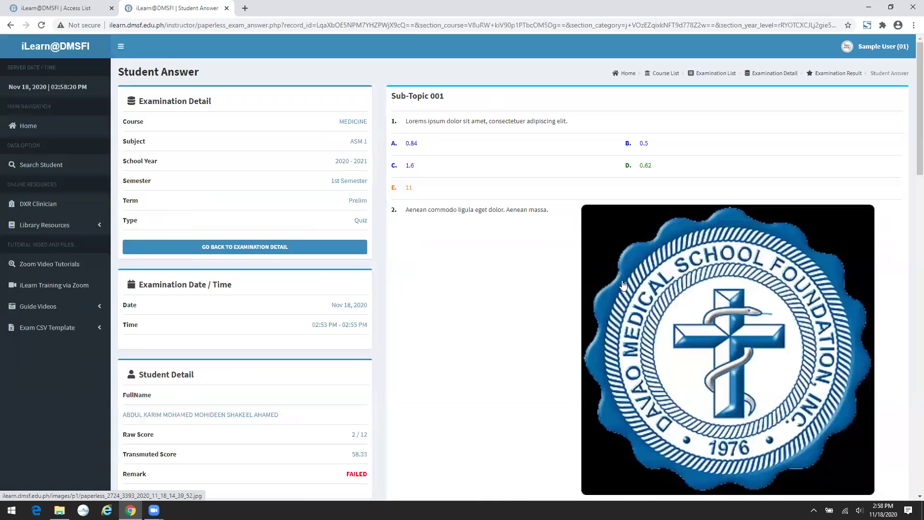
scroll(463, 144, down, 2)
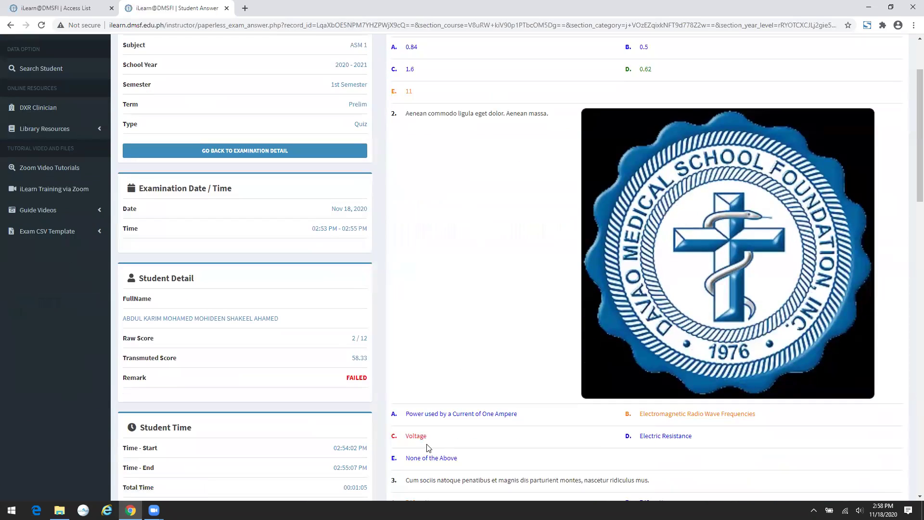
scroll(658, 419, up, 2)
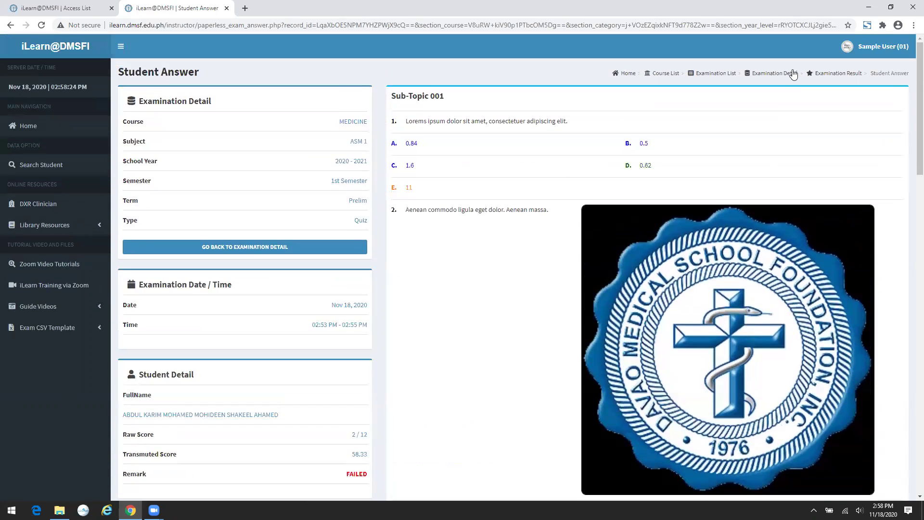
click(256, 247)
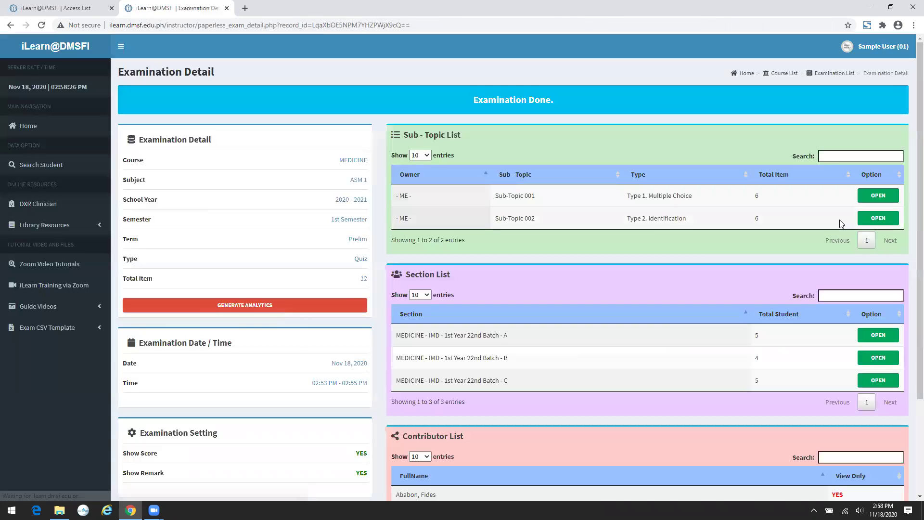
- Change Sub-Topic 001 question 2's answer to BC and confirm the rescoring
click(873, 198)
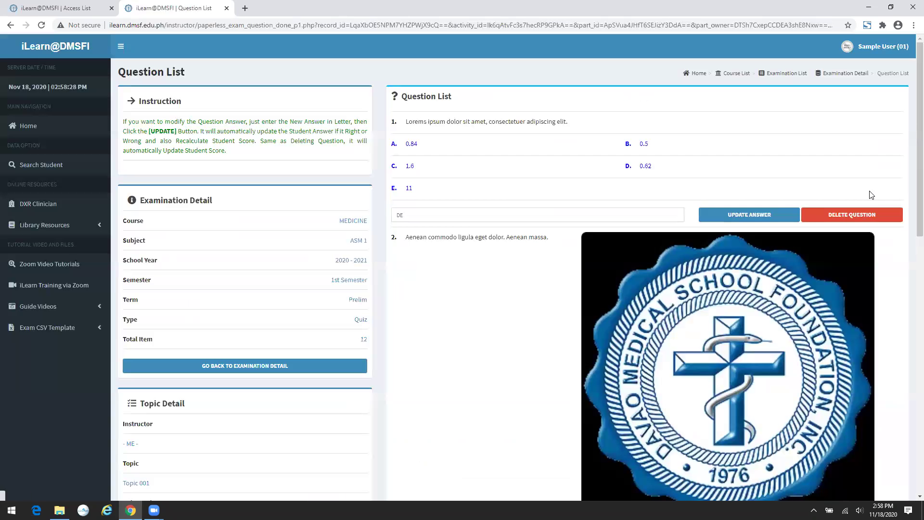
scroll(625, 226, down, 1)
scroll(625, 227, down, 4)
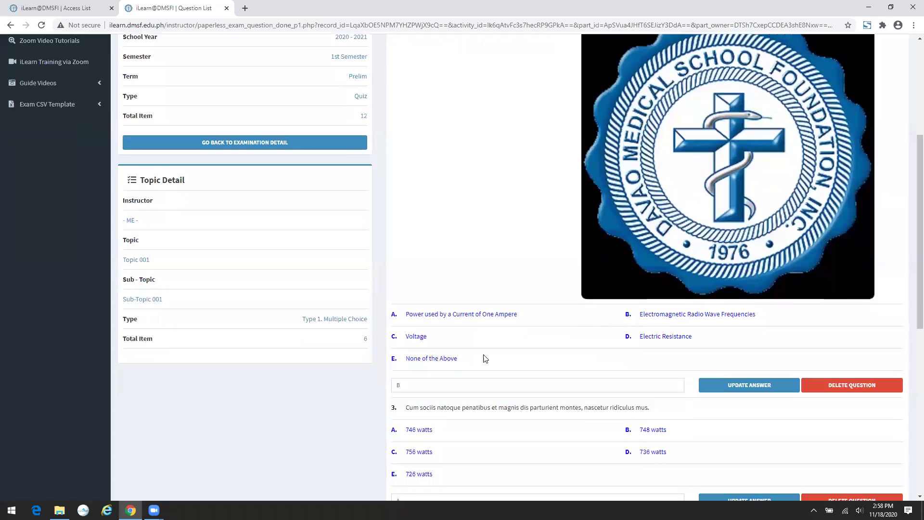
click(428, 371)
text(C)
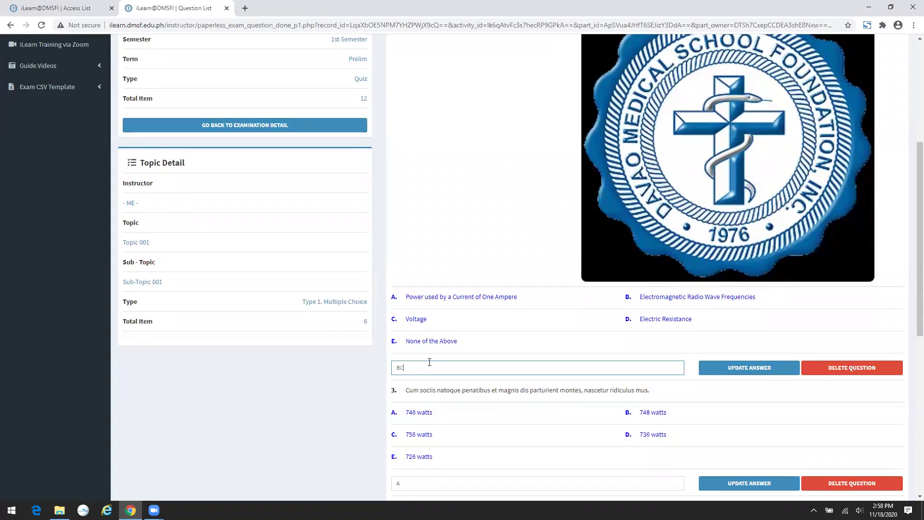
click(717, 370)
click(576, 99)
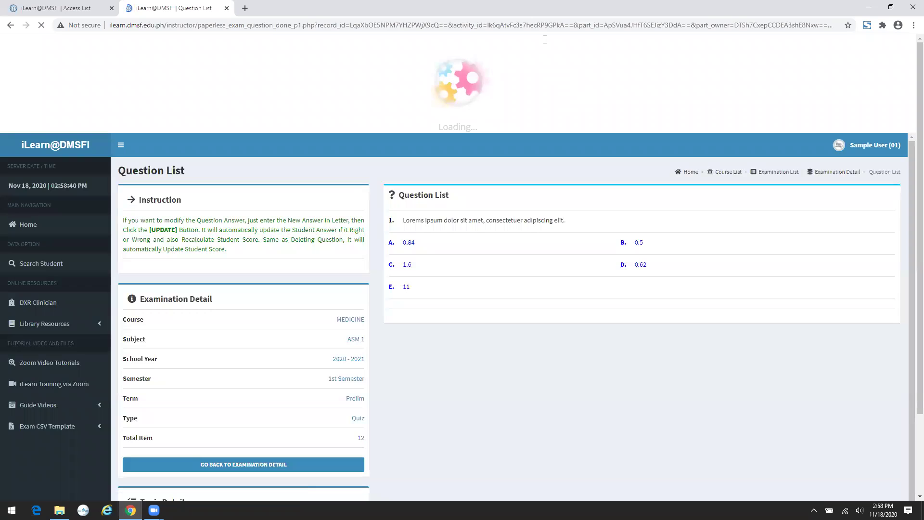
- Reload the question list and return to the Examination Detail page
click(561, 25)
key(Return)
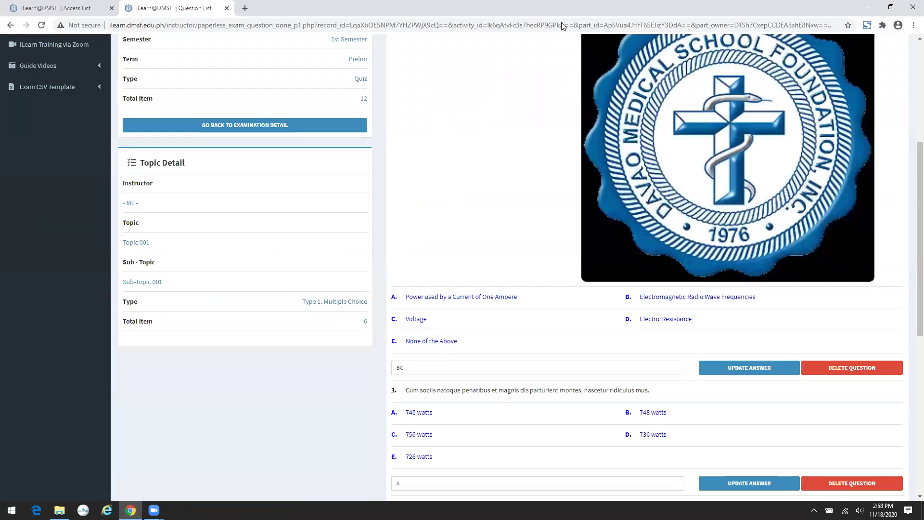
scroll(564, 68, up, 3)
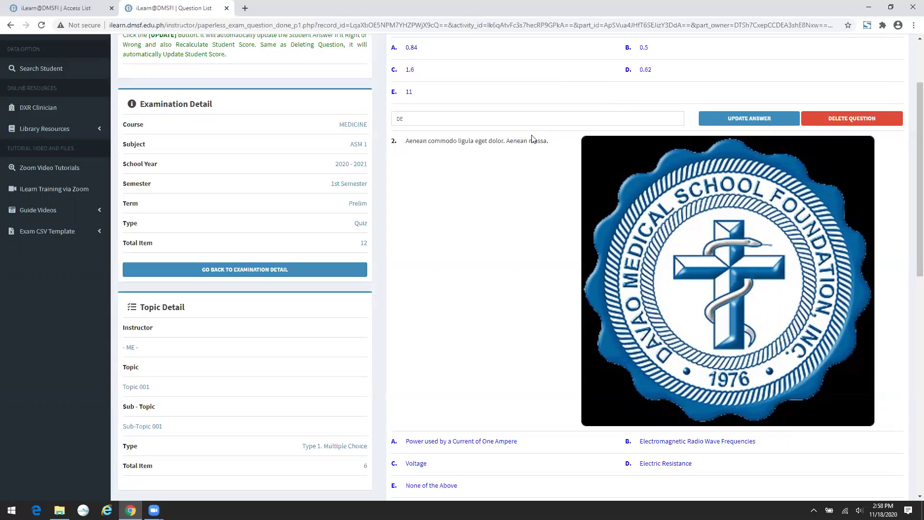
click(314, 270)
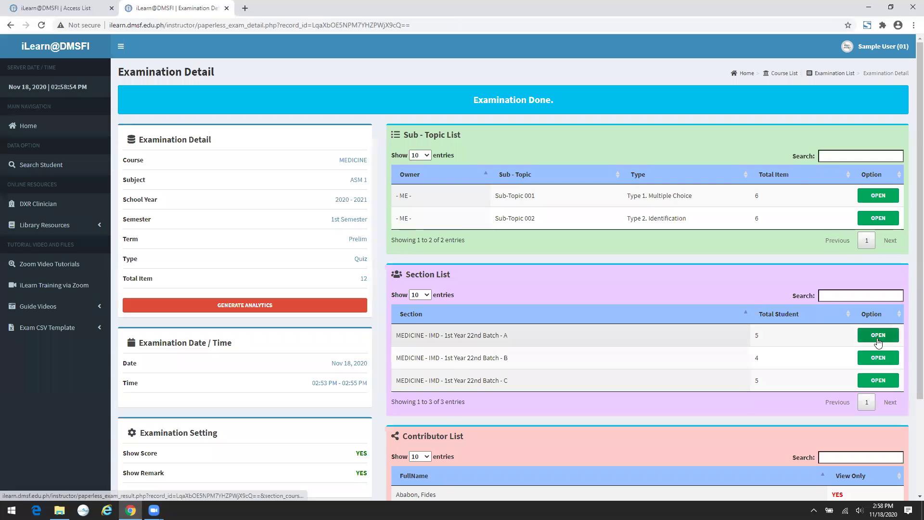
click(878, 337)
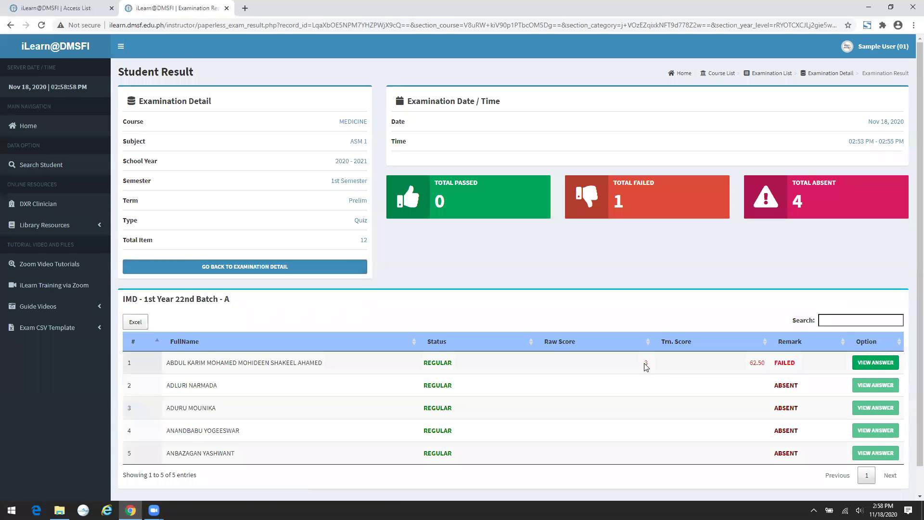
click(875, 362)
scroll(554, 238, down, 1)
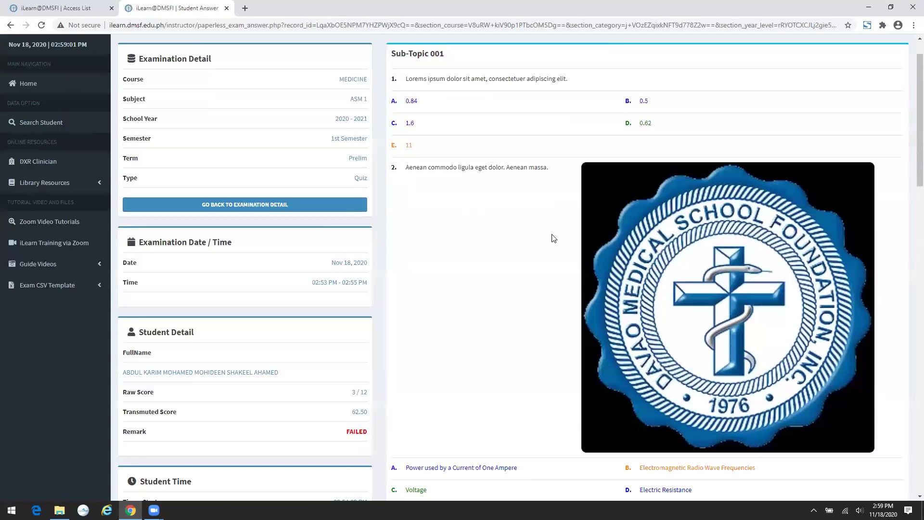
scroll(553, 239, down, 5)
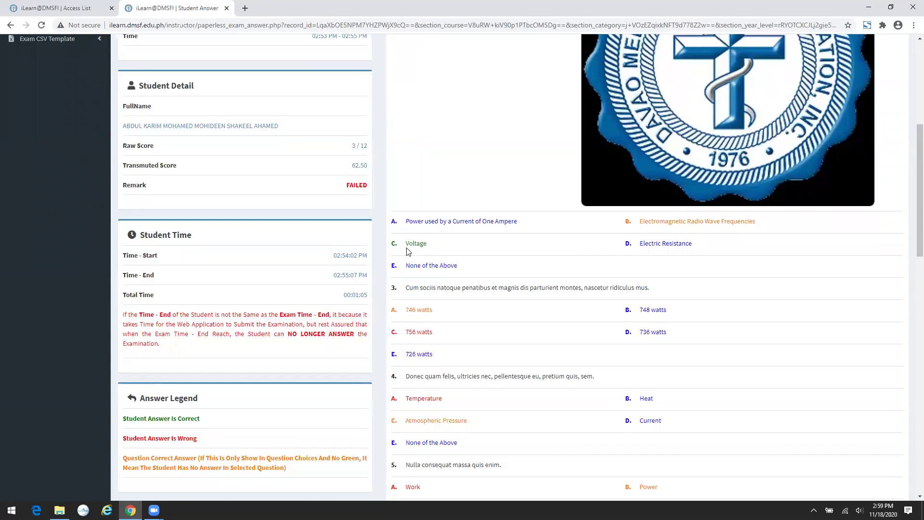
scroll(408, 250, down, 9)
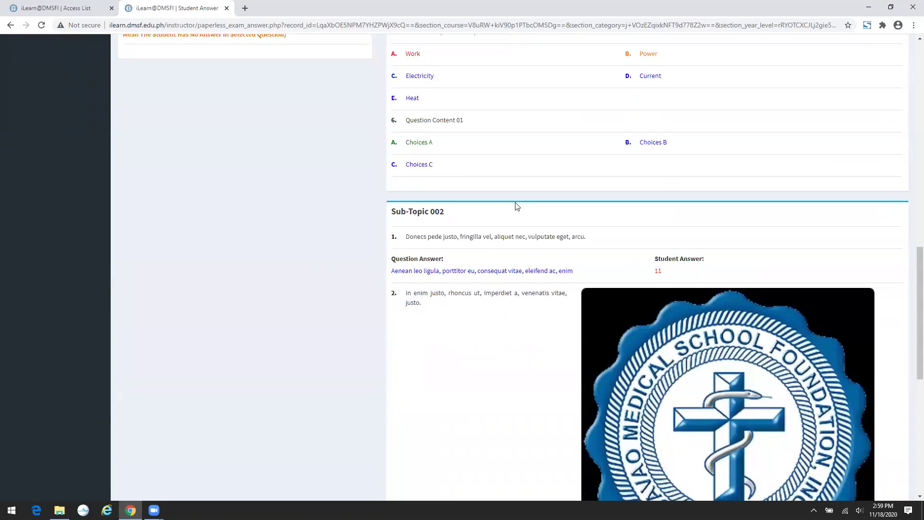
scroll(517, 206, down, 5)
scroll(518, 207, up, 14)
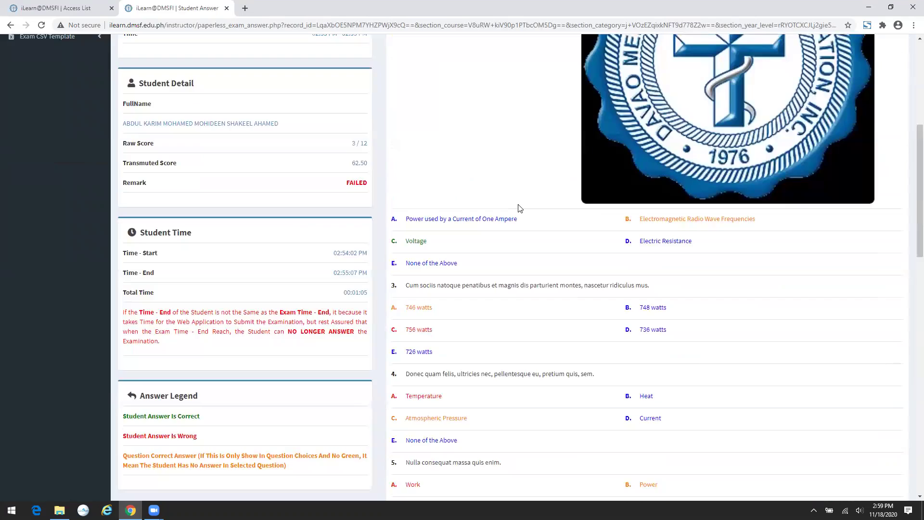
scroll(336, 241, up, 6)
click(361, 246)
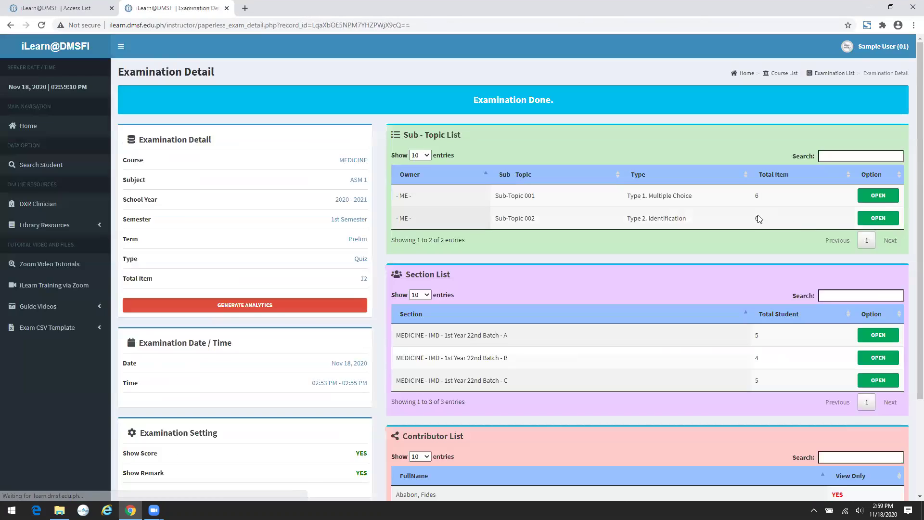
- Add 11 as an accepted answer for Sub-Topic 002 question 1 and confirm rescoring
click(869, 221)
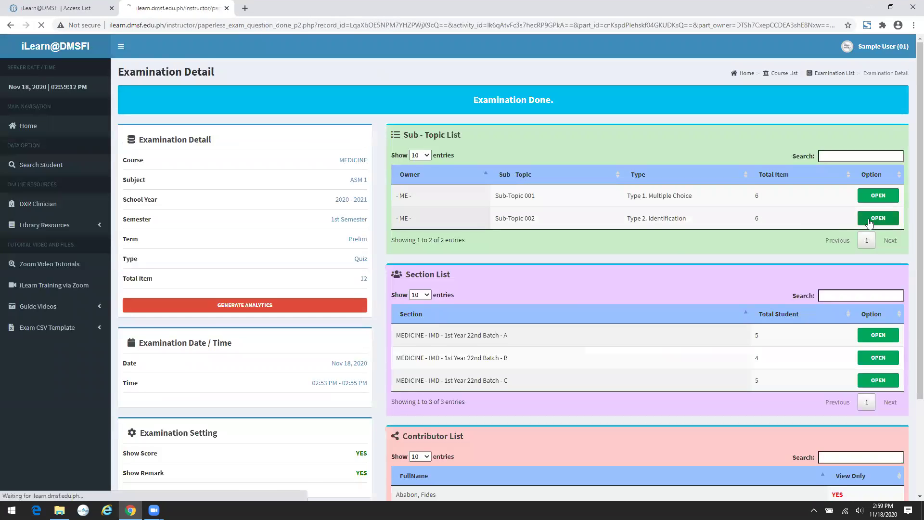
click(584, 149)
text(, 11)
click(733, 149)
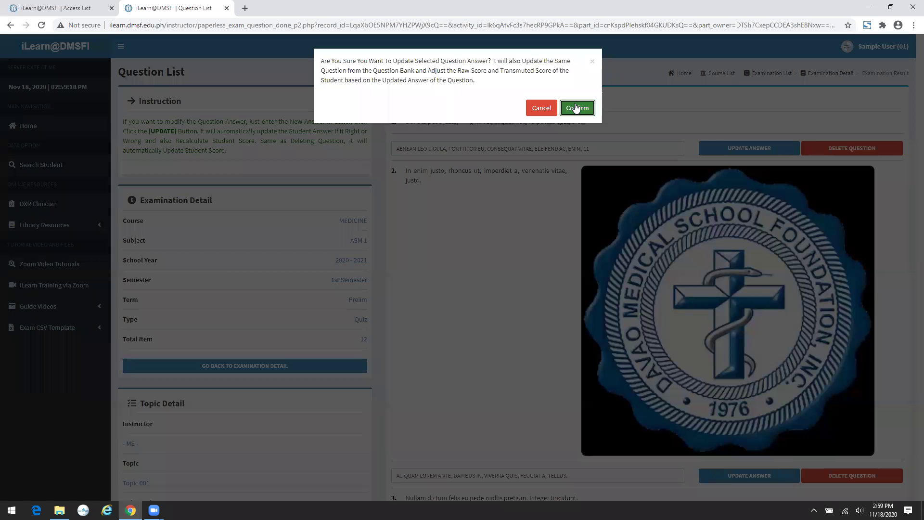
click(577, 106)
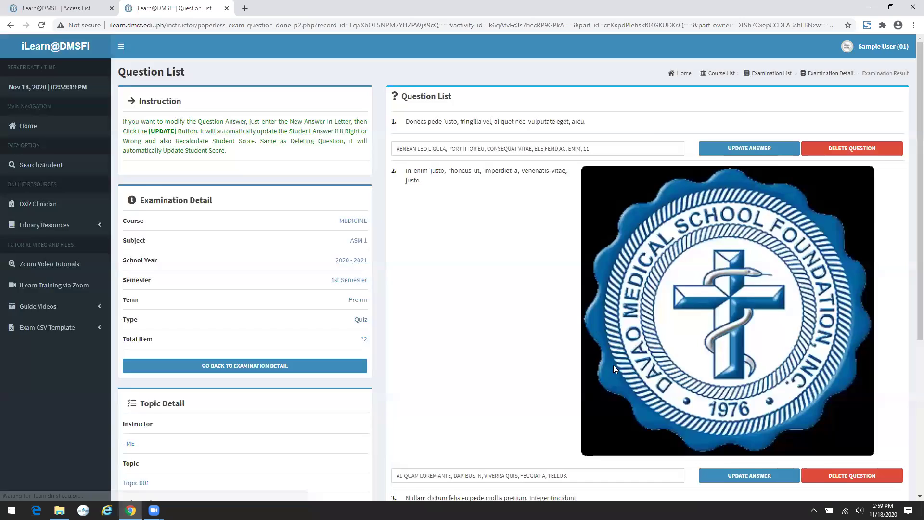
- Add 44 to question 2's accepted answers, confirm, and return to Examination Detail
scroll(613, 364, down, 2)
click(614, 381)
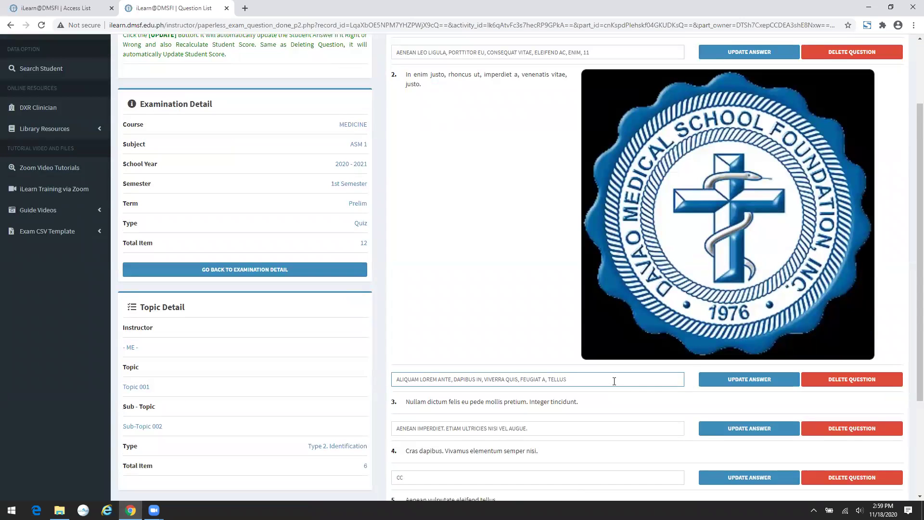
click(736, 380)
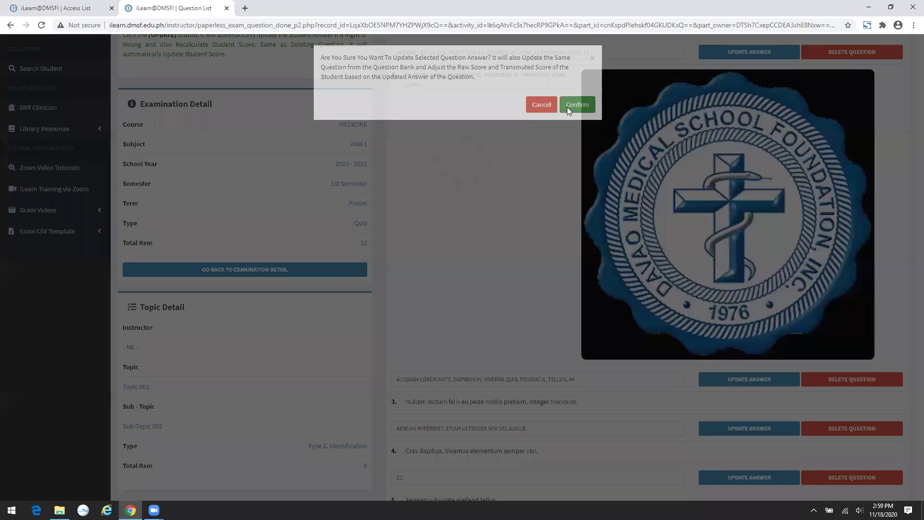
click(574, 105)
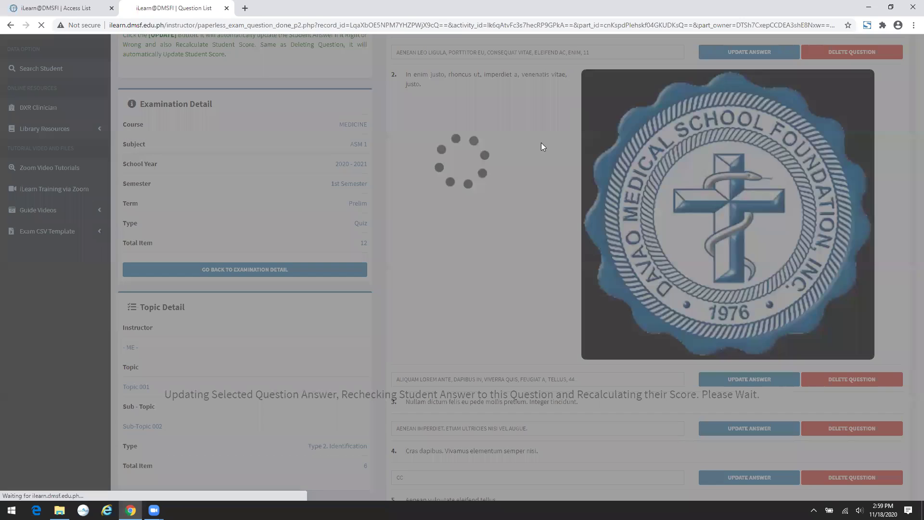
click(305, 367)
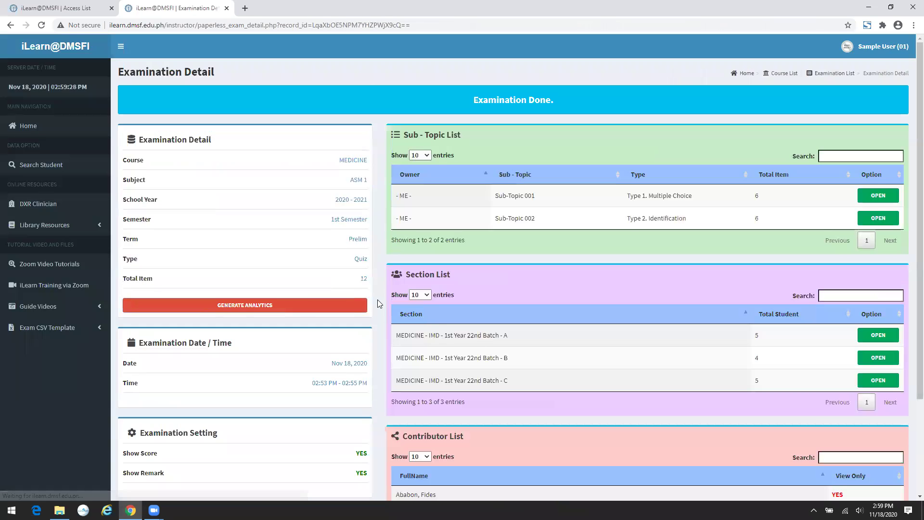
- Review the first Batch A student's rescored answers: raw 5, transmuted 70.83, FAILED
click(875, 337)
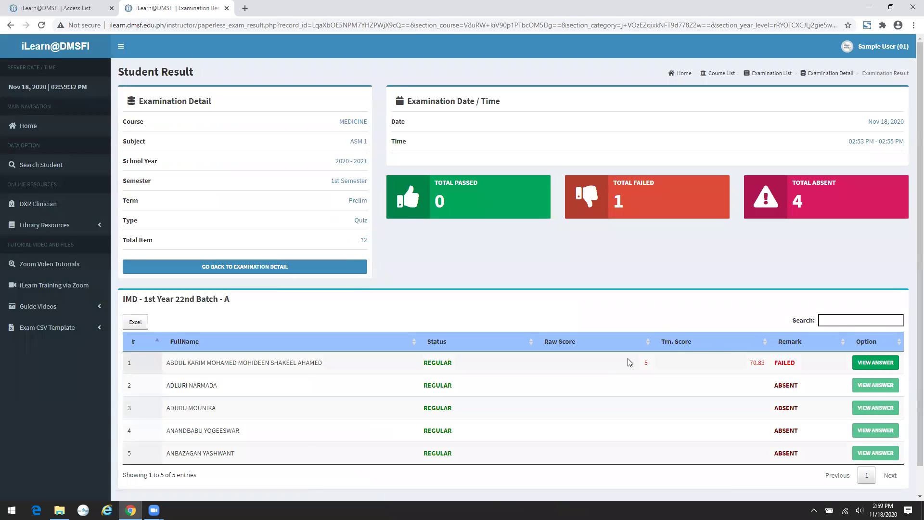
click(881, 365)
scroll(790, 321, down, 14)
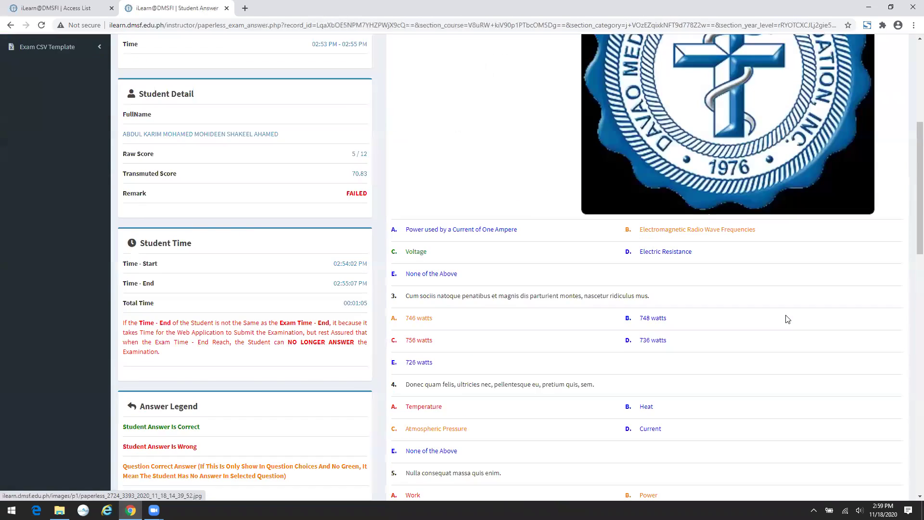
scroll(729, 198, down, 5)
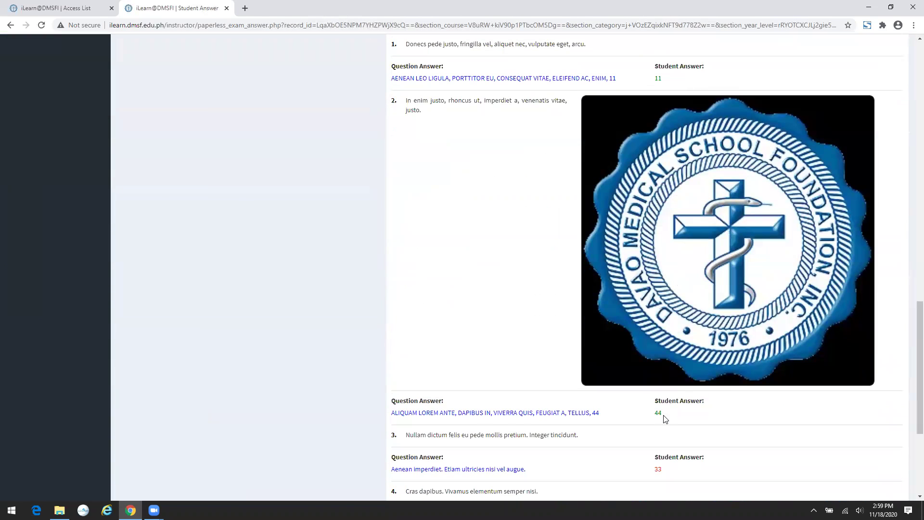
scroll(664, 419, up, 15)
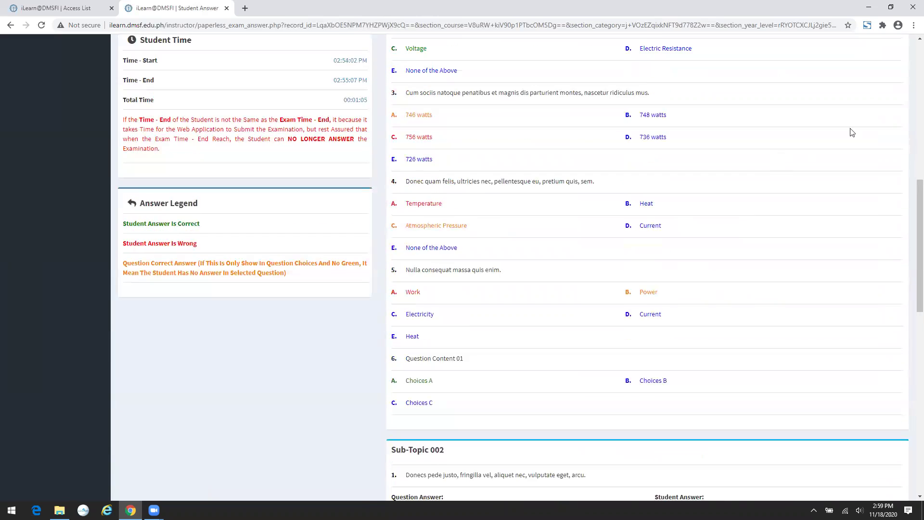
scroll(848, 74, up, 10)
- Go back through the result list to the ASM 1 Examination Detail page
key(alt+Left)
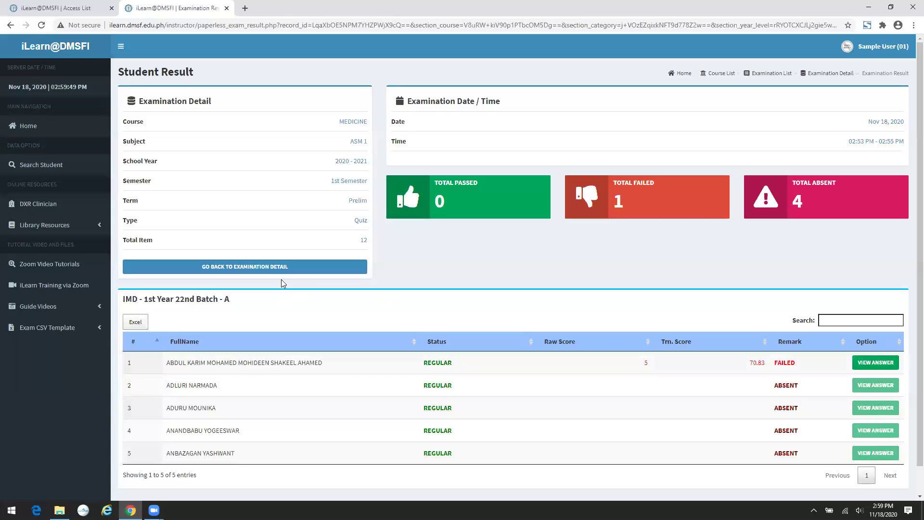
click(284, 266)
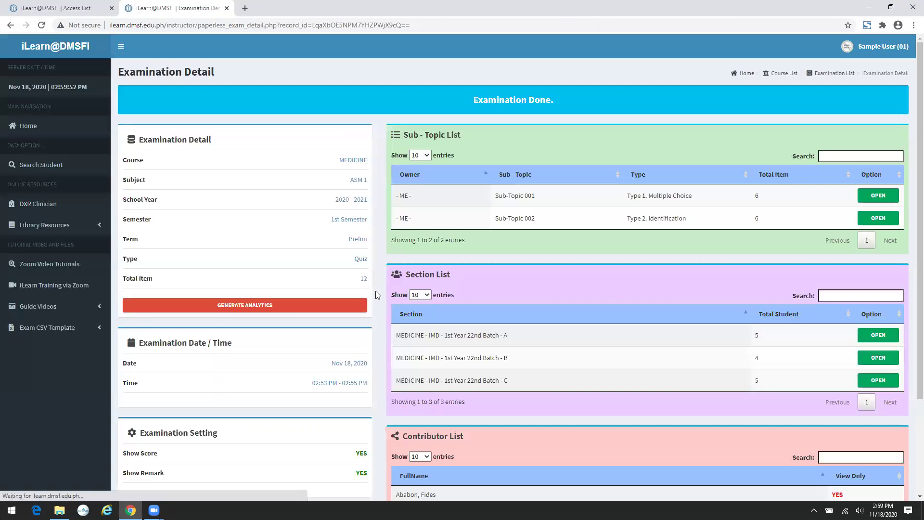
scroll(384, 290, down, 3)
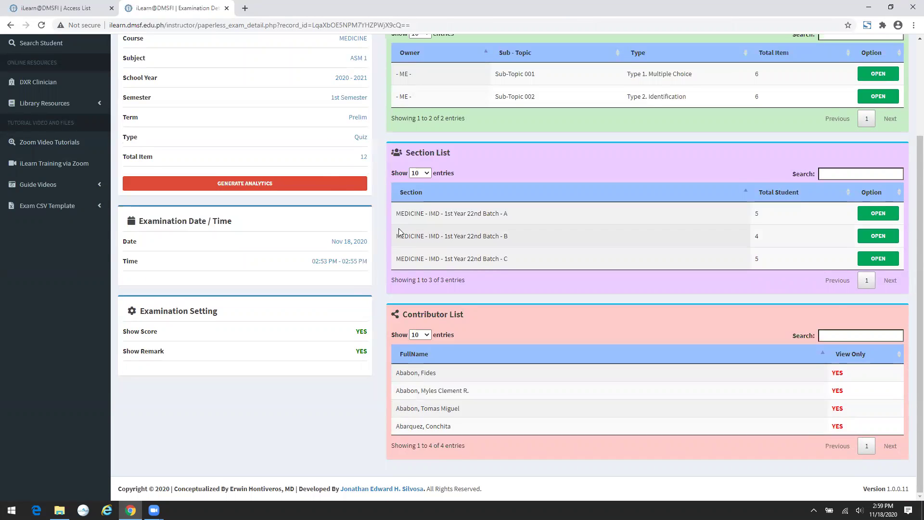
scroll(452, 191, up, 3)
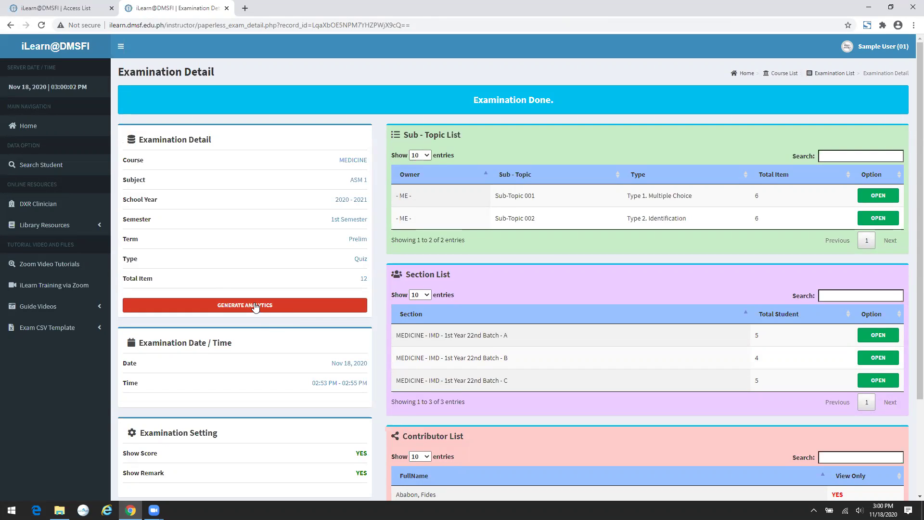
- Generate analytics for the ASM 1 quiz and open Examination Analytics
click(255, 306)
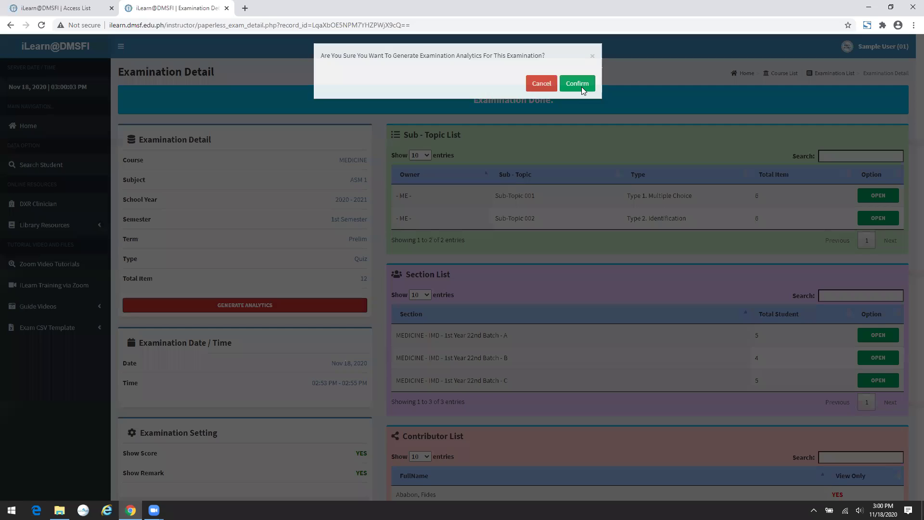
click(582, 87)
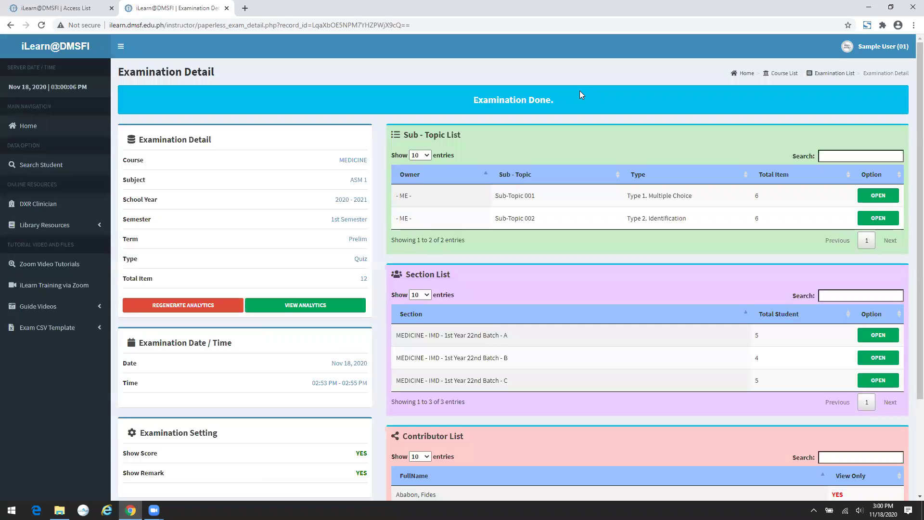
click(315, 305)
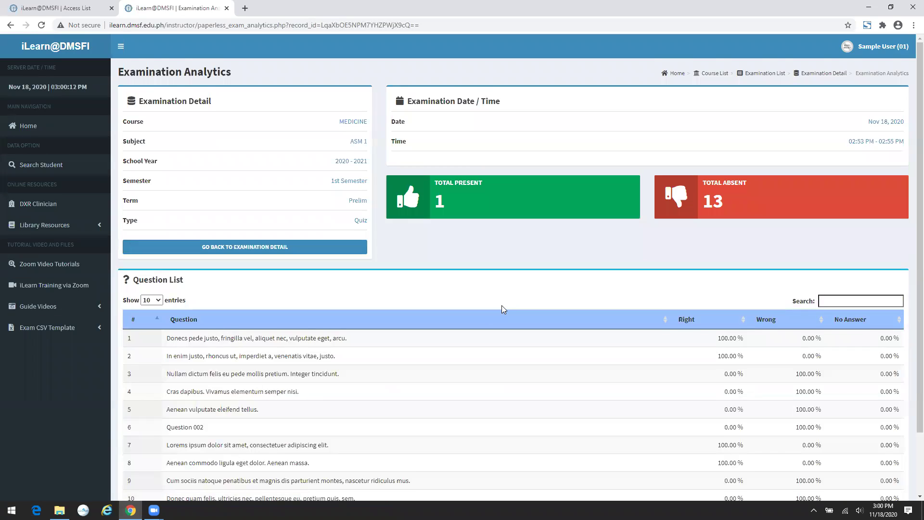
scroll(565, 285, down, 2)
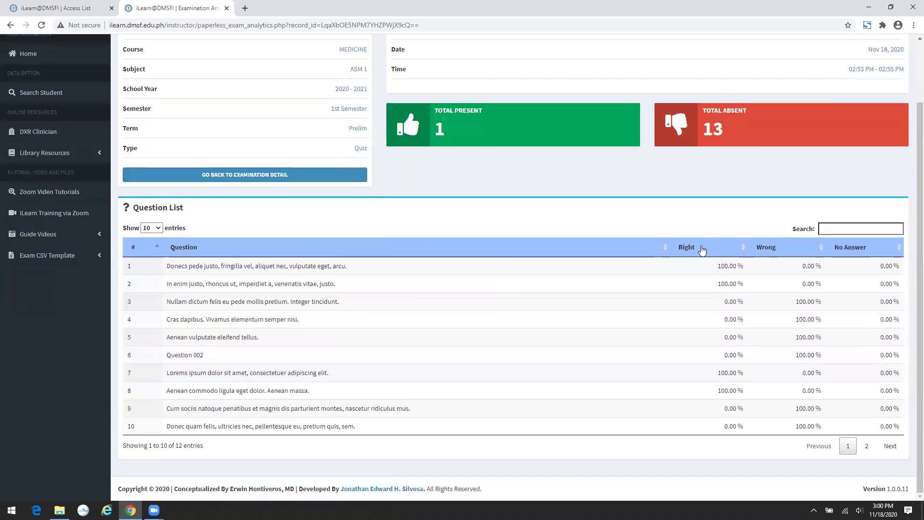
- Sort the analytics question list by Right, lowest percentage first
click(701, 248)
click(775, 247)
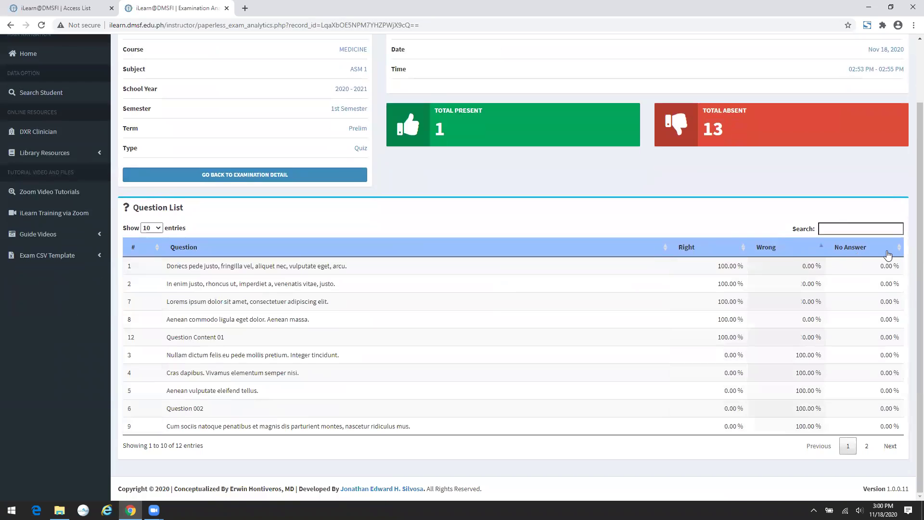
click(715, 249)
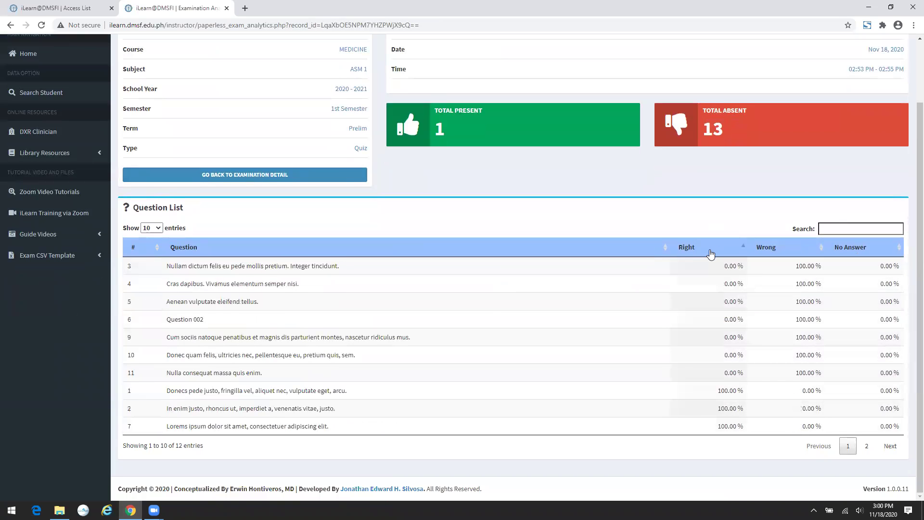
scroll(578, 284, up, 2)
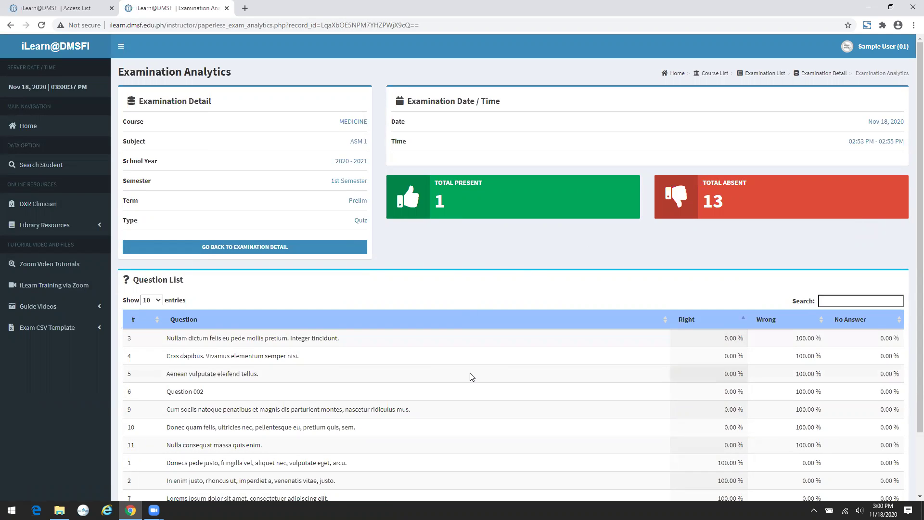
scroll(514, 343, down, 2)
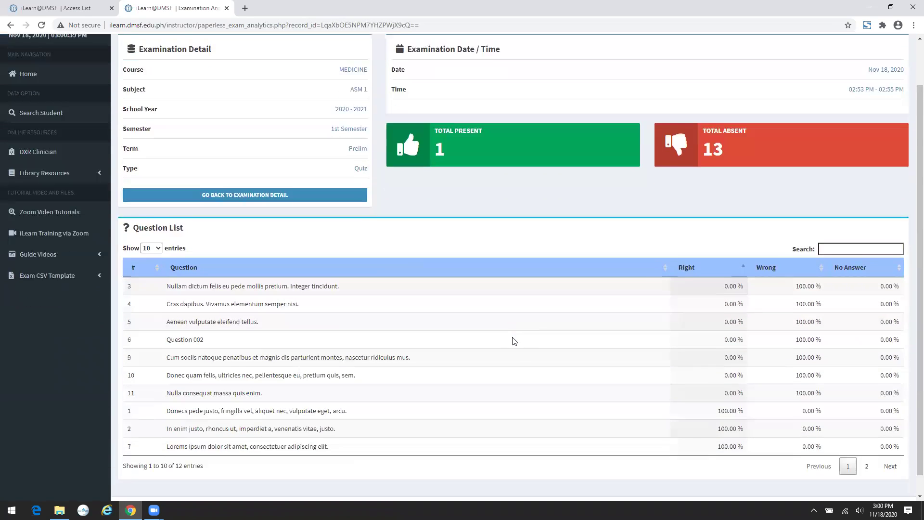
click(283, 176)
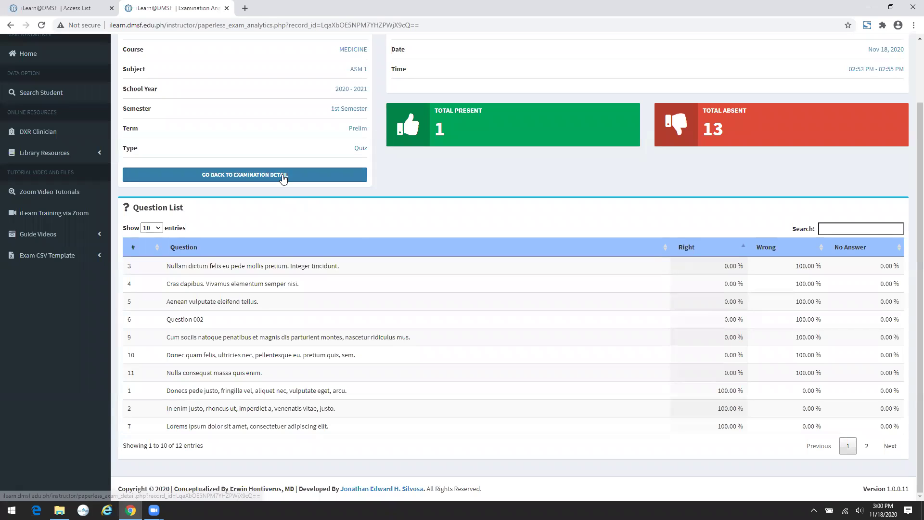
- Return to the Home dashboard and close the updates notice
scroll(422, 245, down, 1)
scroll(421, 244, down, 1)
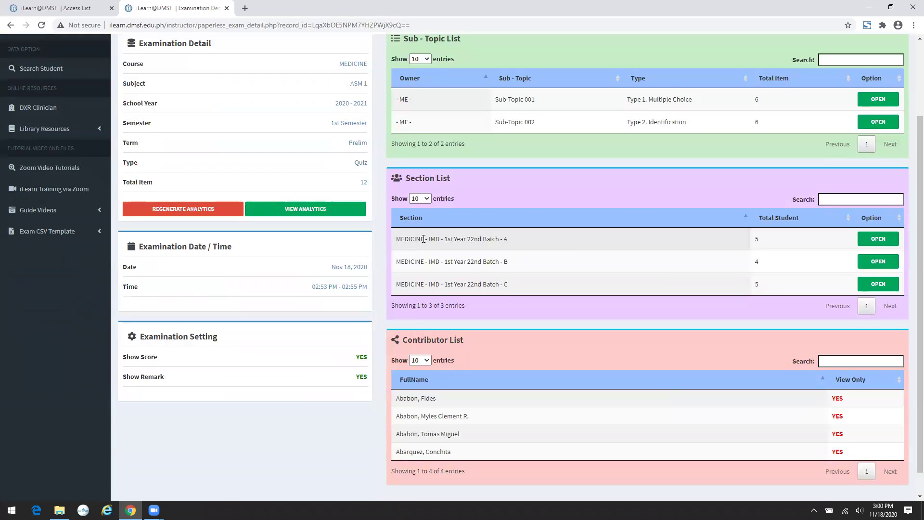
scroll(443, 191, up, 2)
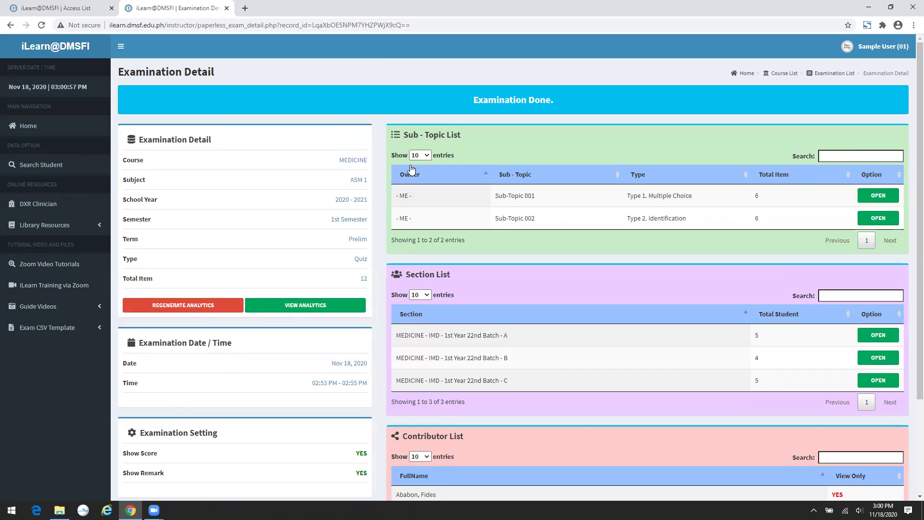
click(56, 134)
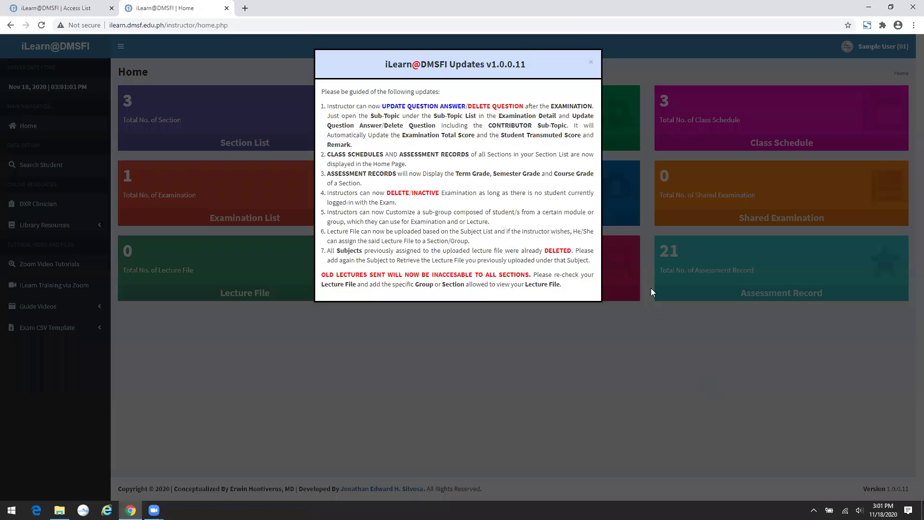
click(650, 288)
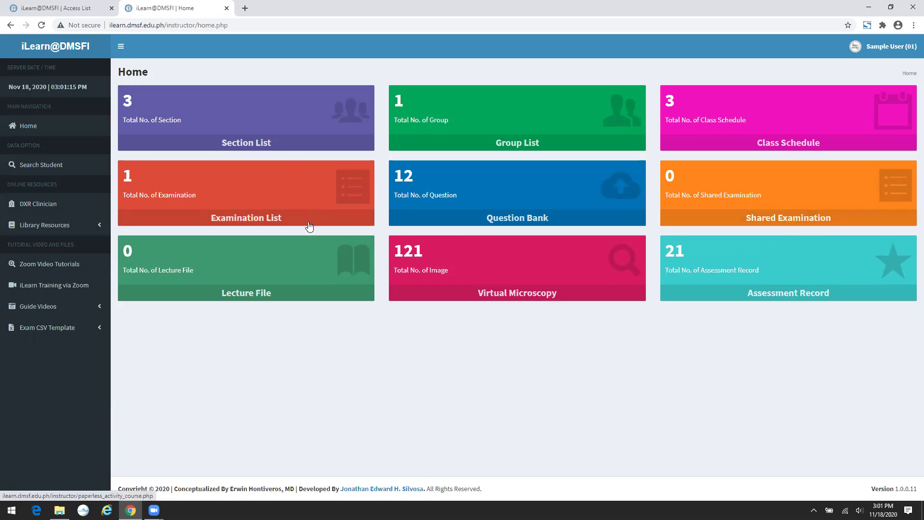
- Browse the Shared Examination course list, then go Home and open the Lecture File course list
click(797, 220)
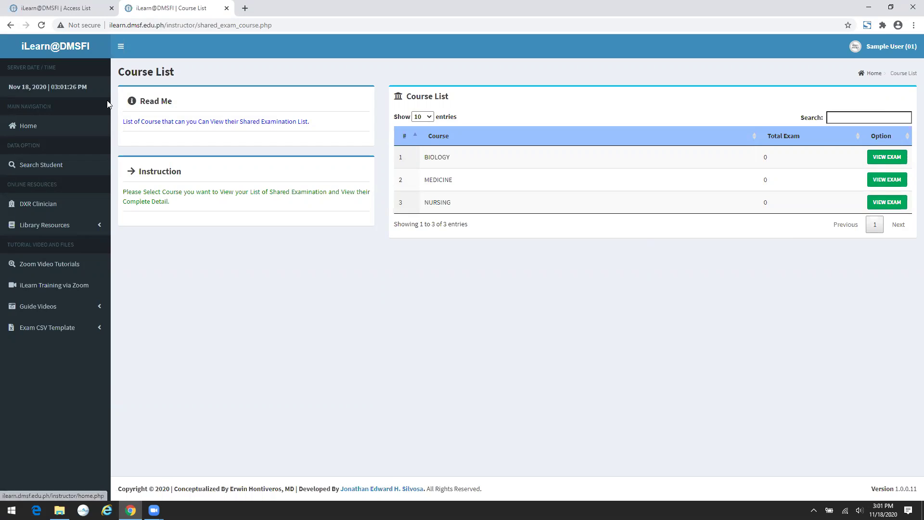
click(39, 127)
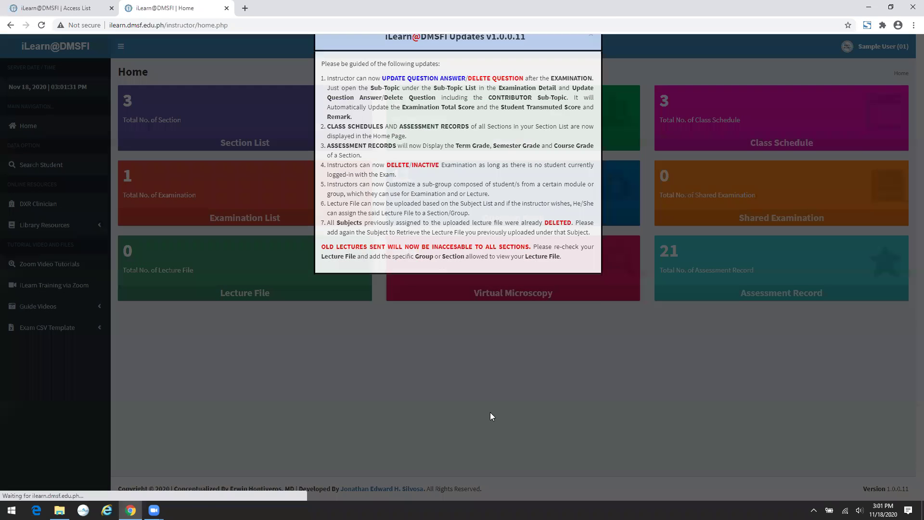
click(490, 413)
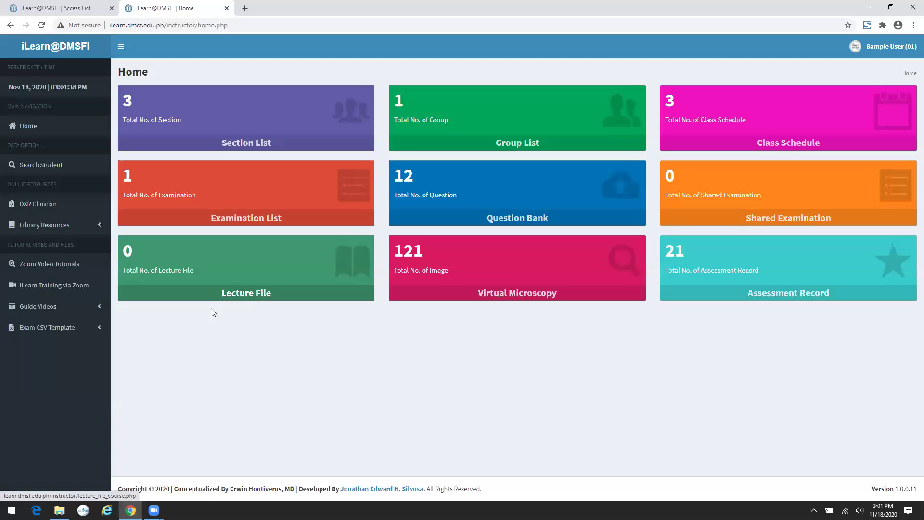
click(255, 298)
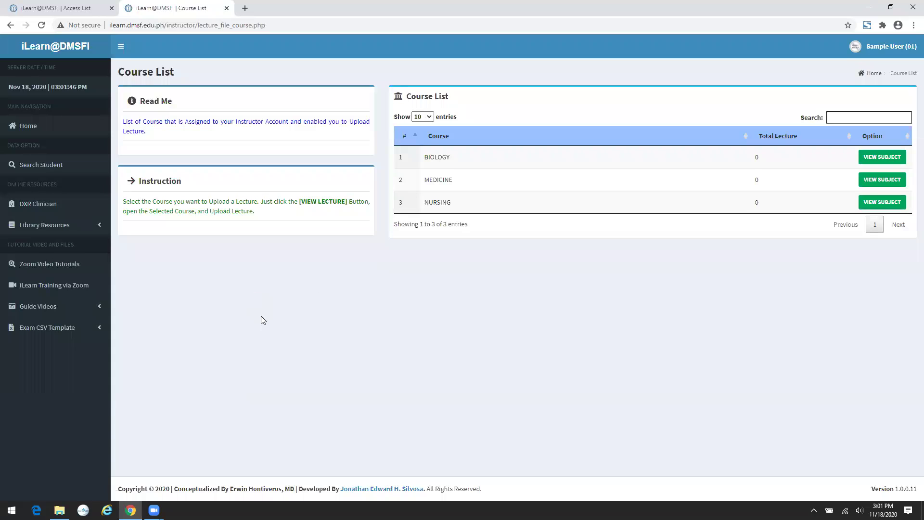
- Add ASM 1 as a MEDICINE lecture subject and open its Lecture Summary
click(884, 179)
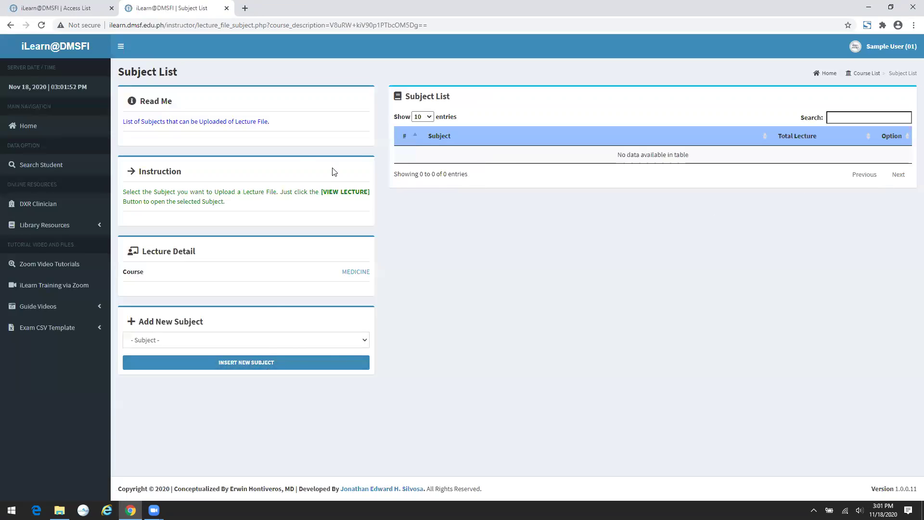
click(226, 345)
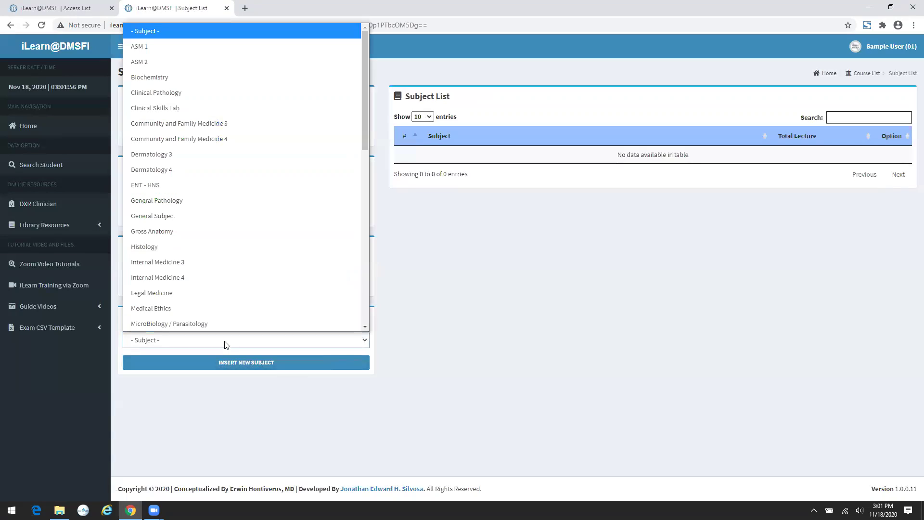
click(196, 44)
click(294, 371)
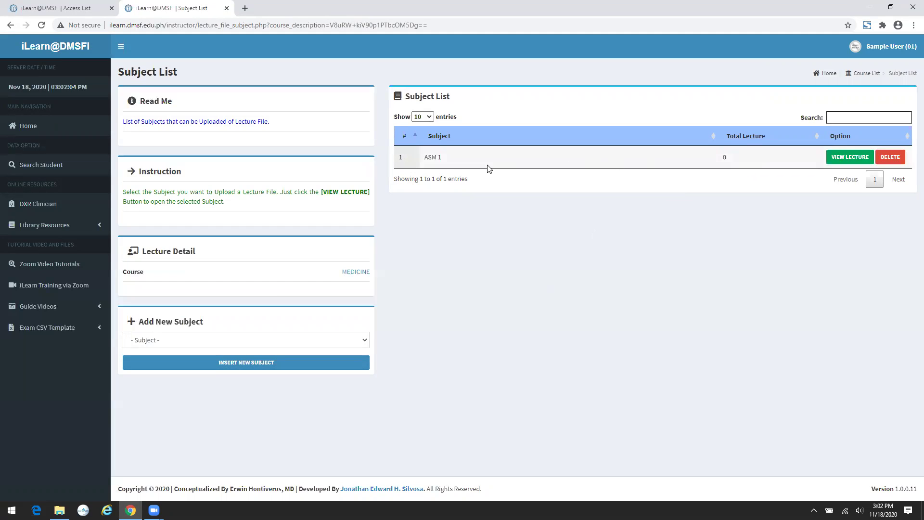
click(849, 156)
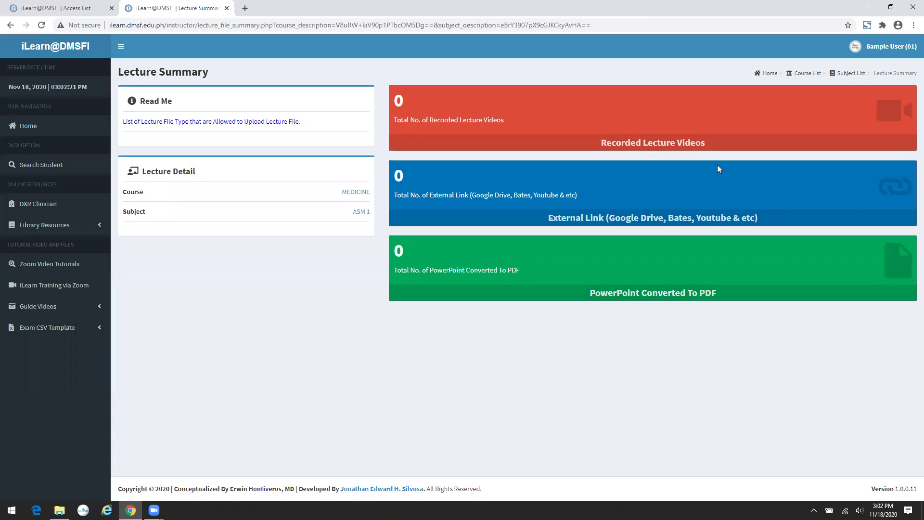
- Open ASM 1's Recorded Lecture Videos and check the allowed video file types
click(659, 145)
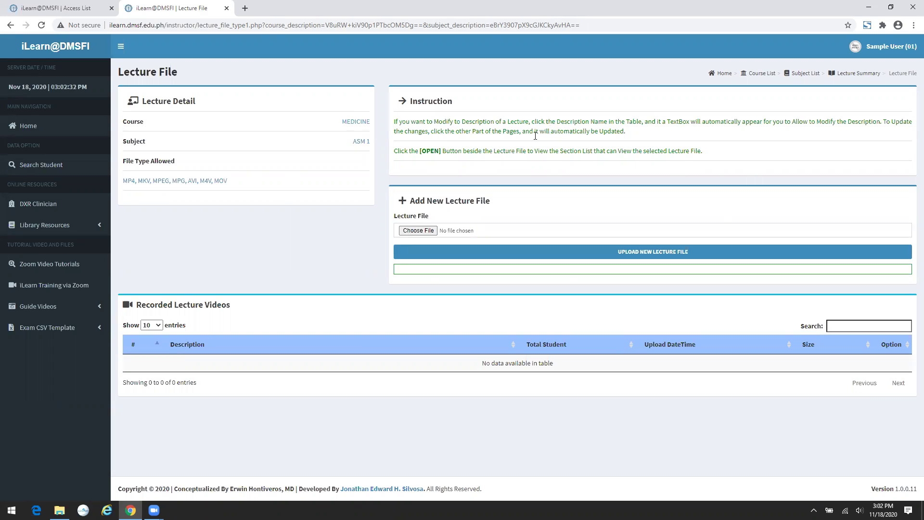
drag(238, 184, 123, 187)
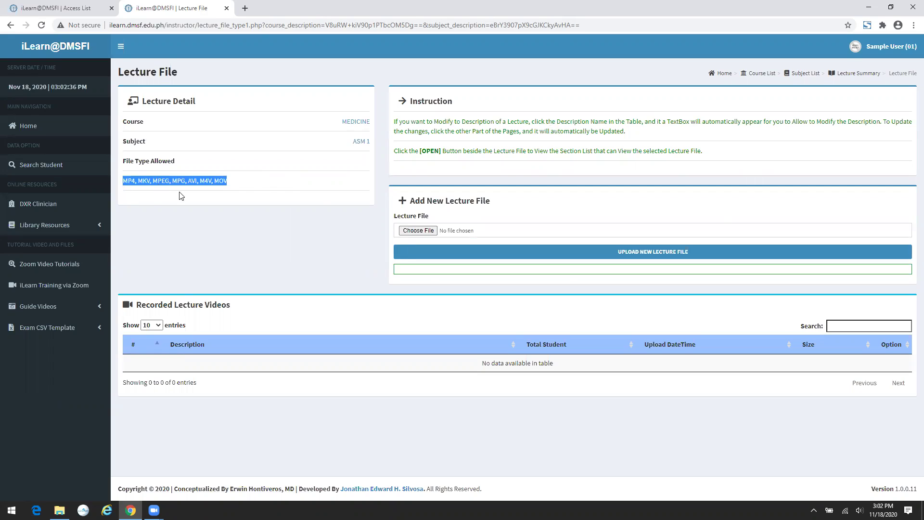
click(221, 241)
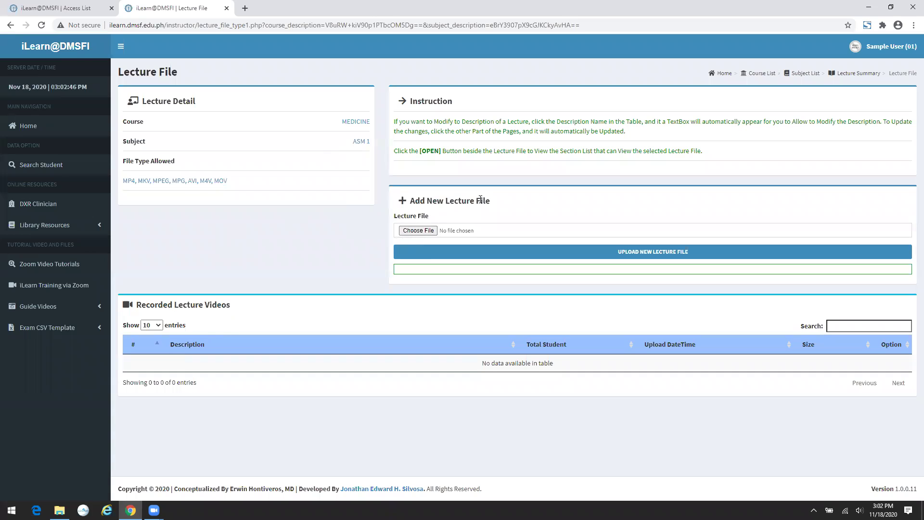
- Upload the Anatomical Surgical Hand Scrub video and open the new lecture's view
click(417, 231)
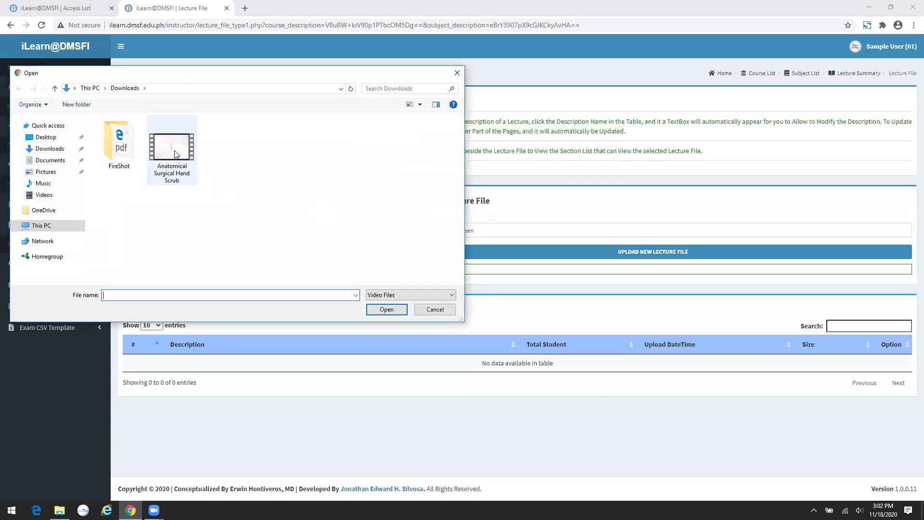
click(173, 150)
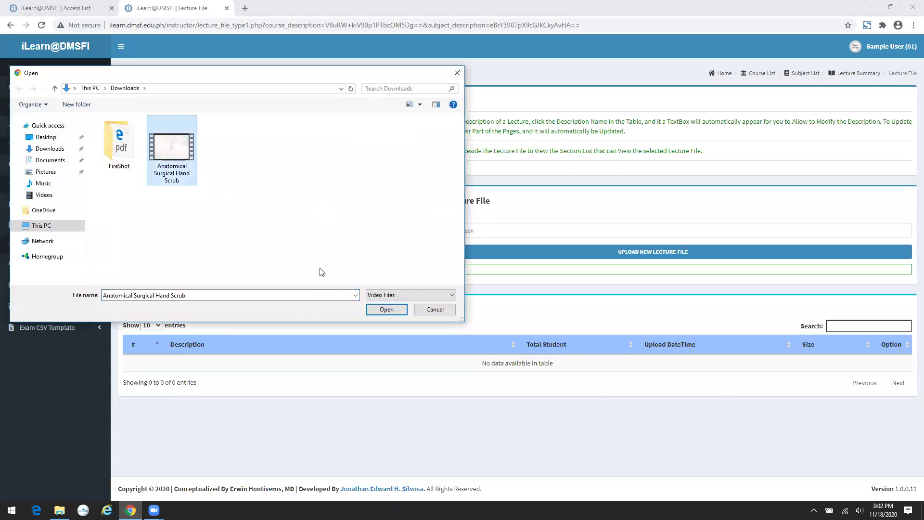
click(388, 310)
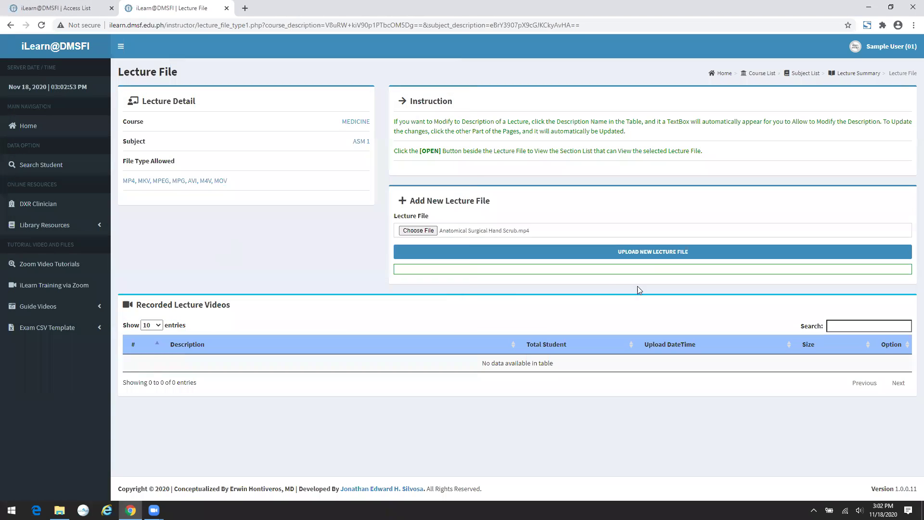
click(653, 254)
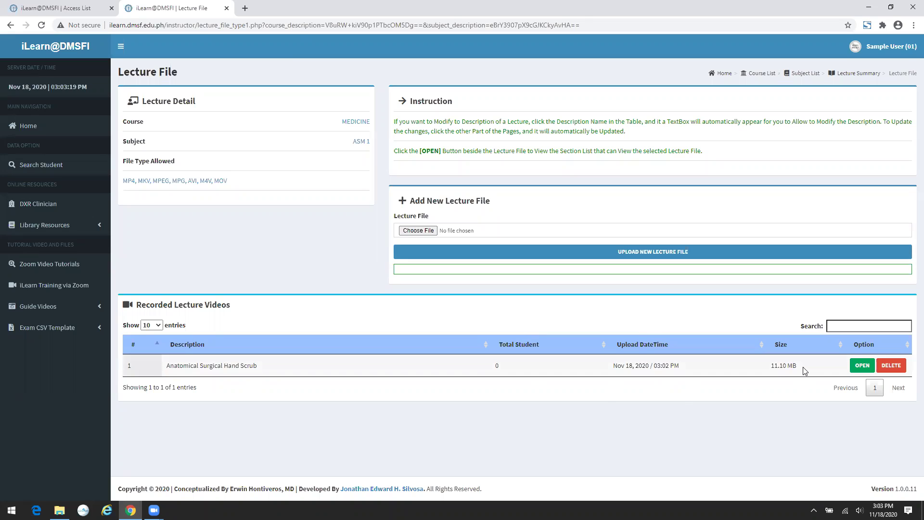
click(863, 367)
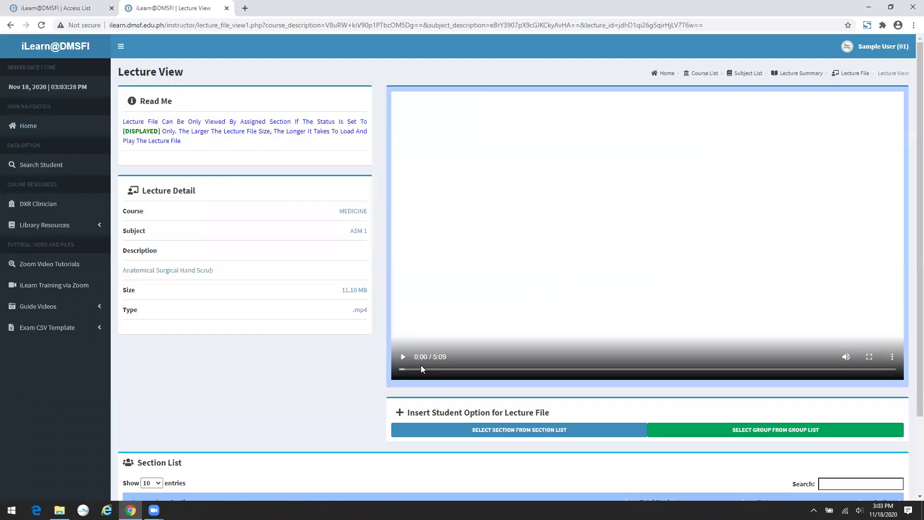
- Play the Anatomical Surgical Hand Scrub video and scroll down to its empty Section List
click(401, 358)
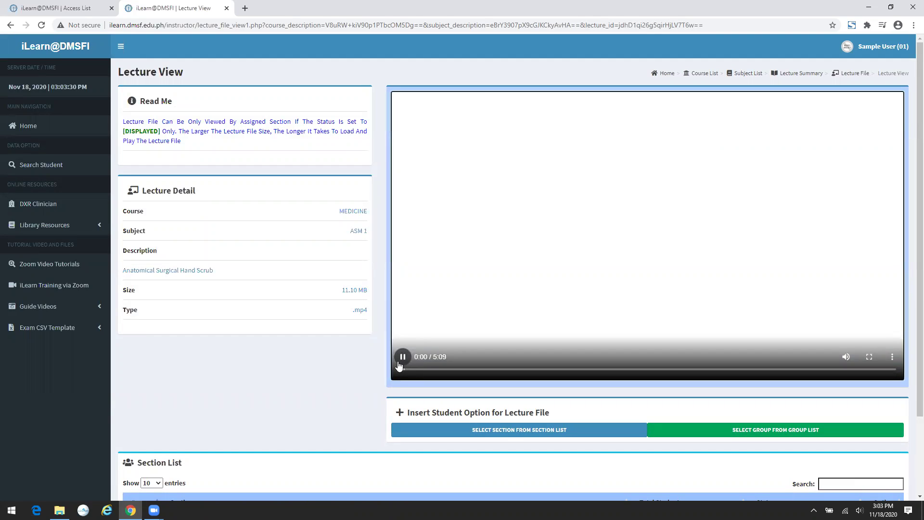
scroll(551, 268, down, 2)
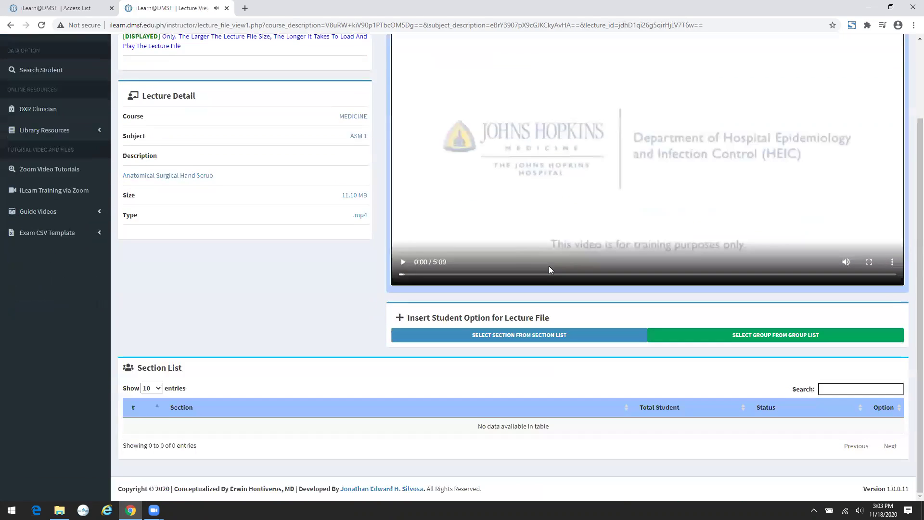
scroll(551, 268, up, 1)
scroll(552, 269, down, 2)
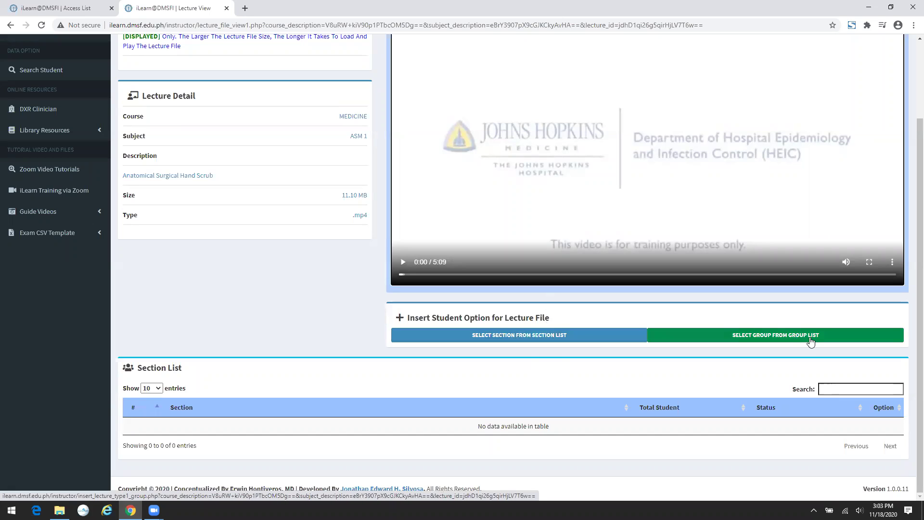
- Open the section list for the lecture and try opening Batch C's student list
click(528, 339)
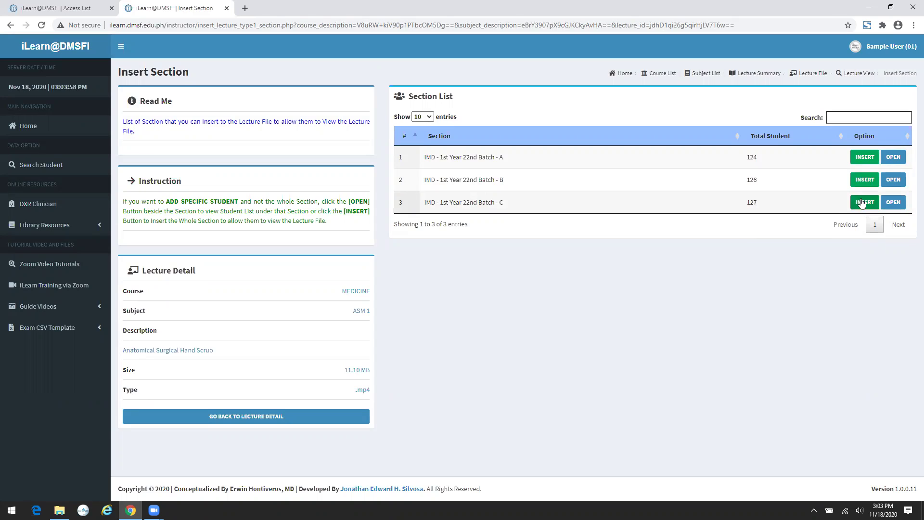
click(893, 207)
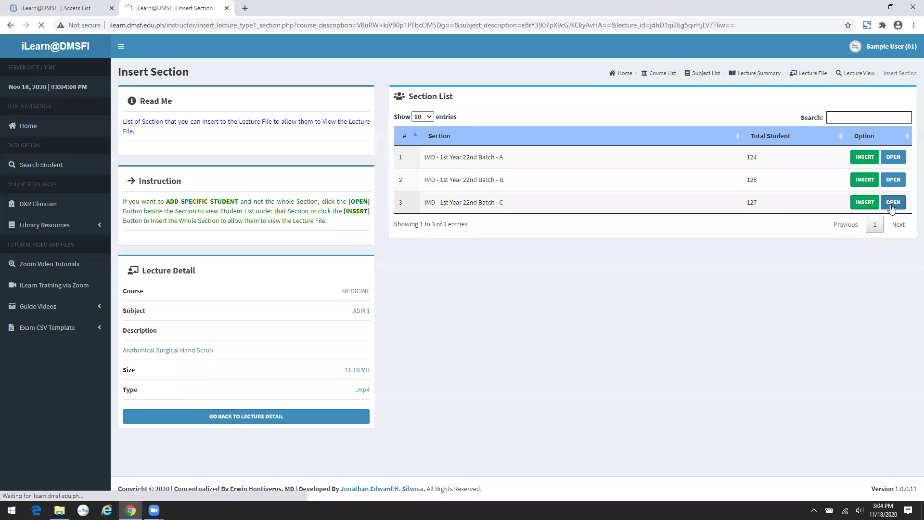
click(893, 205)
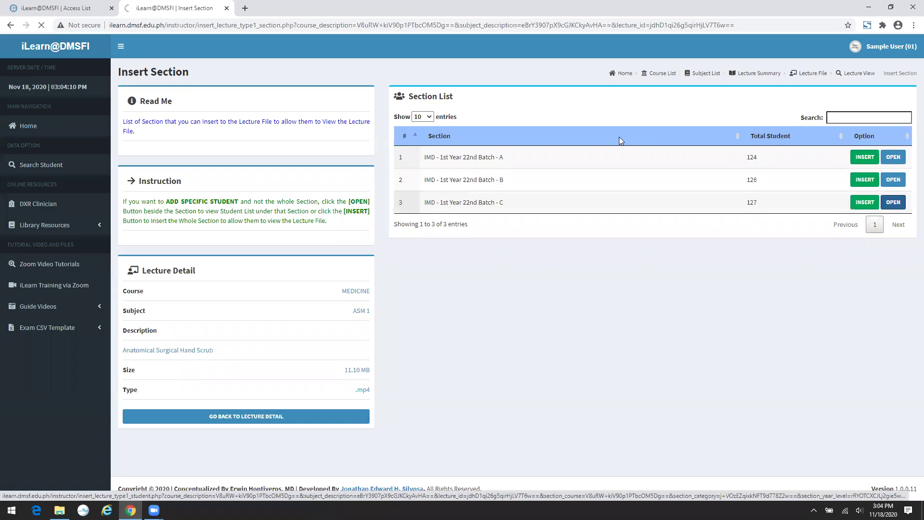
- Select the page URL, cancel the edit, and bring the browser window back into focus
click(452, 24)
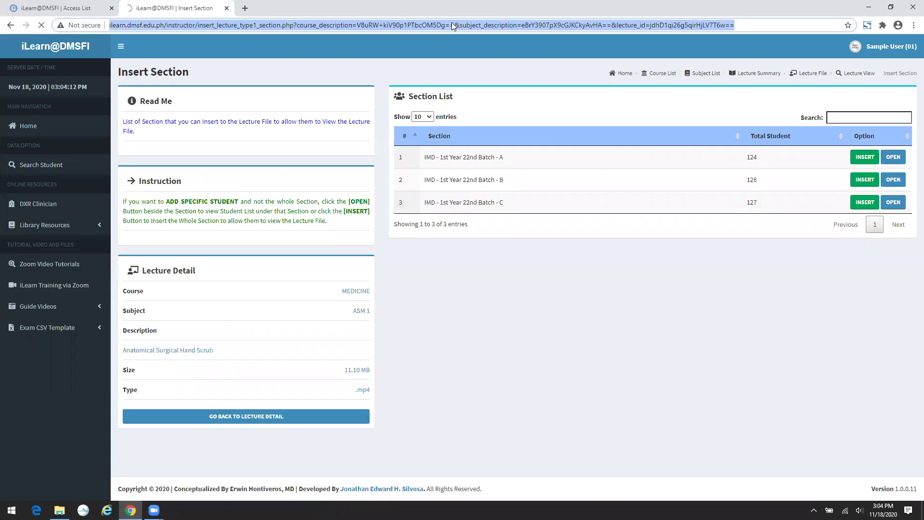
click(451, 22)
click(427, 26)
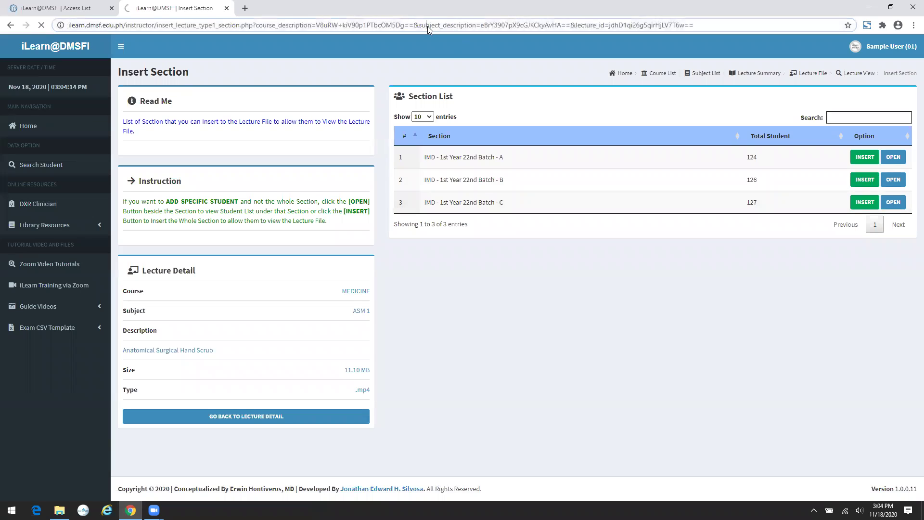
triple_click(427, 26)
key(Return)
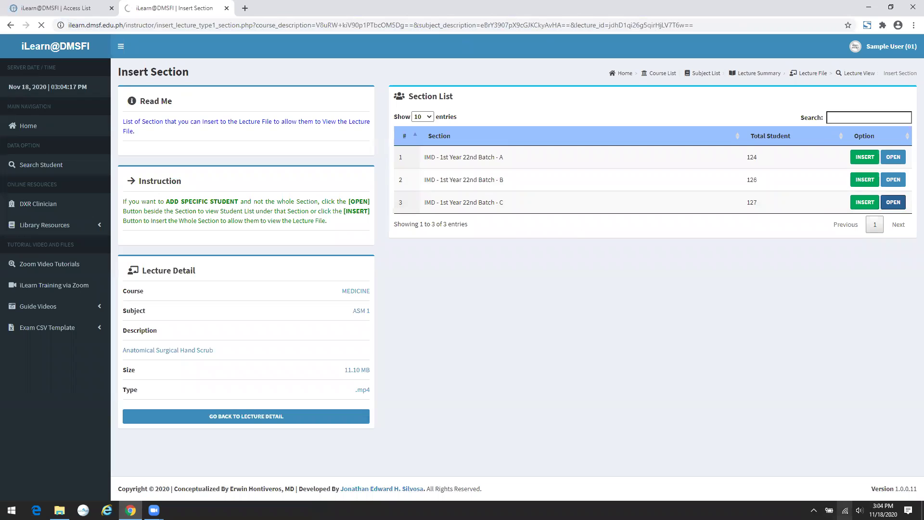
click(844, 510)
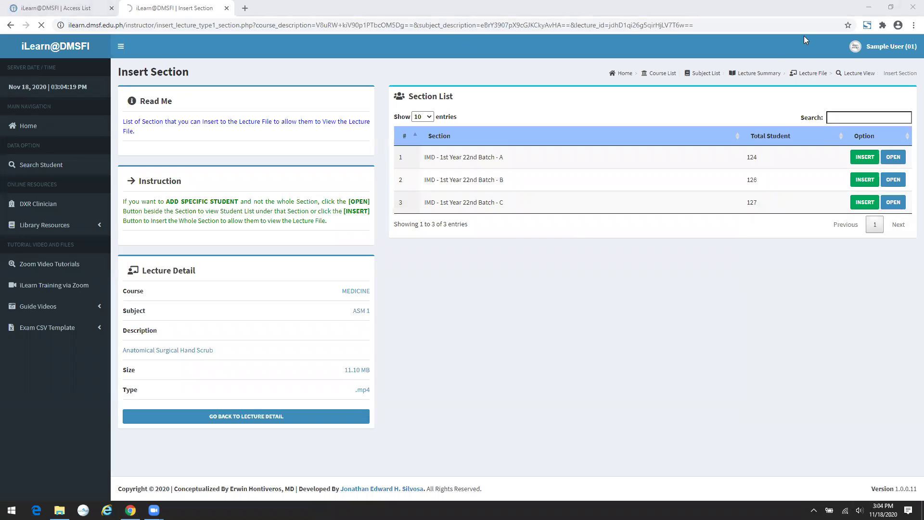
click(538, 305)
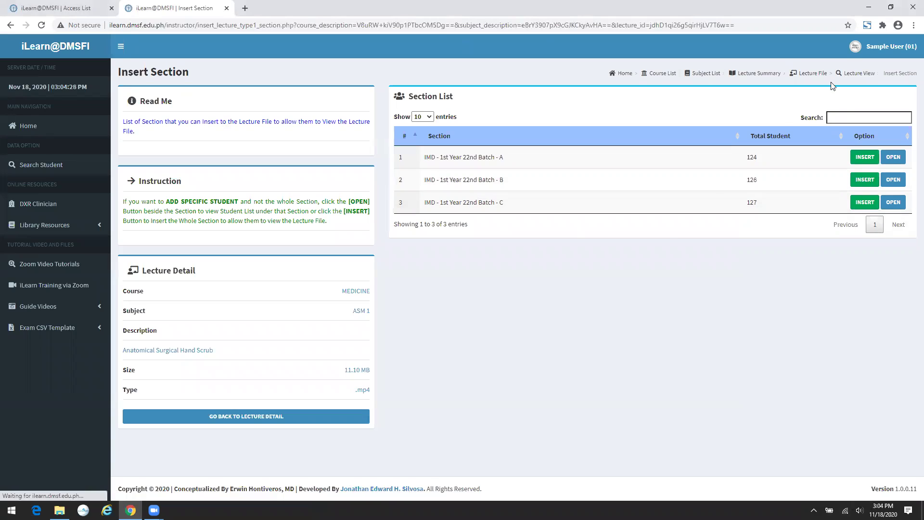
- Retry opening Batch C's and Batch A's student lists, then select the page URL
click(892, 206)
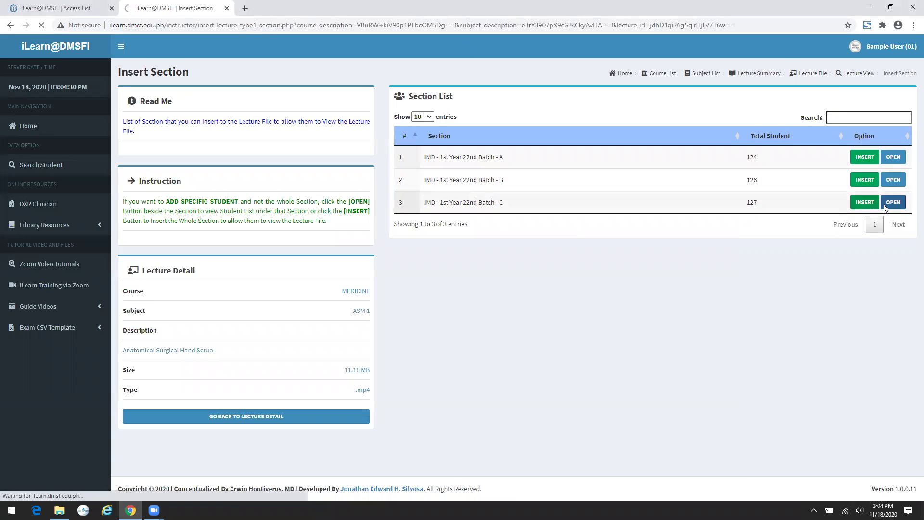
click(891, 206)
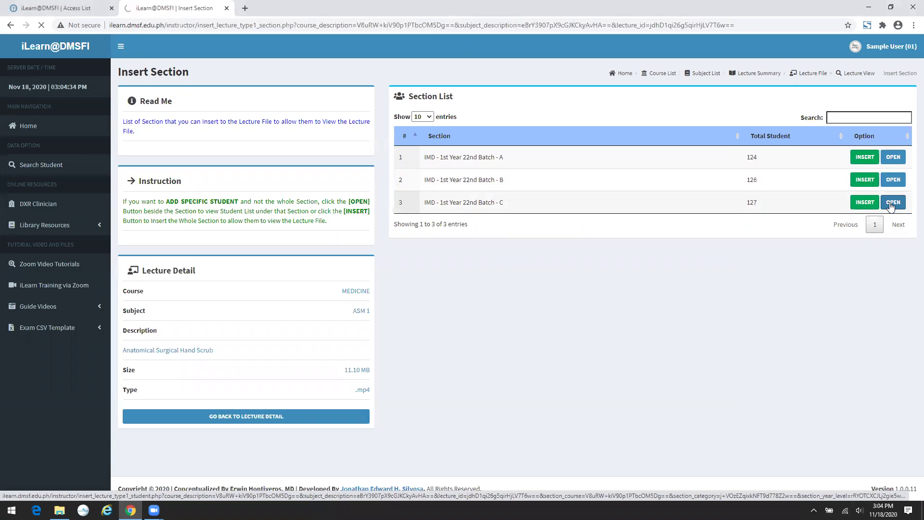
click(891, 206)
click(893, 157)
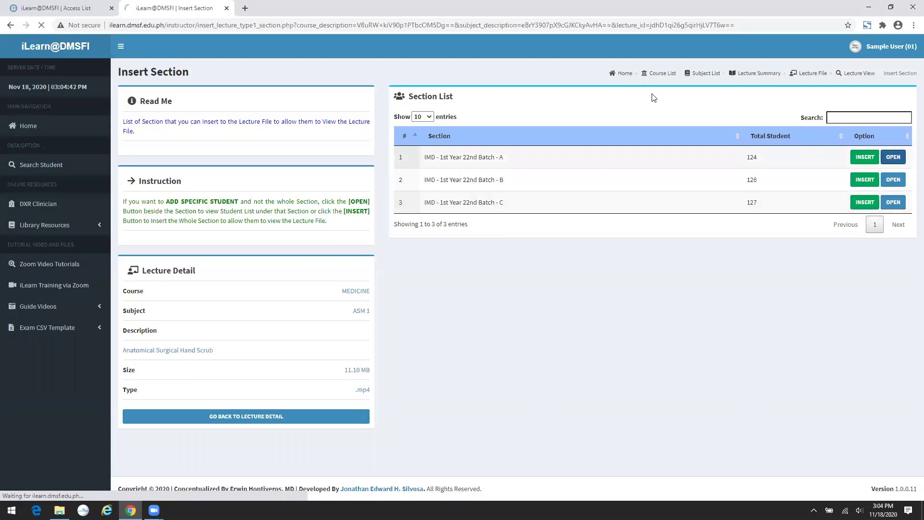
click(596, 21)
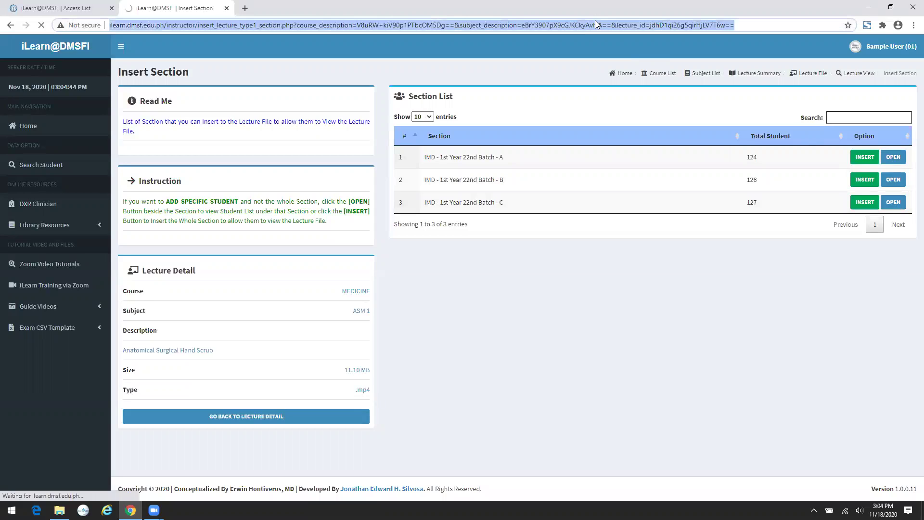
click(595, 21)
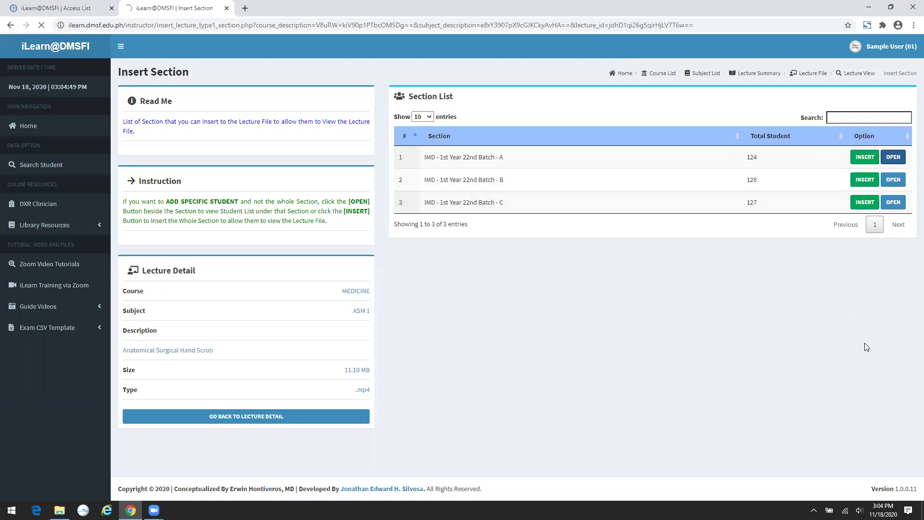
click(393, 25)
click(393, 25)
- Duplicate the Insert Section tab to retry loading, switching between the copies and reopening Batch C
right_click(184, 11)
click(208, 55)
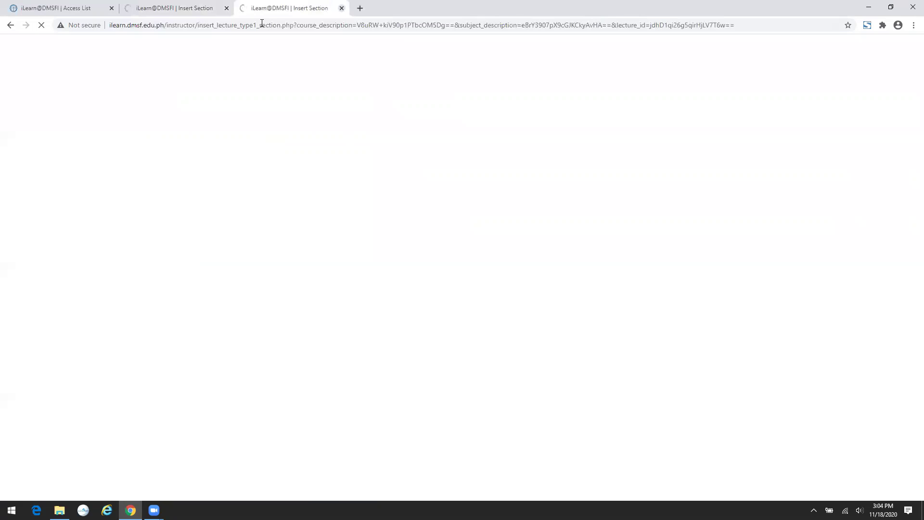
click(188, 7)
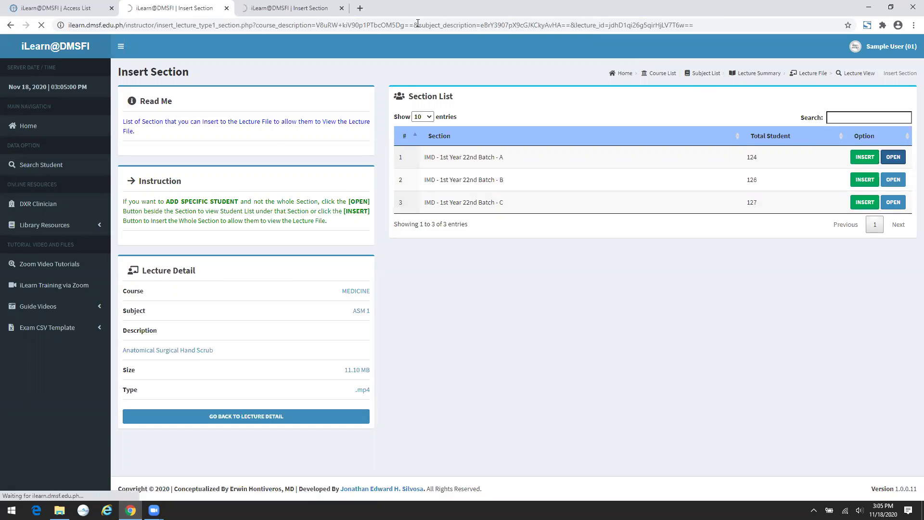
key(ctrl+Tab)
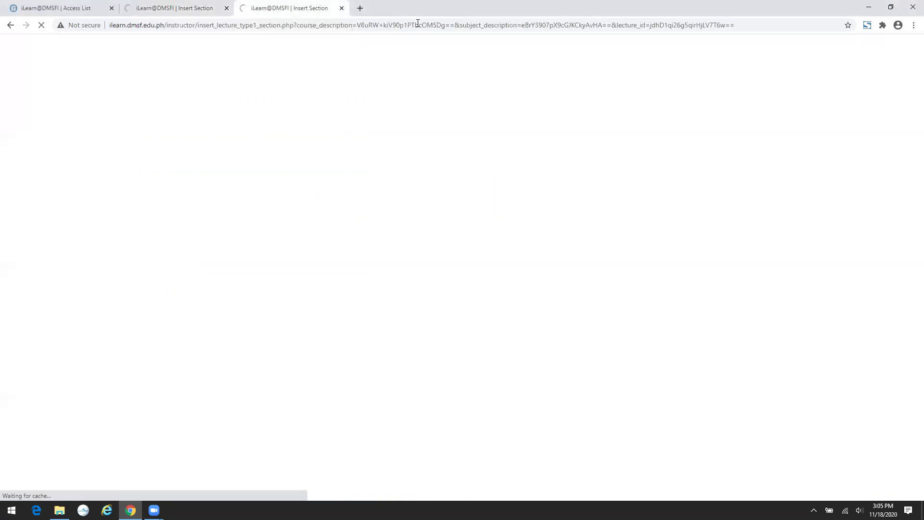
click(182, 6)
click(342, 8)
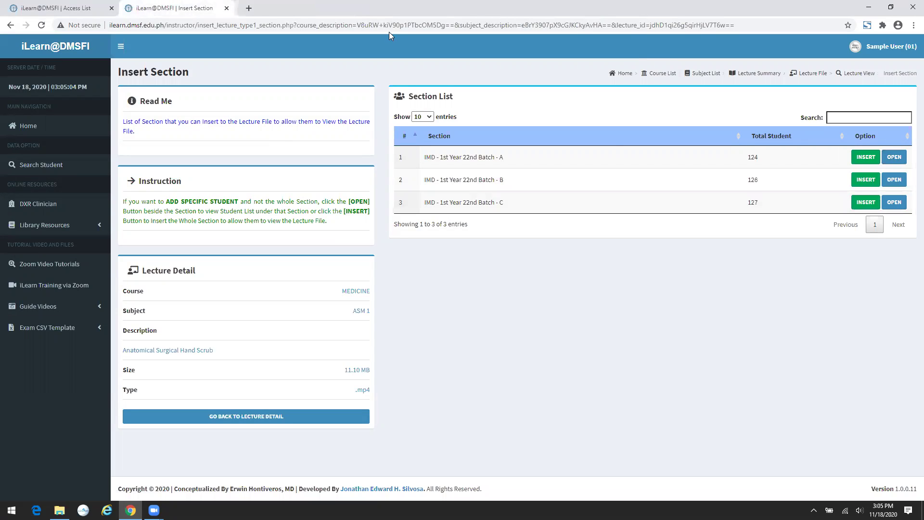
click(903, 203)
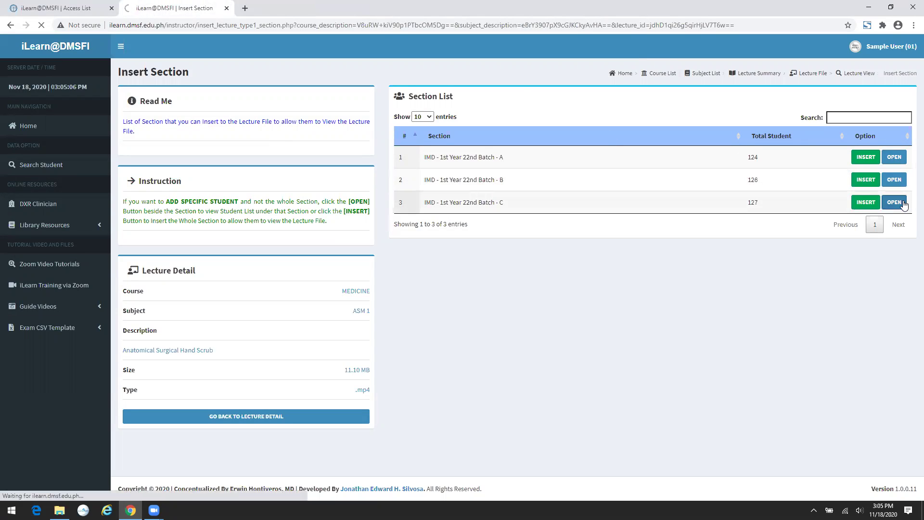
right_click(200, 7)
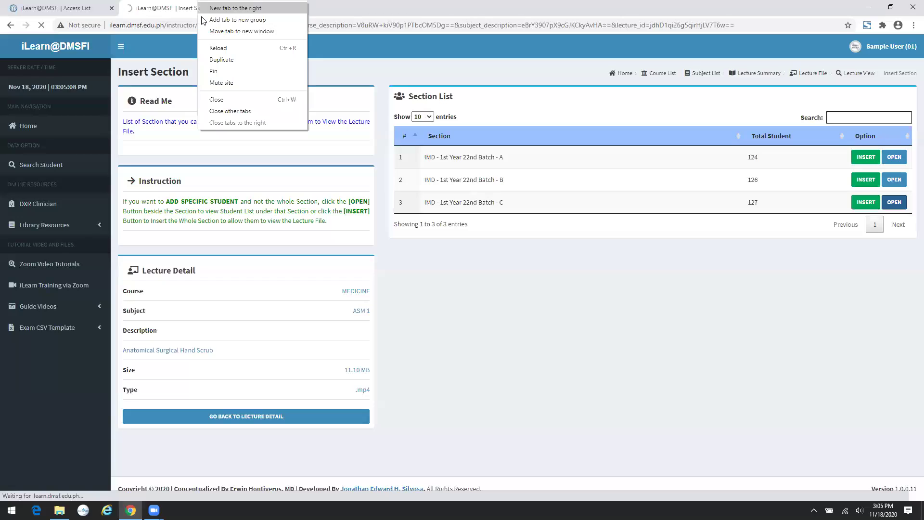
click(222, 60)
click(173, 8)
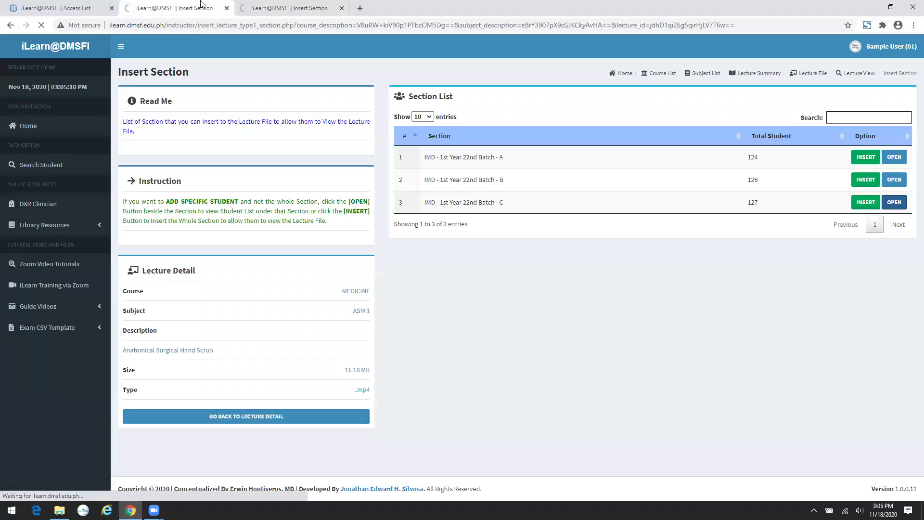
- Close the extra tab and give five Batch C students access to the lecture
click(894, 159)
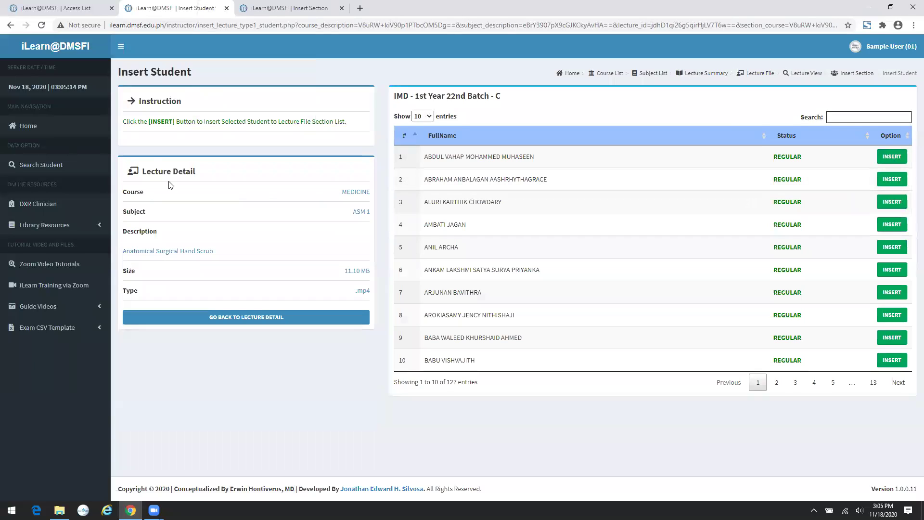
click(341, 8)
click(890, 157)
click(891, 157)
click(890, 158)
click(885, 159)
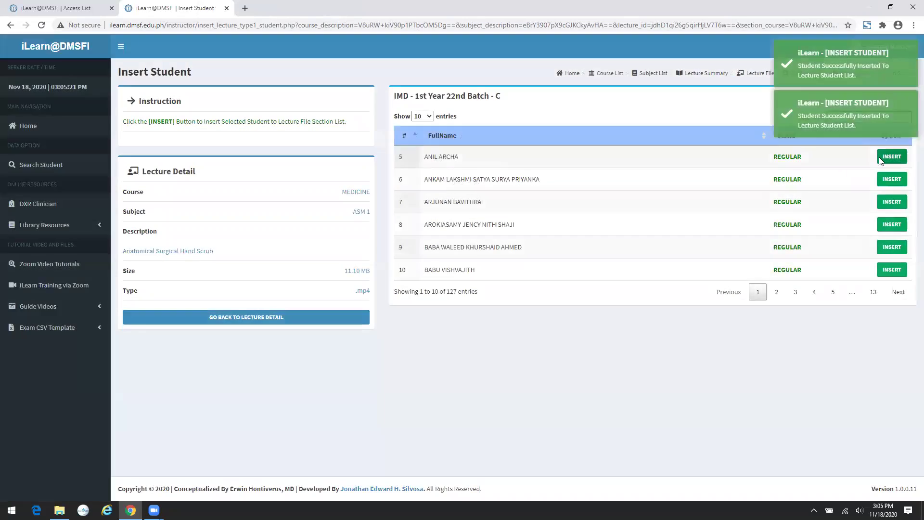
click(890, 157)
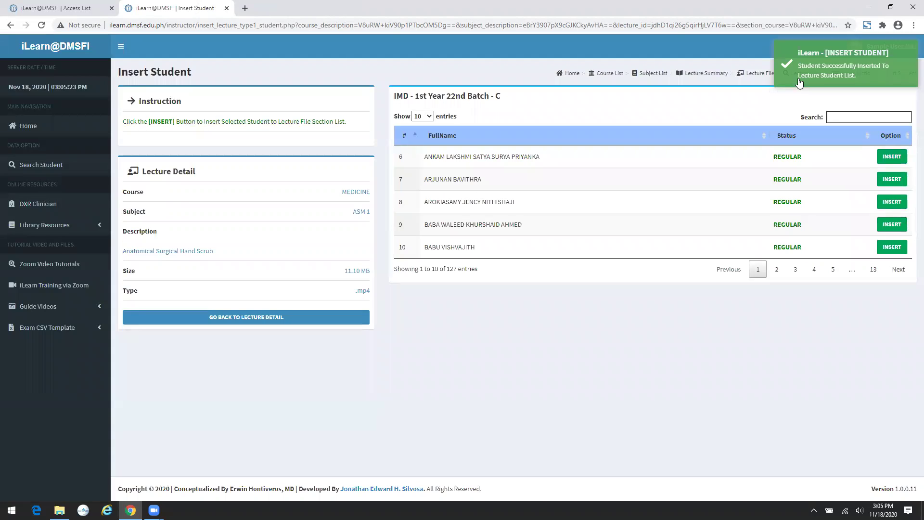
click(255, 317)
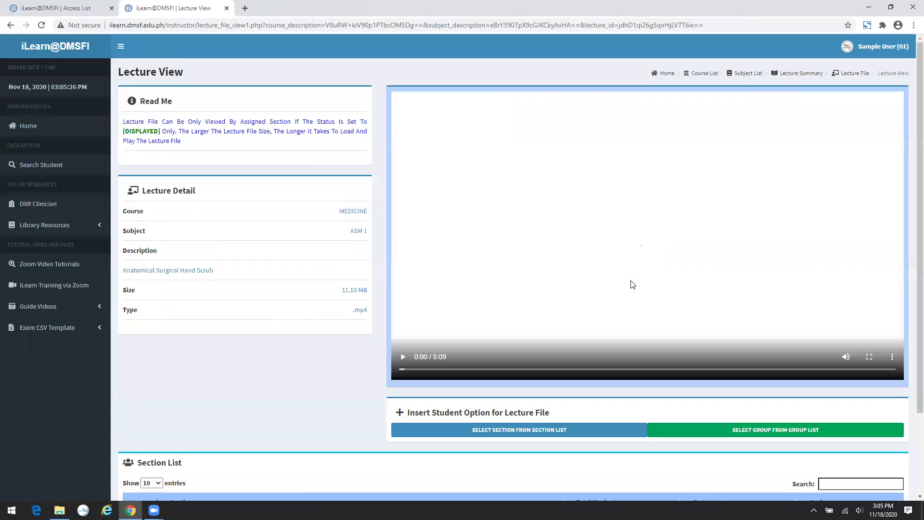
- Set Batch C's status to NOT DISPLAYED and review its student list
scroll(548, 286, down, 2)
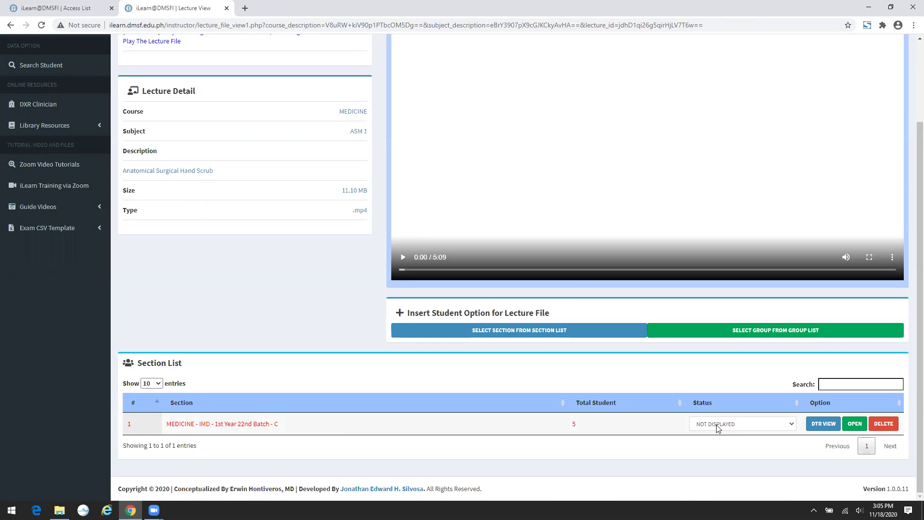
click(732, 427)
click(724, 439)
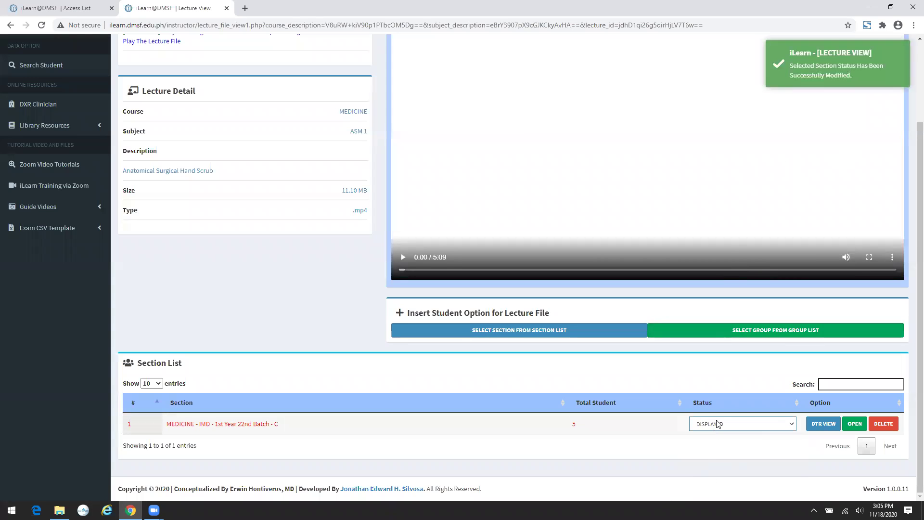
click(717, 423)
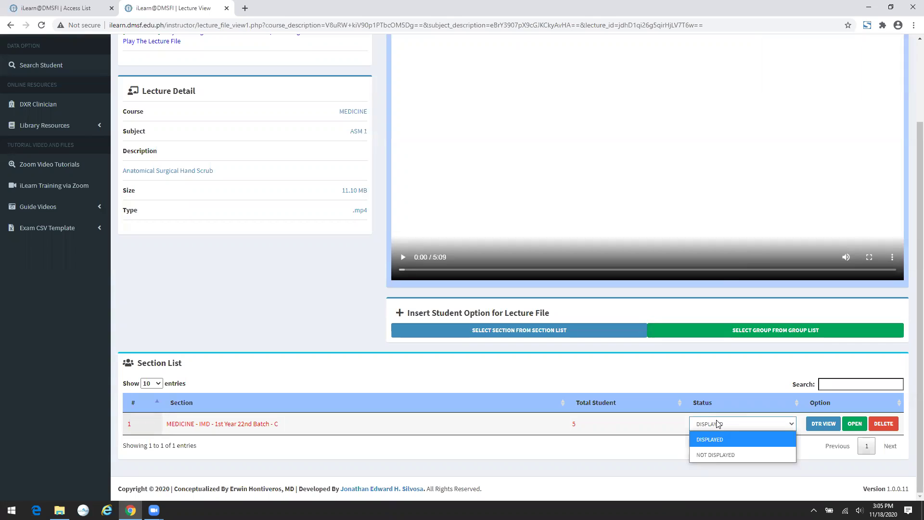
click(713, 451)
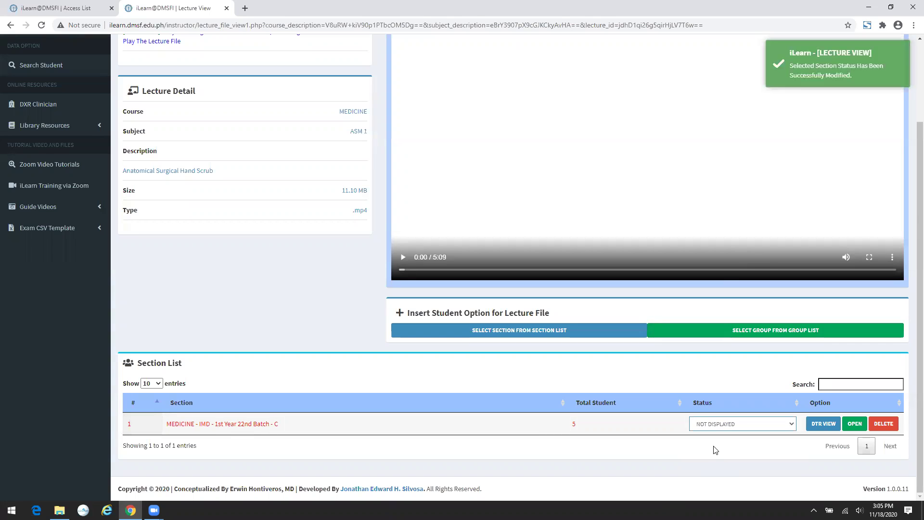
click(854, 424)
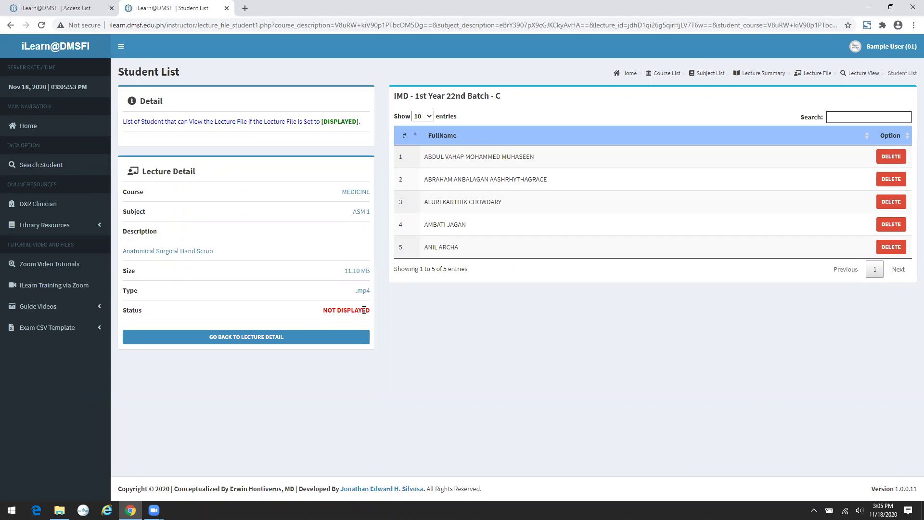
click(341, 338)
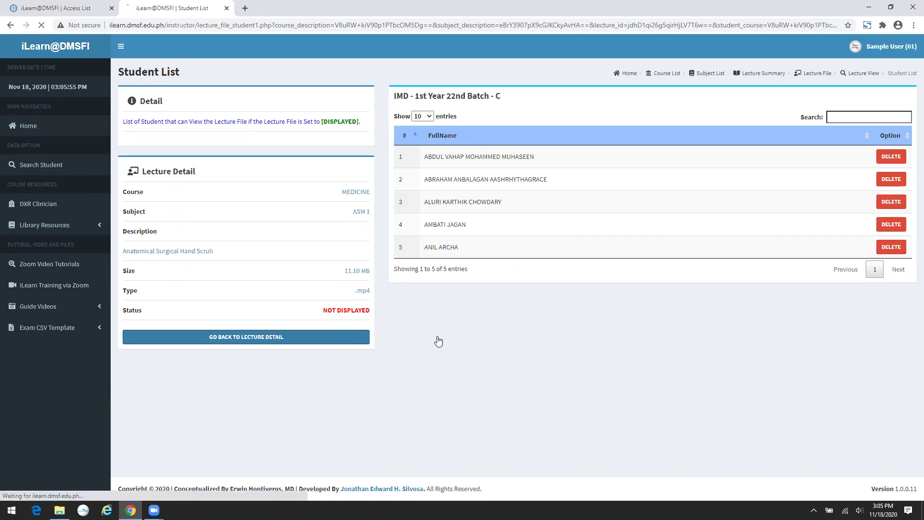
scroll(472, 340, down, 2)
scroll(473, 344, up, 2)
scroll(472, 345, down, 2)
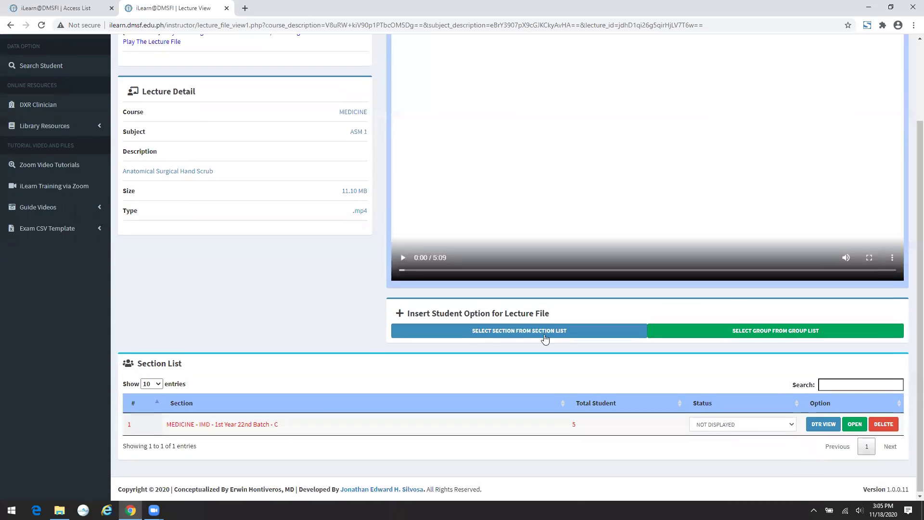
- Add Group 1 to the hand scrub lecture's audience
click(810, 332)
click(891, 155)
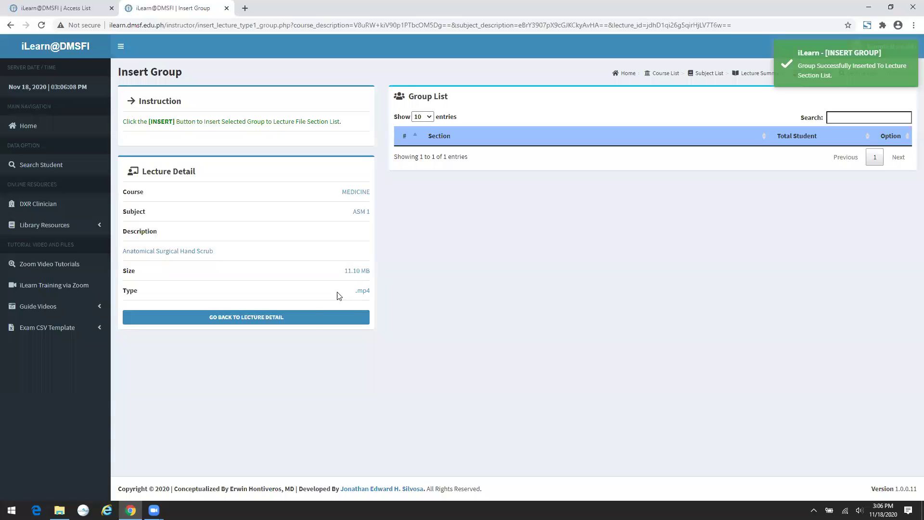
click(310, 318)
scroll(455, 336, down, 3)
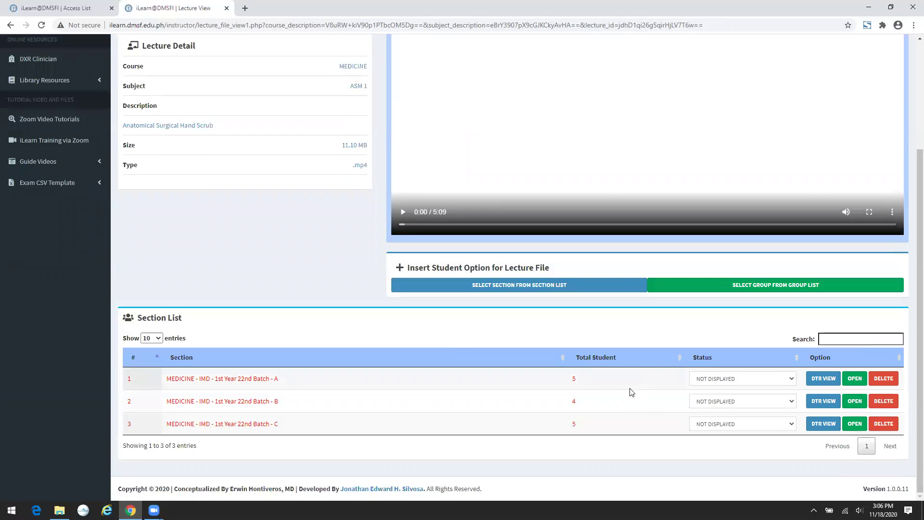
- Set the Batch A, B and C sections to DISPLAYED
click(732, 378)
click(722, 388)
click(726, 401)
click(724, 411)
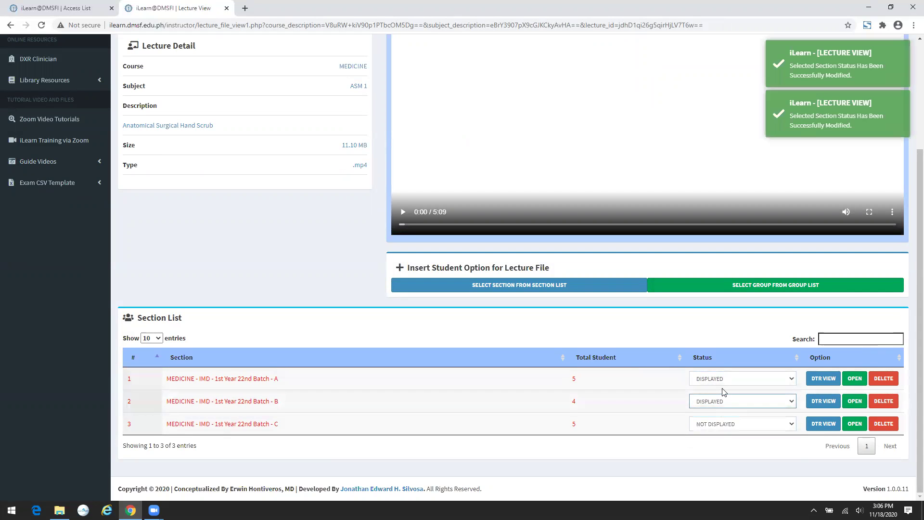
click(724, 424)
click(722, 439)
- Switch Batch C, B and A back to NOT DISPLAYED and return to the Lecture File list
click(725, 423)
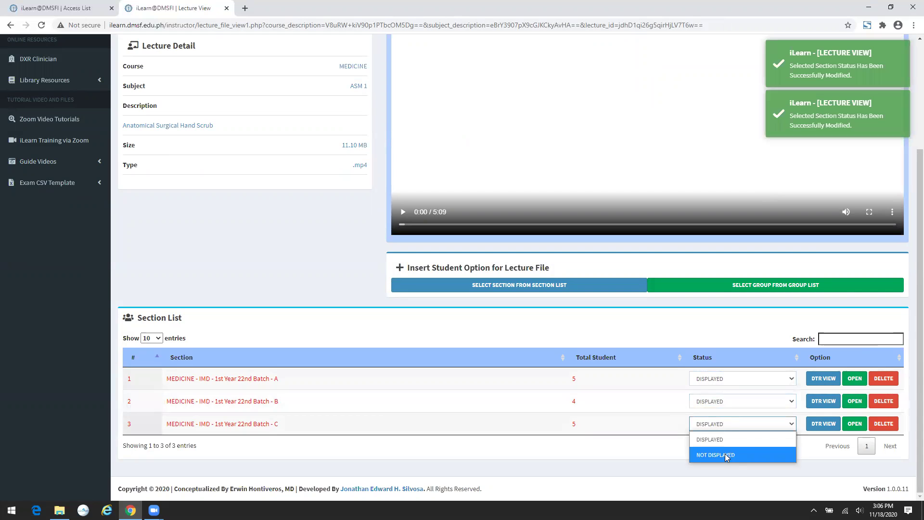
click(724, 453)
click(726, 401)
click(725, 431)
click(721, 379)
click(724, 409)
scroll(842, 144, up, 3)
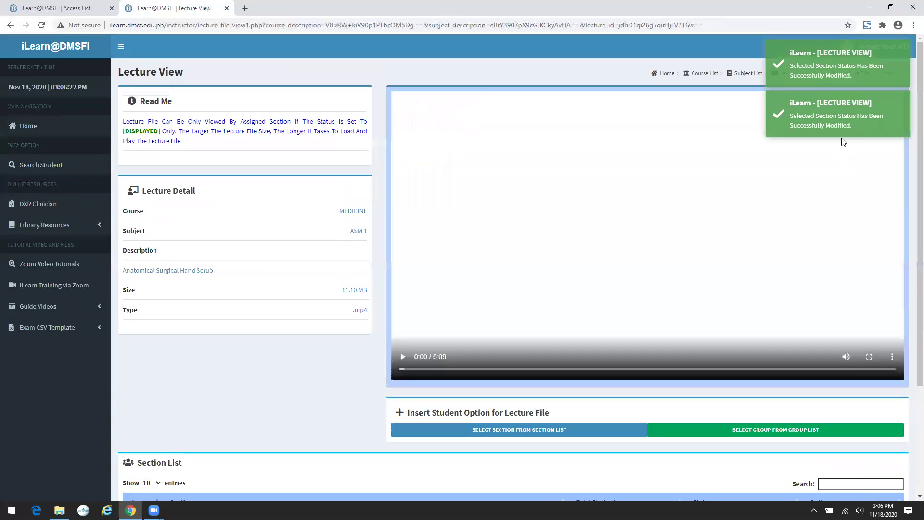
click(846, 76)
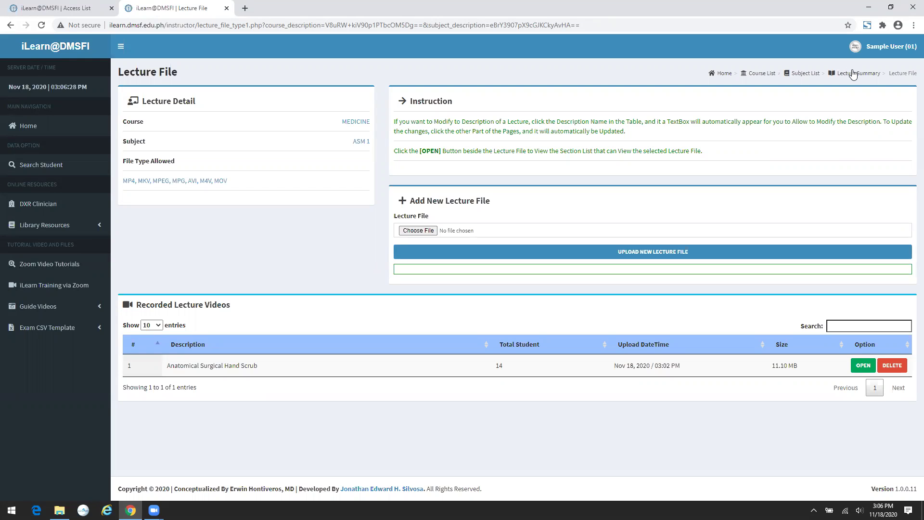
- Create an external link 'iLearn Link' pointing to ilearn.dmsf.edu.ph and open its Lecture View
click(853, 74)
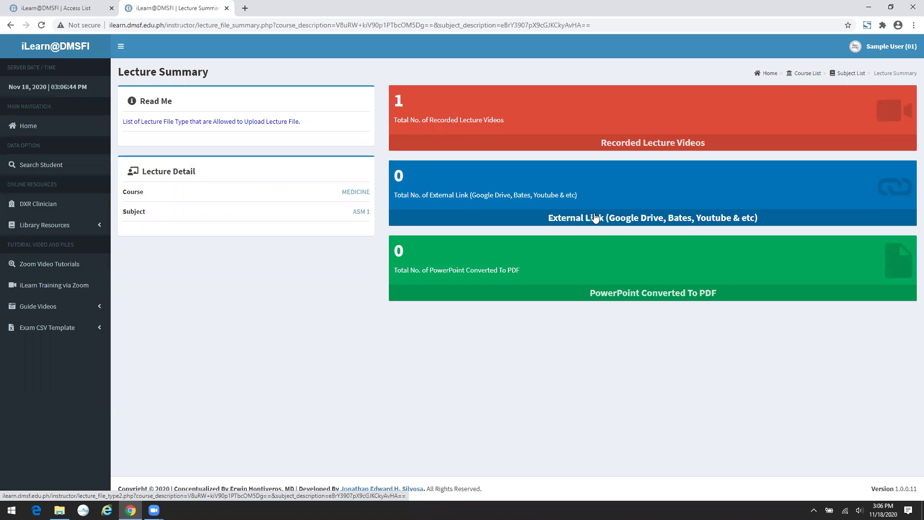
click(595, 218)
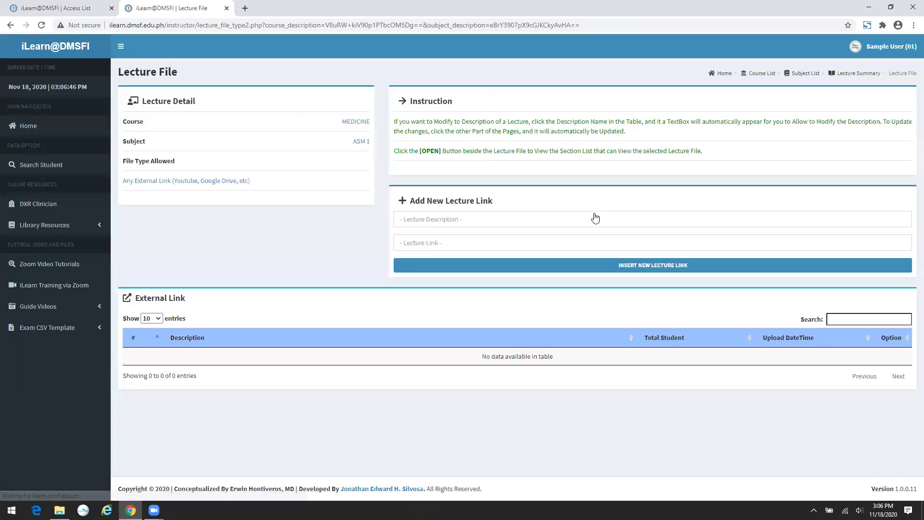
click(464, 220)
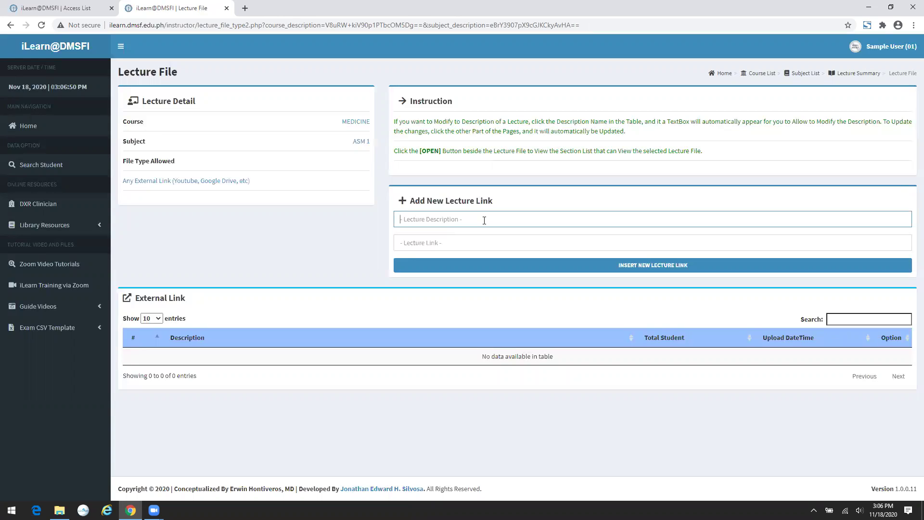
text(iLearn Link)
key(Tab)
text(i)
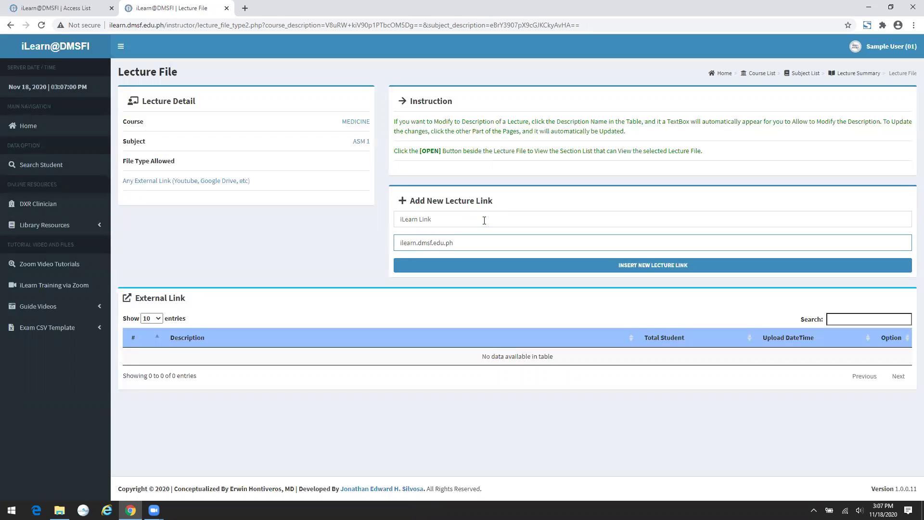
click(688, 267)
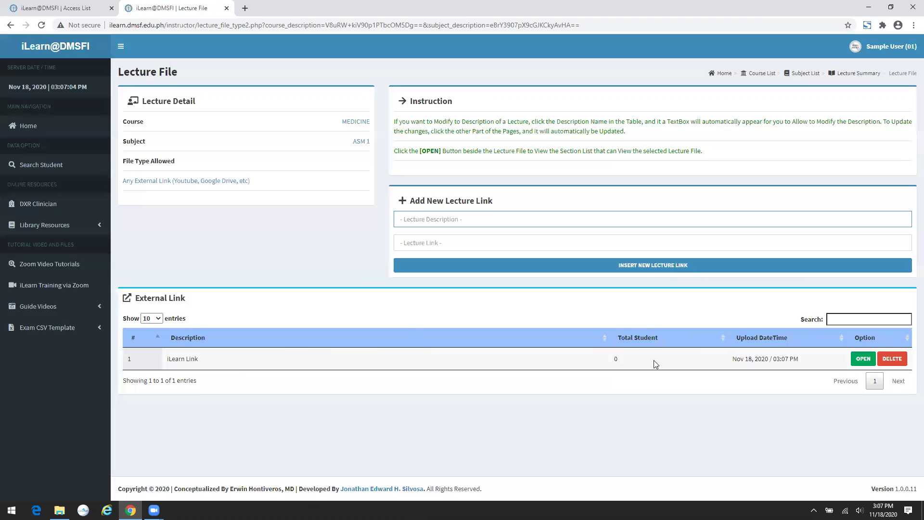
click(864, 359)
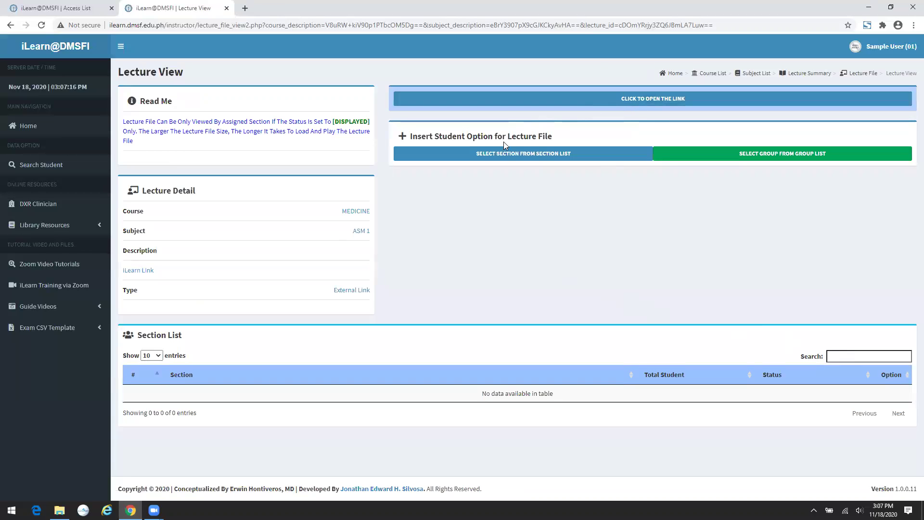
- Add the 1st Year 22nd Batch - B section to iLearn Link, toggling its status back to NOT DISPLAYED
click(506, 154)
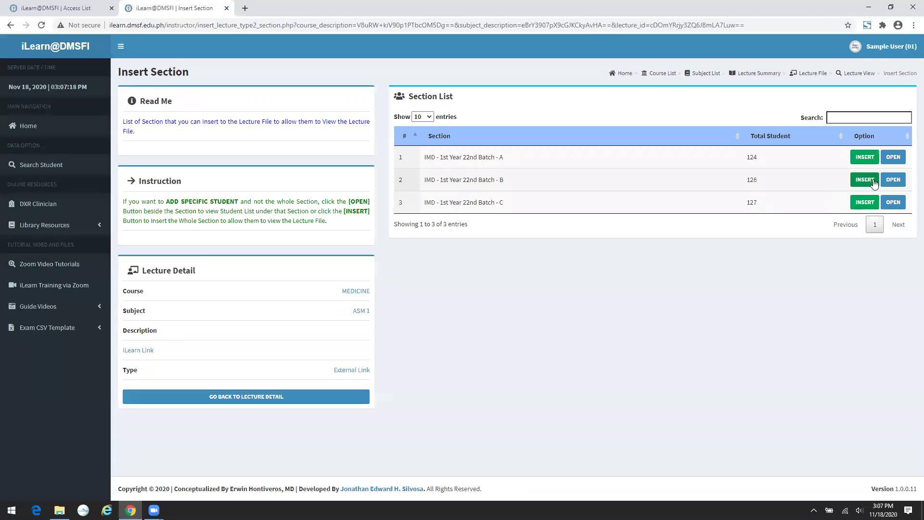
click(871, 182)
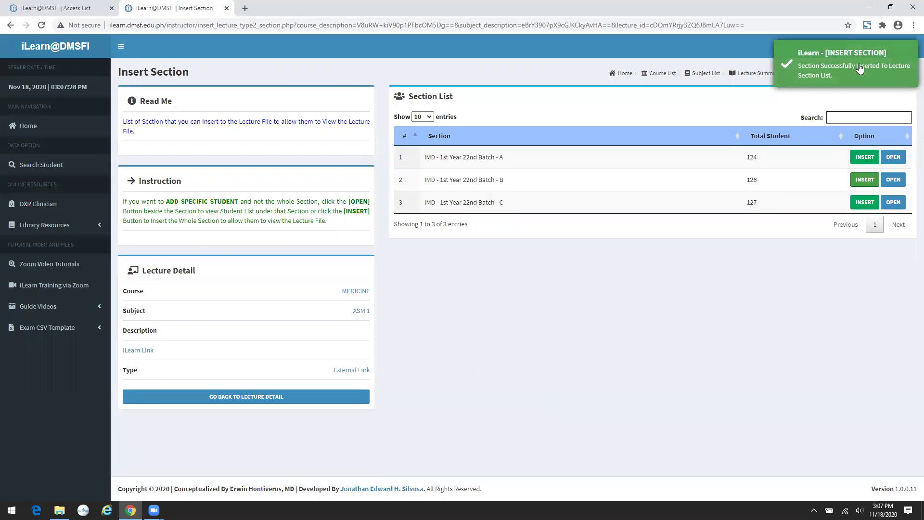
click(235, 401)
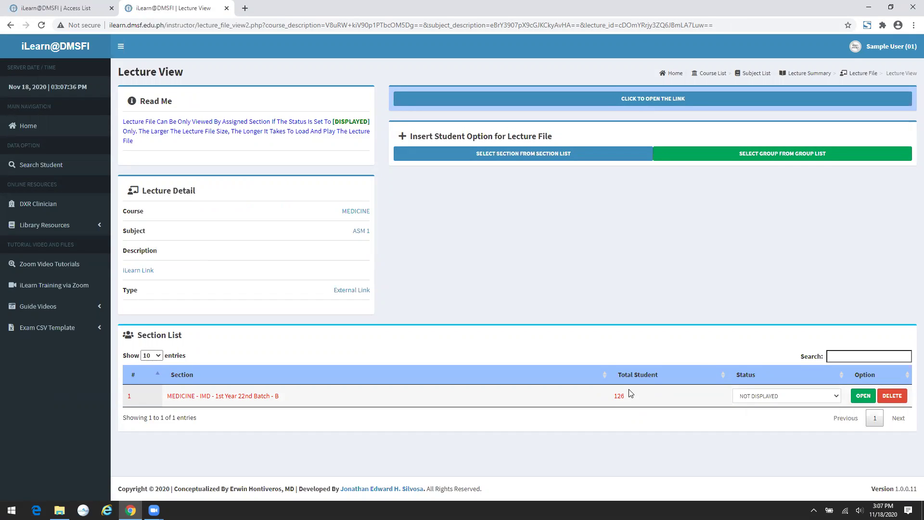
click(771, 398)
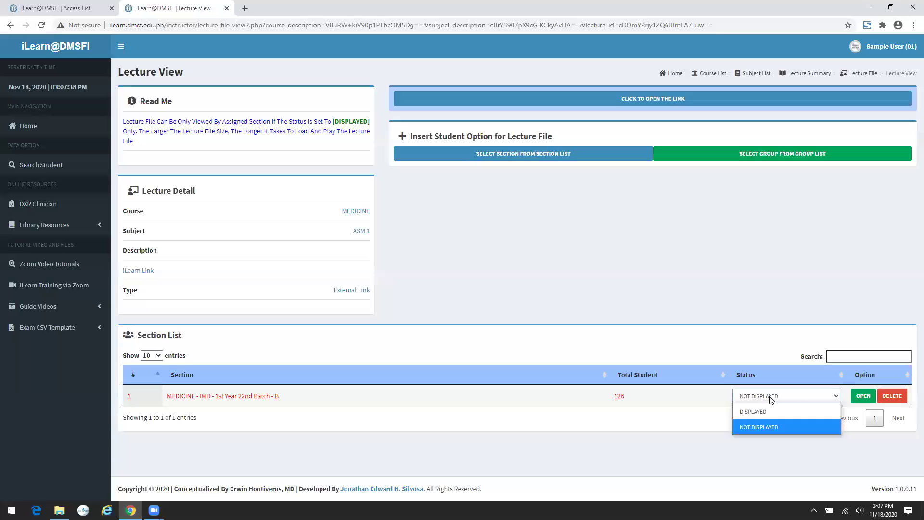
click(771, 411)
click(767, 398)
click(768, 426)
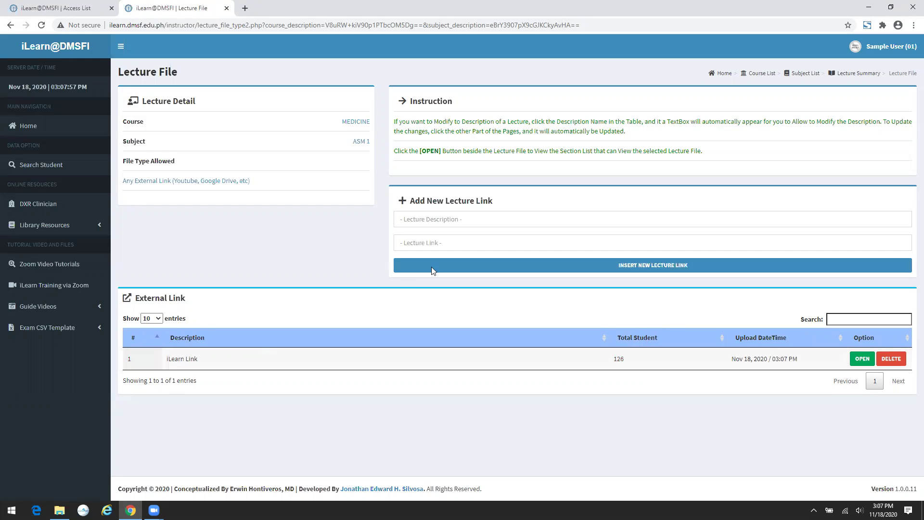
- Go to the Lecture Summary and open the PowerPoint Converted To PDF lectures
click(851, 74)
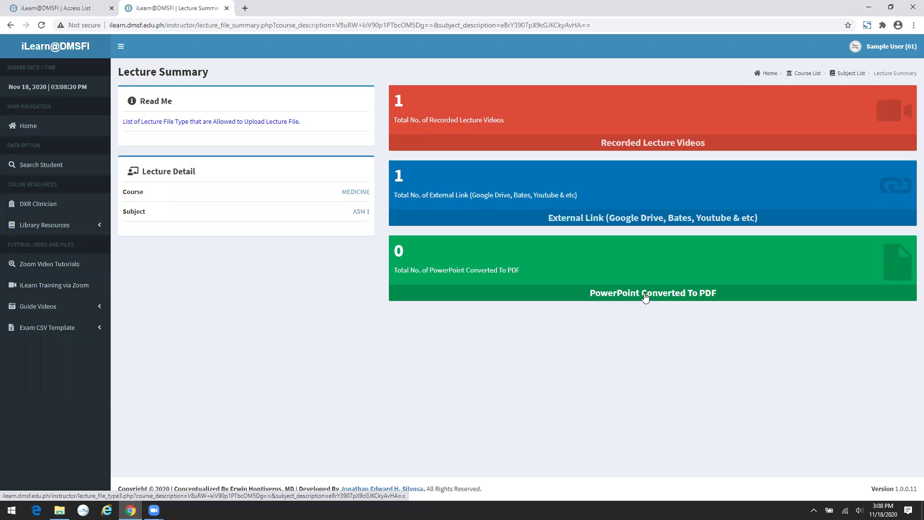
click(646, 296)
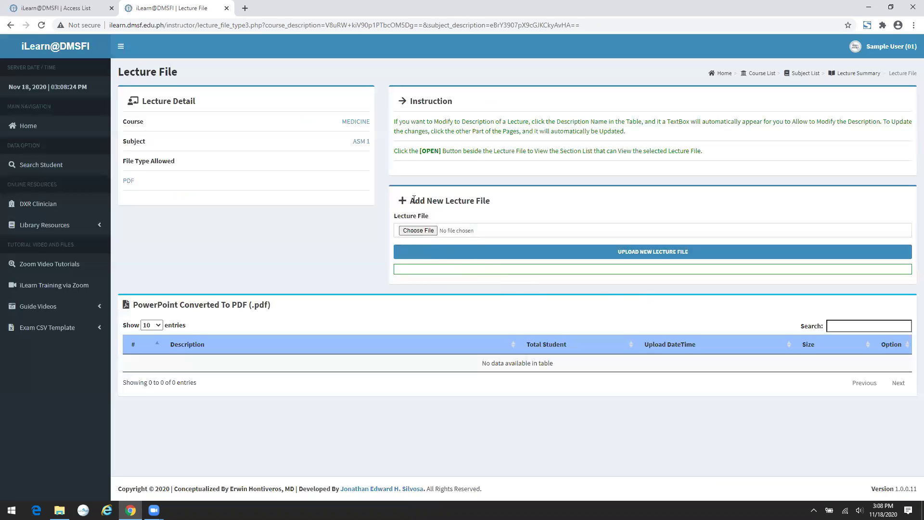
- Upload the 'Fluids and Electrolytes- Online Part 1' PDF from Downloads and open its Lecture View
click(418, 231)
double_click(164, 145)
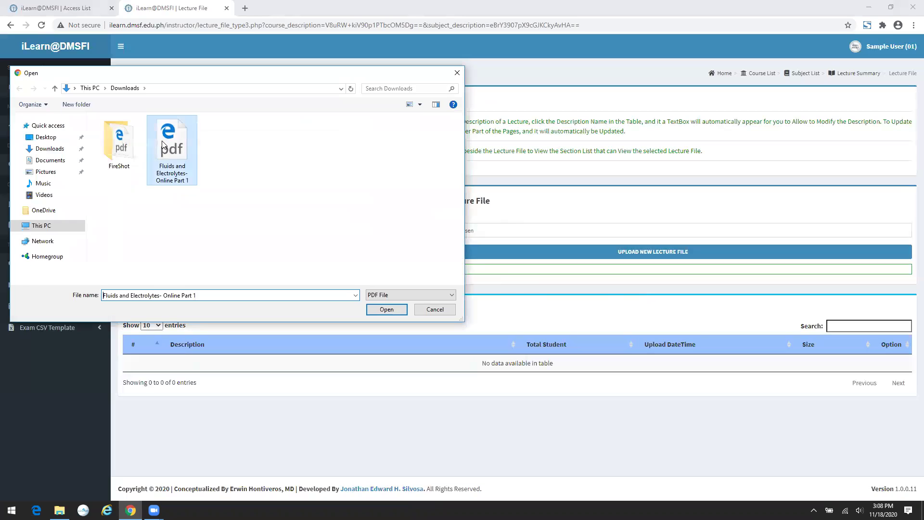
click(583, 258)
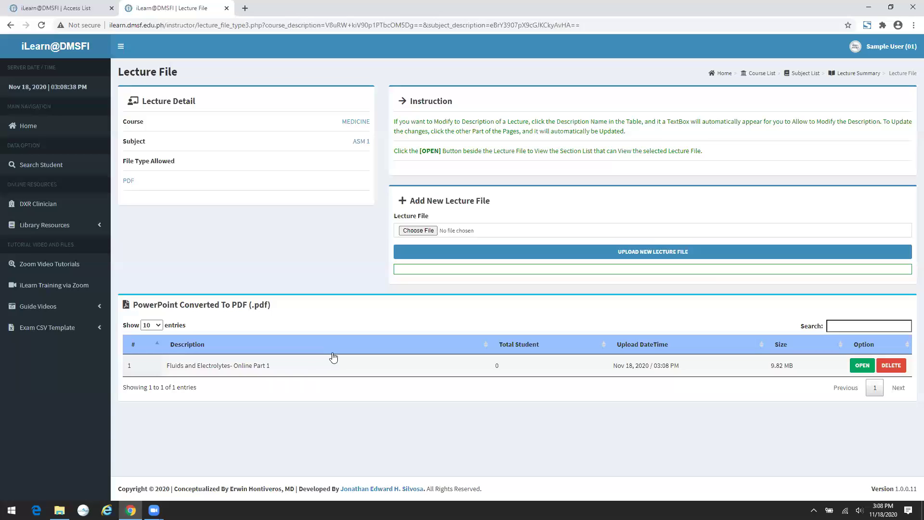
click(858, 370)
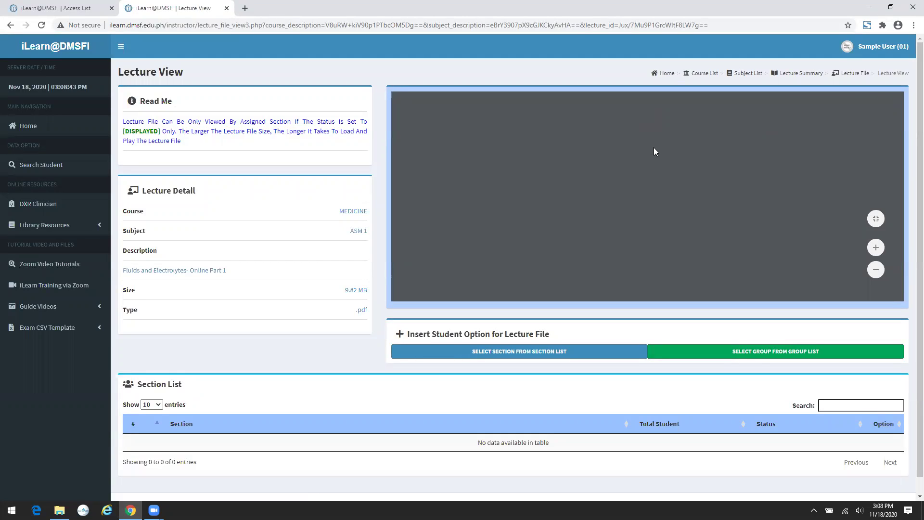
- Add the Batch C section and Group 1 to the PDF lecture
scroll(700, 158, down, 1)
click(556, 336)
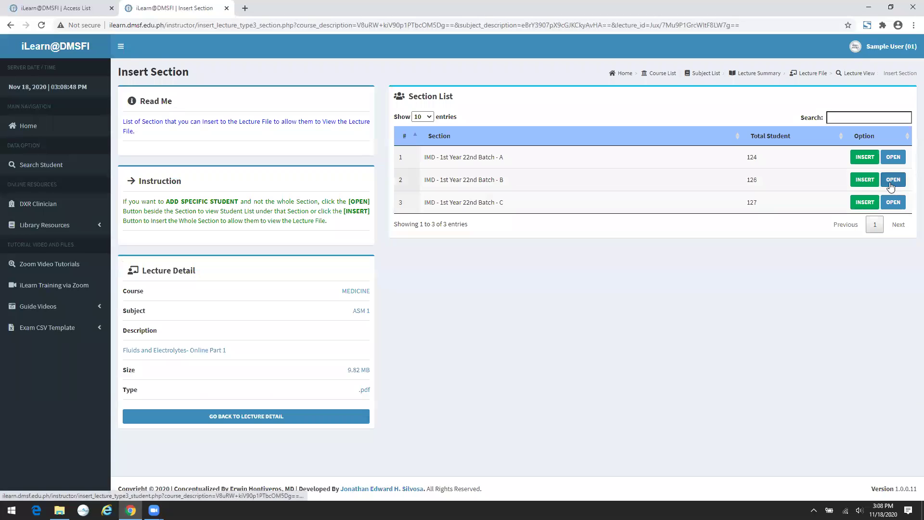
click(864, 202)
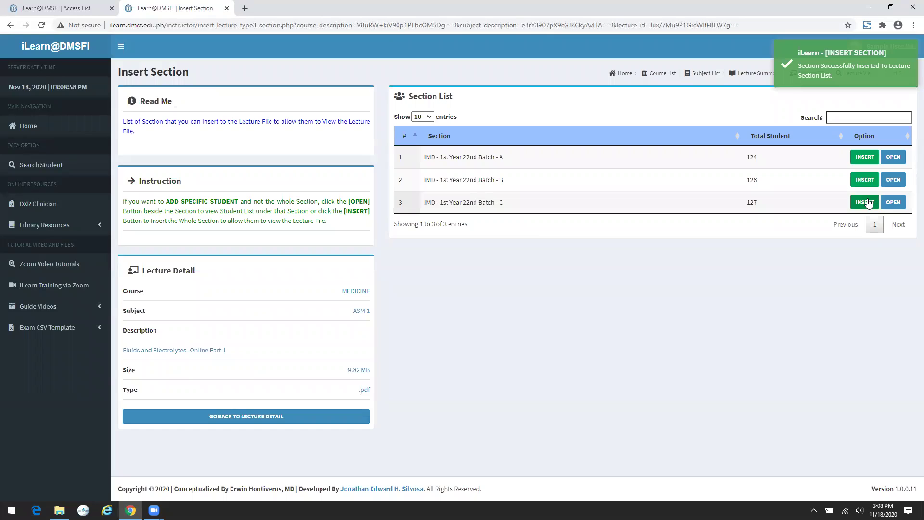
click(311, 424)
click(831, 347)
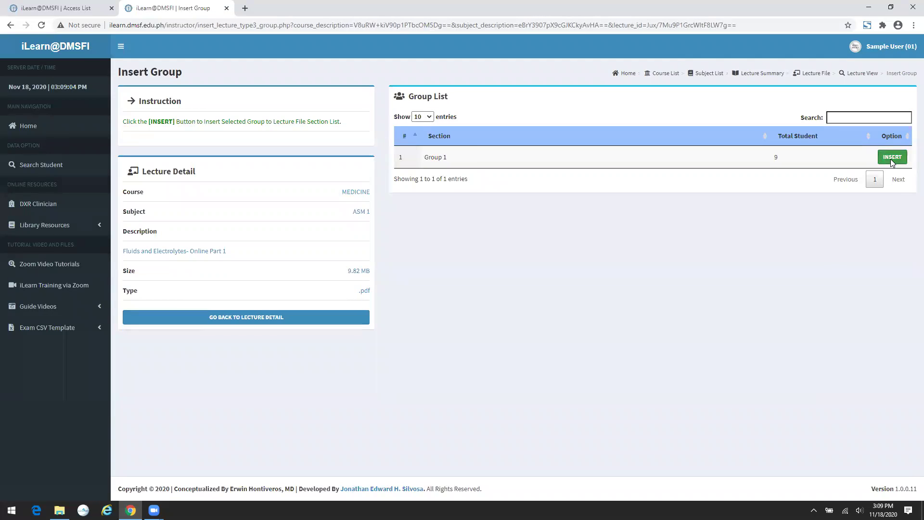
click(892, 158)
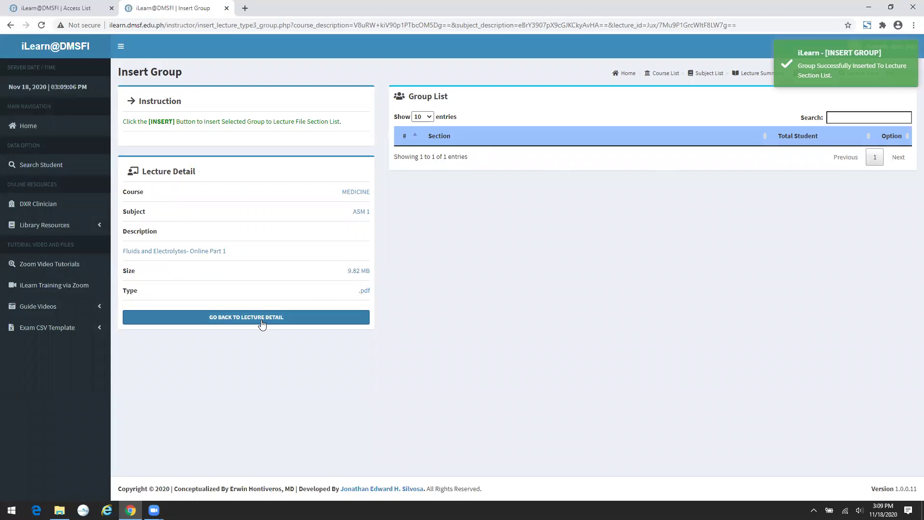
click(262, 323)
- Set the Batch A, B and C sections to DISPLAYED for the PDF lecture
scroll(626, 366, down, 2)
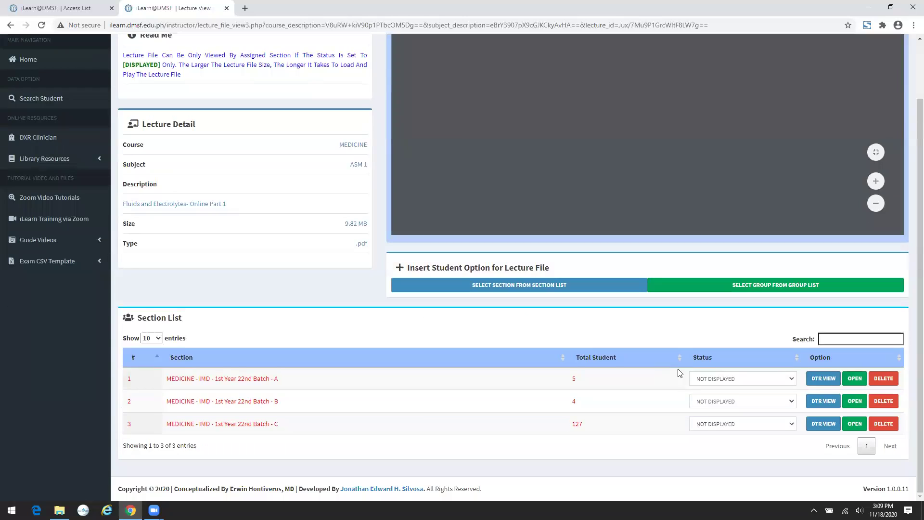
click(702, 379)
click(710, 393)
click(708, 400)
click(710, 416)
click(712, 423)
click(712, 439)
- Switch Batch C, B and A back to NOT DISPLAYED and scroll to the top
click(718, 425)
click(716, 454)
click(714, 400)
click(716, 431)
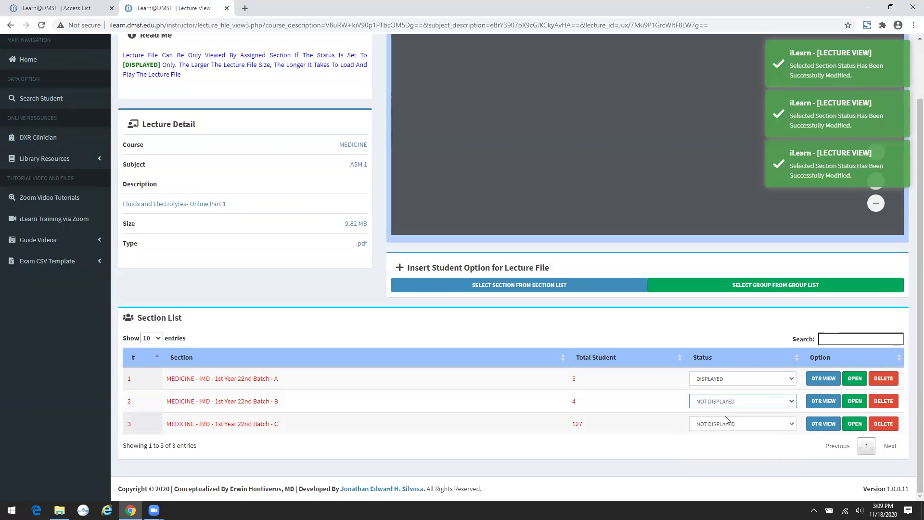
click(726, 380)
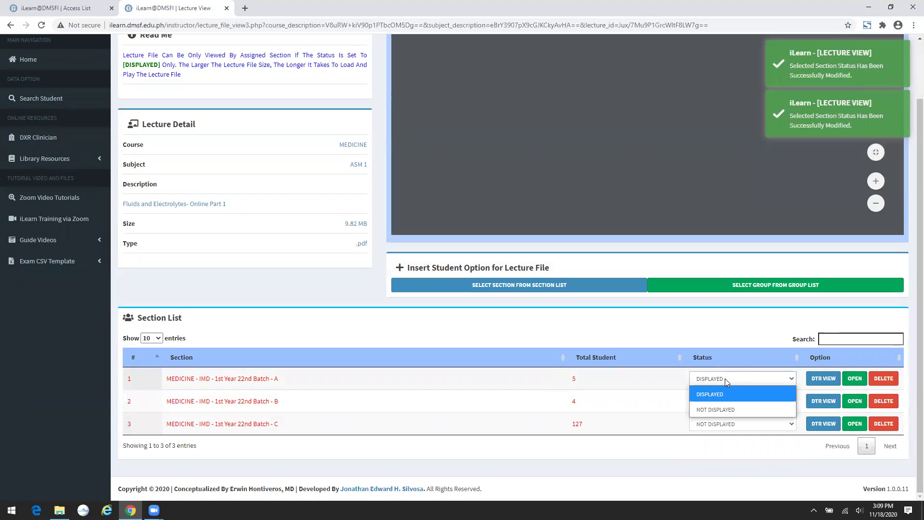
click(722, 407)
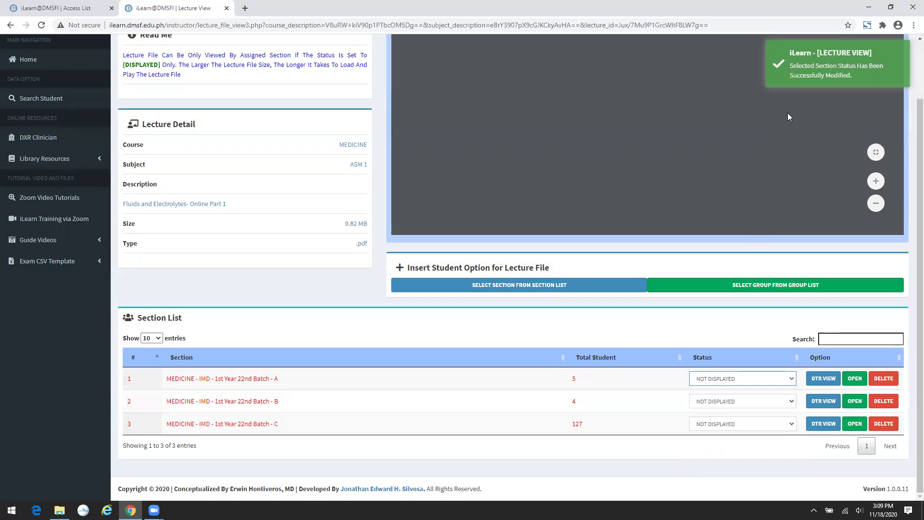
scroll(263, 152, up, 2)
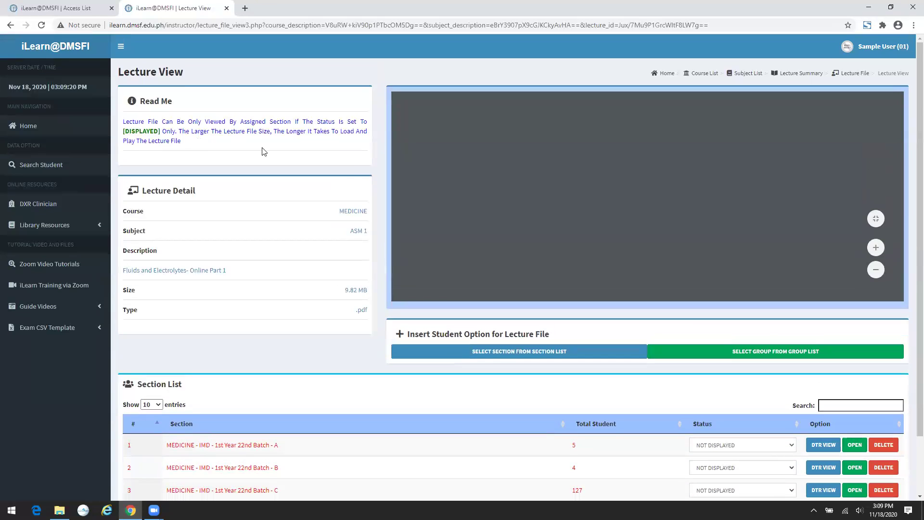
- Navigate back through Lecture File, Lecture Summary and Subject List to the Home dashboard
click(867, 75)
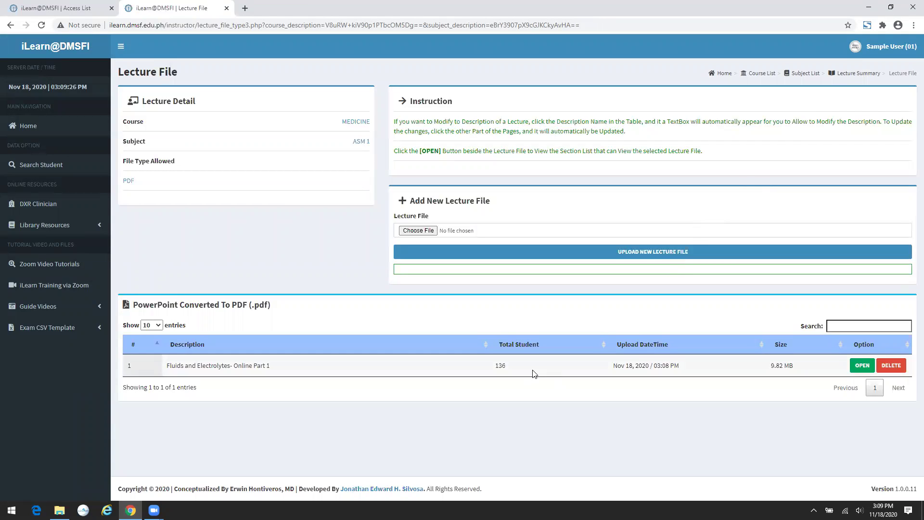
click(857, 73)
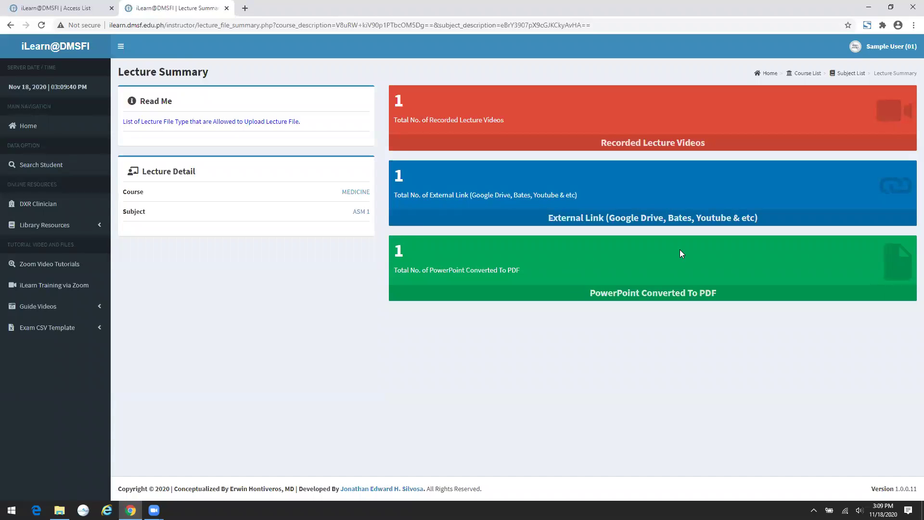
click(850, 74)
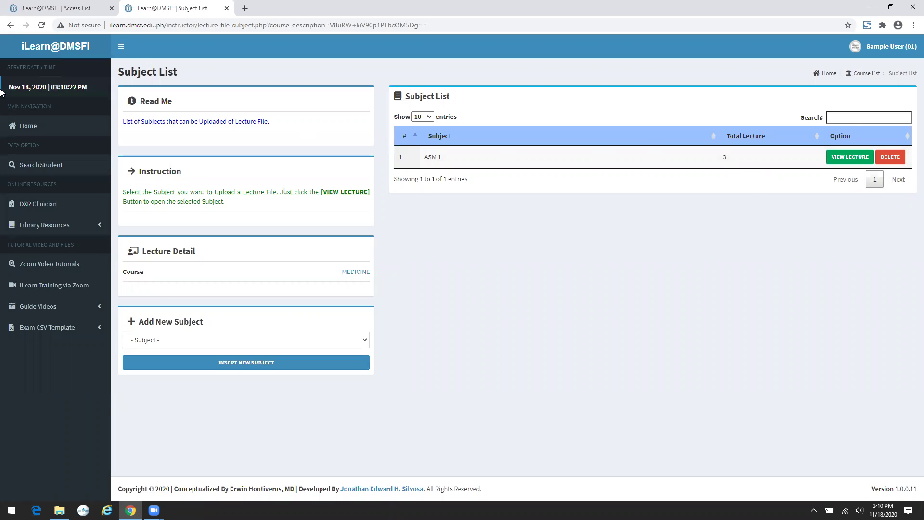
click(44, 126)
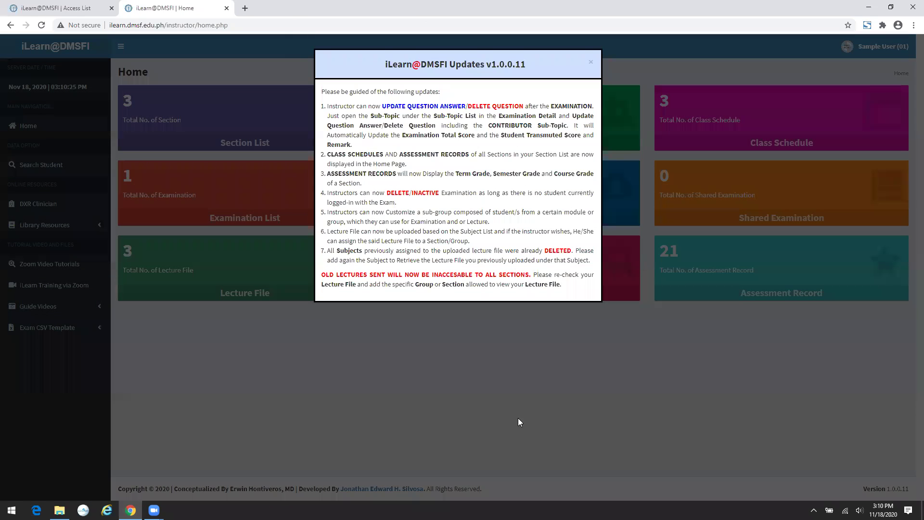
- Dismiss the updates notice and open the MEDICINE subjects in Virtual Microscopy
click(519, 419)
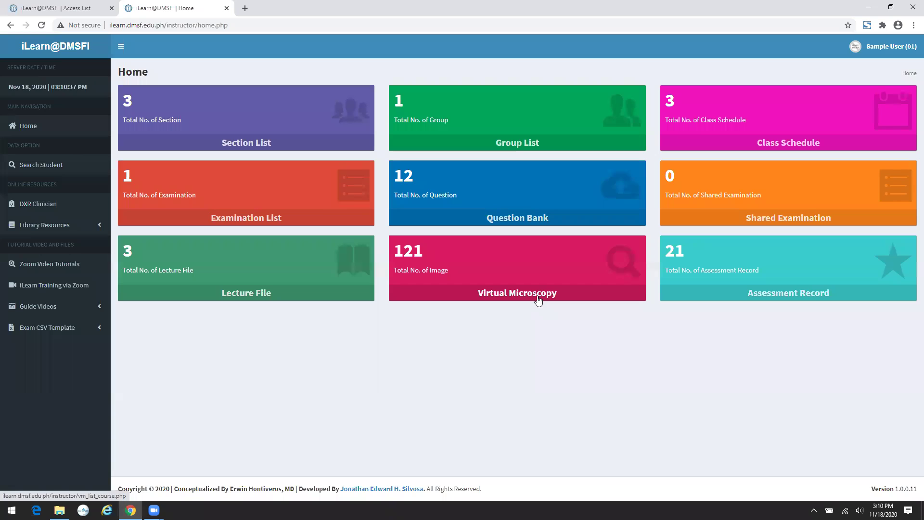
click(538, 300)
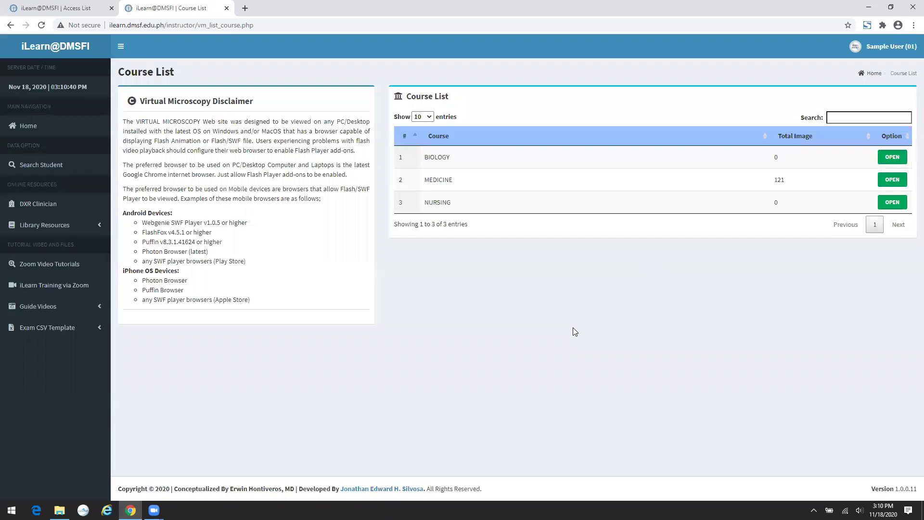
click(899, 182)
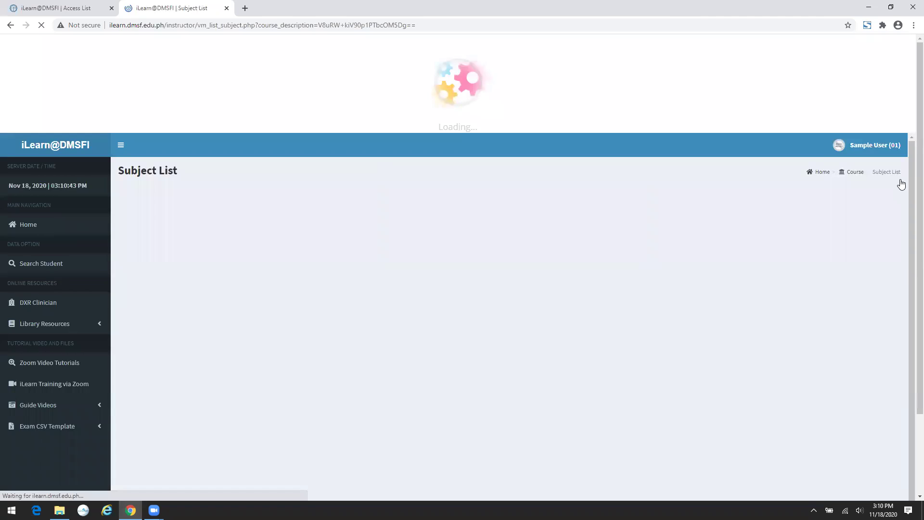
- Review the eight Pathology slide sets, then go Home to the Assessment Record course list
click(596, 25)
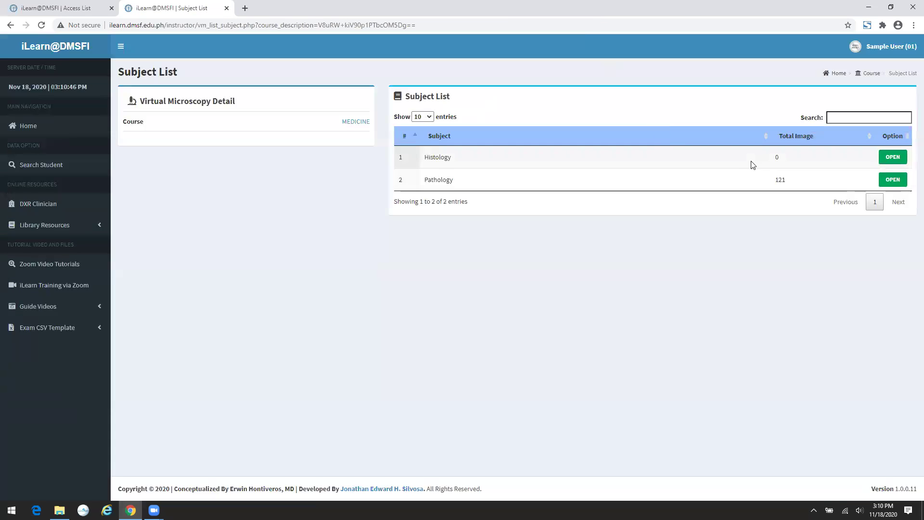
click(887, 179)
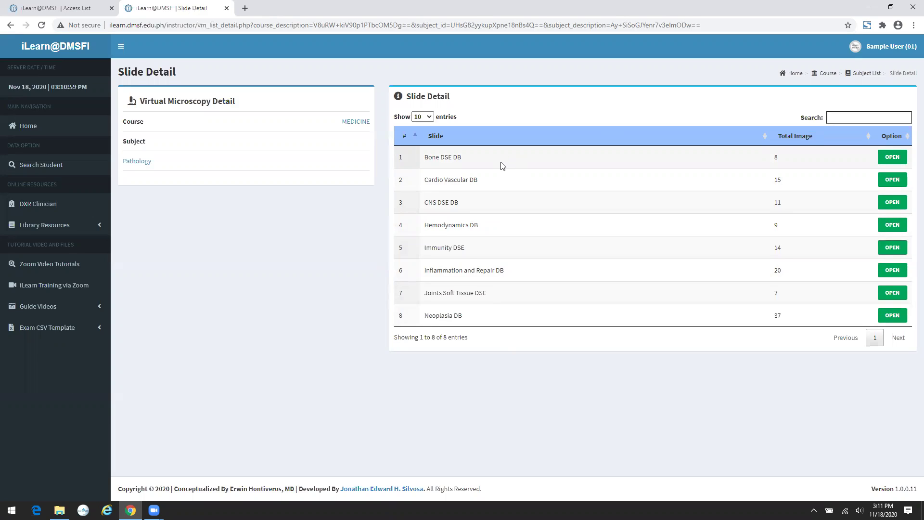
click(33, 125)
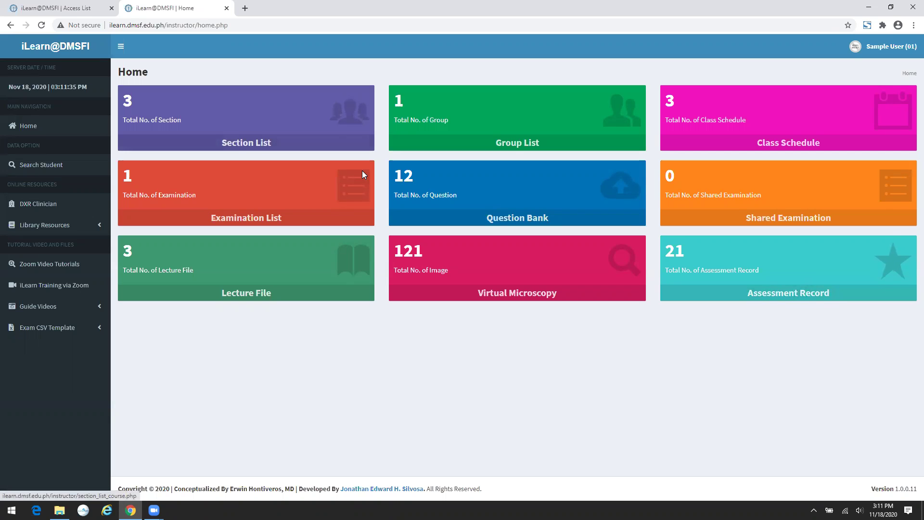
click(813, 294)
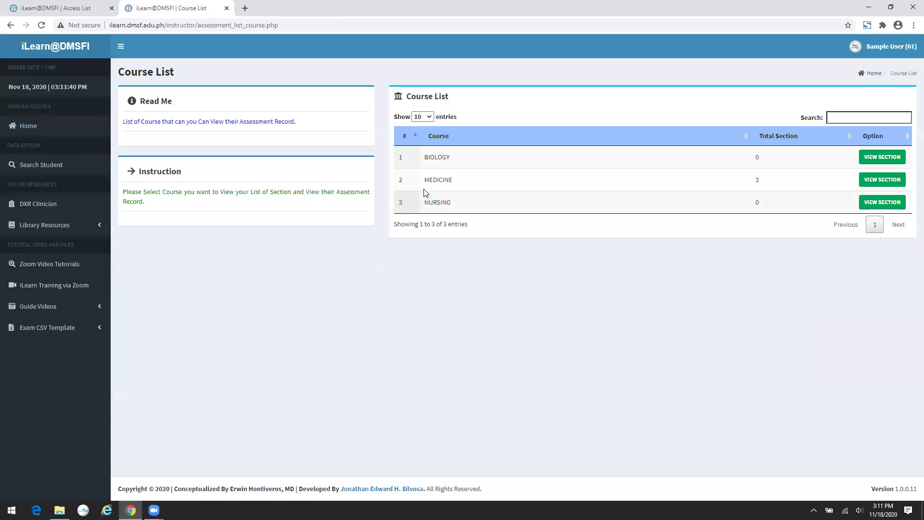
- Open Batch A's MEDICINE assessment summary and review its seven semester records
click(882, 179)
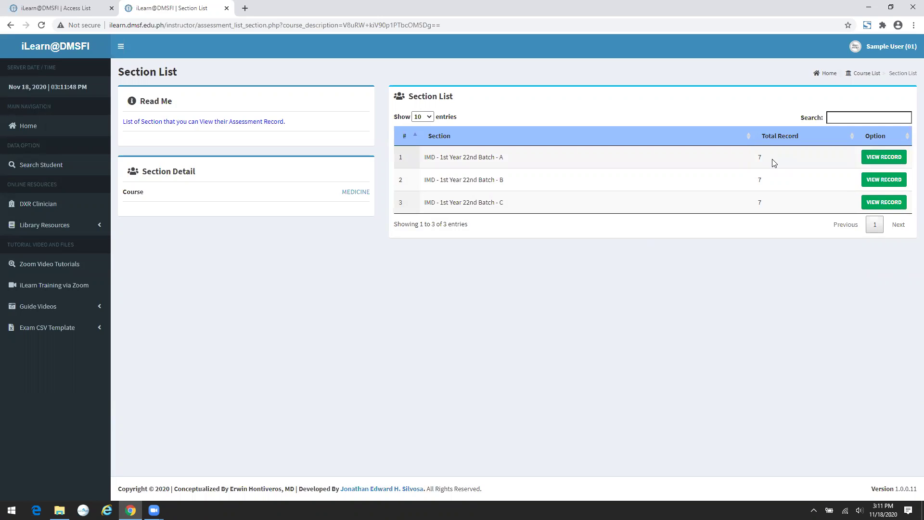
click(876, 160)
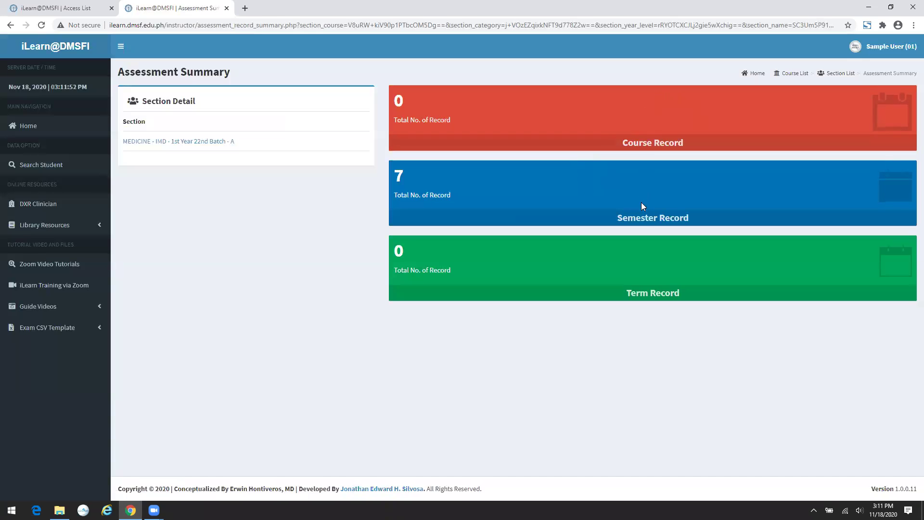
click(645, 218)
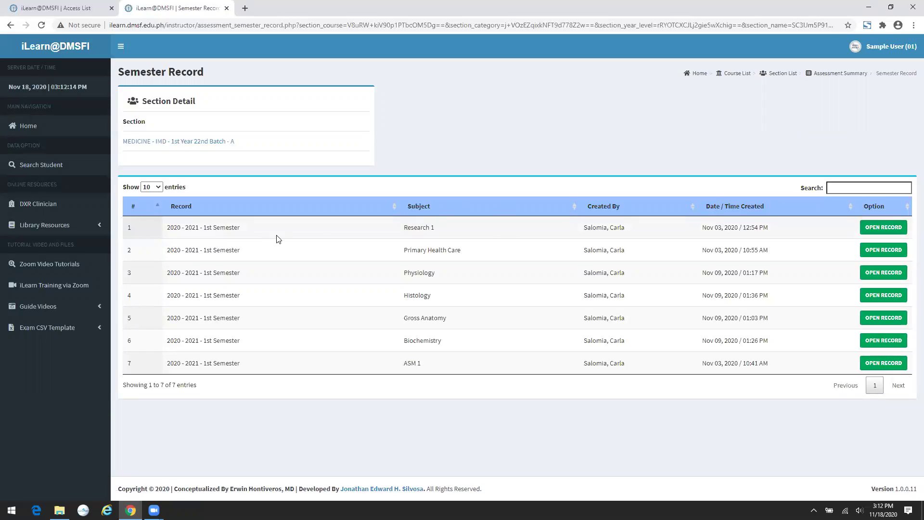
click(853, 75)
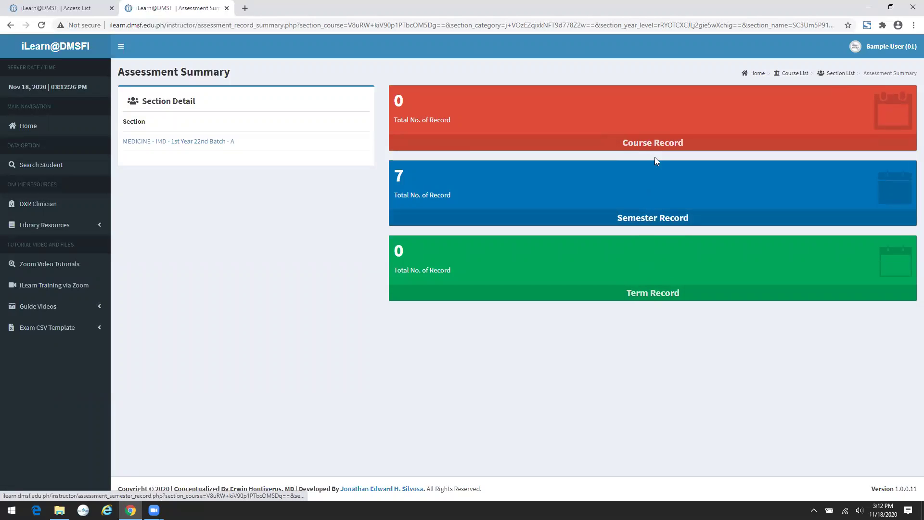
- Check Batch A's empty term records, go back to the Section List, then return Home
click(655, 298)
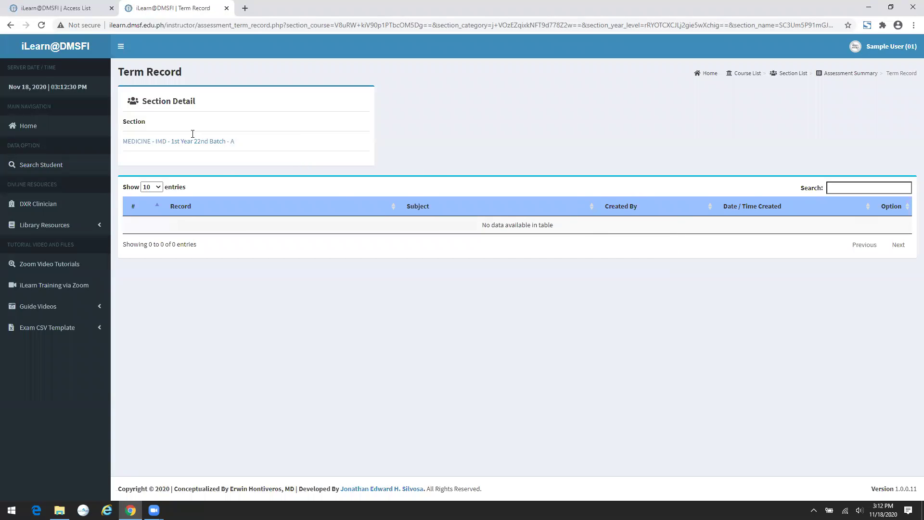
click(870, 74)
click(852, 74)
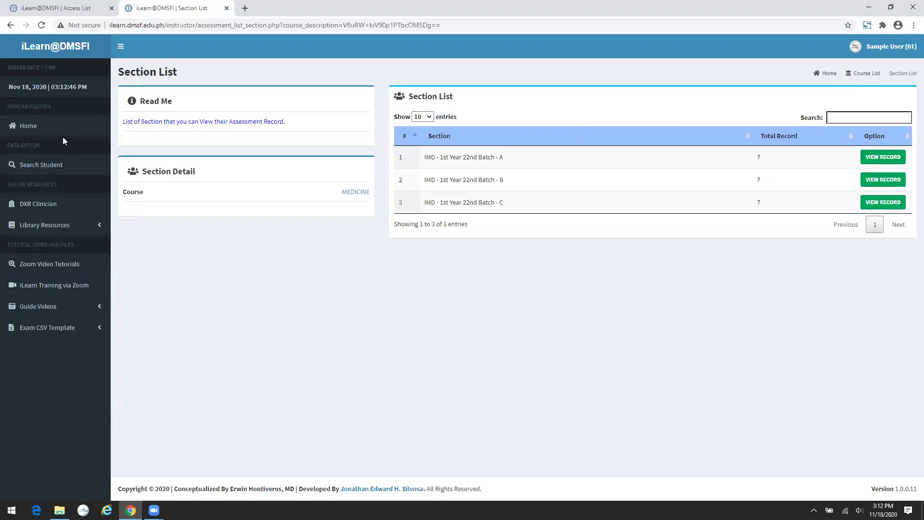
click(49, 136)
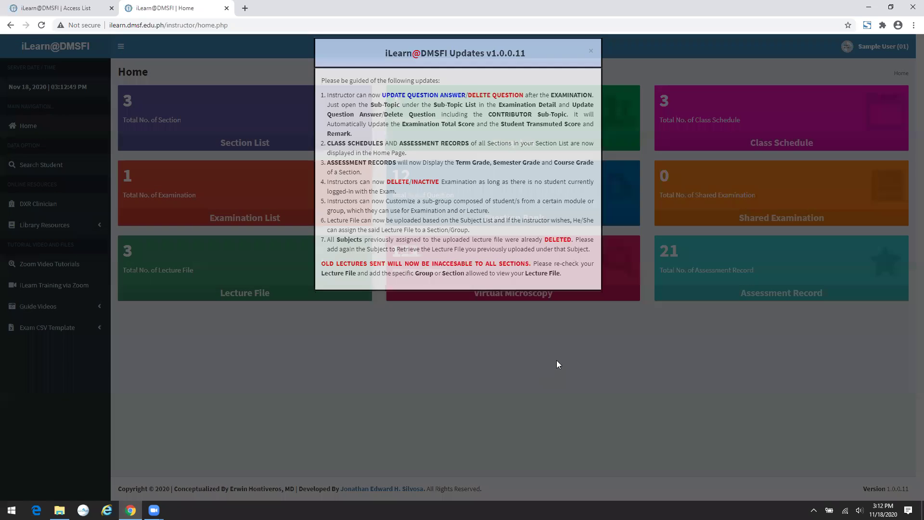
- Dismiss the updates notice and search students for 'ALA'
click(557, 364)
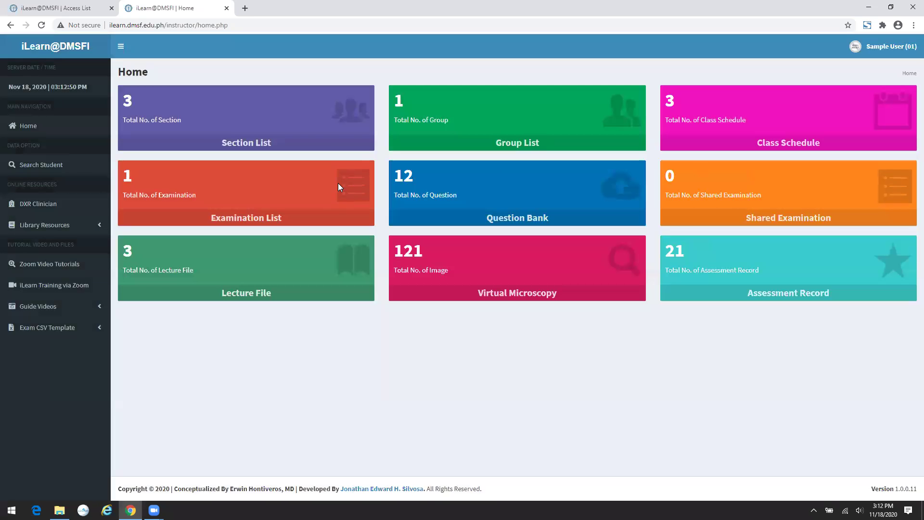
click(55, 169)
text(ALA)
key(Return)
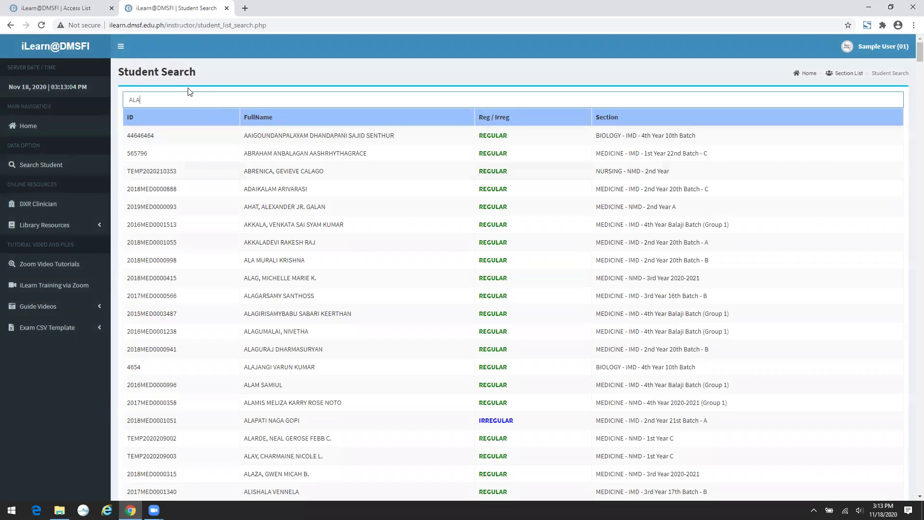
- Look through the matching students' IDs, status and sections, then return Home
click(198, 98)
scroll(493, 207, down, 8)
scroll(493, 207, down, 15)
scroll(494, 214, up, 10)
scroll(493, 217, up, 13)
click(41, 137)
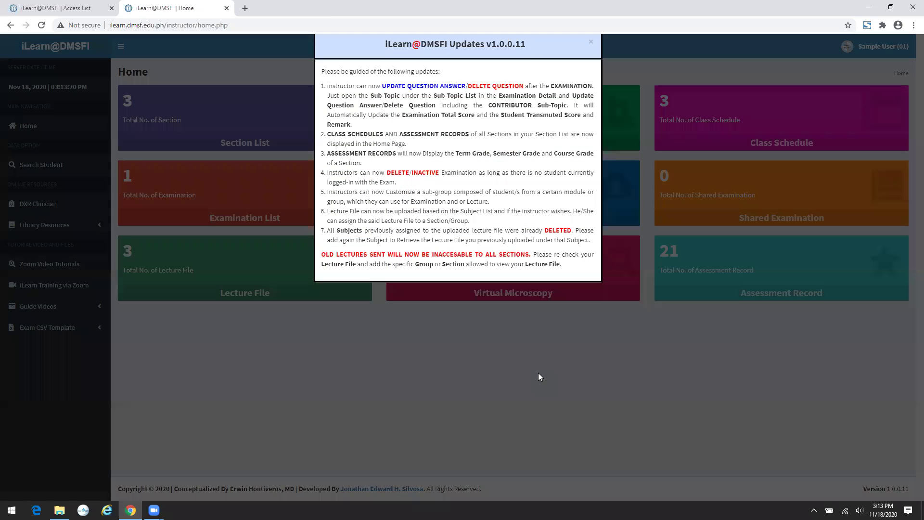
- Dismiss the updates notice and open the User Profile page from the account menu
click(539, 375)
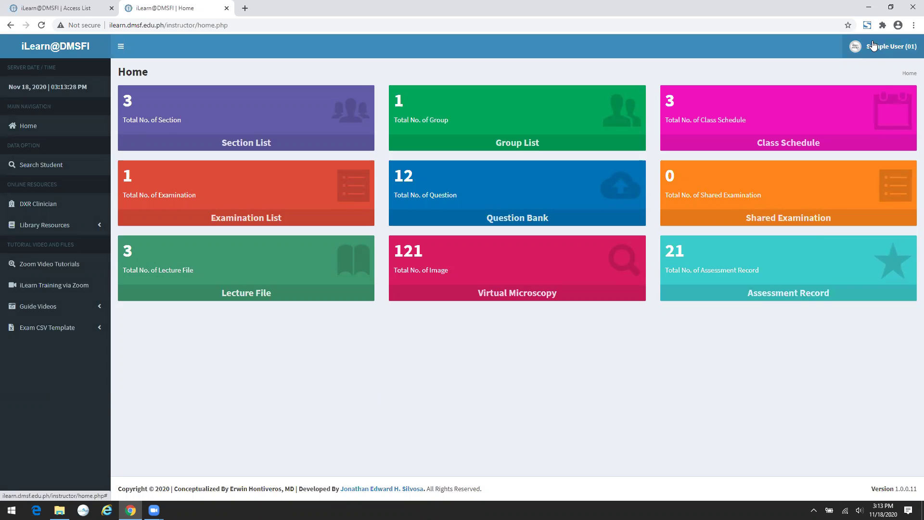
click(873, 46)
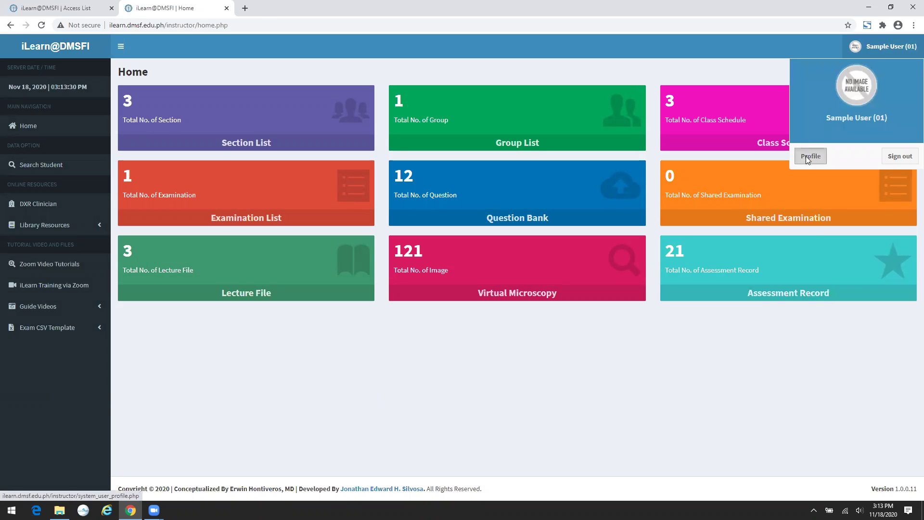
click(810, 156)
click(563, 117)
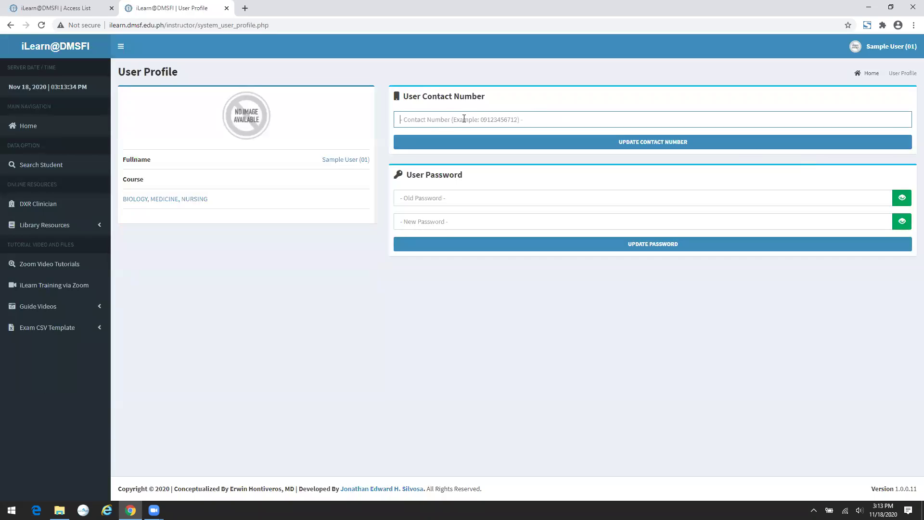
- Submit a blank password update, which is rejected, then return Home and dismiss the notice
click(468, 201)
click(481, 226)
click(574, 243)
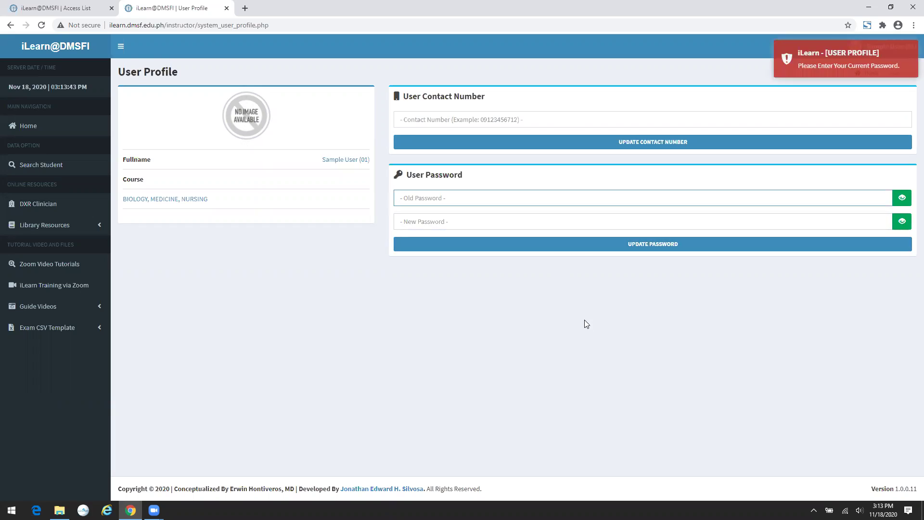
click(624, 356)
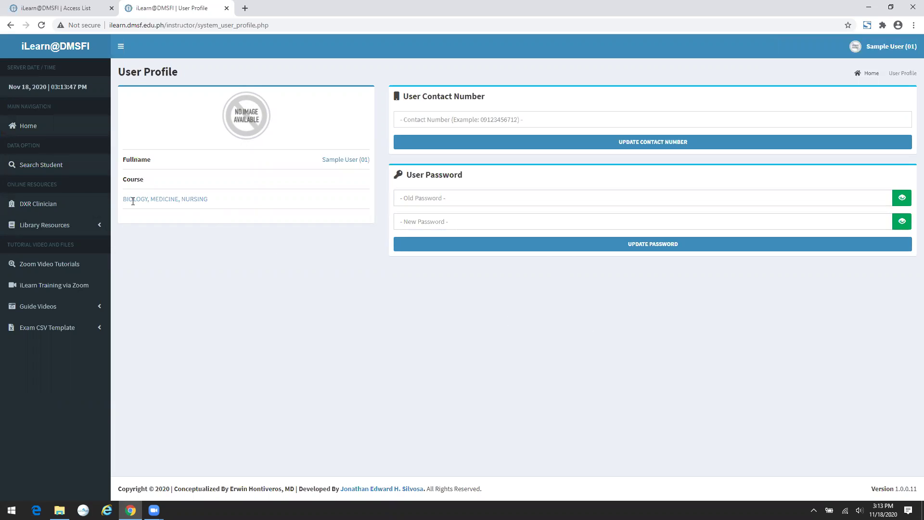
click(54, 126)
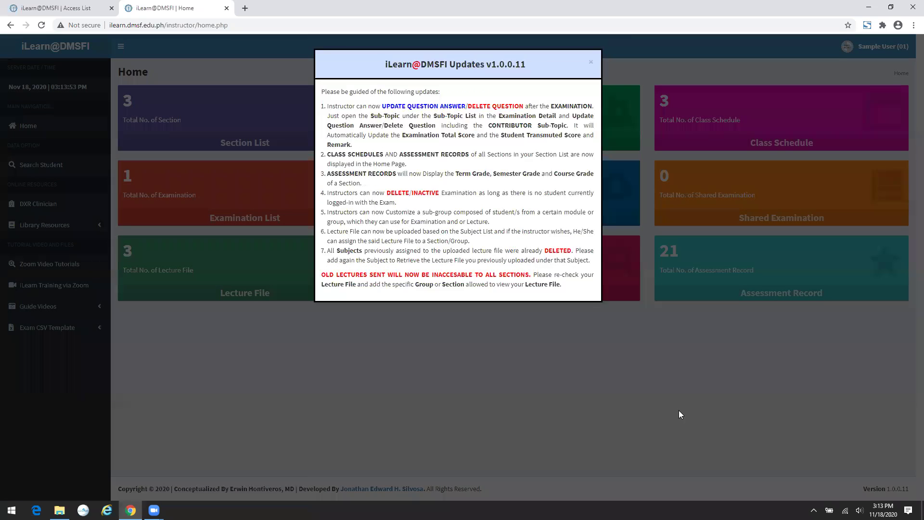
click(679, 414)
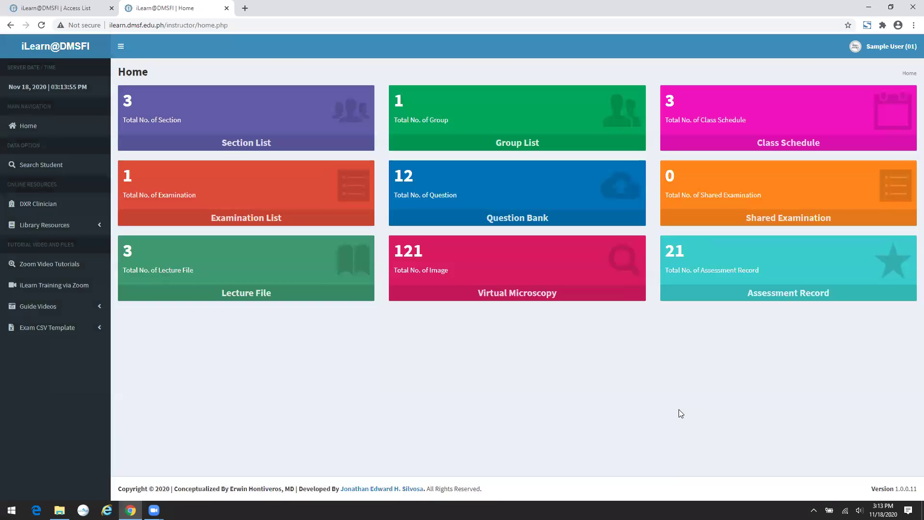